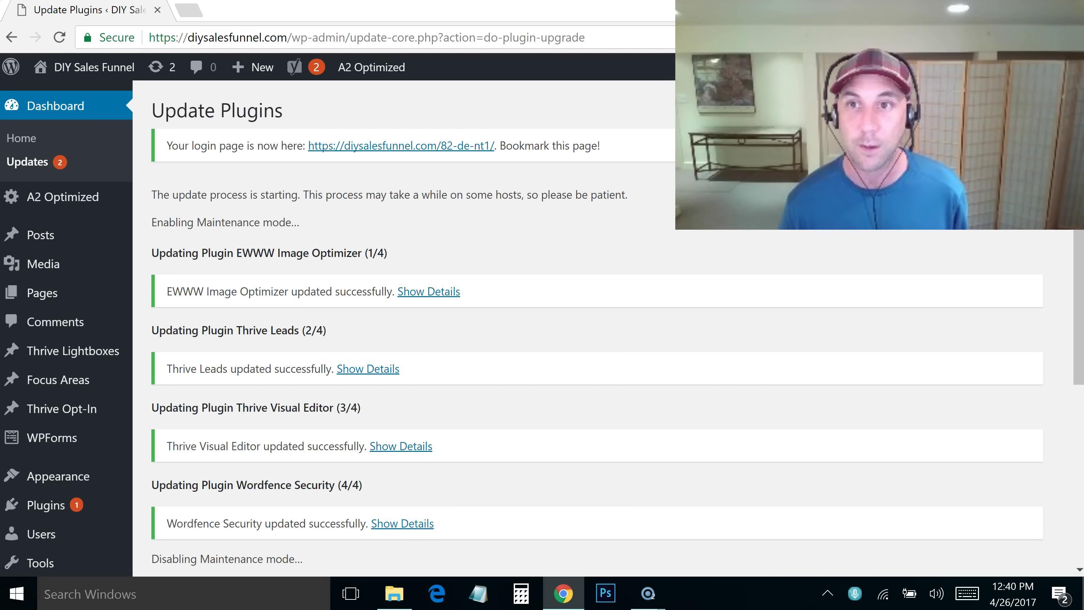
Finish the four plugin updates and start updating the Squared theme to 1.200.26
scroll(376, 410, "down", 4)
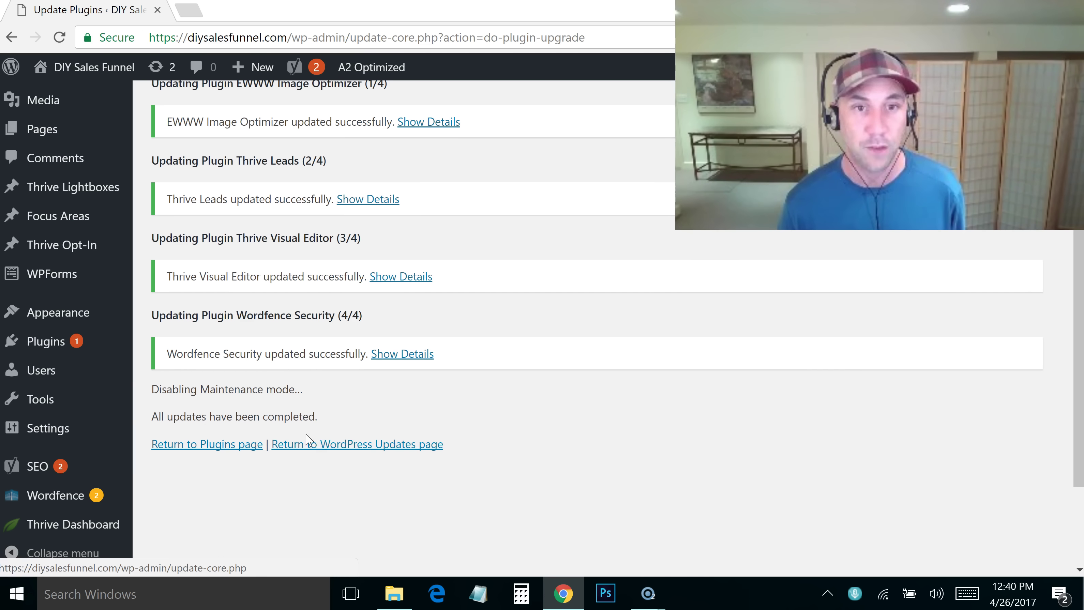
left_click(346, 447)
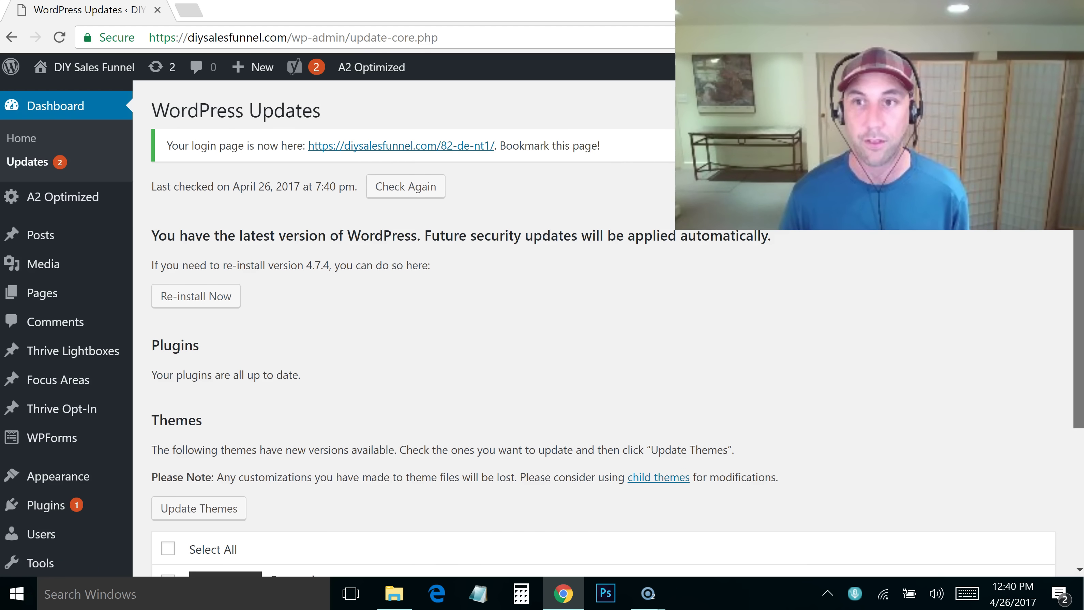
scroll(1030, 275, "down", 2)
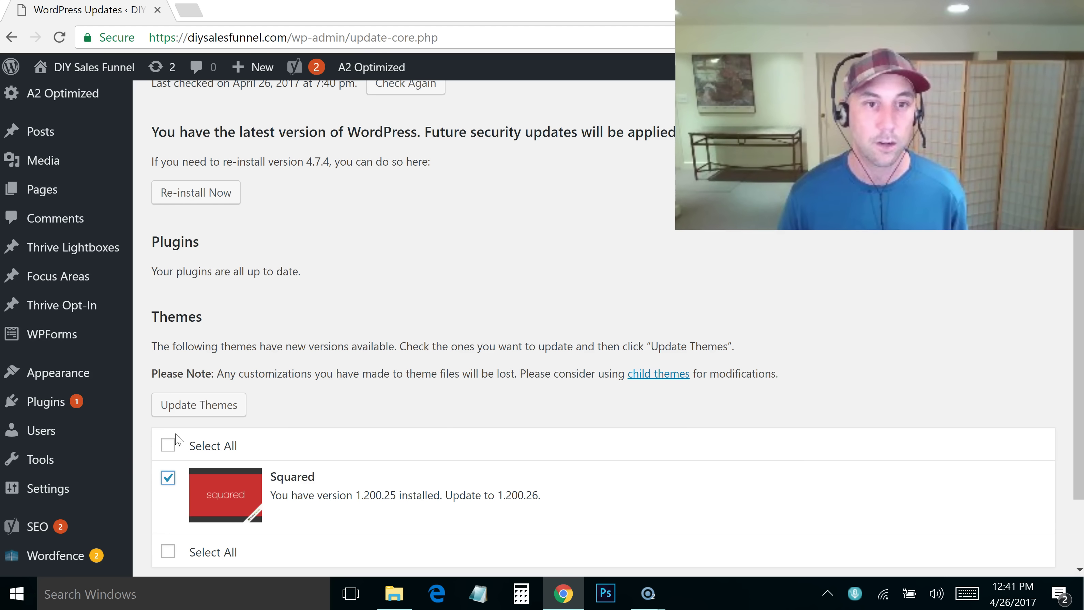
left_click(188, 405)
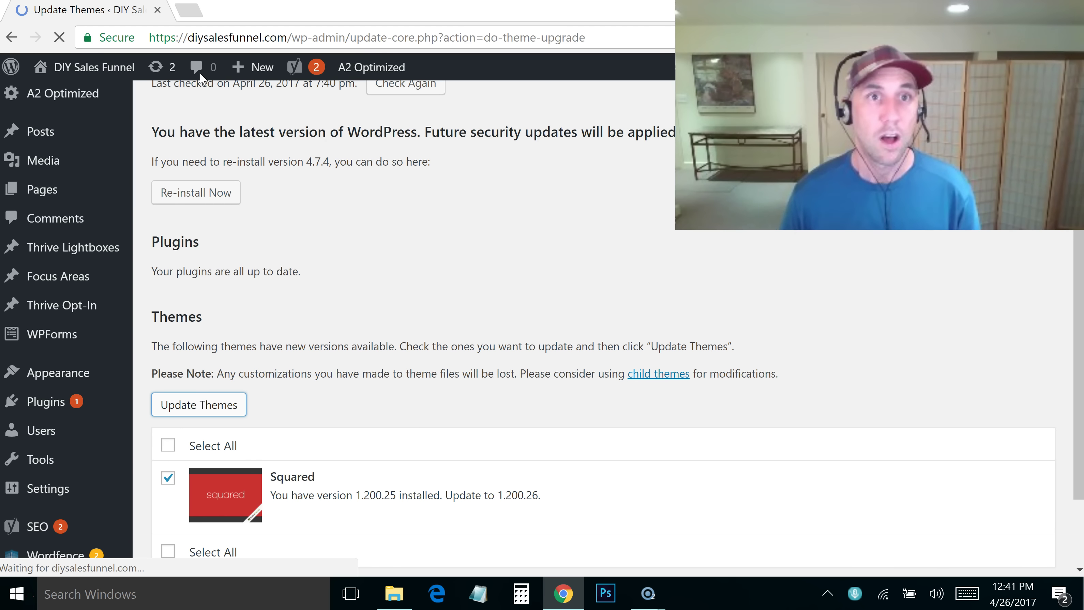
mouse_move(252, 67)
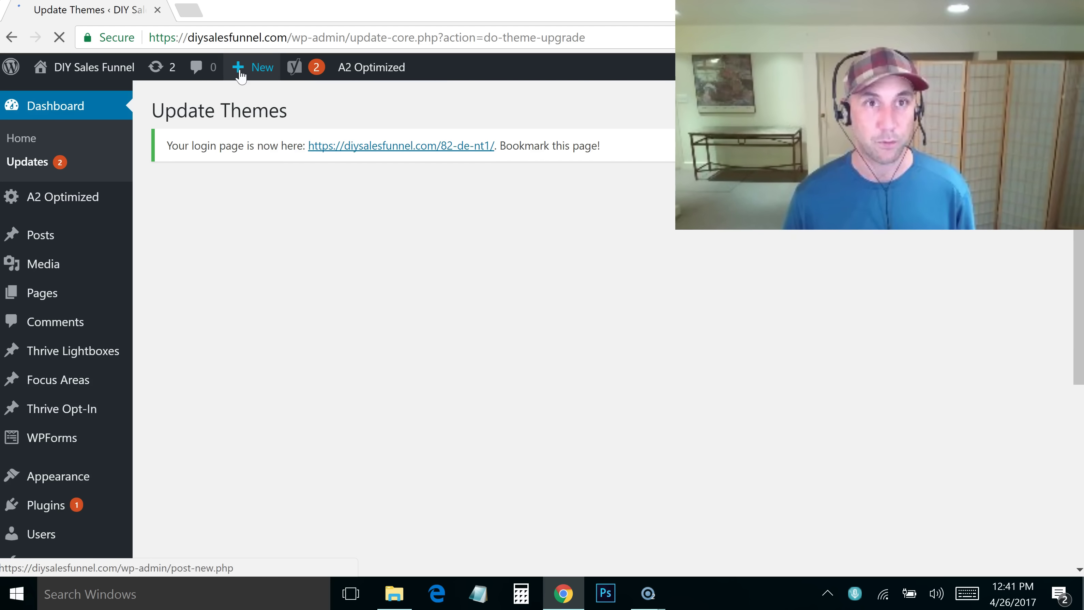
Load thrivethemes.com in a new browser tab
left_click(195, 12)
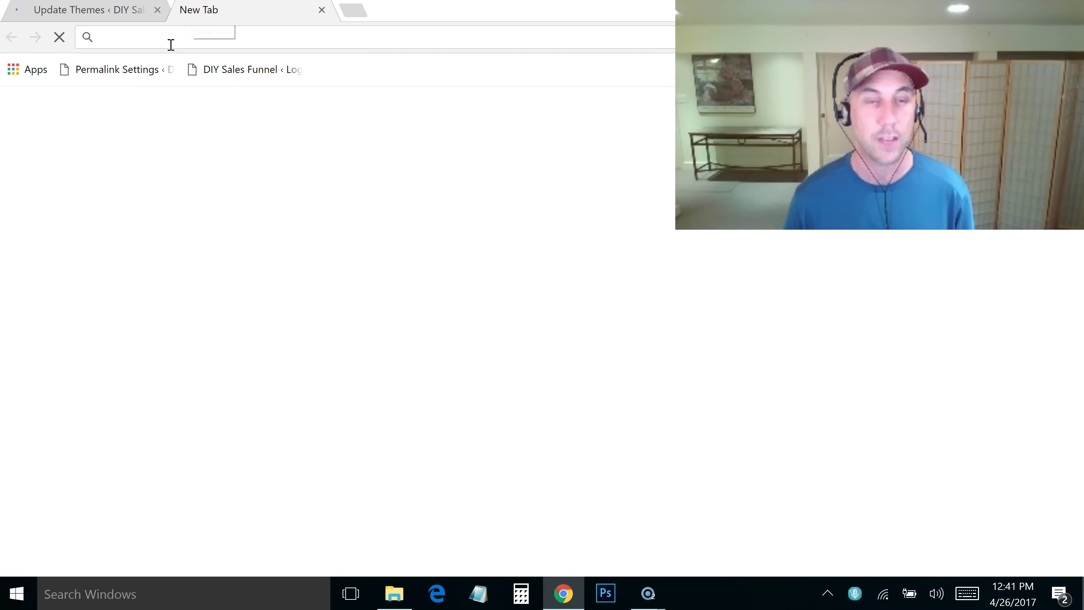
type("thrive")
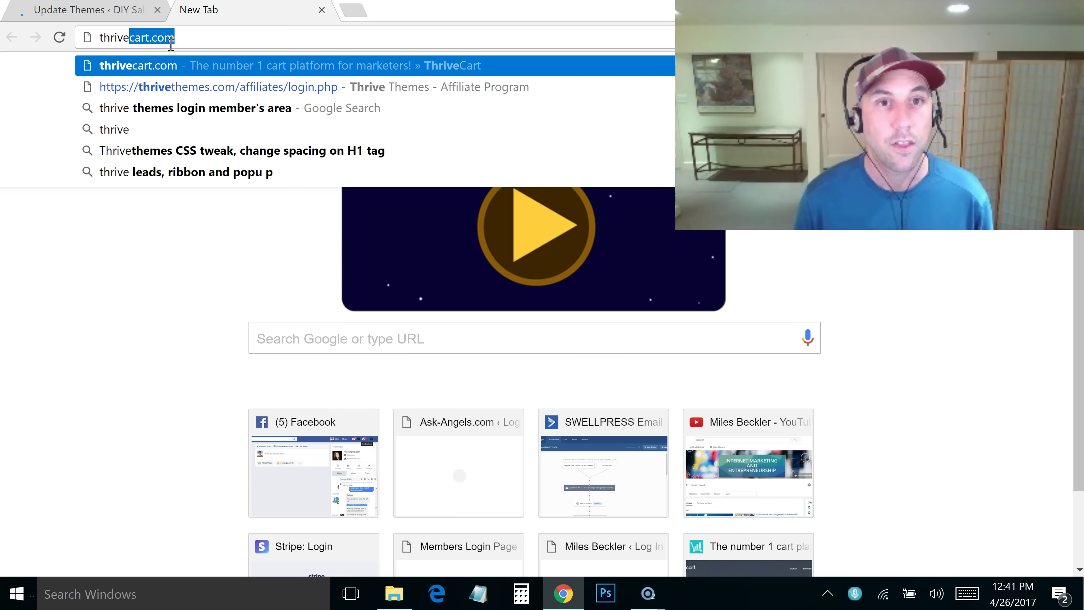
type("themes")
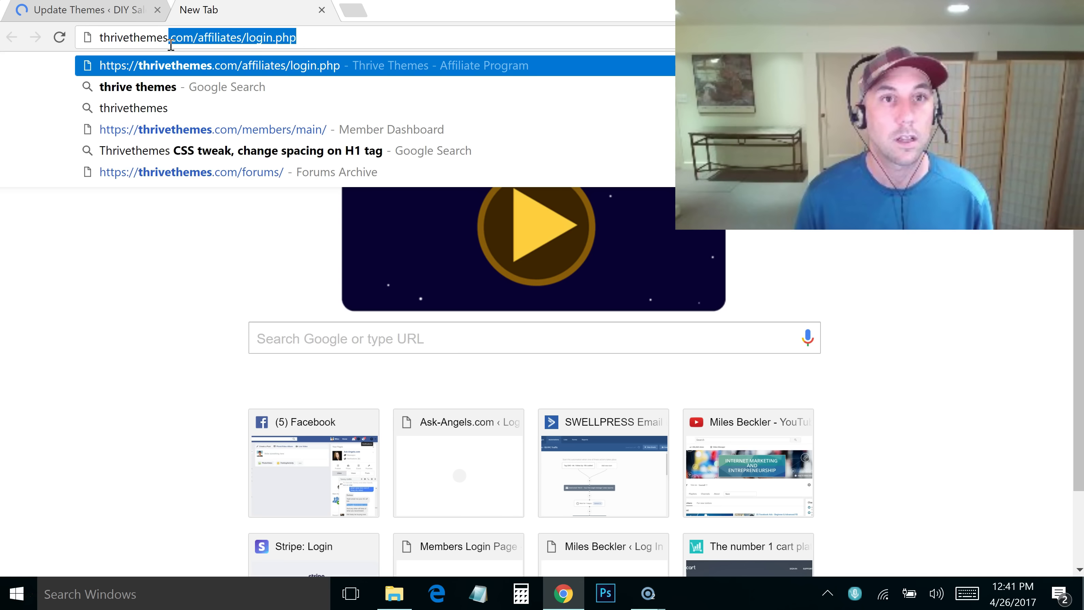
type(".com/")
key("Delete")
key("Return")
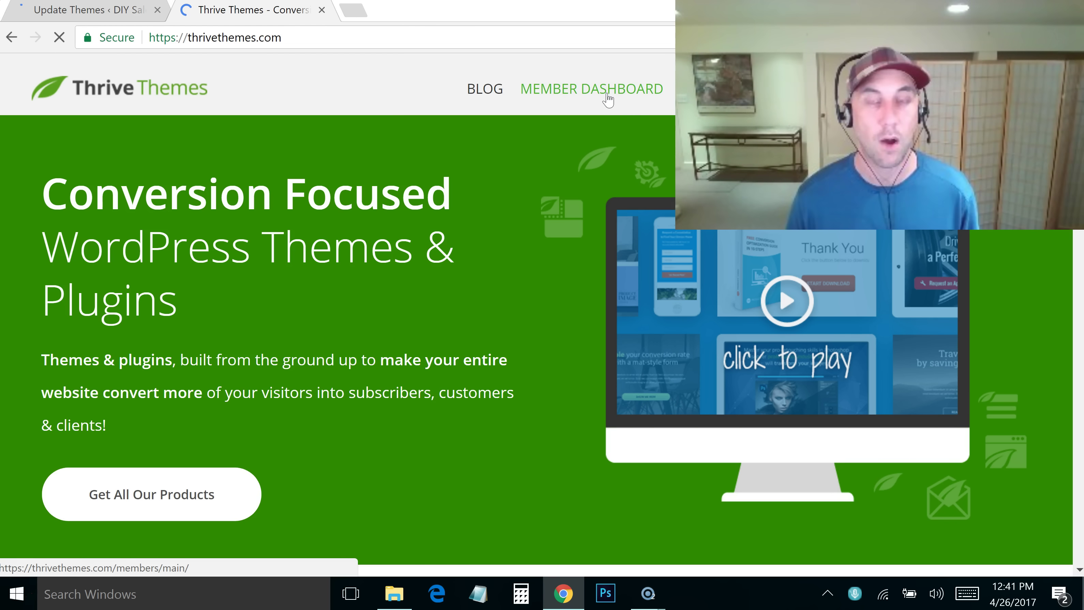
Open the FocusBlog theme demo from the Member Dashboard's Demo websites link
left_click(607, 96)
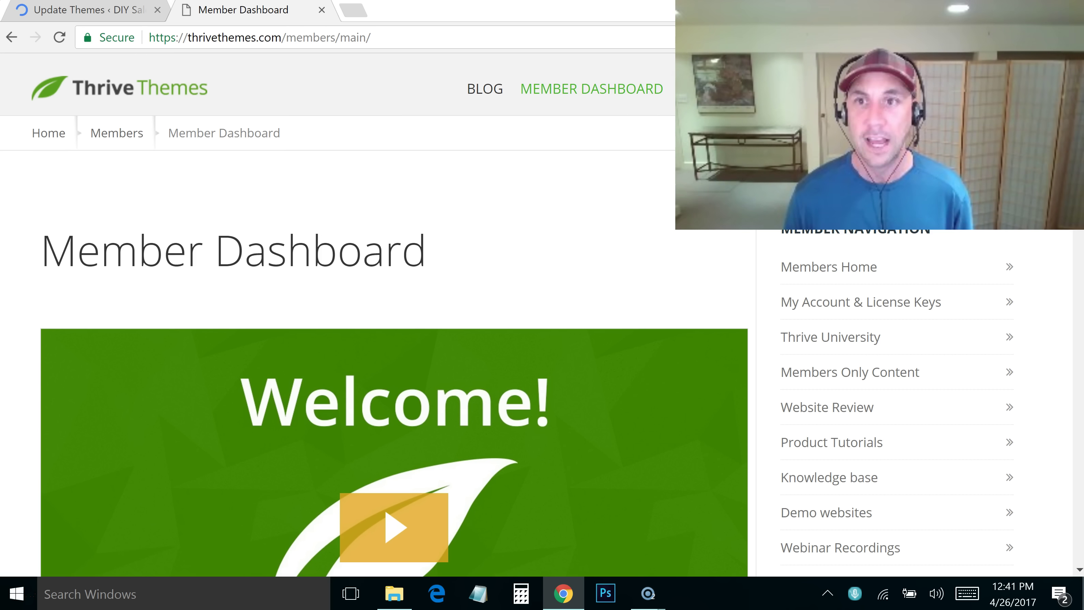
scroll(385, 320, "down", 2)
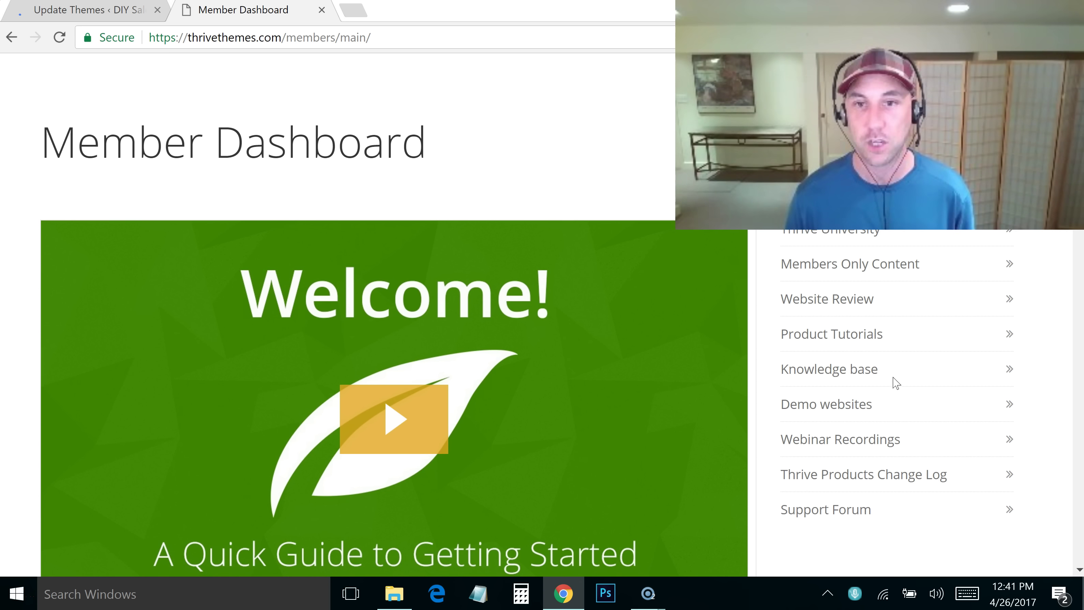
left_click(816, 411)
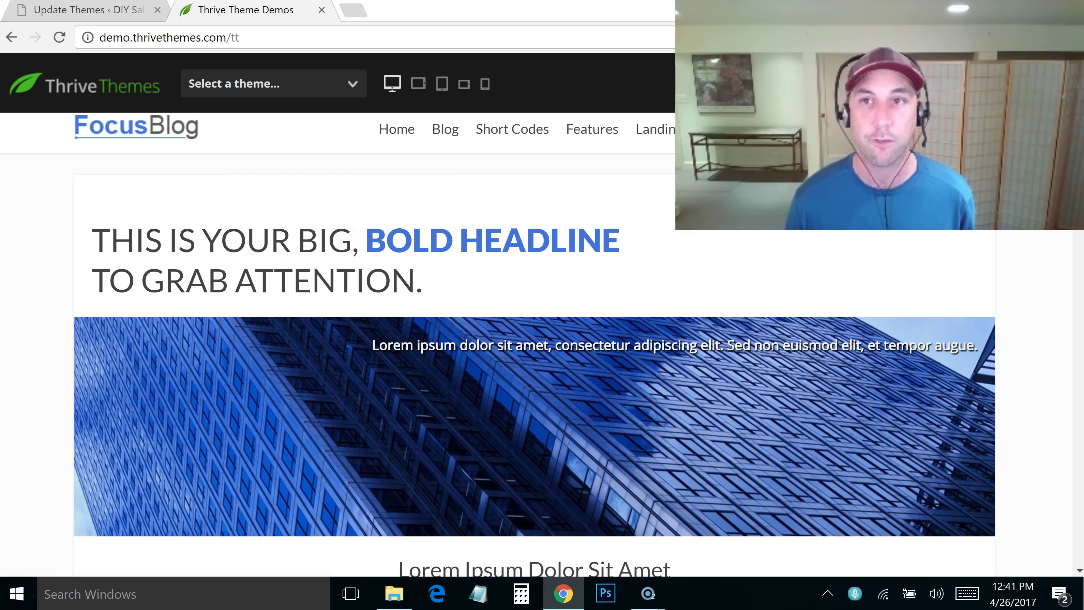
Browse the FocusBlog demo, then switch the preview to the Squared theme demo
scroll(534, 343, "down", 10)
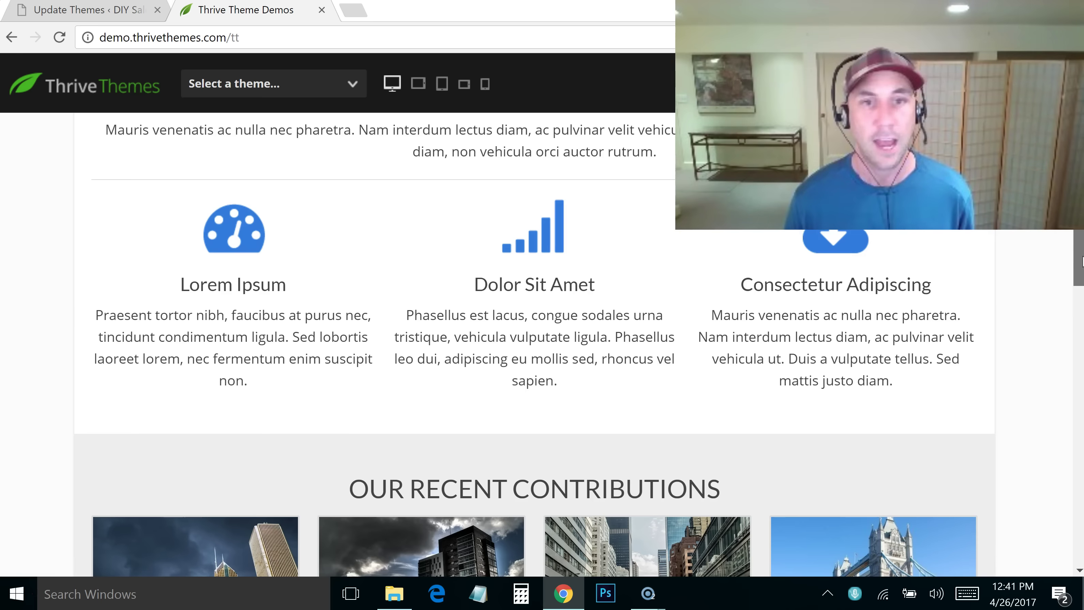
scroll(1083, 282, "down", 7)
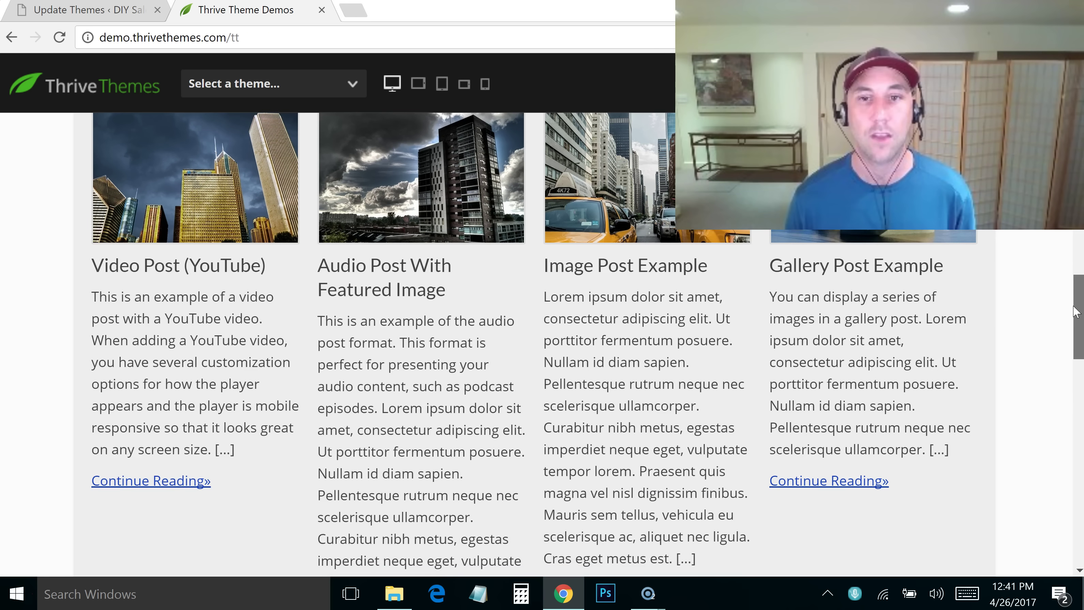
scroll(1069, 369, "down", 9)
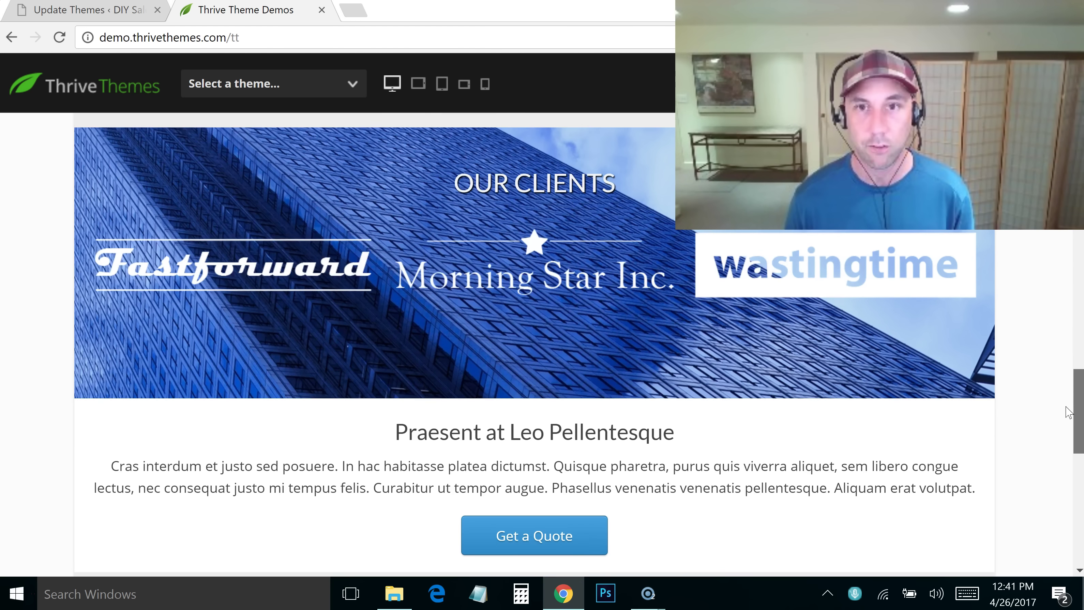
scroll(1063, 342, "up", 20)
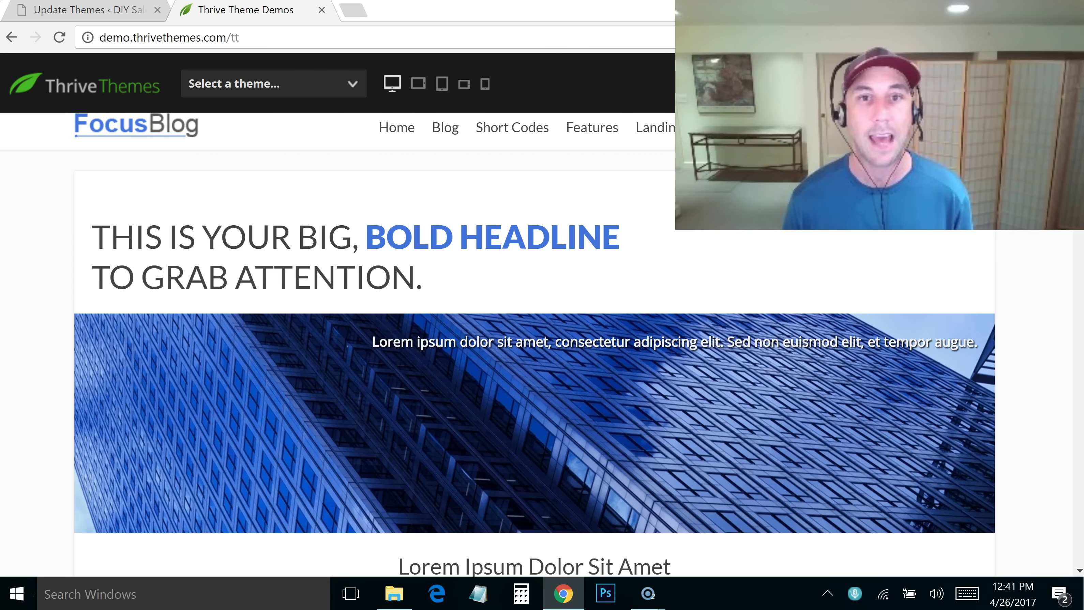
scroll(1059, 235, "down", 10)
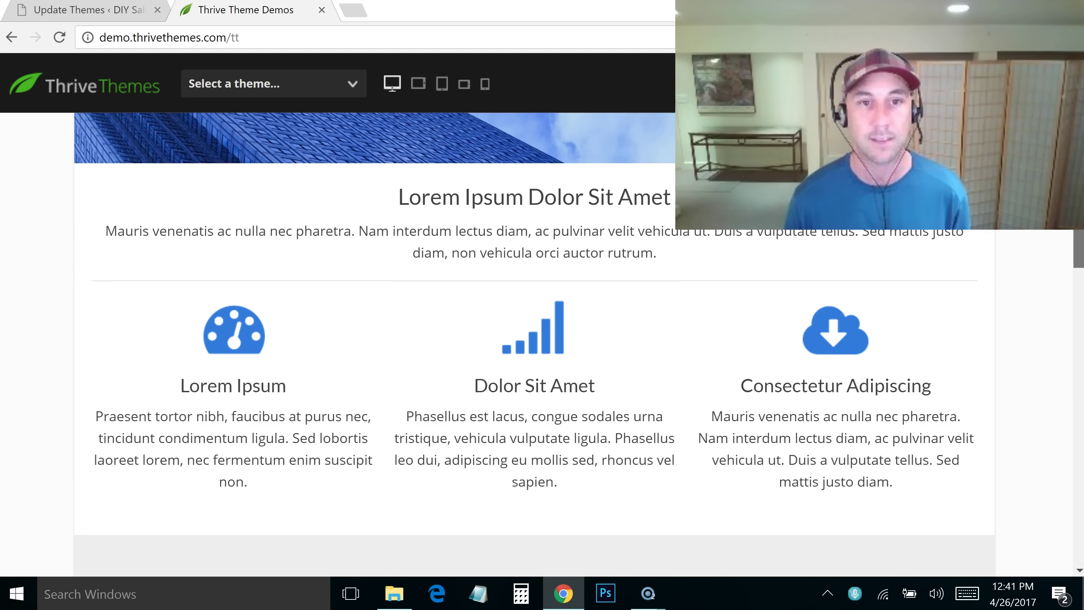
scroll(1059, 234, "up", 10)
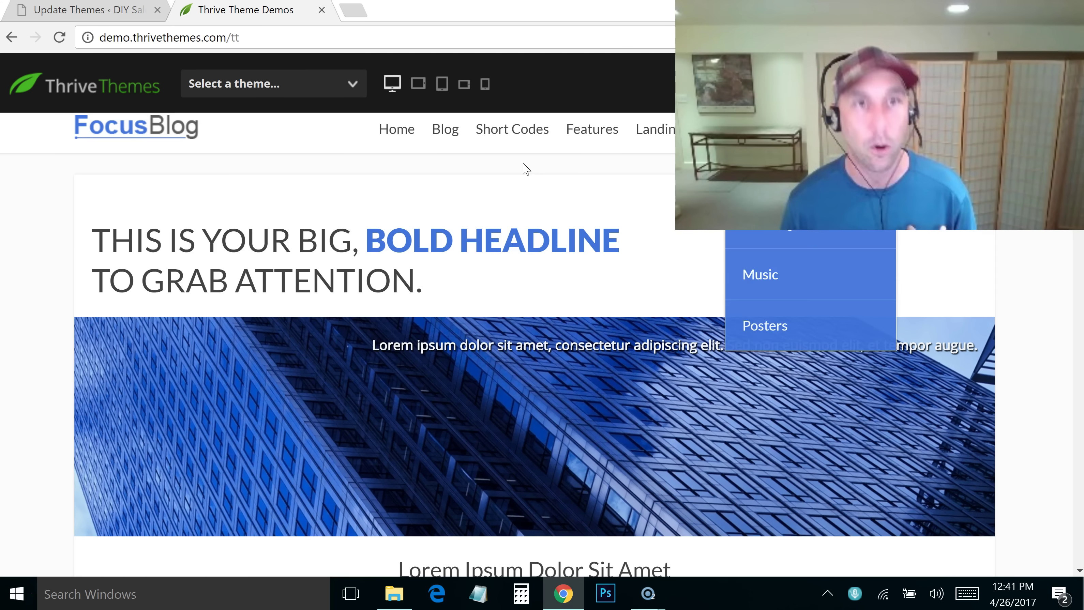
left_click(322, 85)
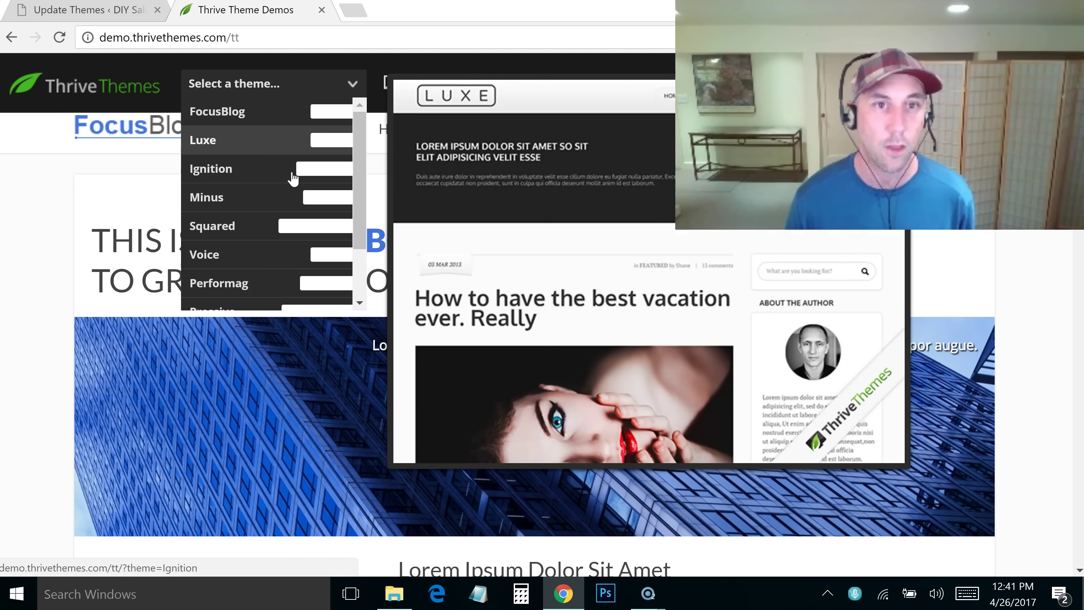
left_click(261, 224)
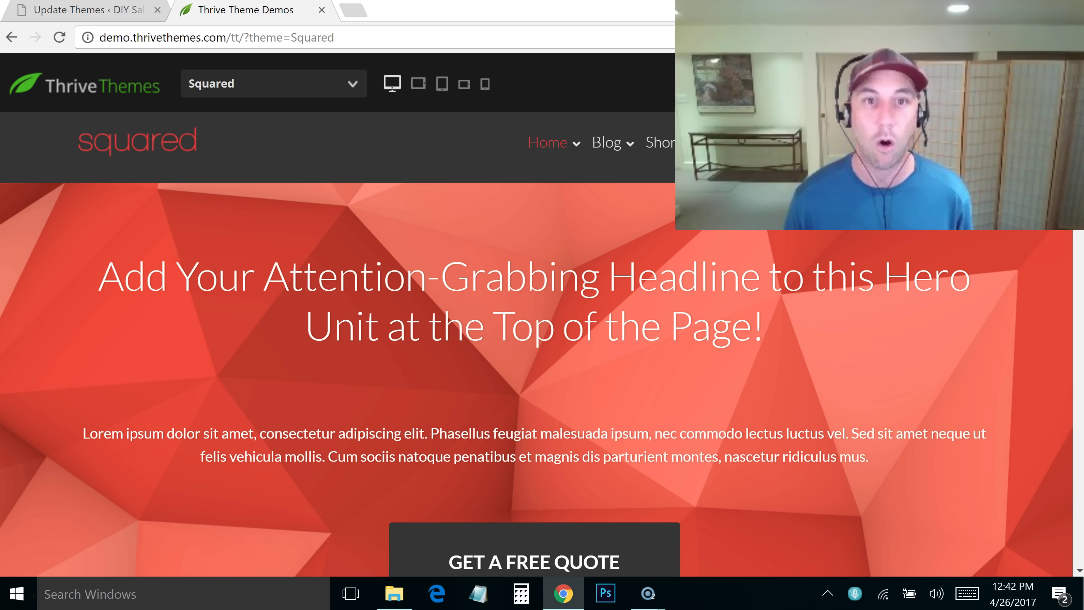
Switch the preview to the Luxe theme demo, then return to the Member Dashboard
scroll(542, 342, "down", 15)
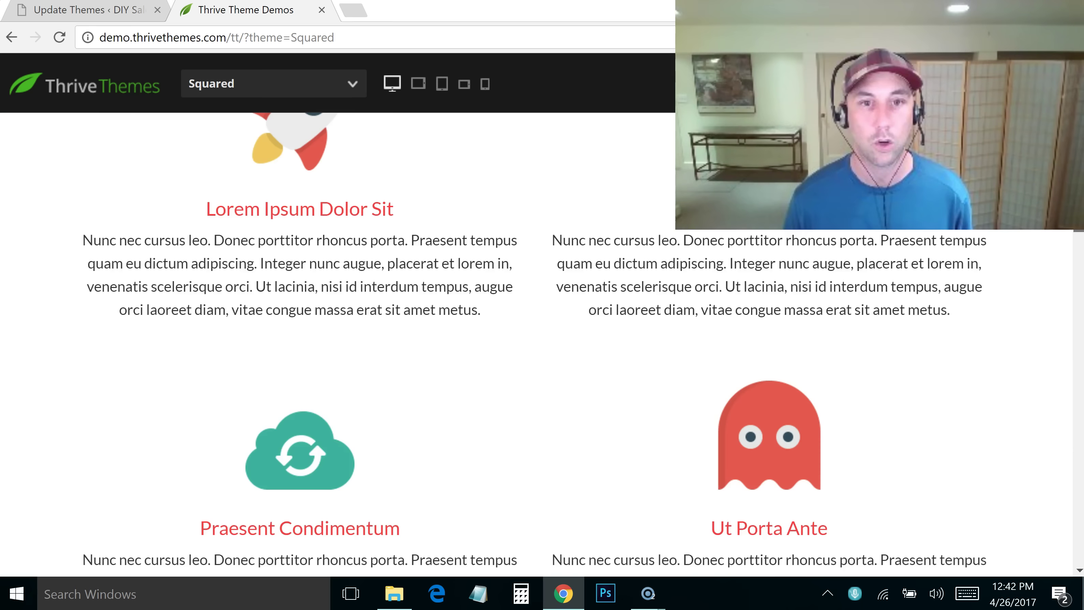
scroll(542, 342, "up", 10)
scroll(346, 331, "up", 7)
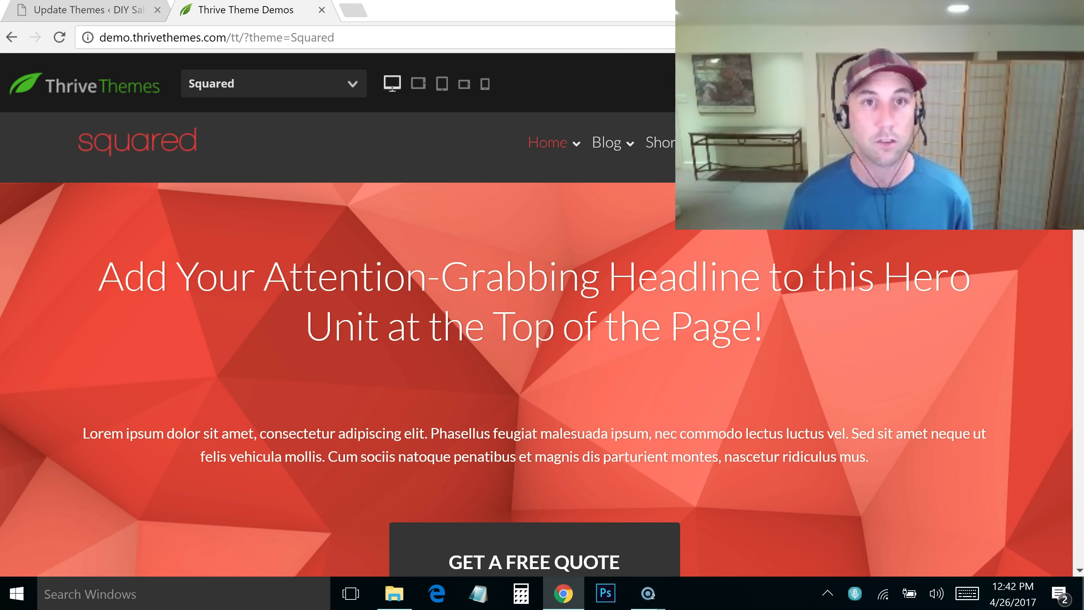
left_click(322, 85)
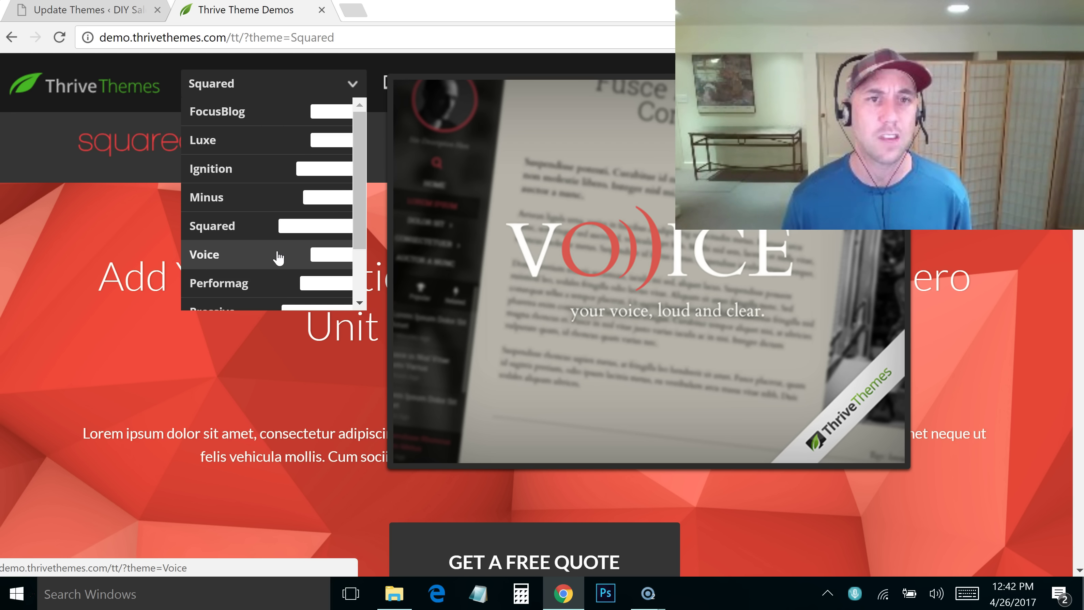
left_click(267, 138)
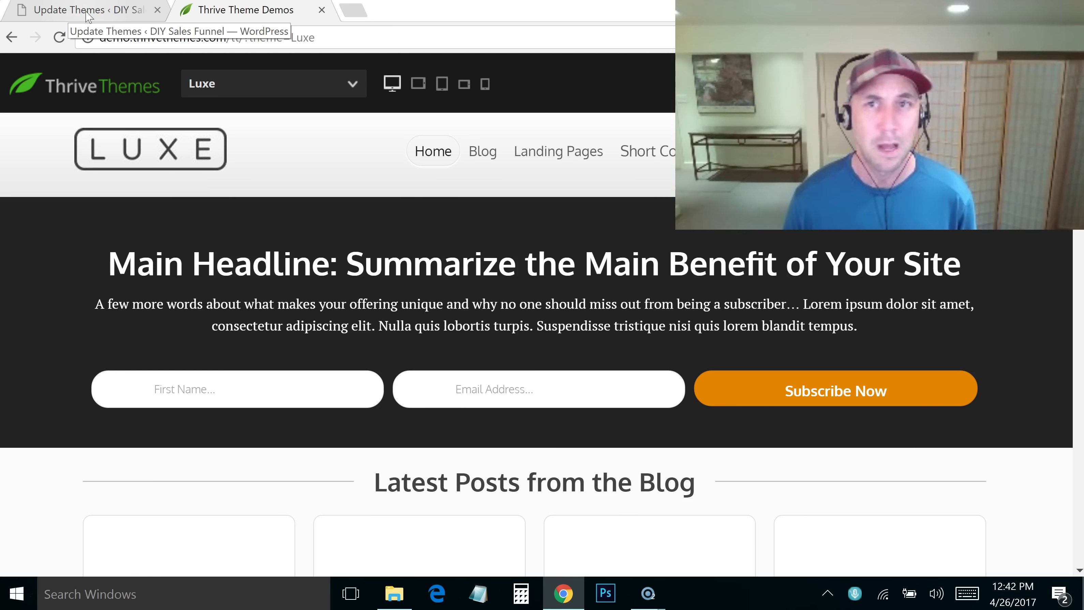
right_click(11, 37)
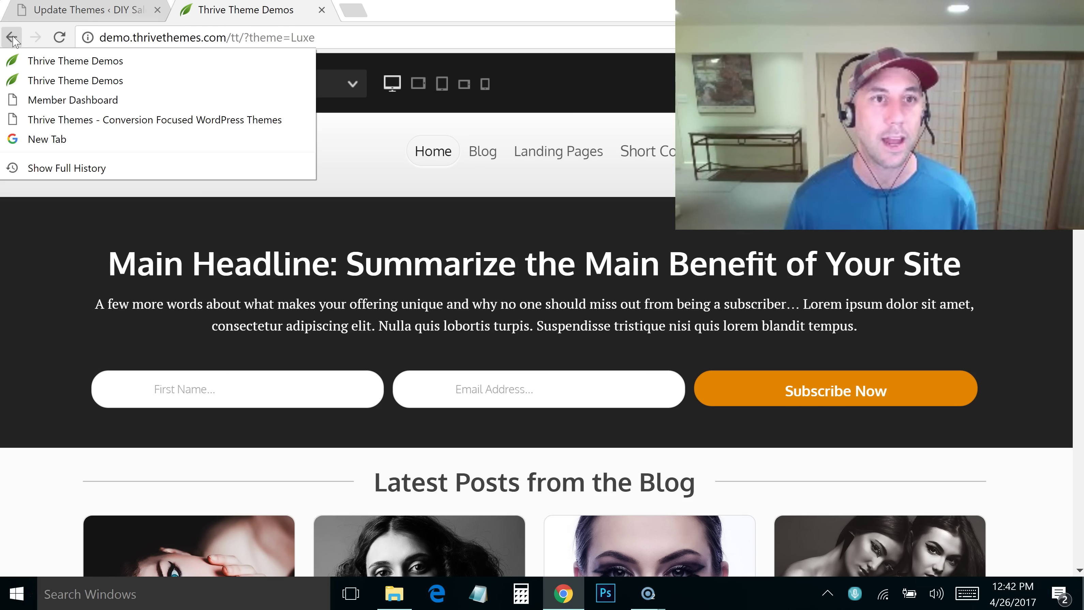
left_click(64, 100)
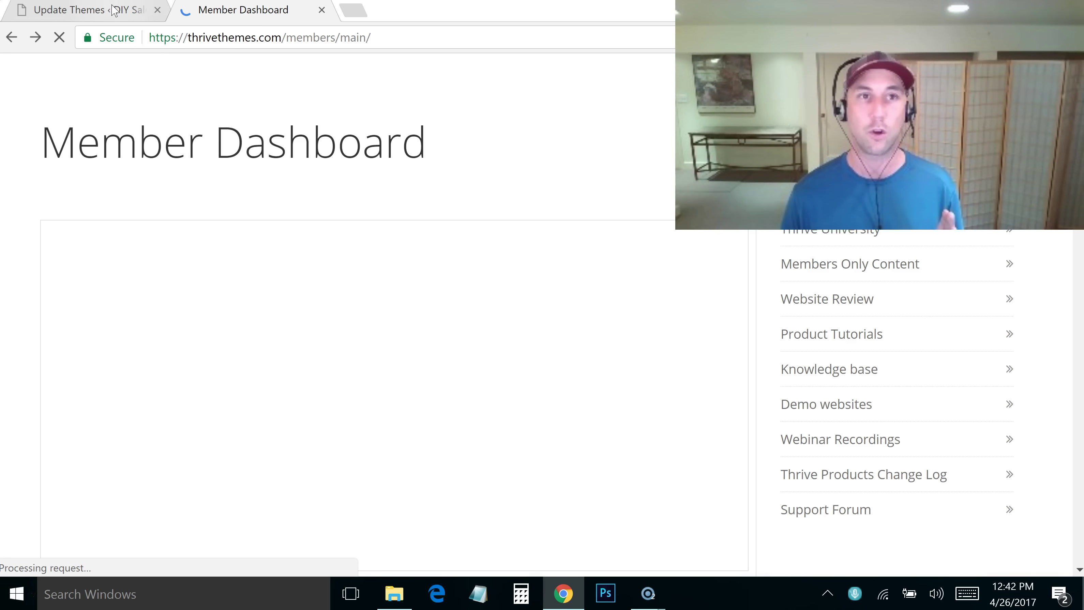
Confirm the Squared theme update finished and WordPress 4.7.4, plugins and themes are all current
left_click(114, 10)
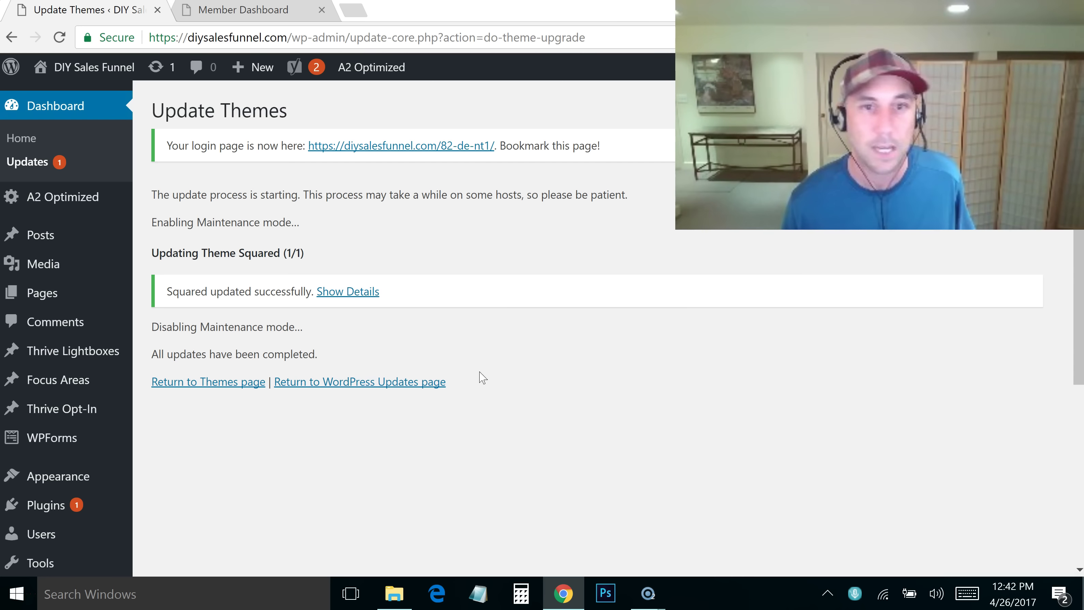
left_click(417, 382)
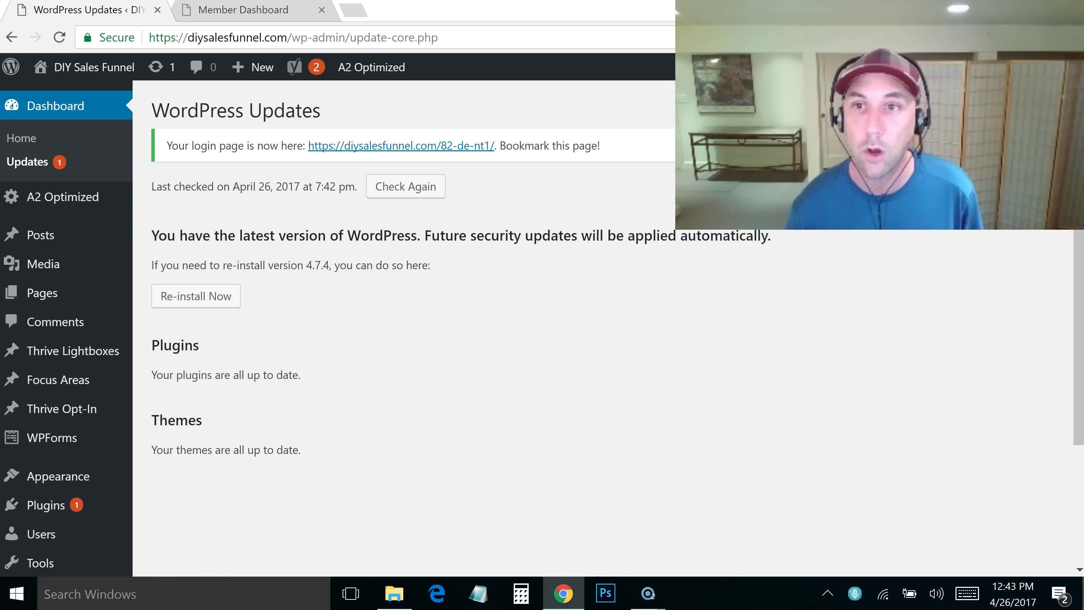
scroll(1060, 326, "down", 4)
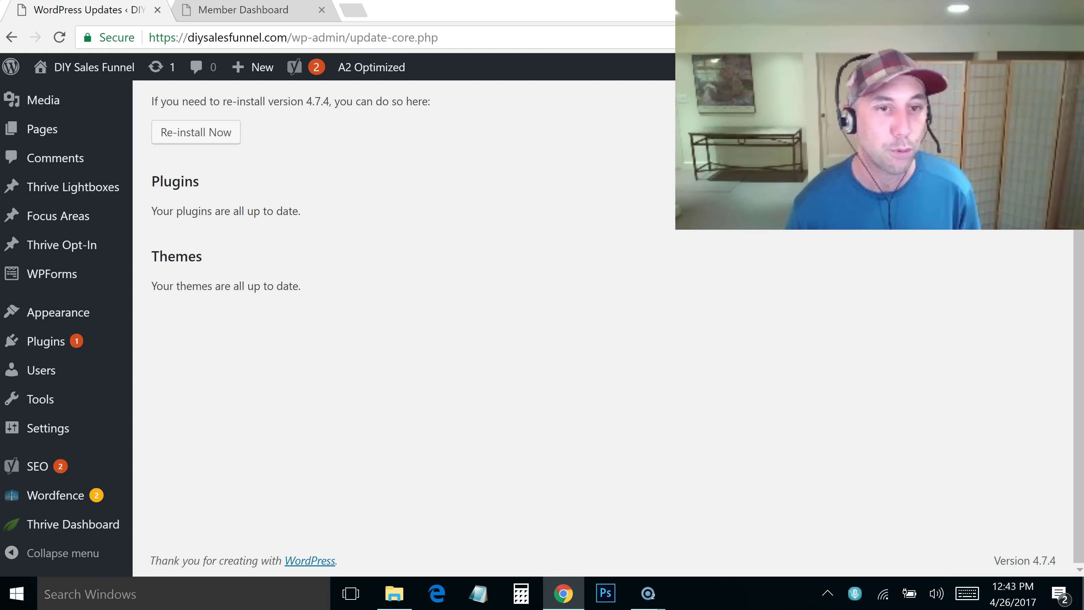
mouse_move(52, 534)
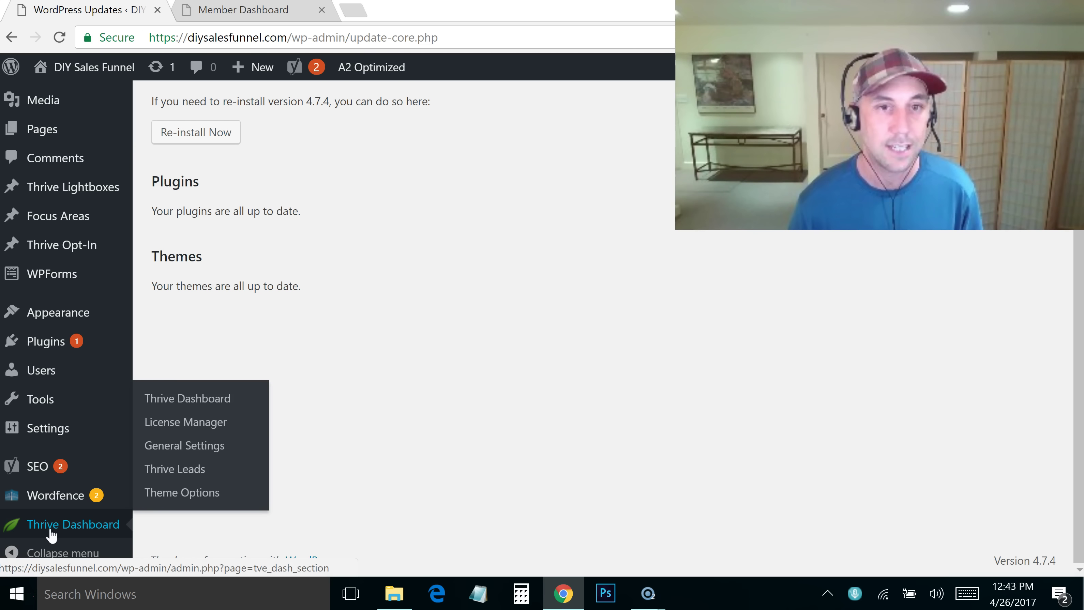
left_click(189, 401)
left_click(194, 494)
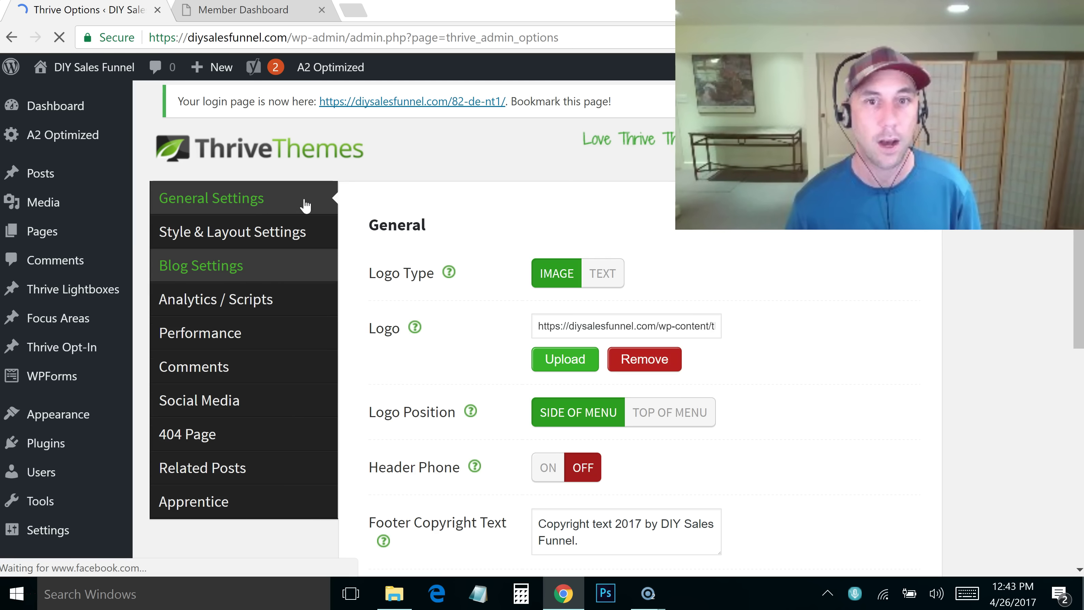
left_click_drag(1079, 208, 1078, 231)
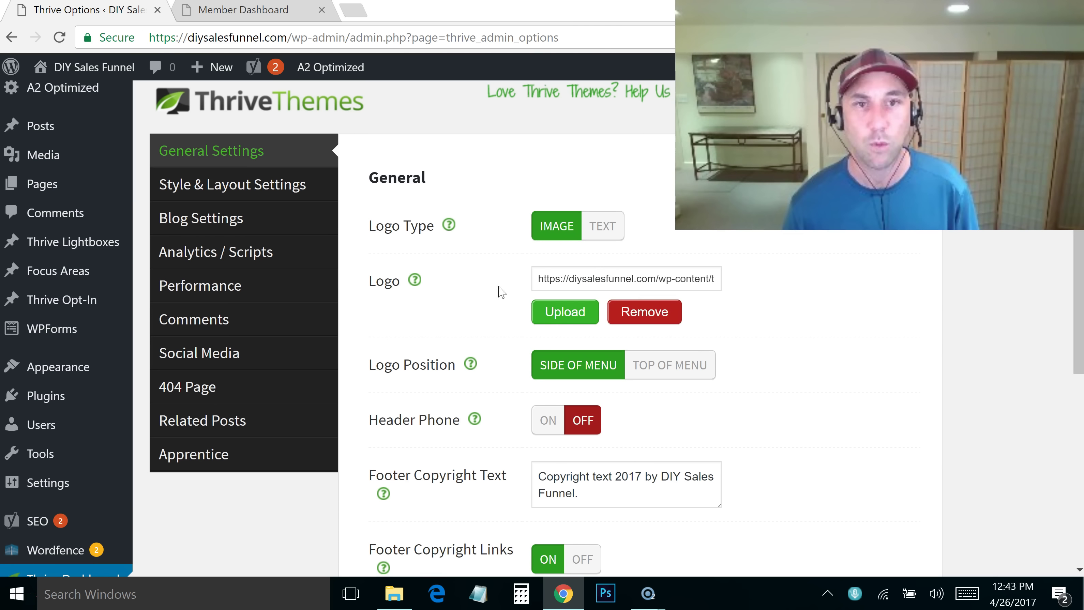
left_click(567, 315)
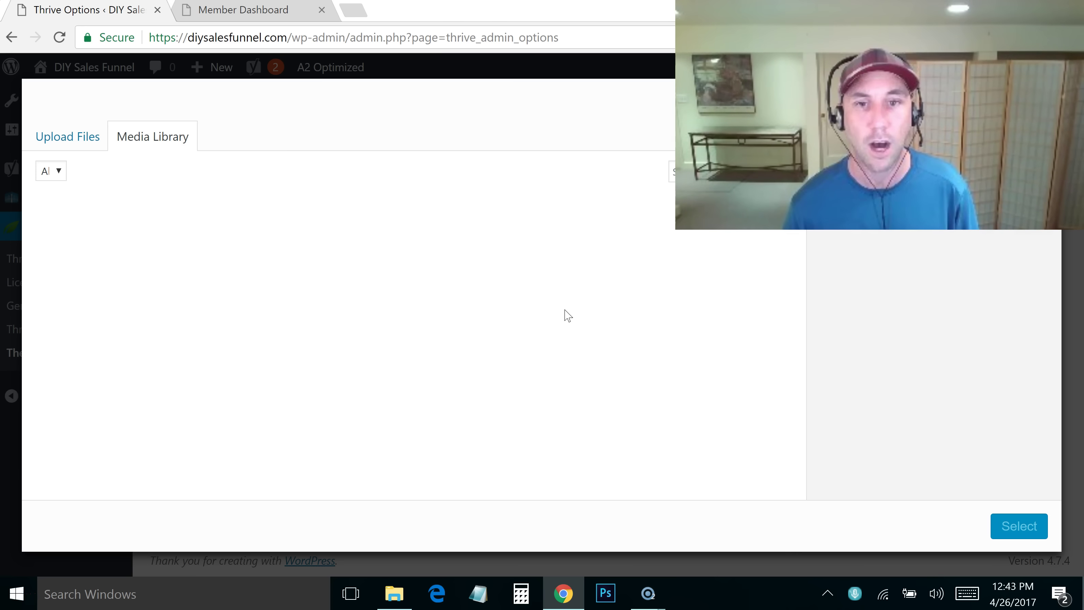
left_click(72, 135)
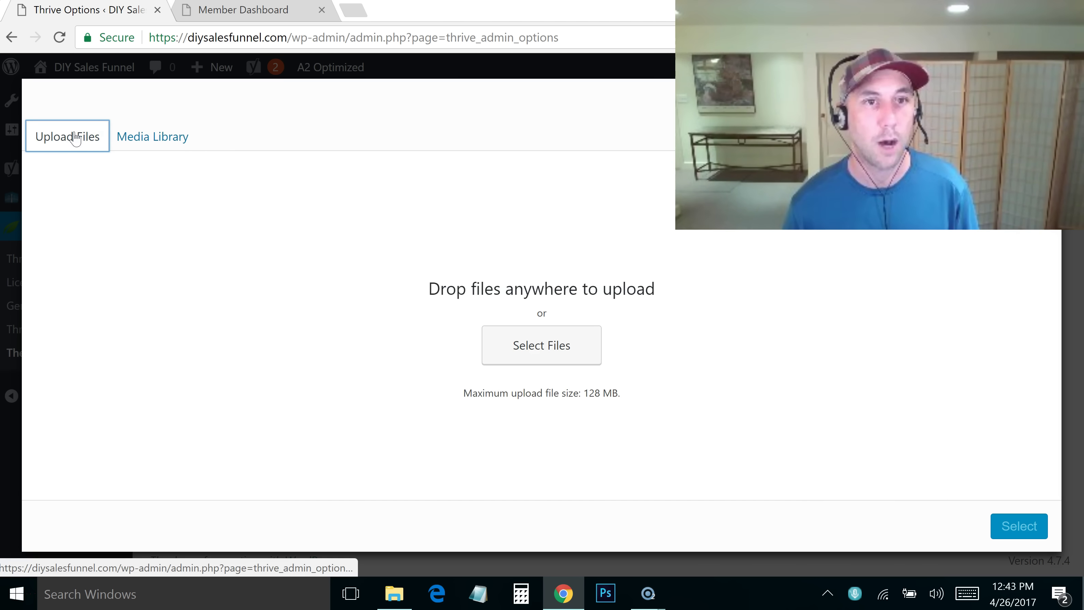
left_click(545, 349)
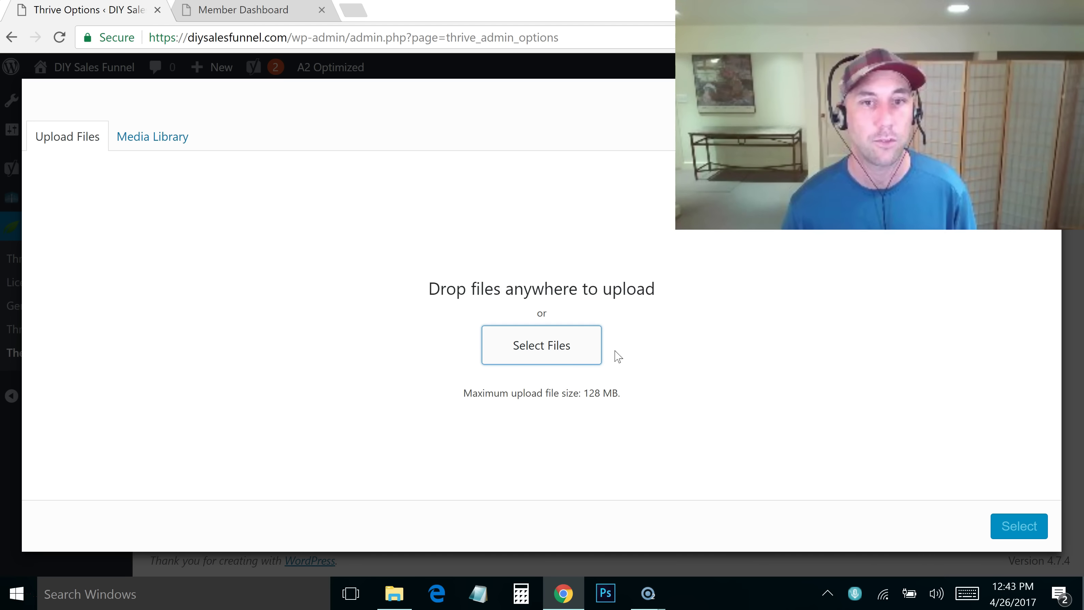
left_click(529, 356)
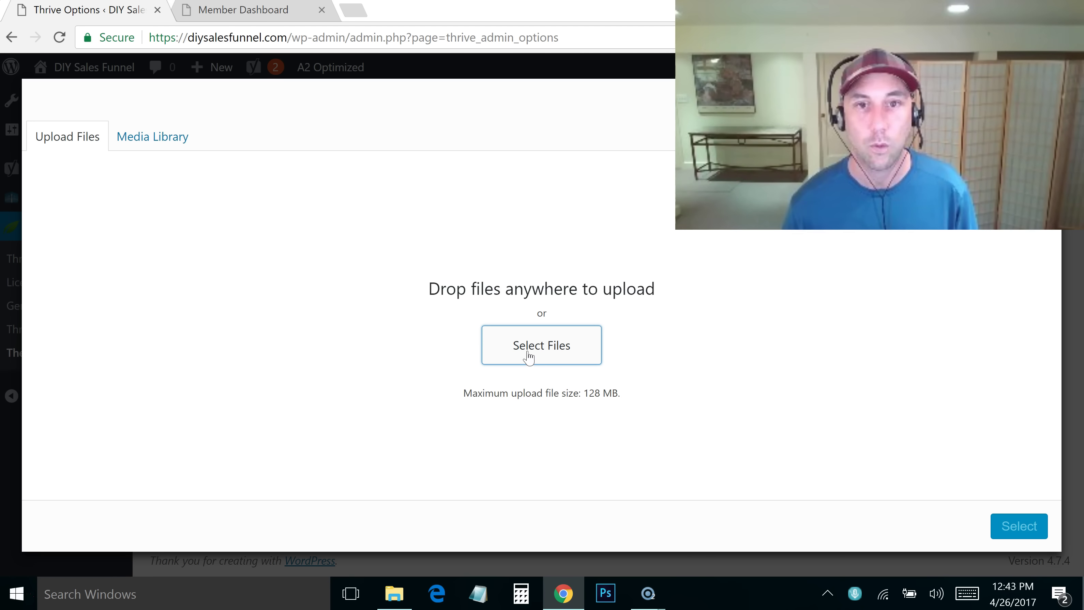
left_click(527, 353)
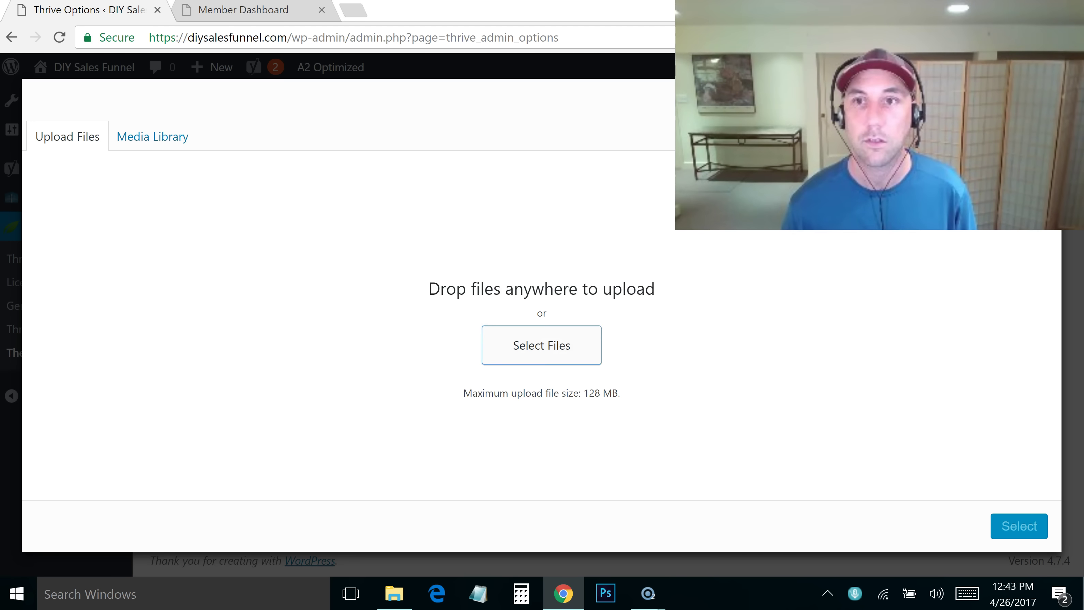
key("Escape")
mouse_move(213, 68)
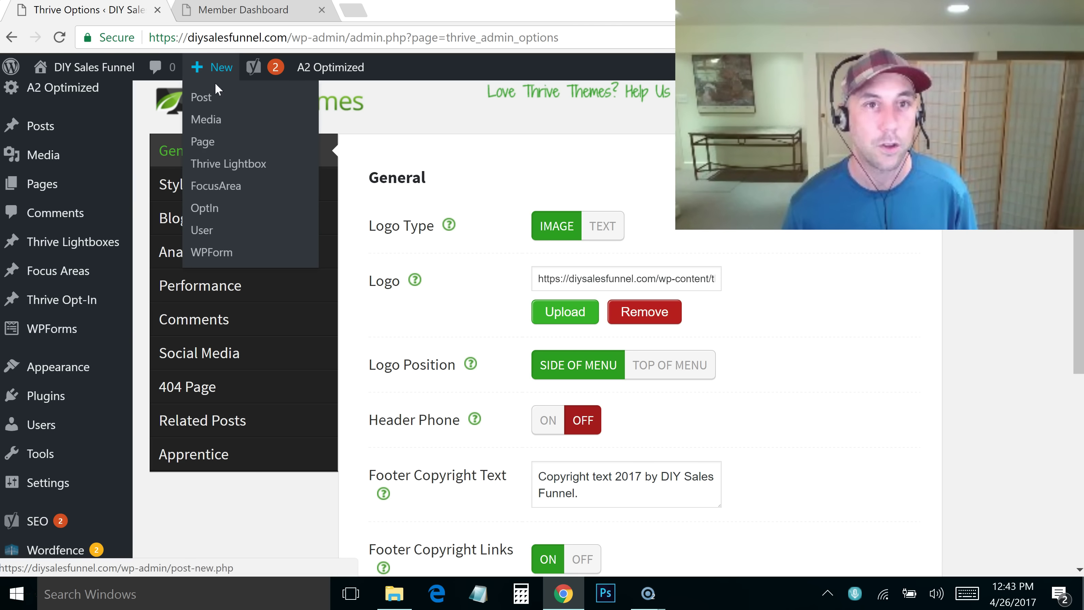
Upload DIY-Funnel-Logo from the DIY-Sales-Funnel folder, then view the Thrive Dashboard products
left_click(211, 120)
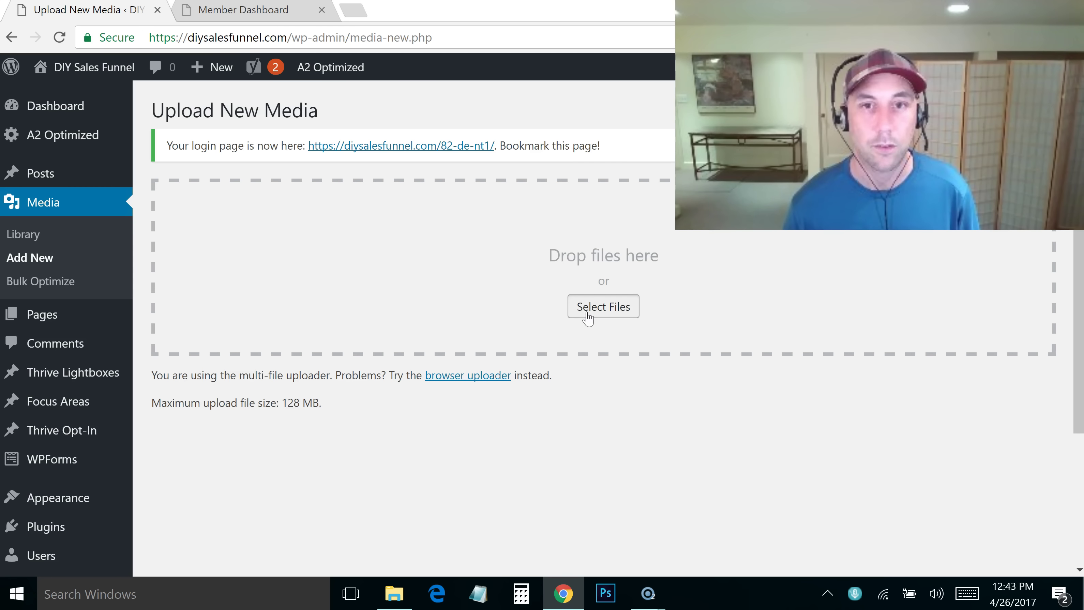
left_click(587, 313)
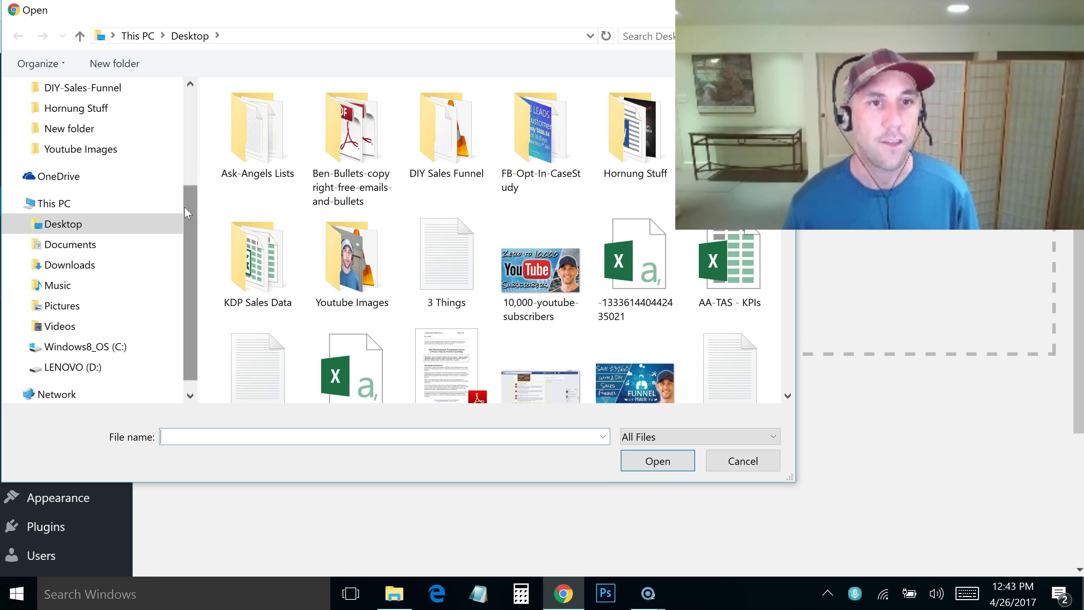
left_click(113, 95)
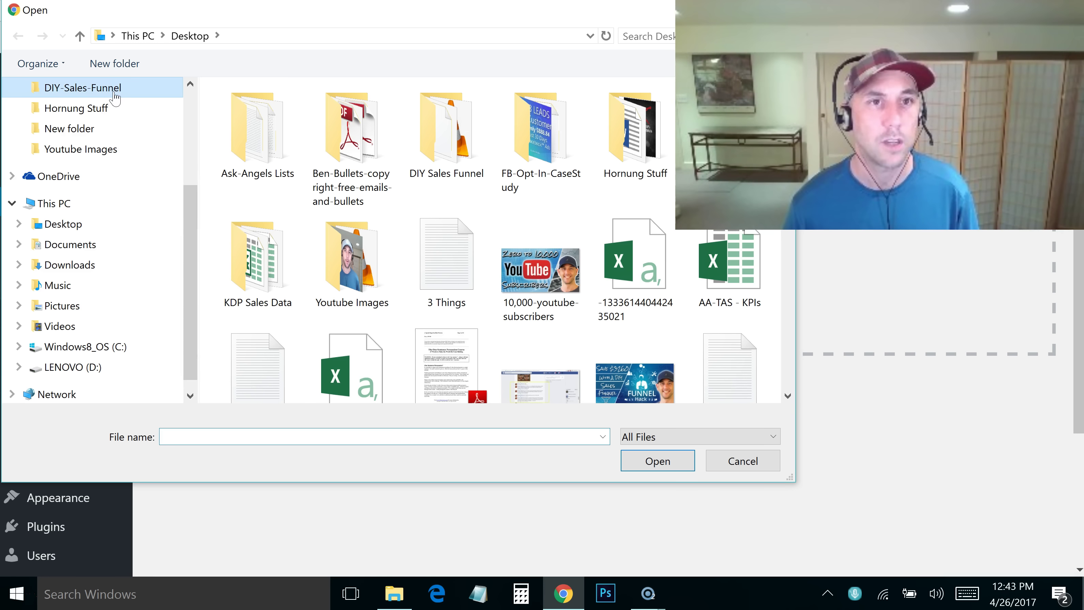
left_click(658, 465)
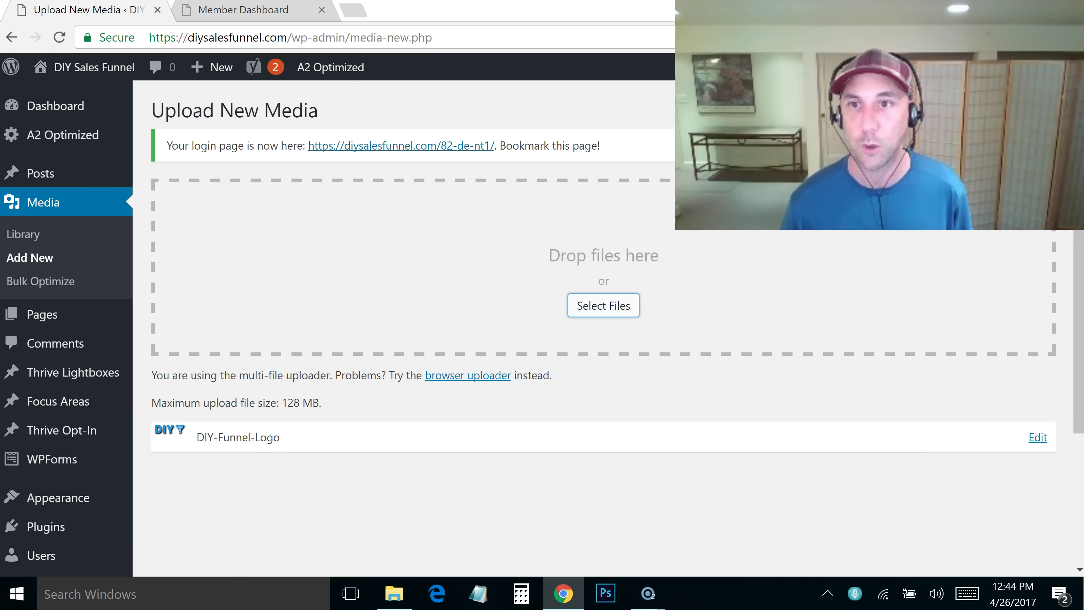
scroll(1074, 320, "down", 3)
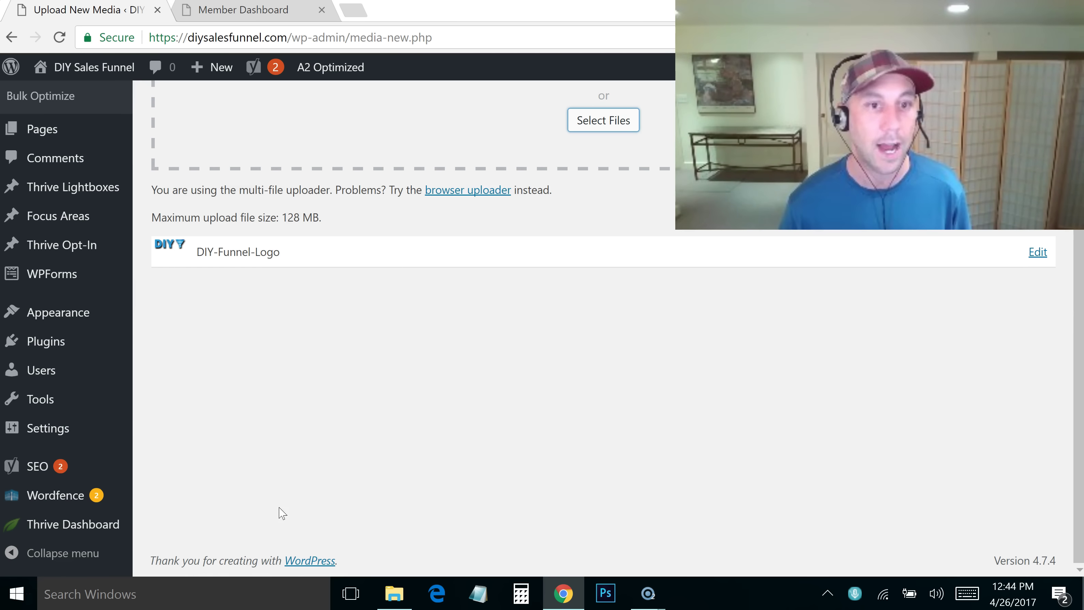
left_click(98, 533)
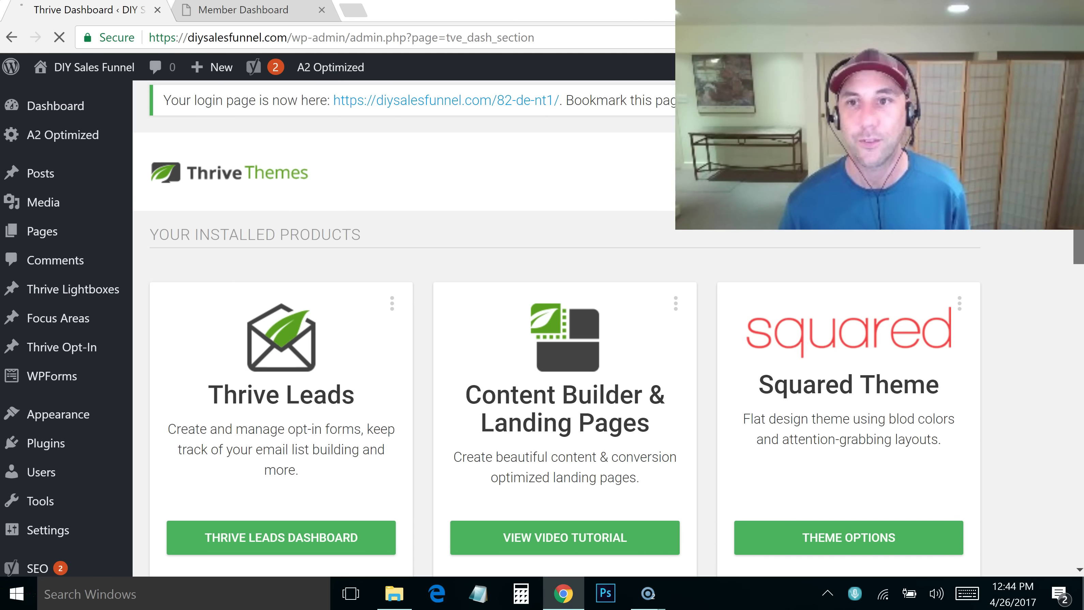
In the Squared theme options, choose the DIY logo from the Media Library and save all changes
scroll(404, 329, "down", 1)
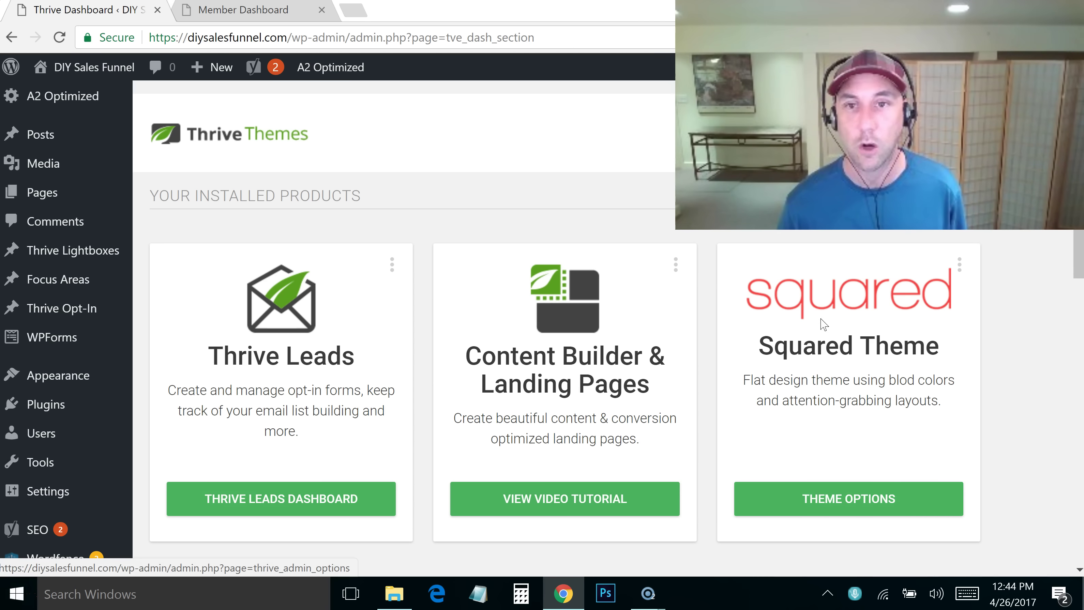
left_click(813, 507)
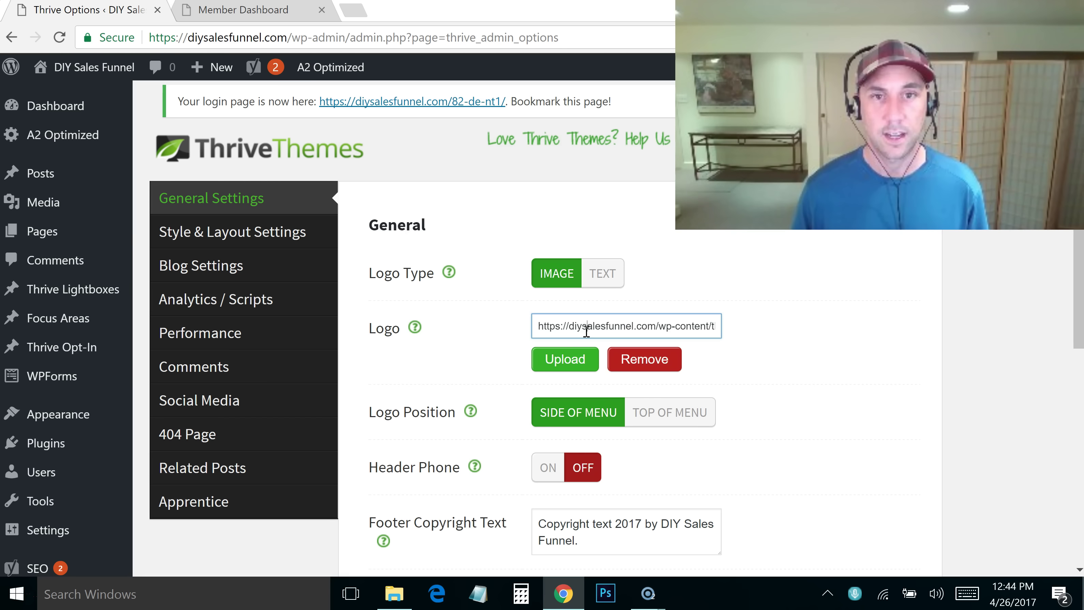
left_click(573, 358)
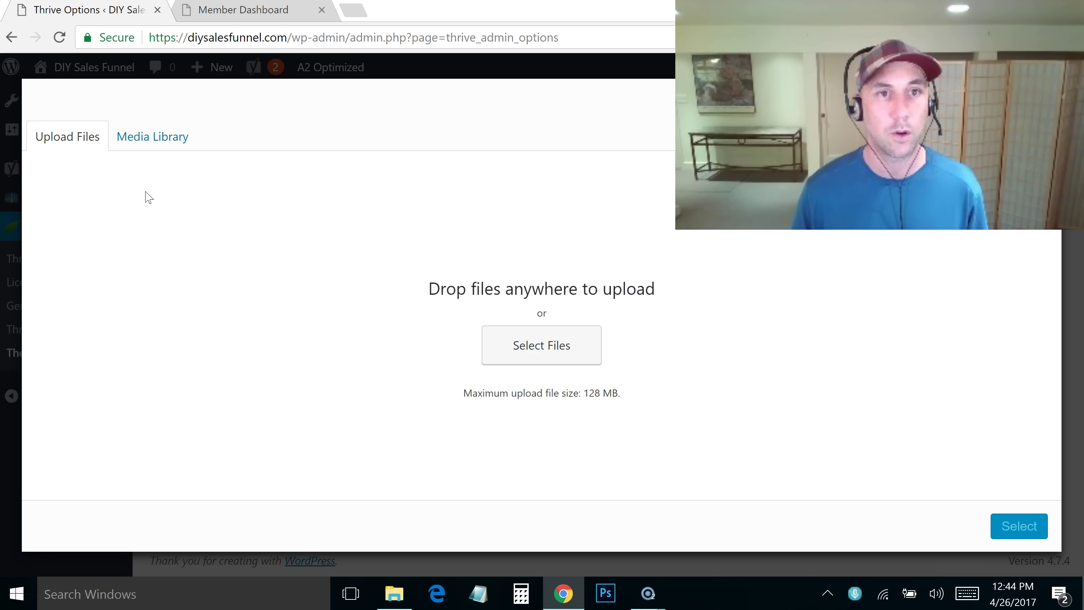
left_click(156, 136)
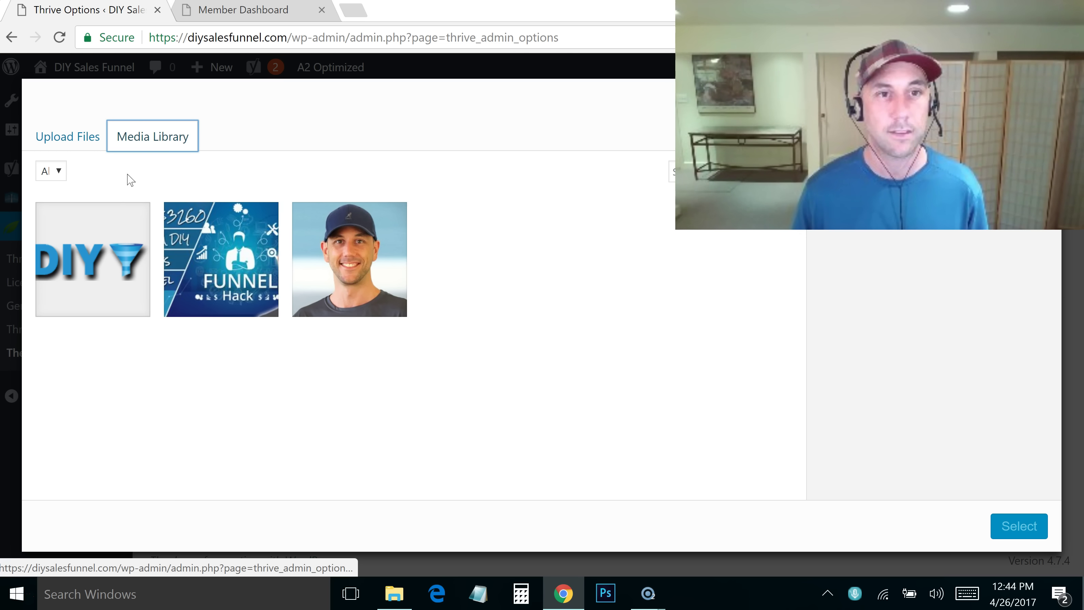
left_click(121, 214)
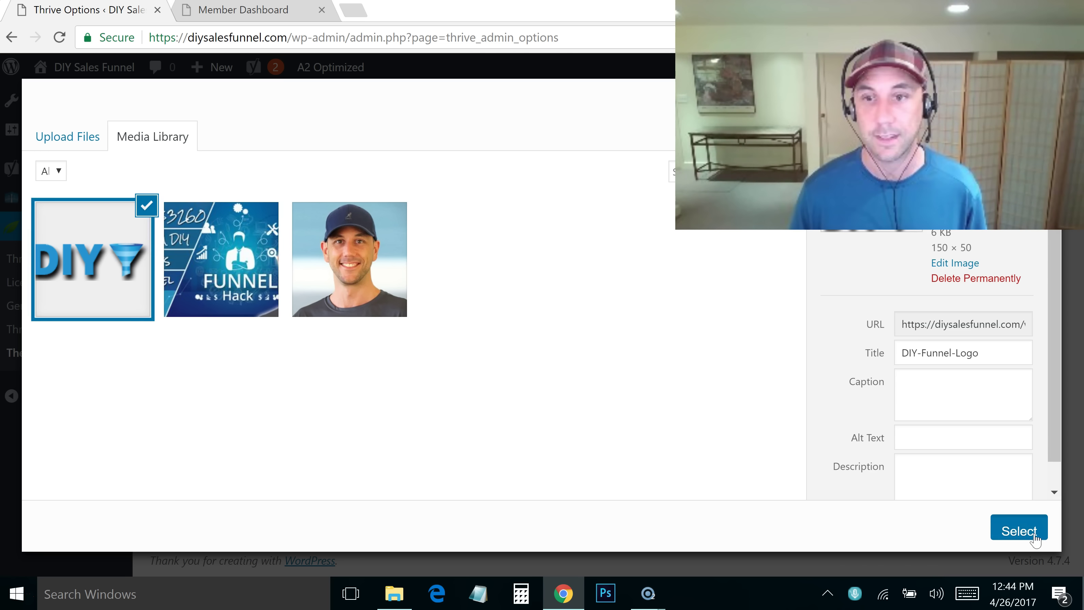
left_click(1032, 534)
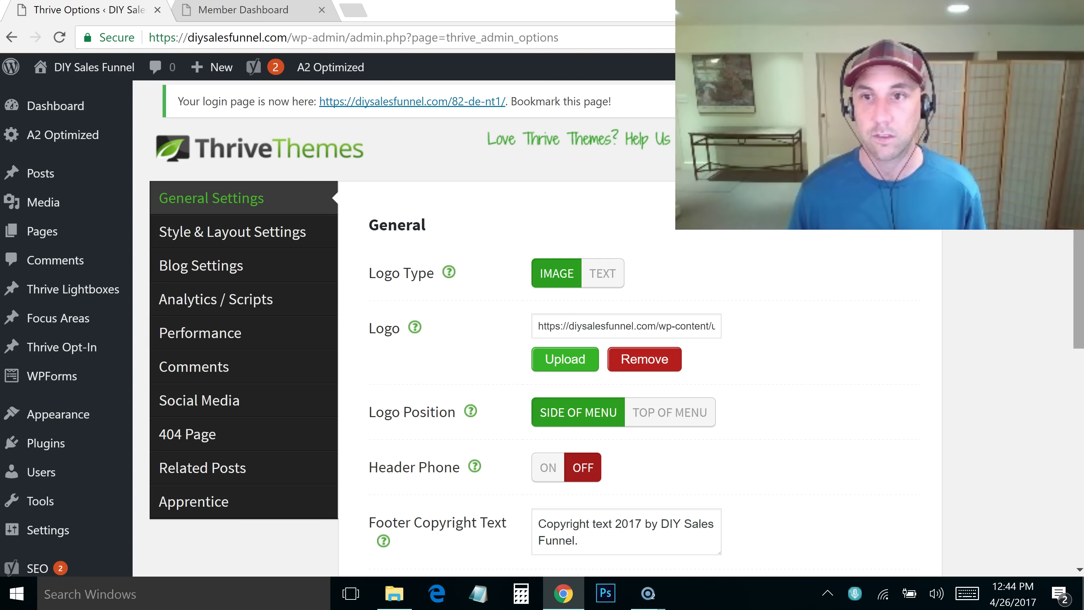
scroll(1077, 192, "down", 3)
scroll(413, 532, "down", 3)
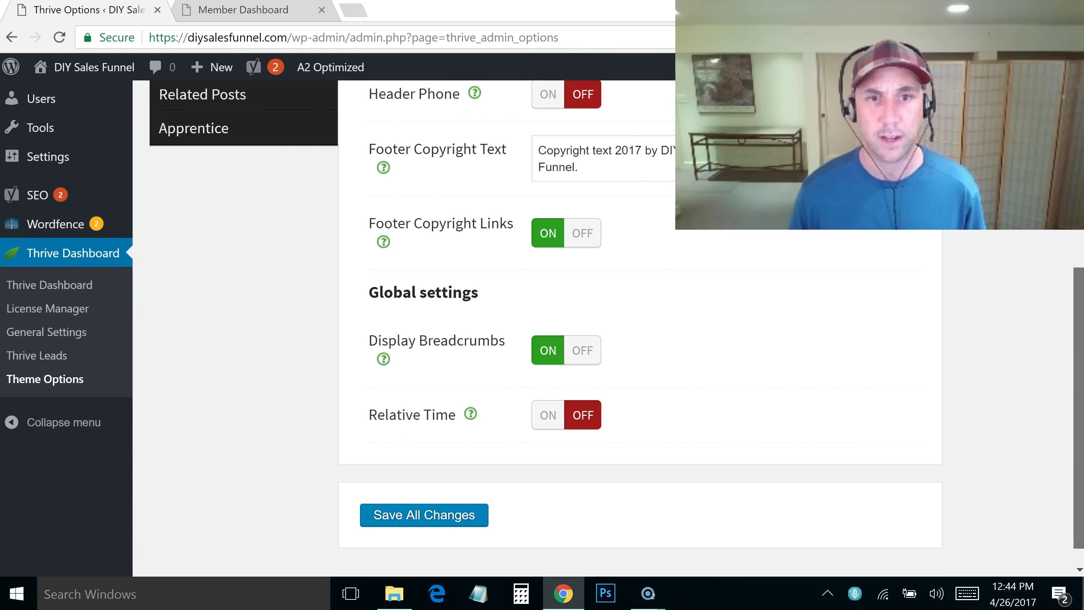
left_click(399, 490)
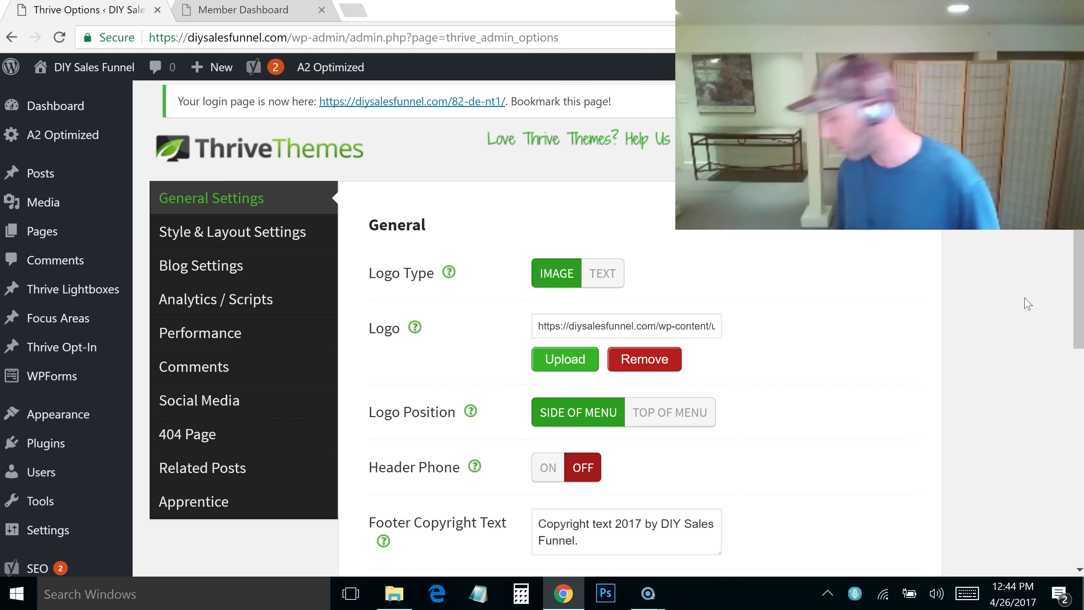
Start a new page and title it 'About DIY Sales Funnel'
left_click(49, 231)
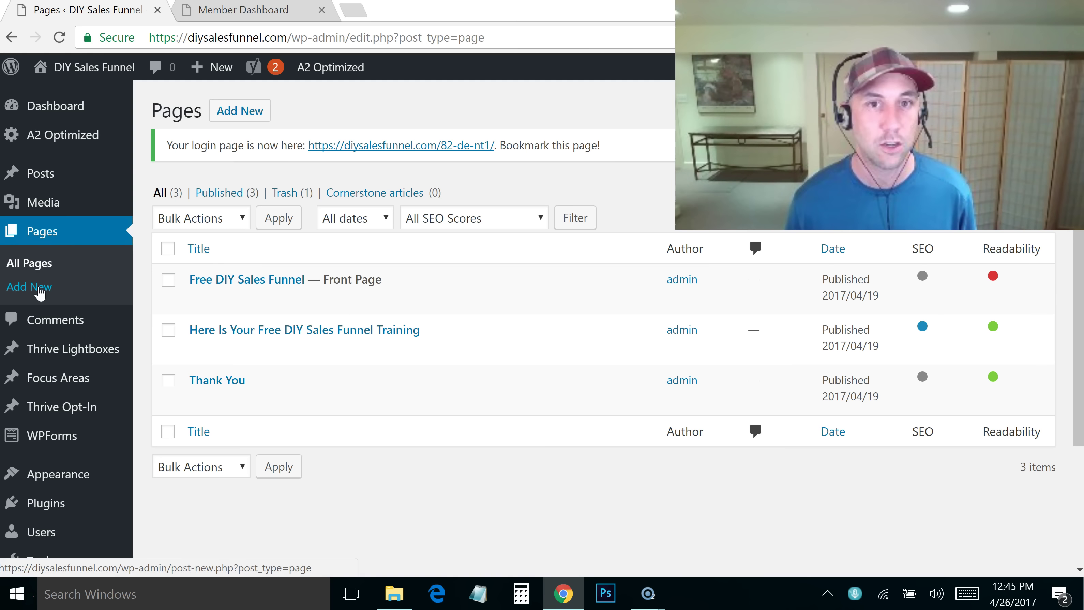
mouse_move(206, 74)
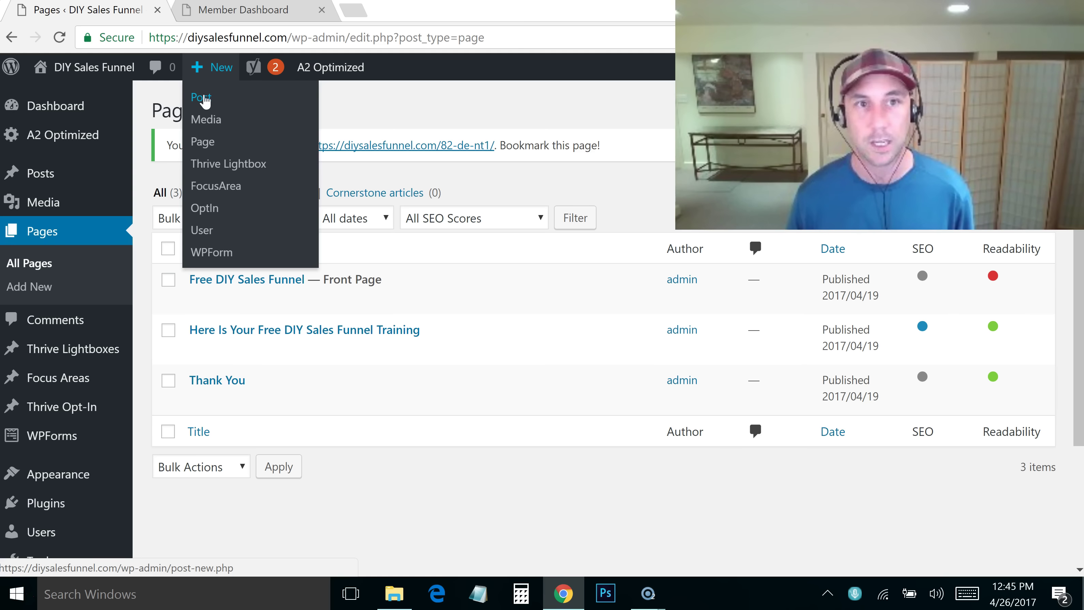
left_click(208, 147)
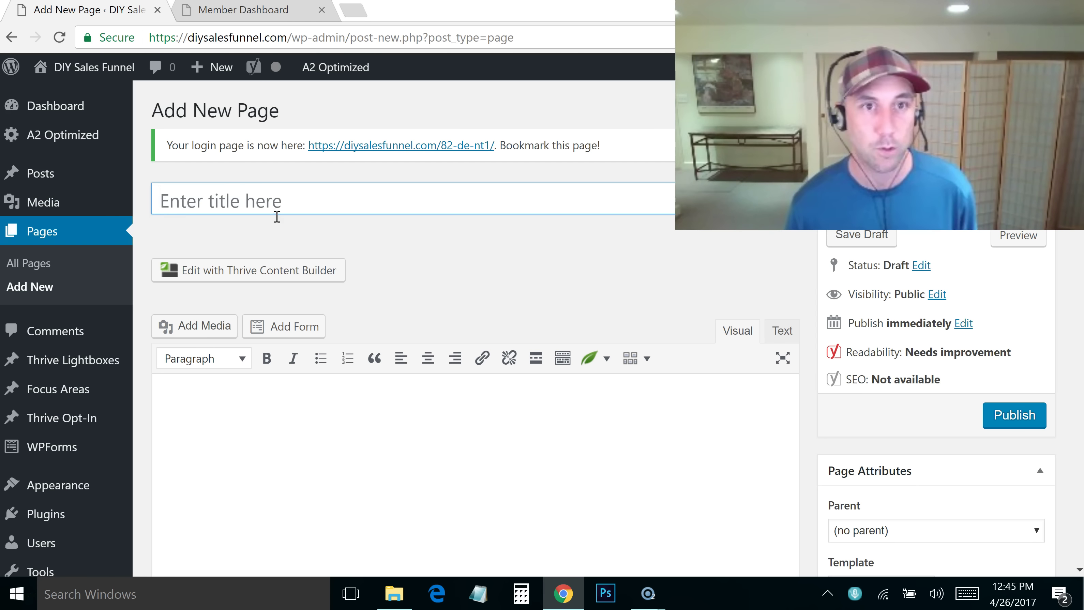
left_click(276, 204)
type("About DIY Sales Funnel")
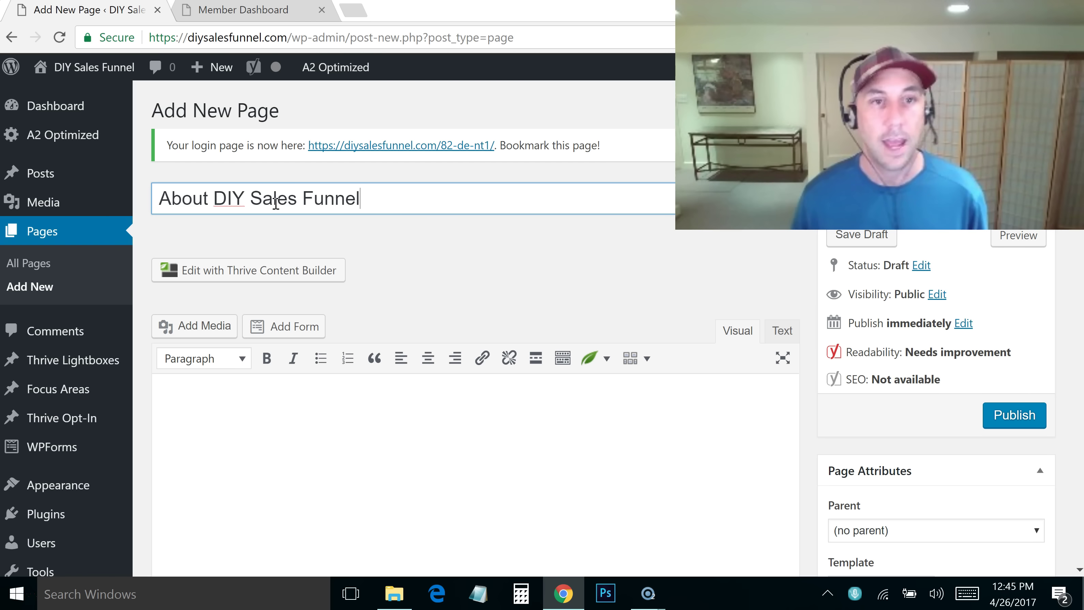
left_click(309, 455)
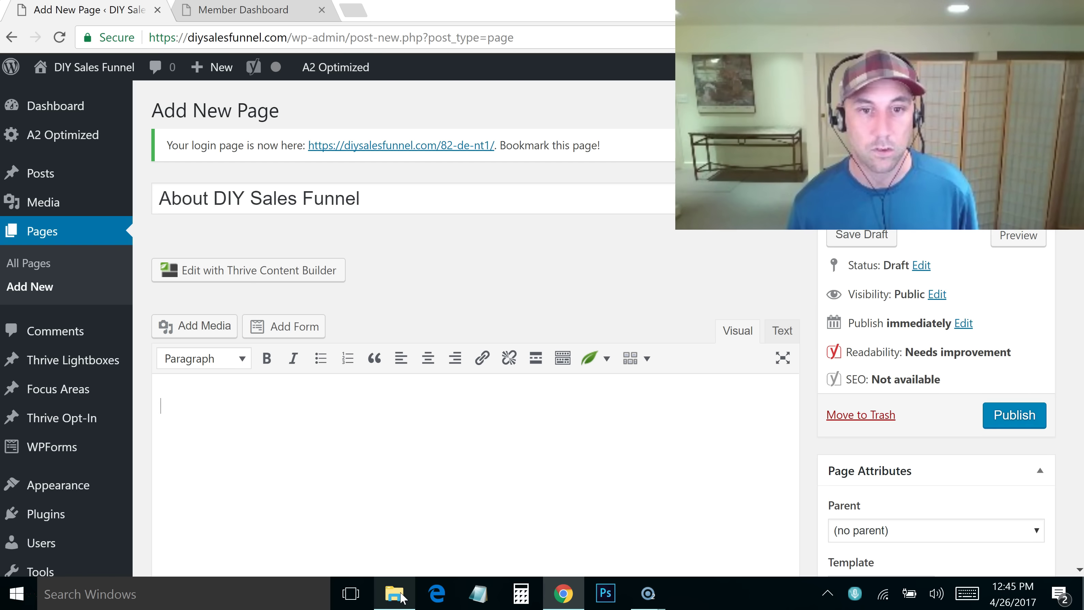
Open the About Us text file in Notepad, select its full text, and return to WordPress
left_click(401, 596)
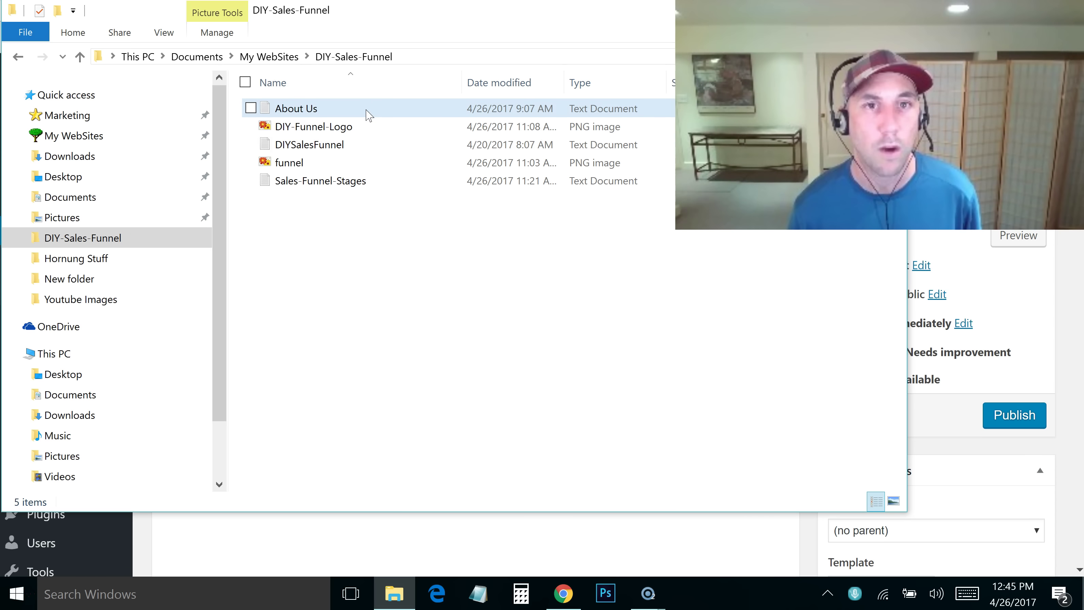
double_click(366, 111)
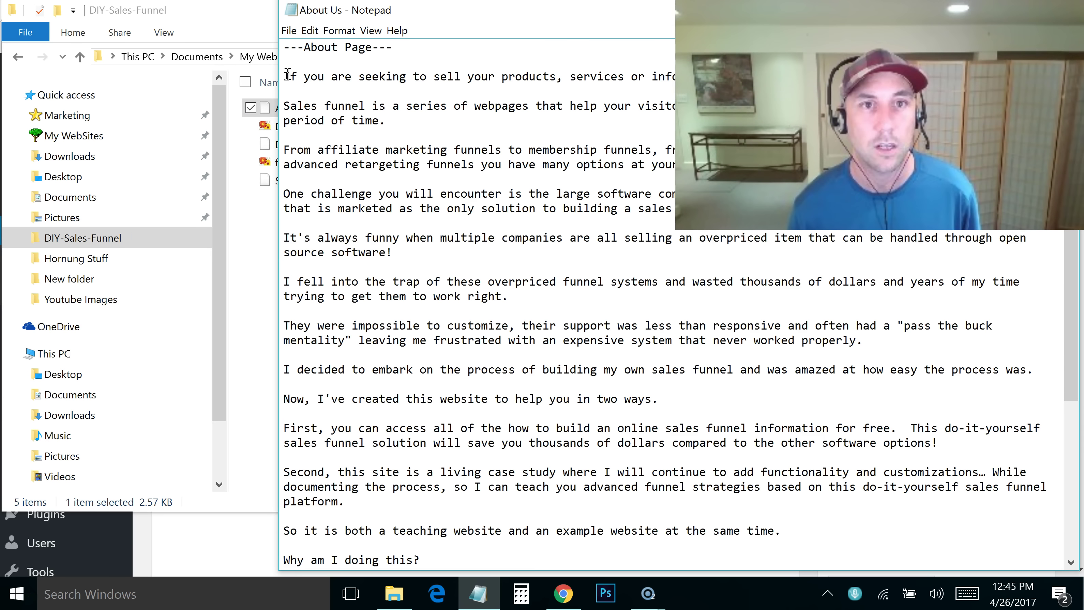
left_click_drag(290, 80, 715, 570)
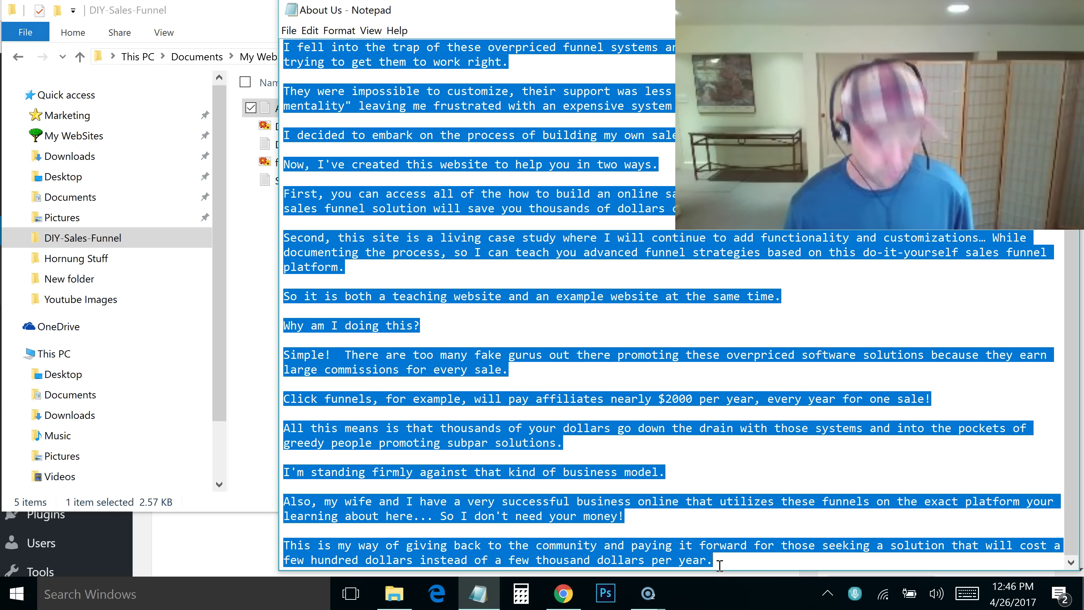
key("alt+Tab")
key("alt+Tab")
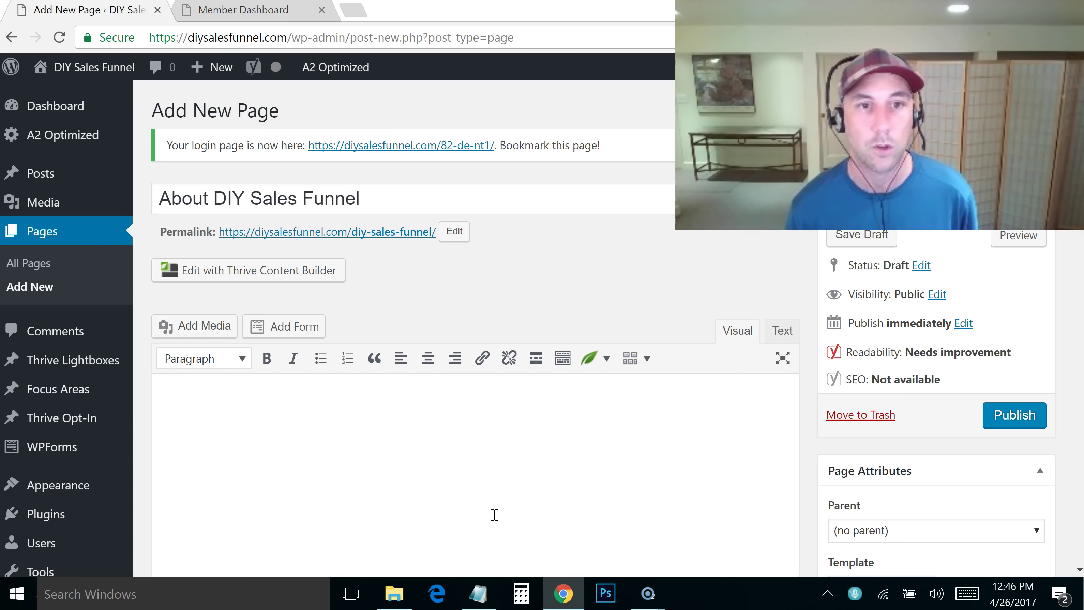
Paste the About Us text into the page body and publish the page
key("ctrl+v")
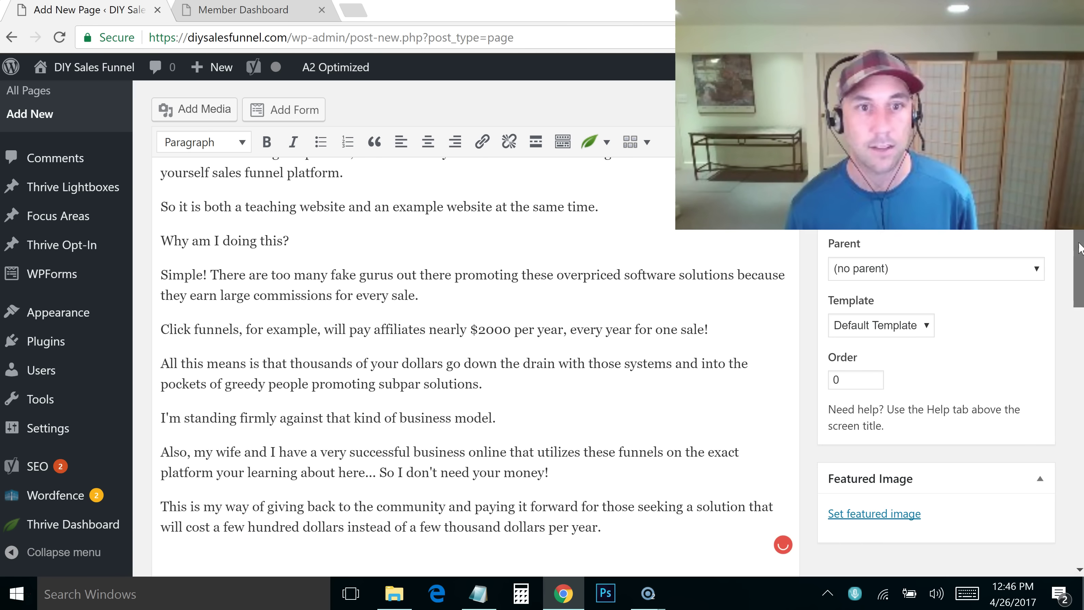
scroll(474, 299, "down", 4)
scroll(1036, 259, "up", 5)
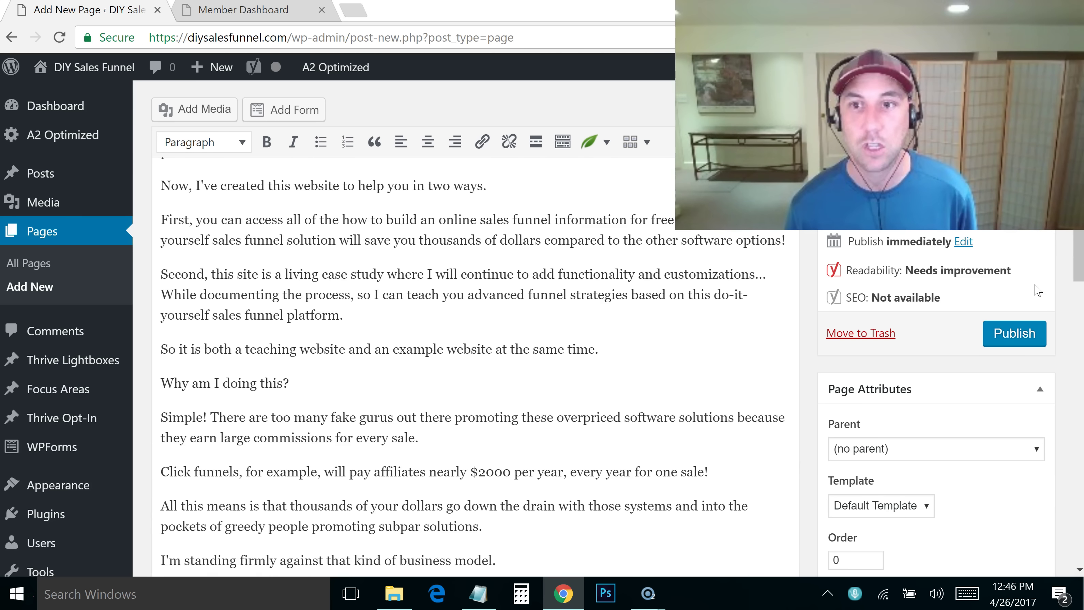
left_click(1016, 333)
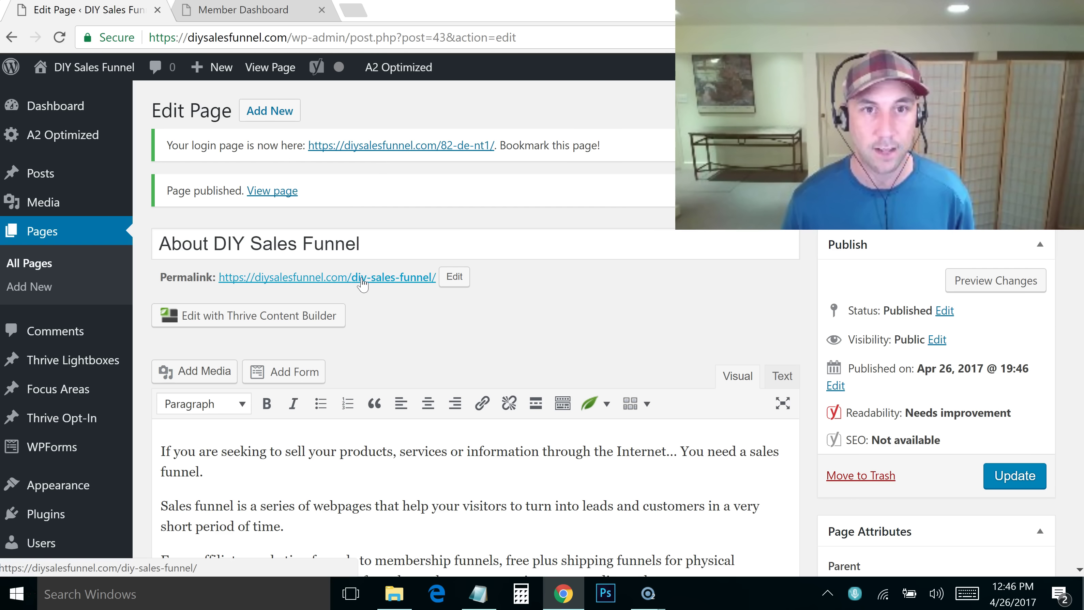
Change the permalink slug to about-diy-sales-funnel
left_click(455, 277)
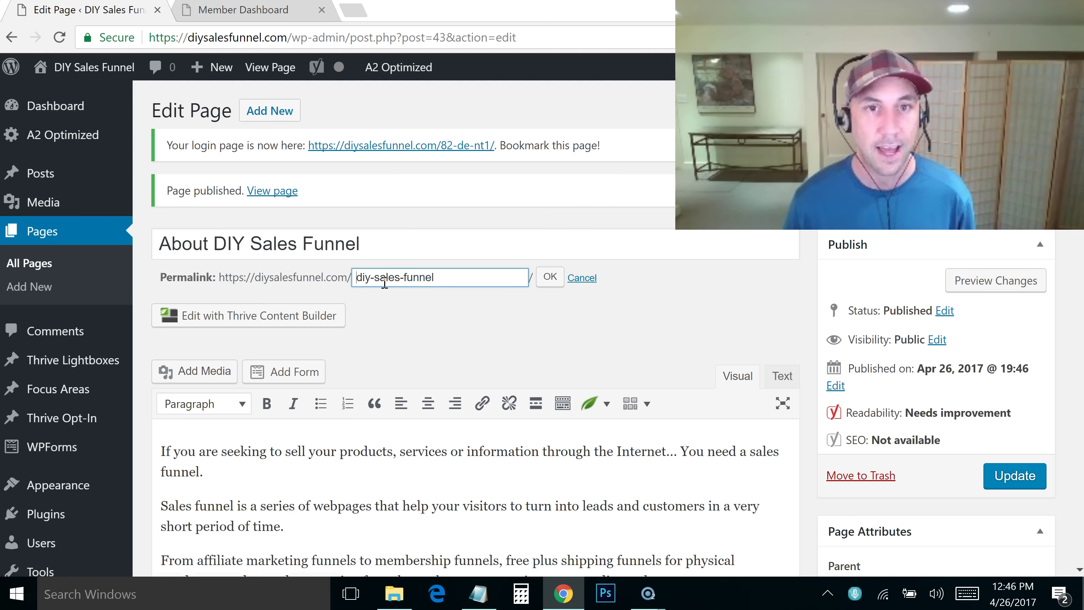
type("about")
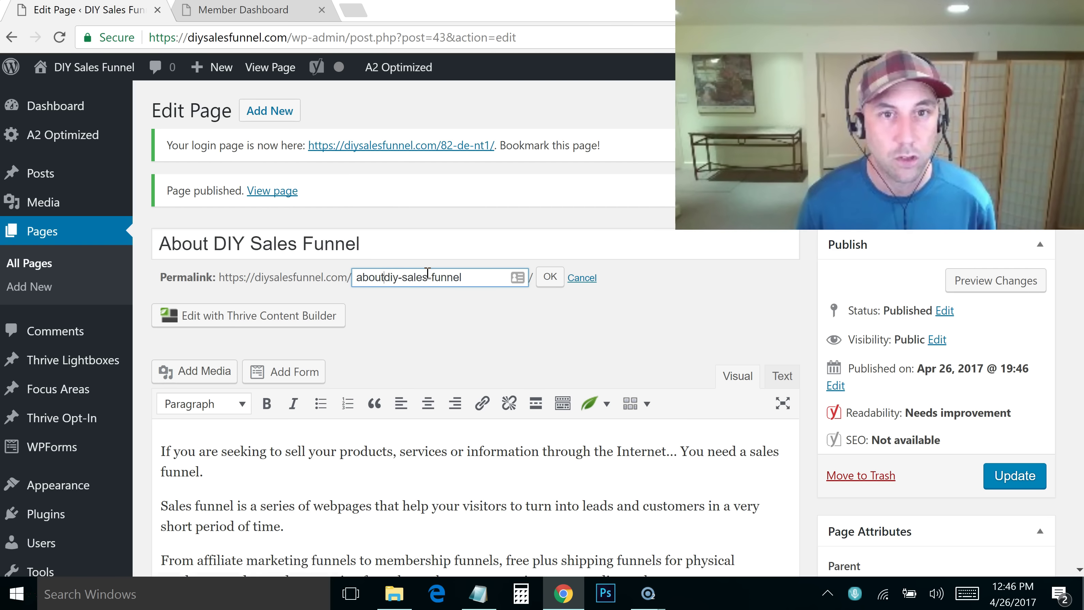
key("Right")
key("Right")
key("Right")
key("Right")
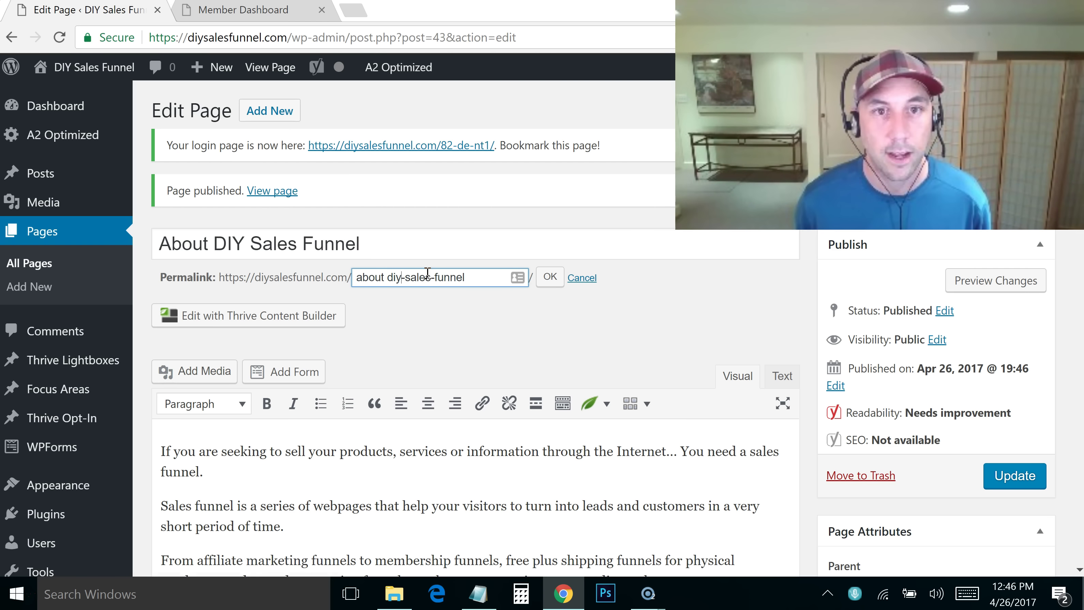
left_click(551, 278)
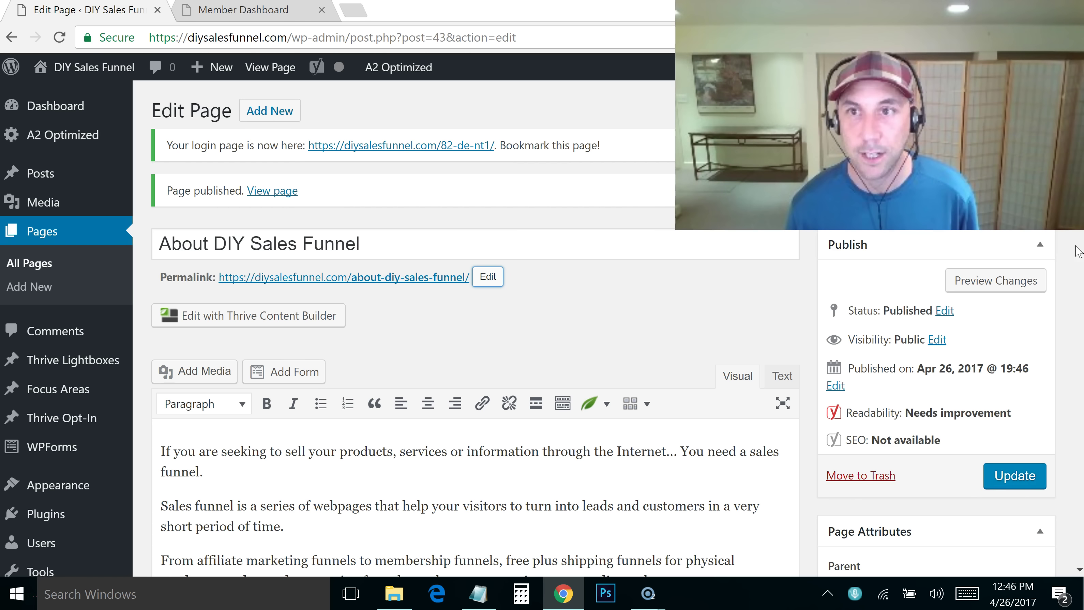
Set the Yoast SEO title to 'About DIY Sales Funnel - Why Did We Create A Free "Do It Yourself" Training?' and update
scroll(1062, 427, "down", 15)
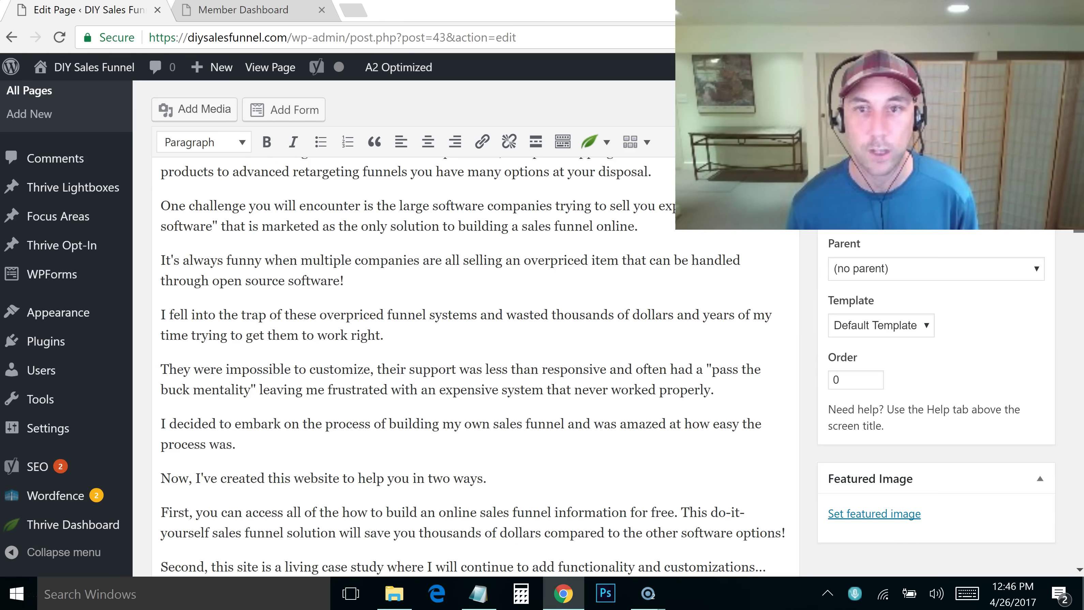
scroll(1063, 428, "down", 4)
scroll(1063, 410, "up", 3)
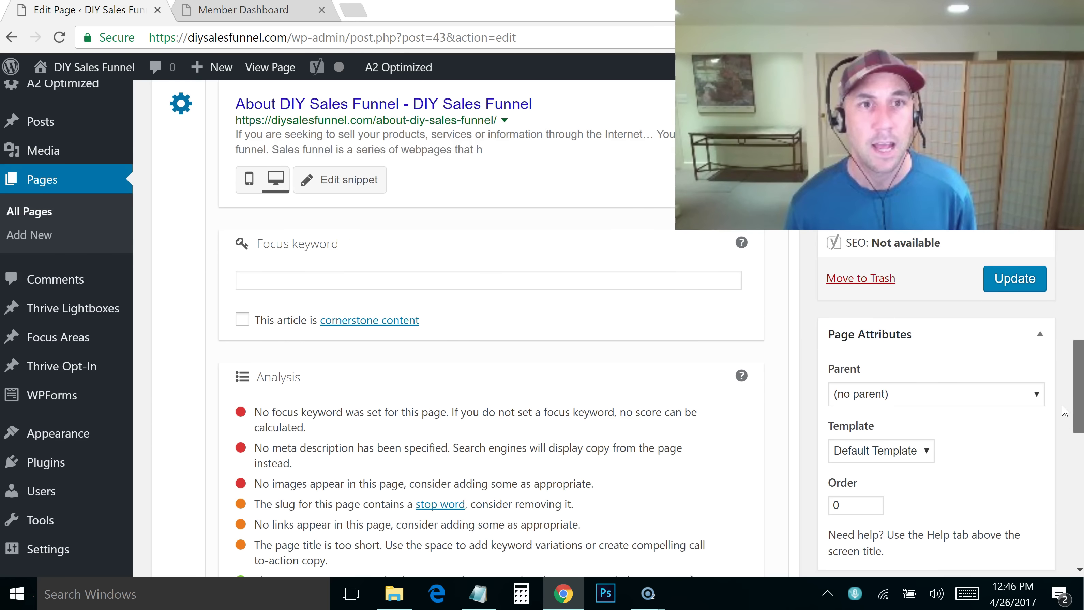
scroll(1064, 389, "up", 2)
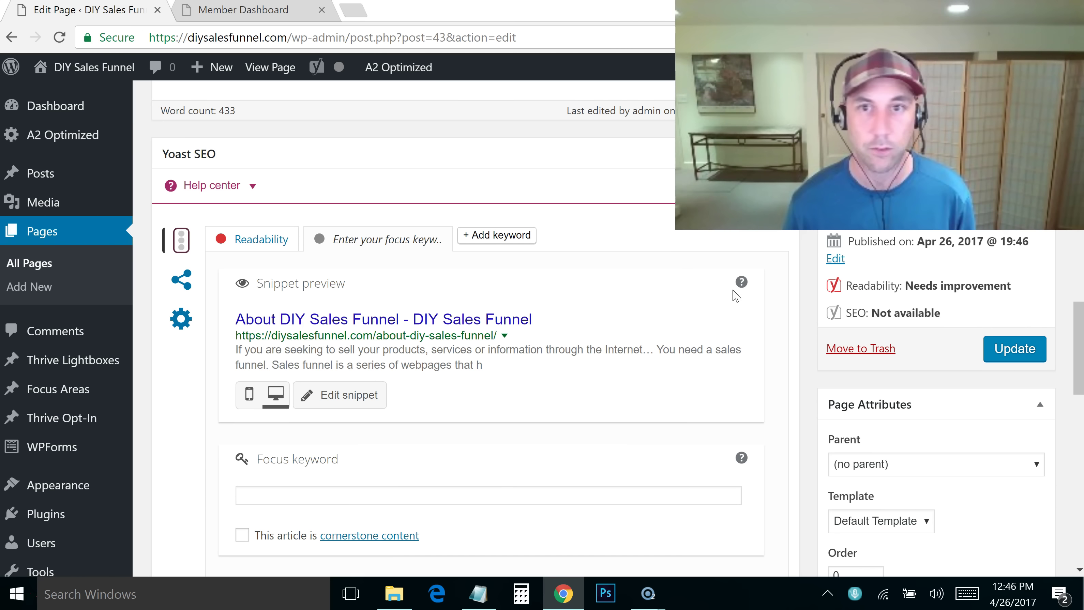
scroll(629, 340, "down", 2)
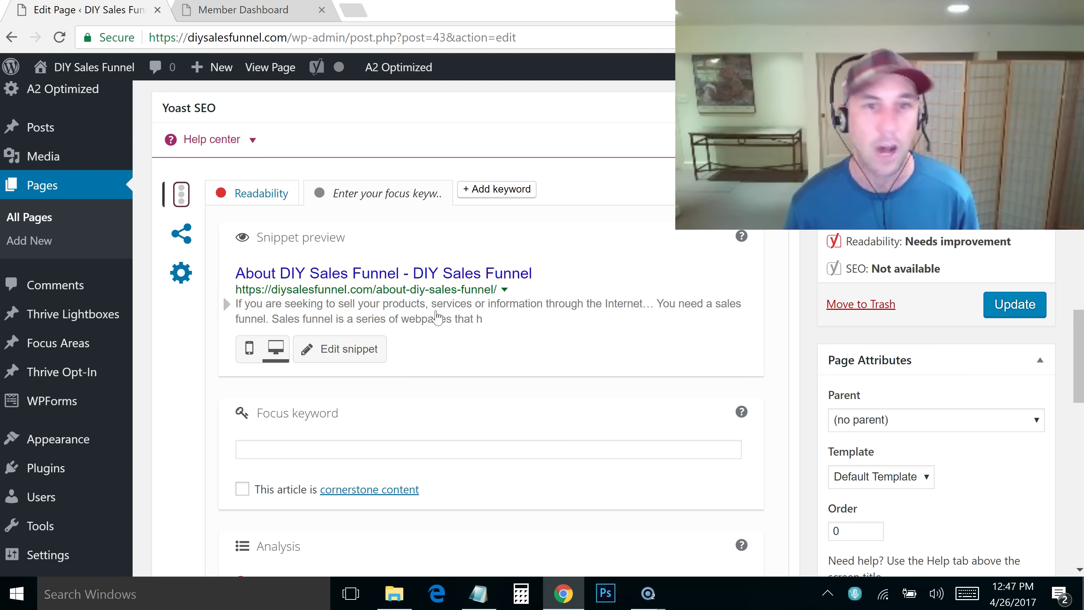
left_click(559, 279)
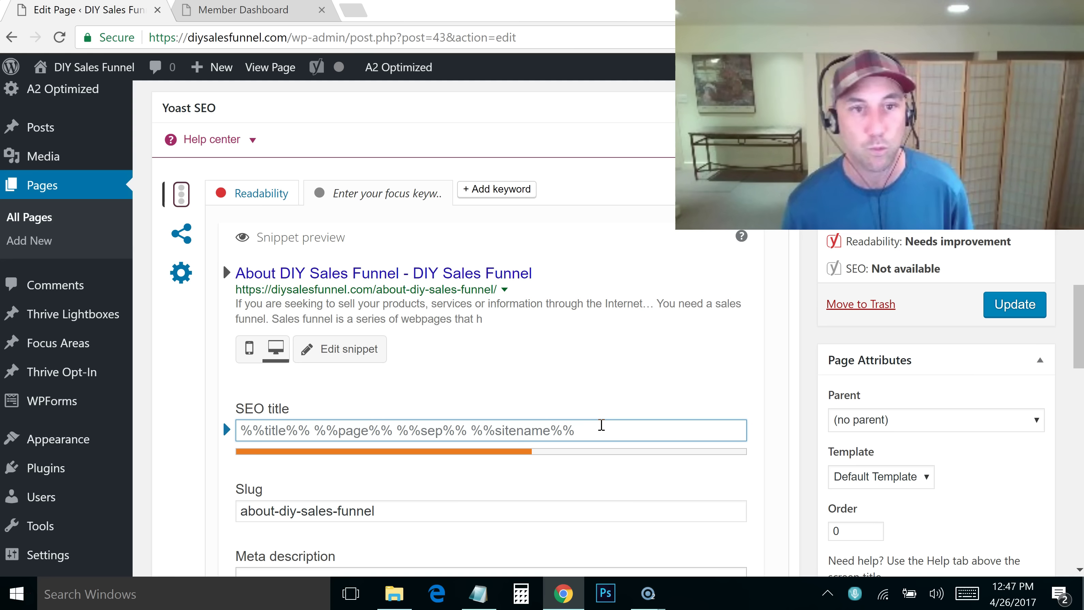
type("A")
key("BackSpace")
type("About DIY")
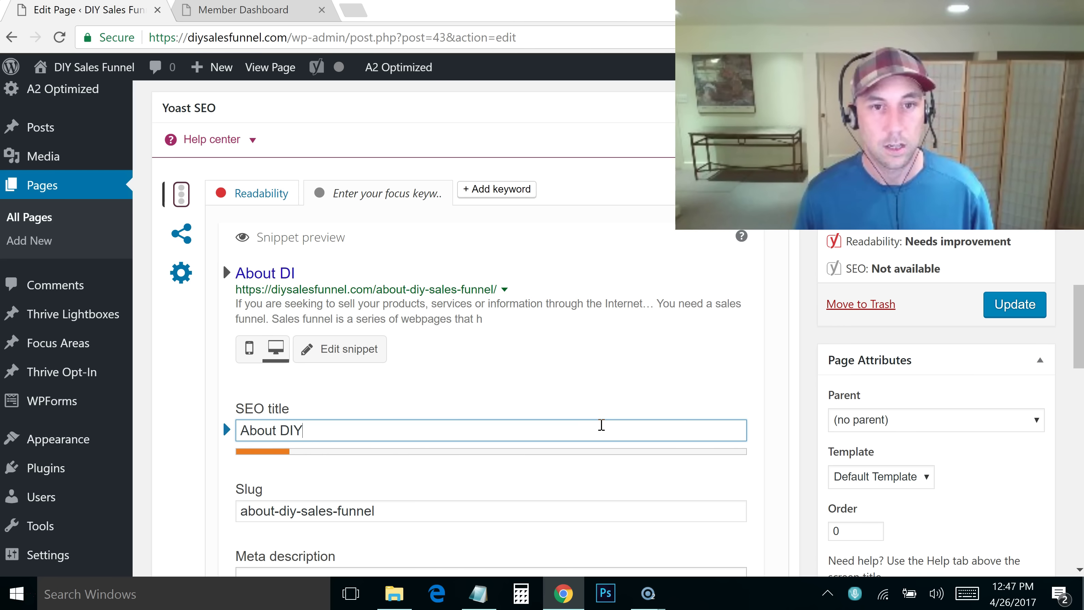
type(" Sales Funnel - Why Did We Crea")
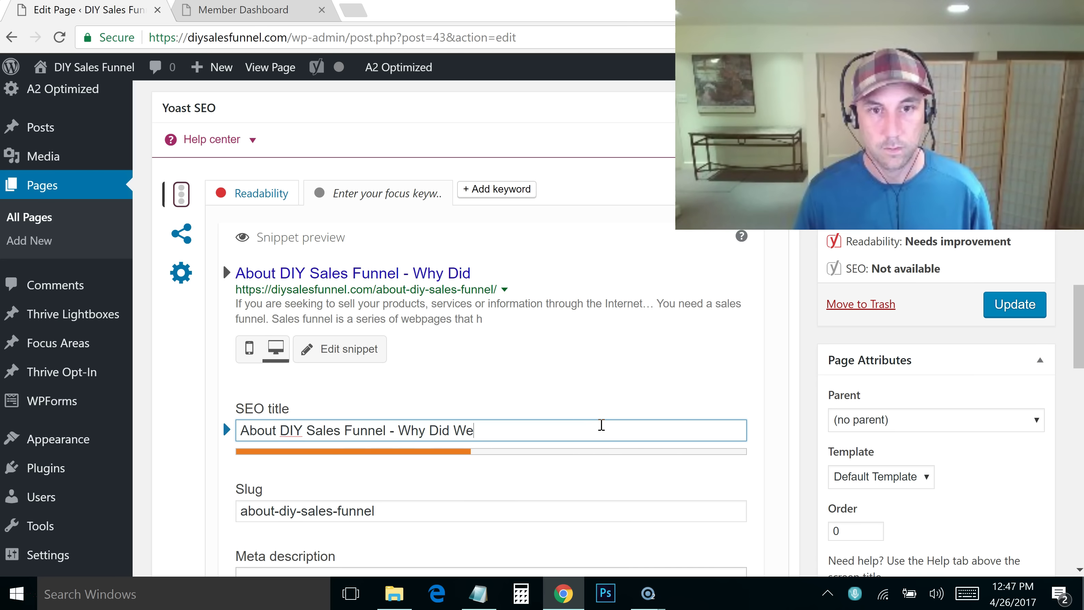
type("Fre")
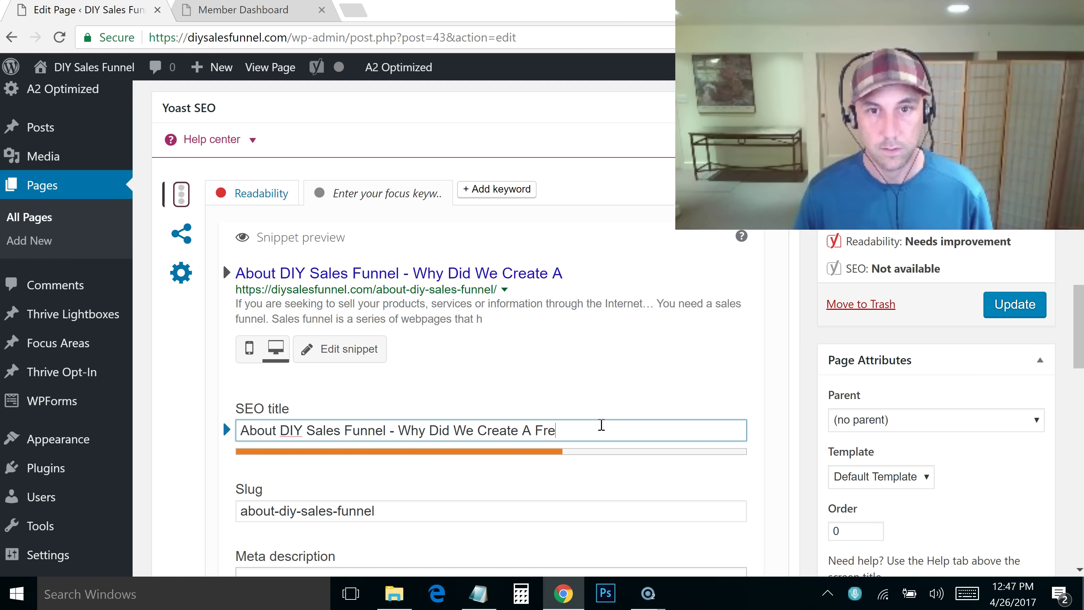
type("e \"Do IT Yourself")
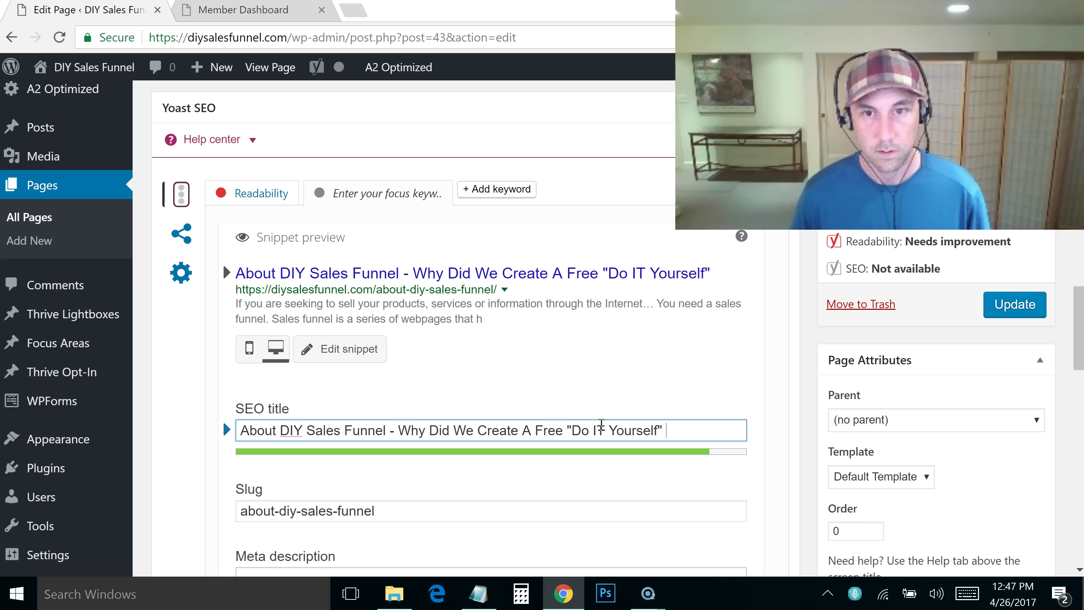
type("\" Training?")
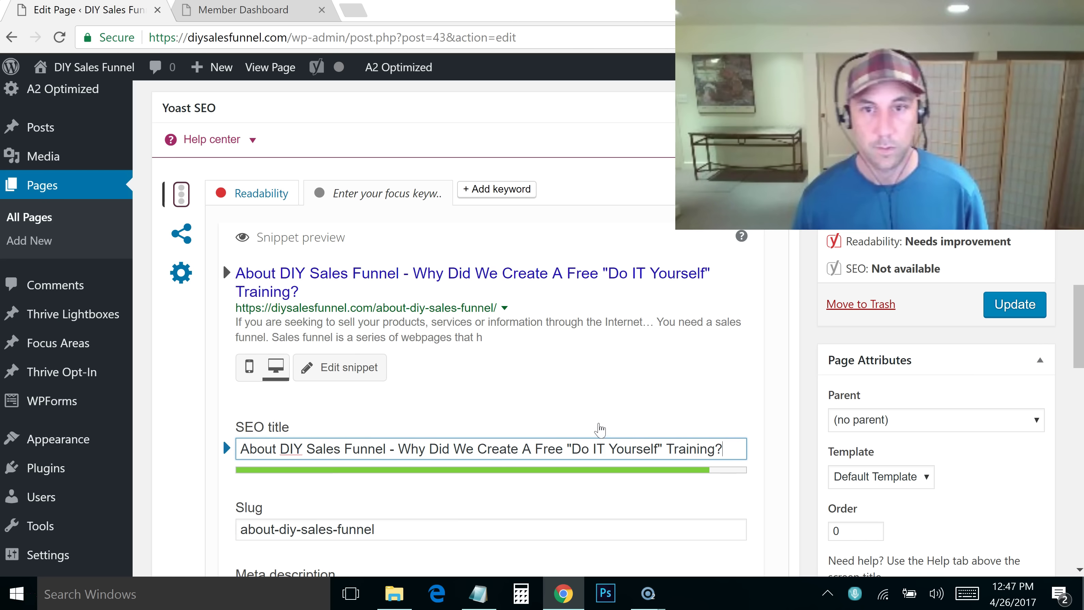
key("BackSpace")
type("t")
left_click(1015, 304)
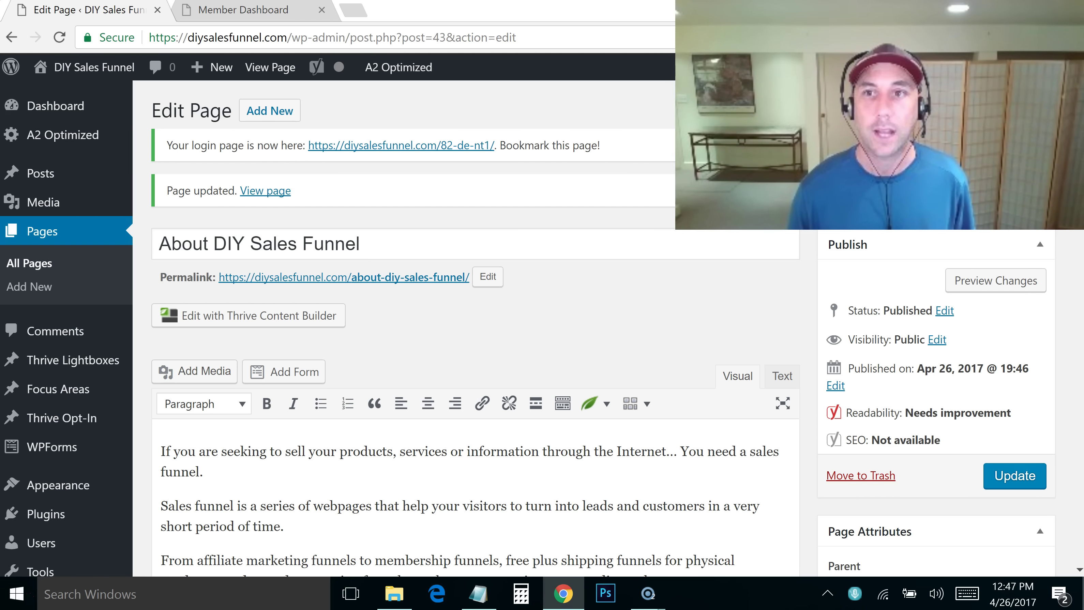
Update the About DIY Sales Funnel page again
scroll(470, 330, "down", 15)
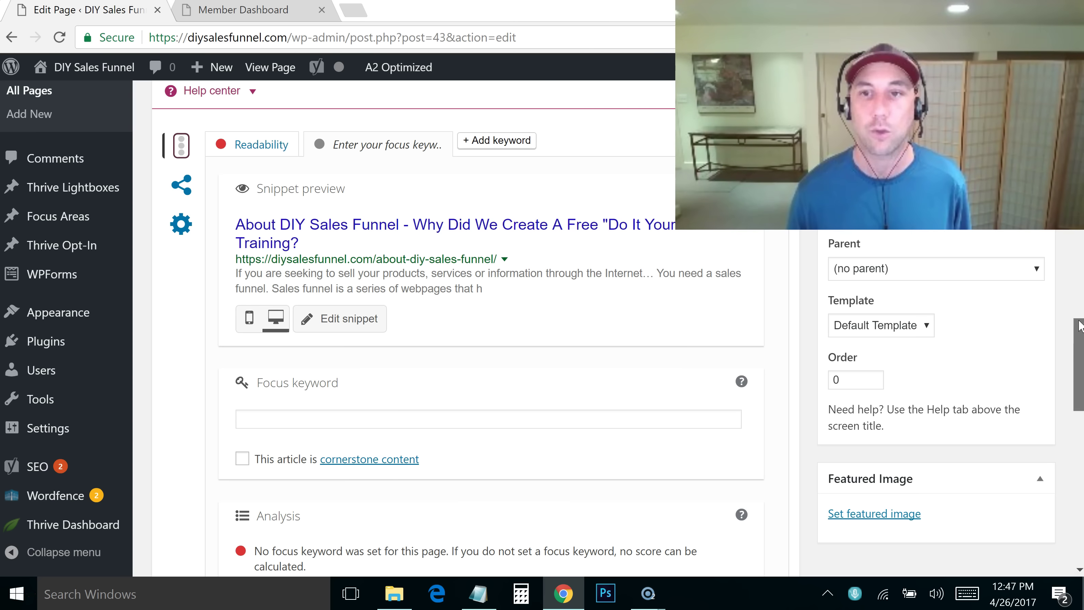
scroll(428, 278, "up", 10)
scroll(474, 368, "up", 5)
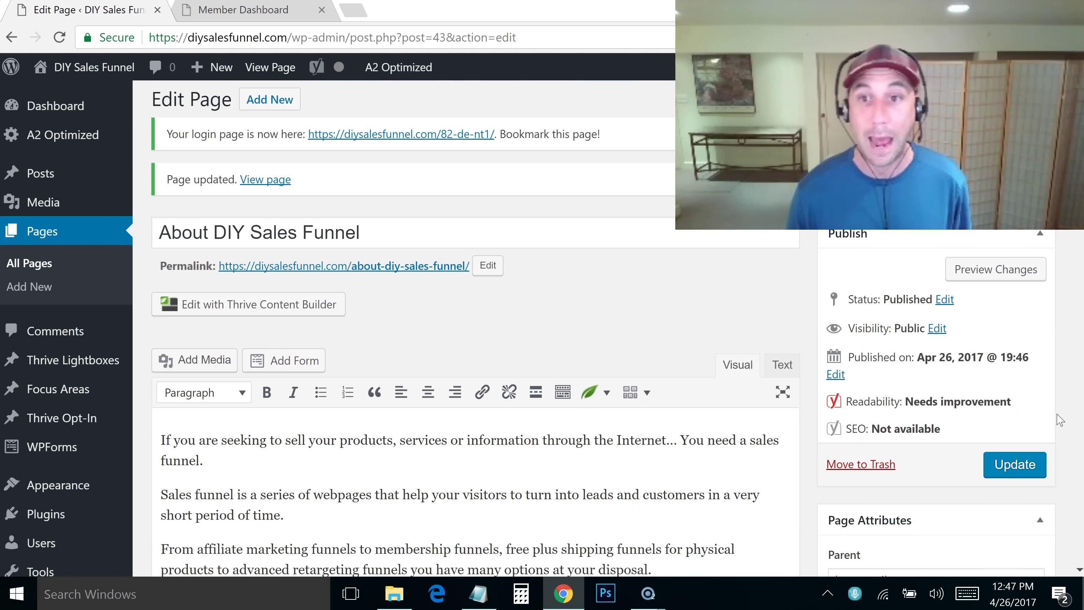
left_click(1018, 459)
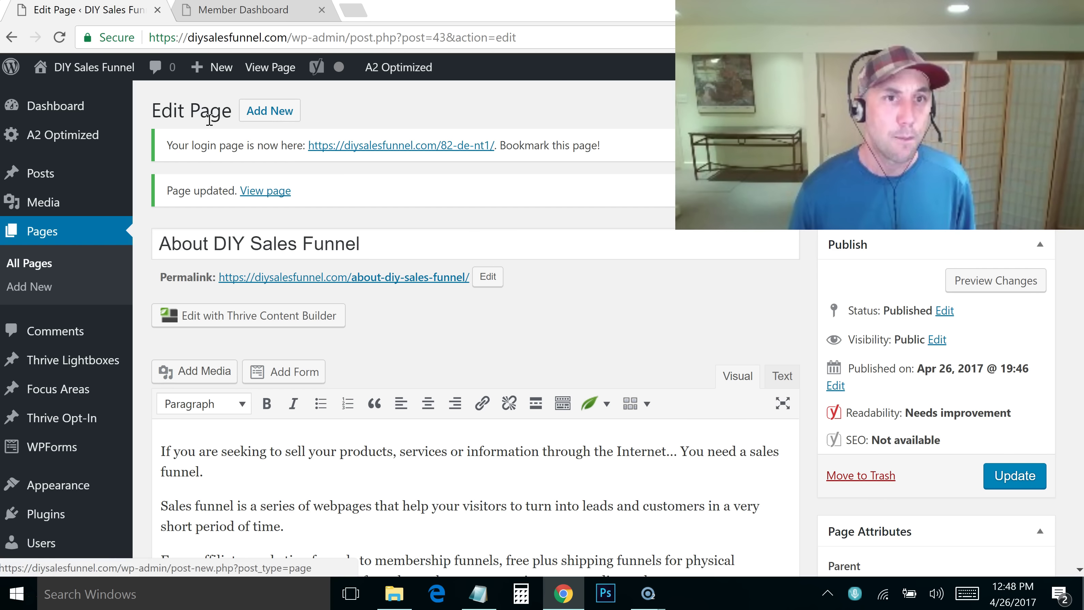
Go to the Posts Categories screen
mouse_move(47, 198)
mouse_move(36, 177)
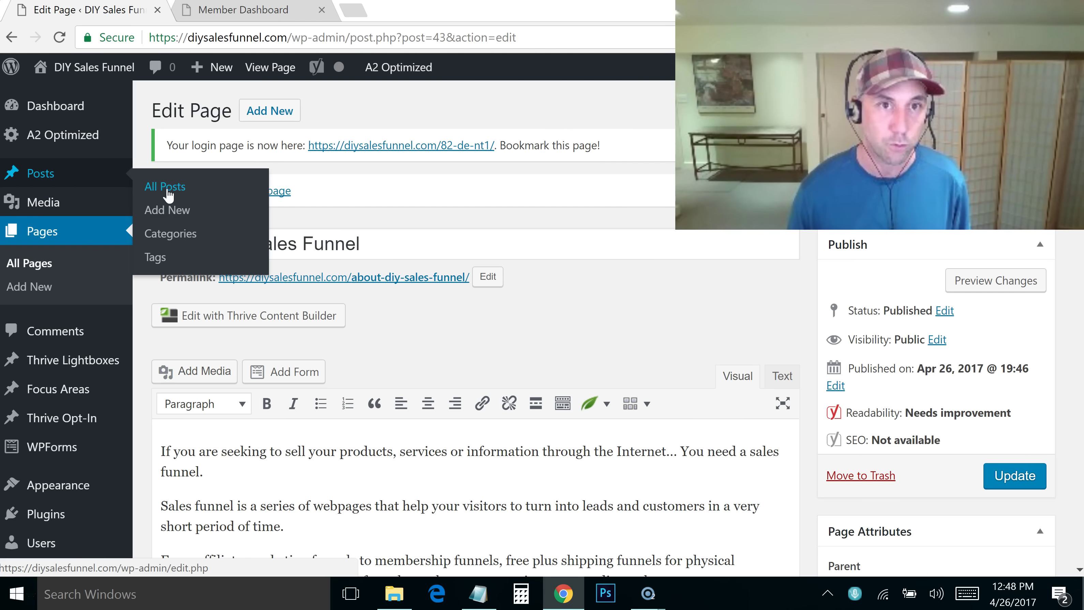
left_click(185, 234)
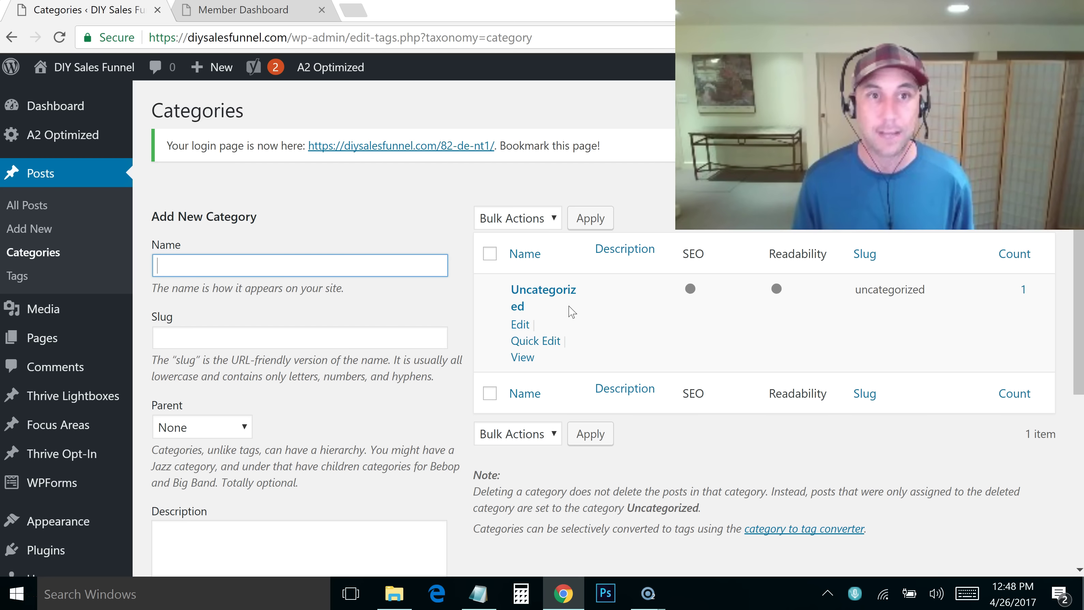
Add a category named 'Funnel Hacks' with slug 'funnel-hacks'
left_click_drag(1075, 234, 1079, 287)
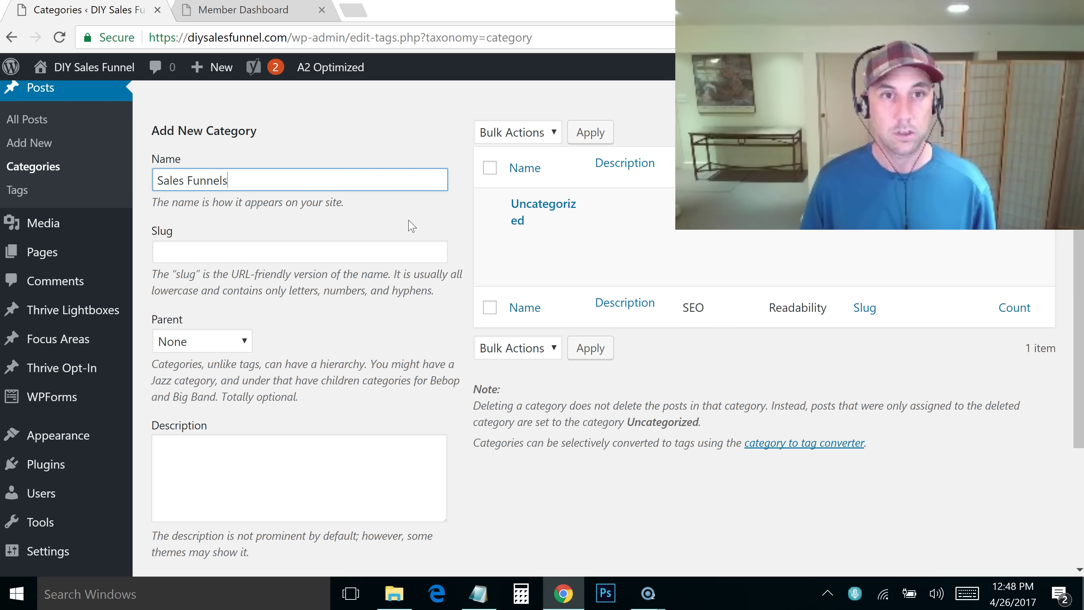
left_click_drag(241, 185, 147, 180)
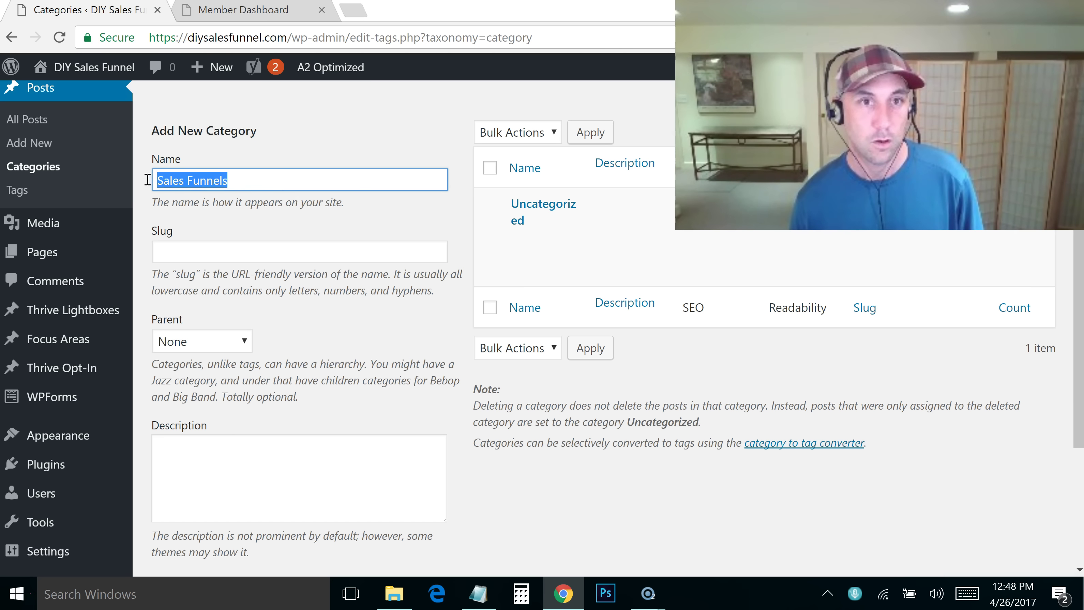
type("Funnel")
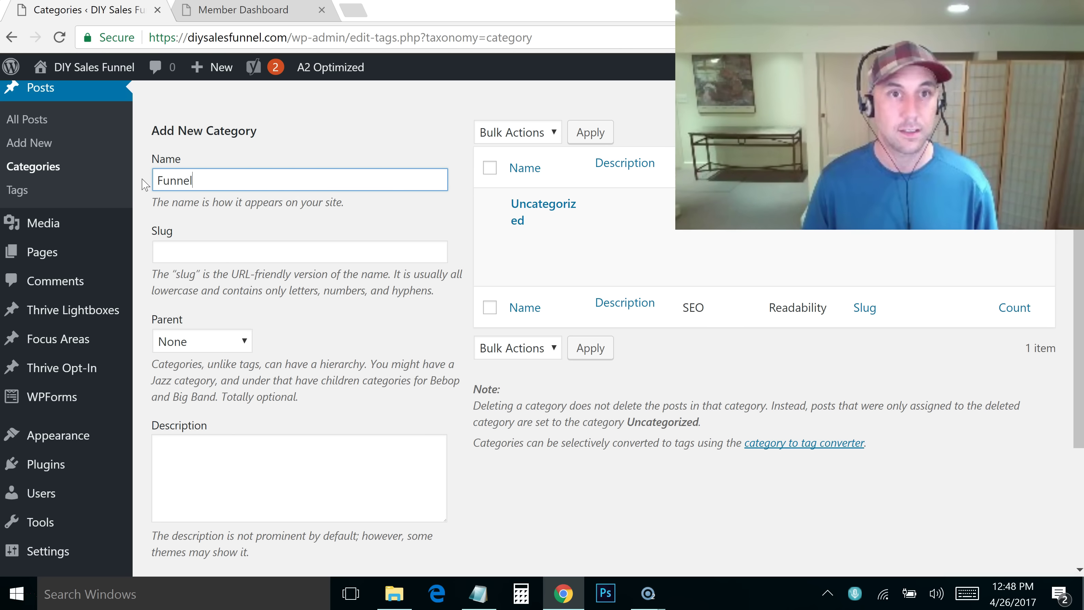
left_click(244, 252)
type("funne")
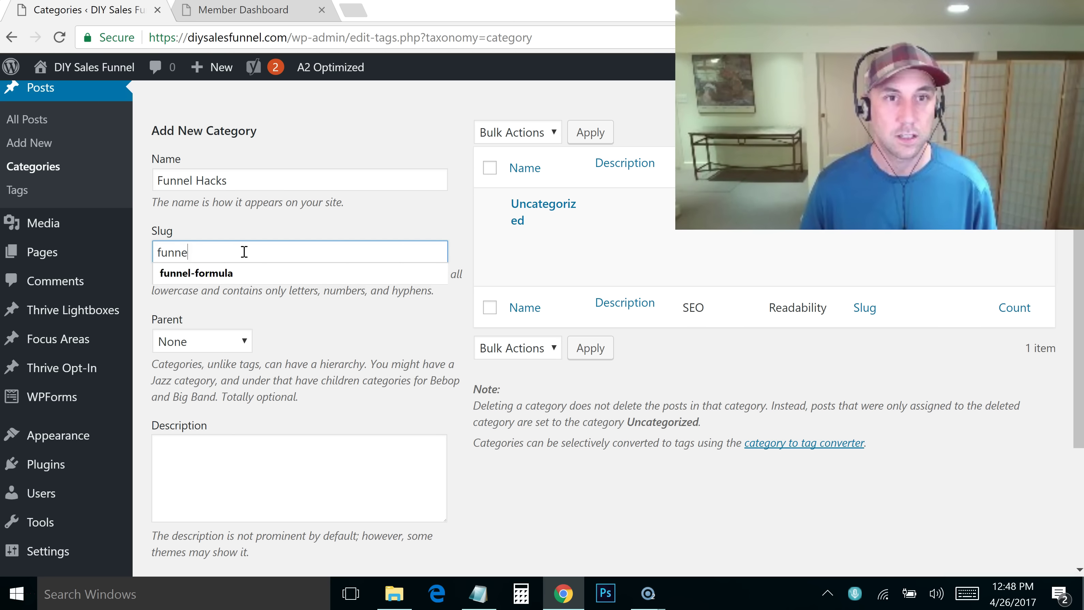
type("l-hacks")
left_click(299, 334)
key("Tab")
scroll(525, 541, "down", 4)
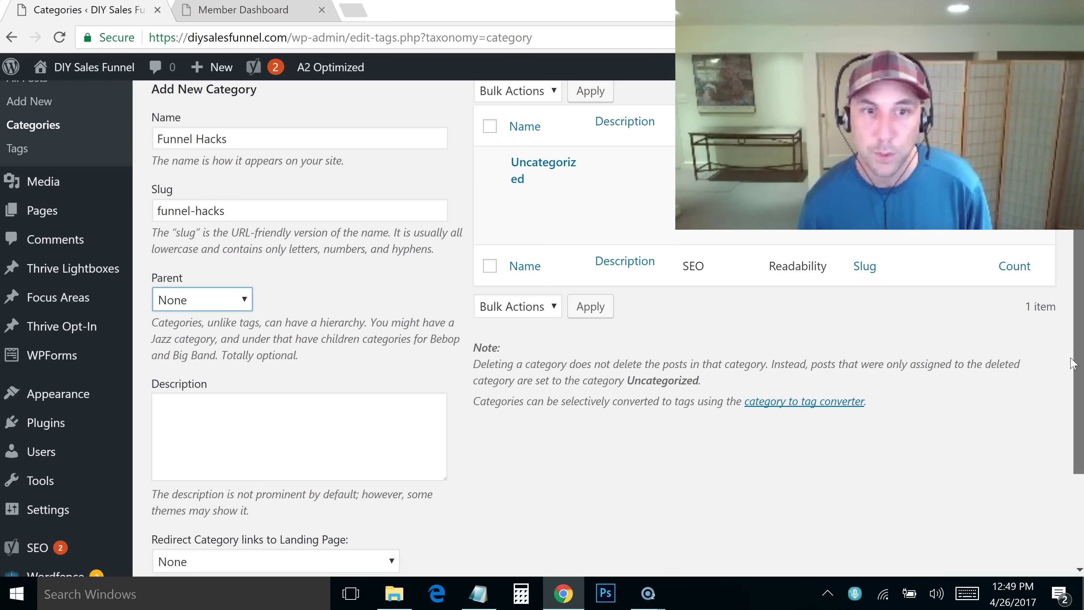
left_click(242, 507)
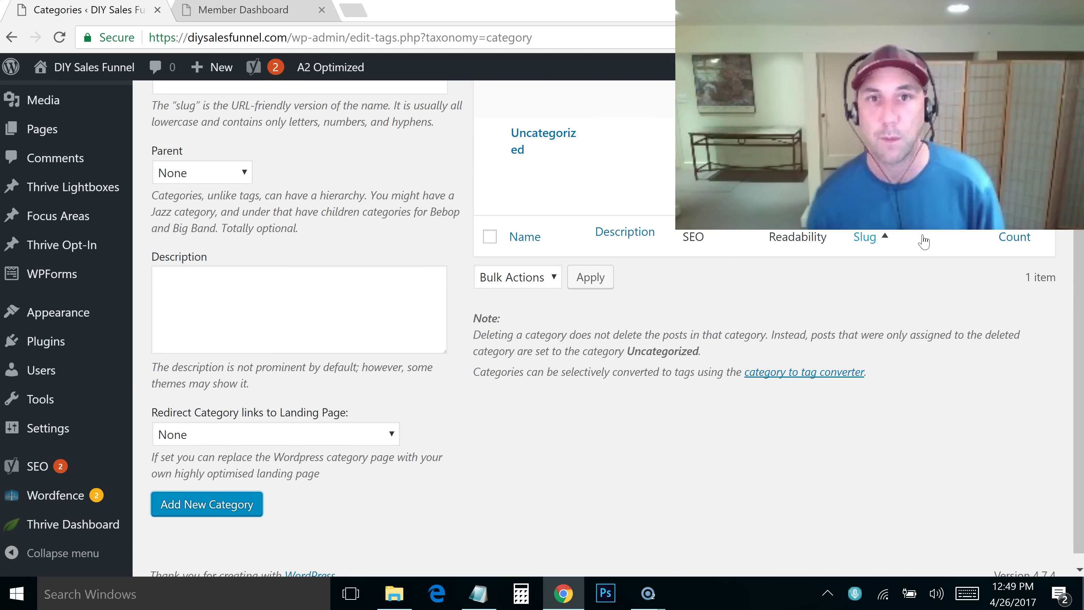
Add a second category named 'Traffic' with slug 'traffic'
scroll(589, 293, "up", 4)
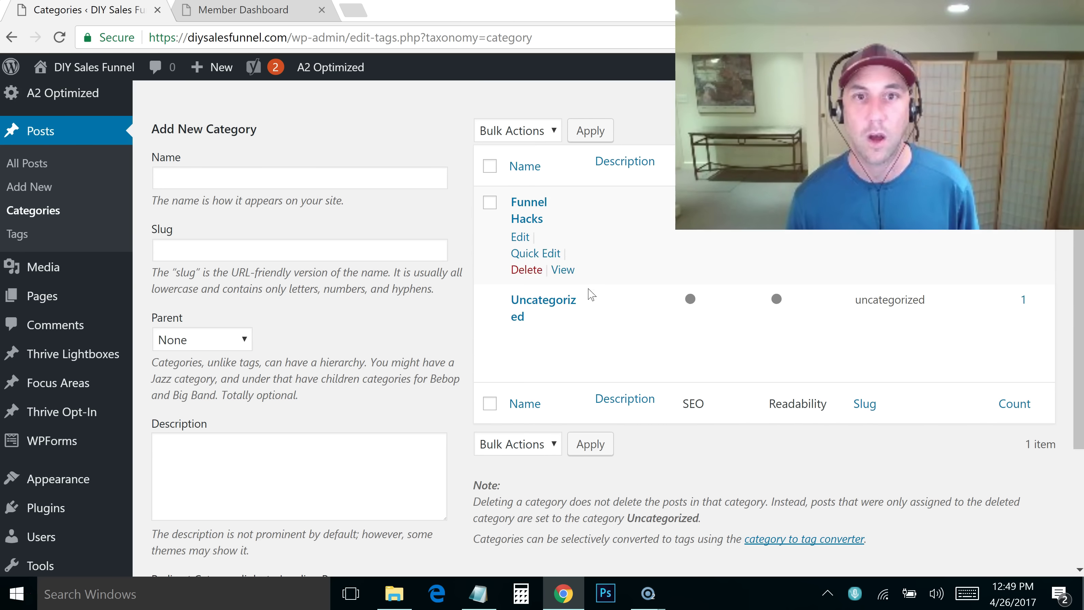
left_click(276, 178)
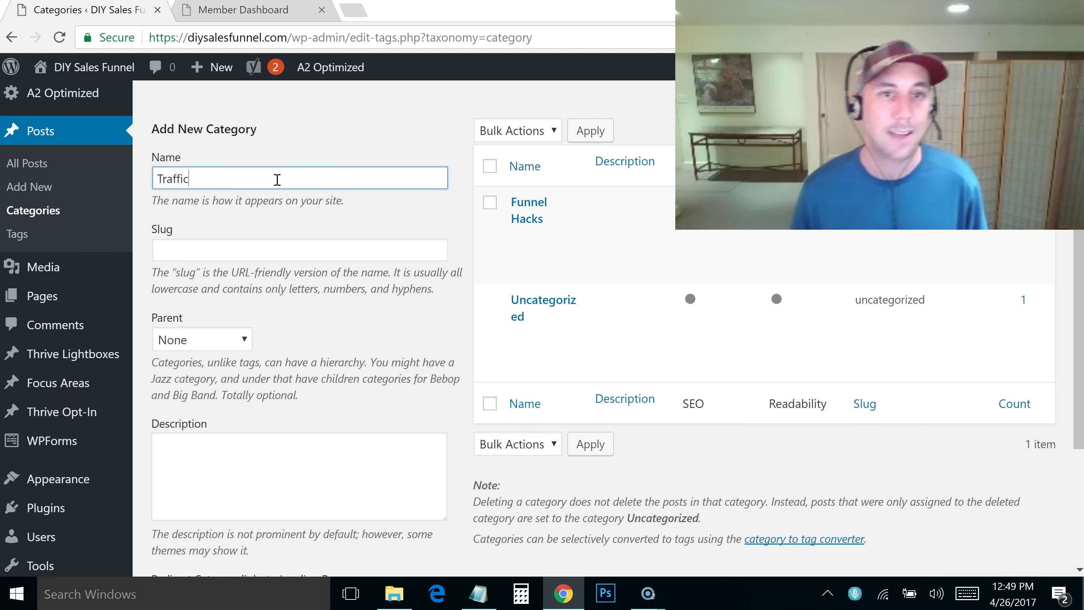
left_click(188, 245)
type("traffic")
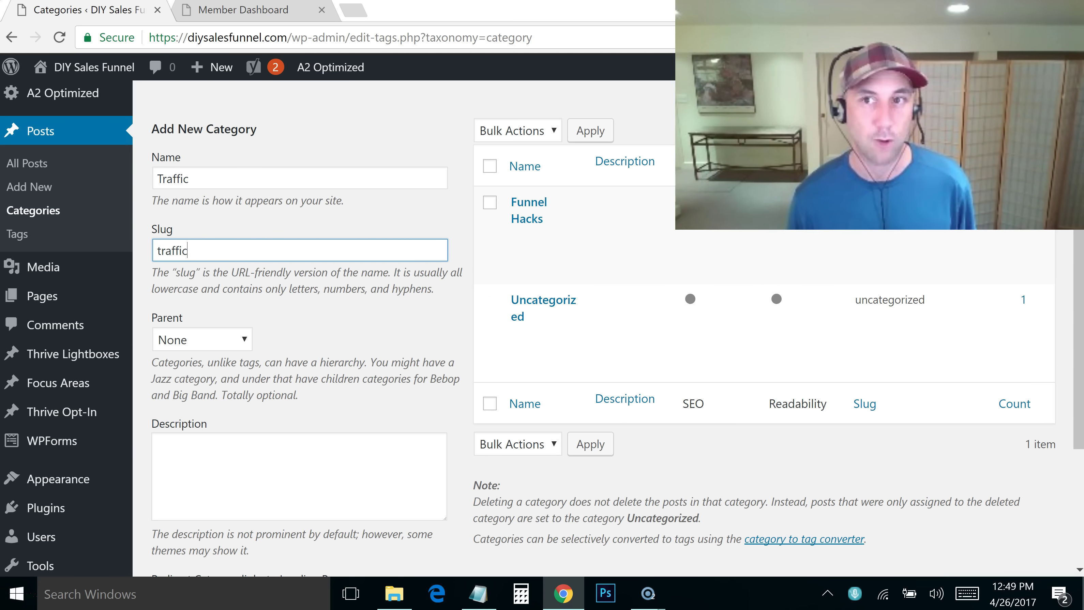
scroll(292, 447, "down", 4)
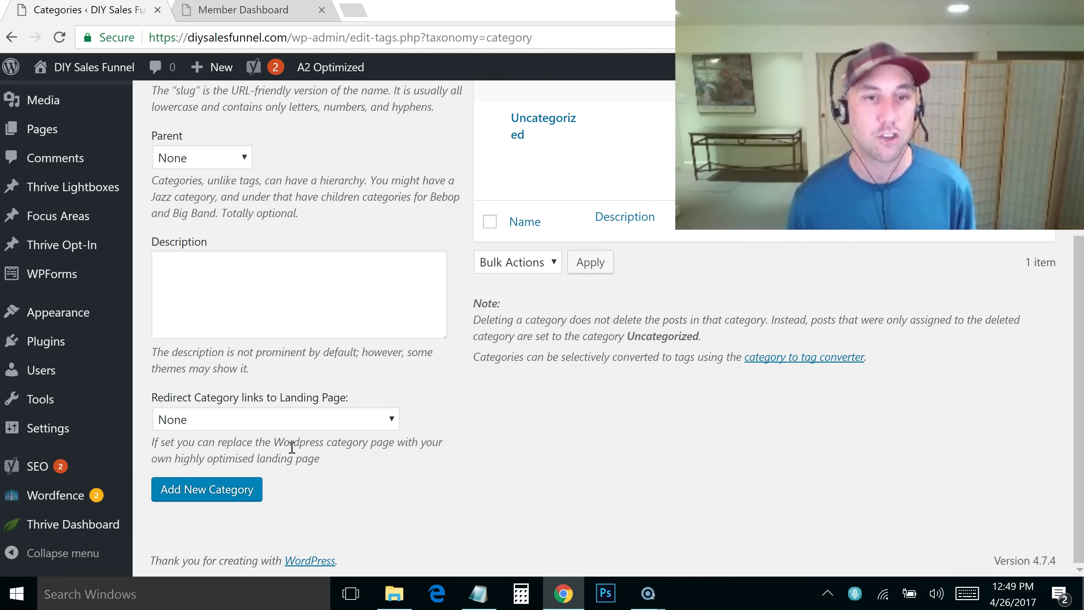
left_click(200, 490)
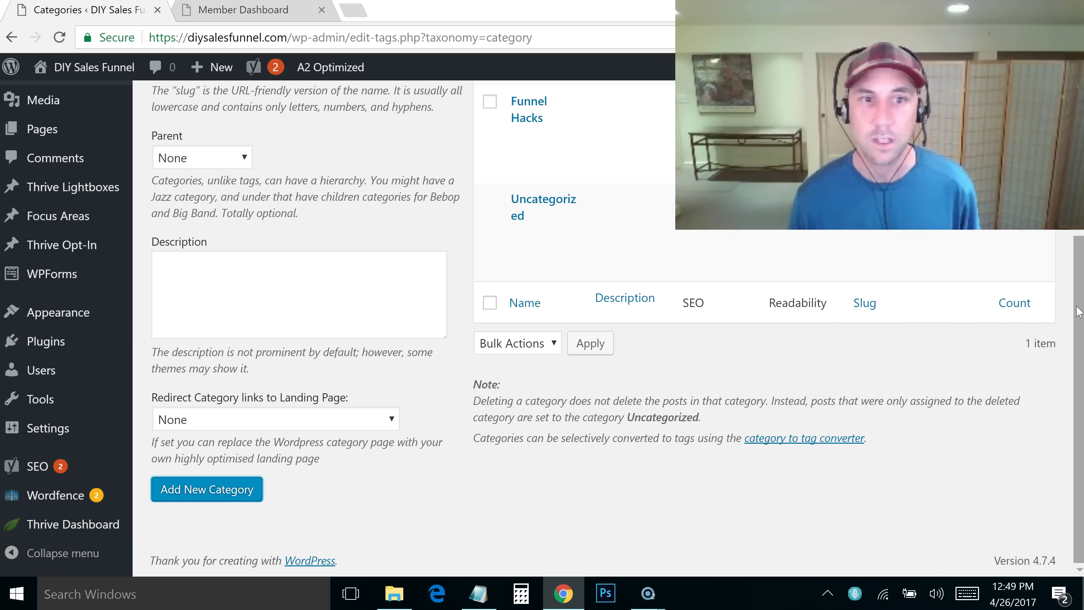
scroll(628, 116, "up", 4)
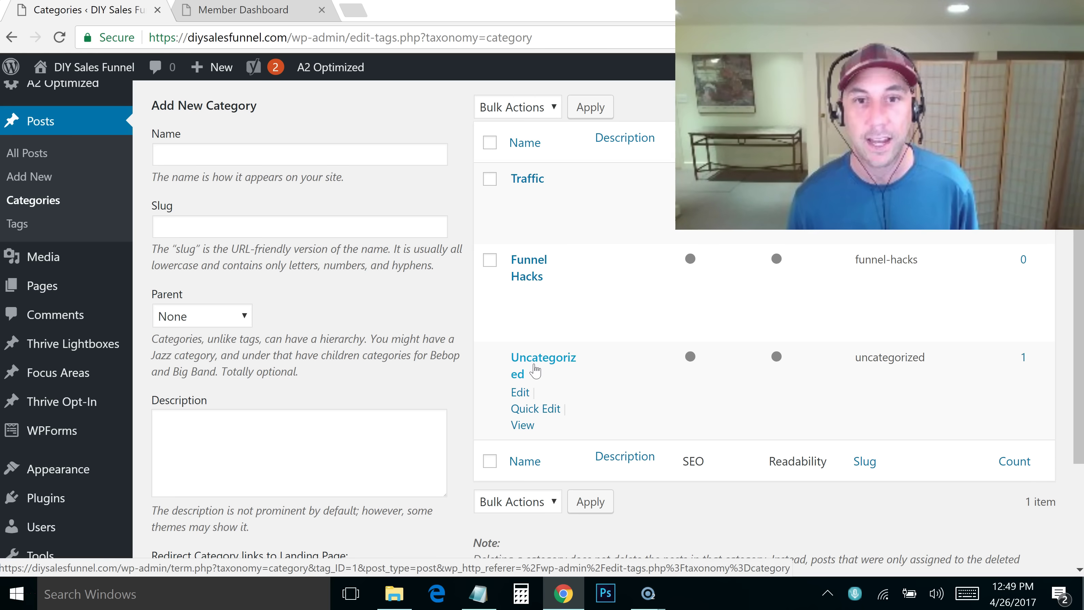
Open Quick Edit on the Uncategorized category and cancel it
left_click(539, 410)
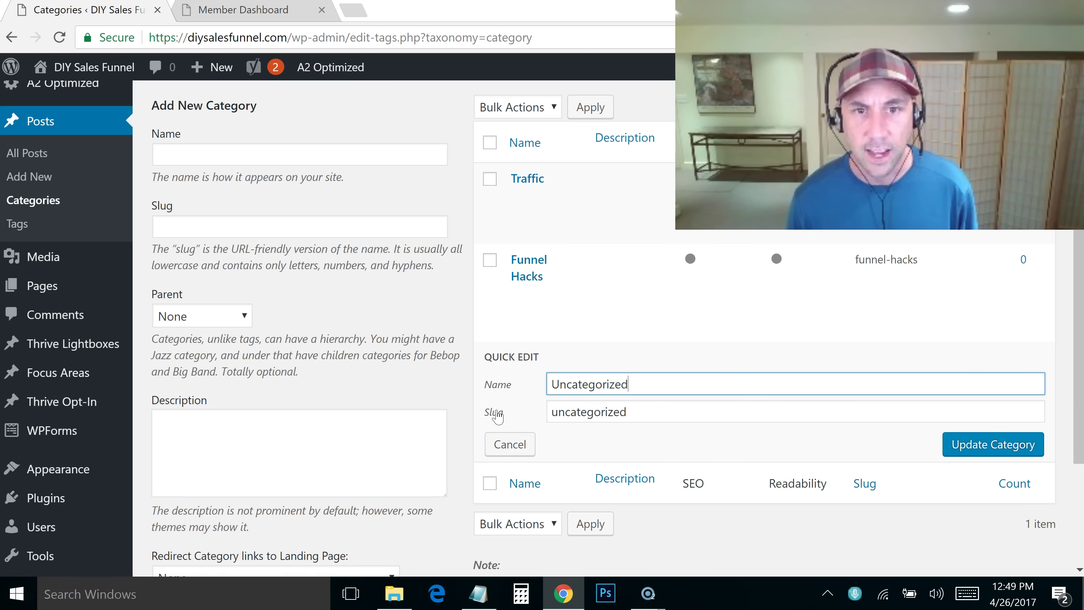
left_click(509, 445)
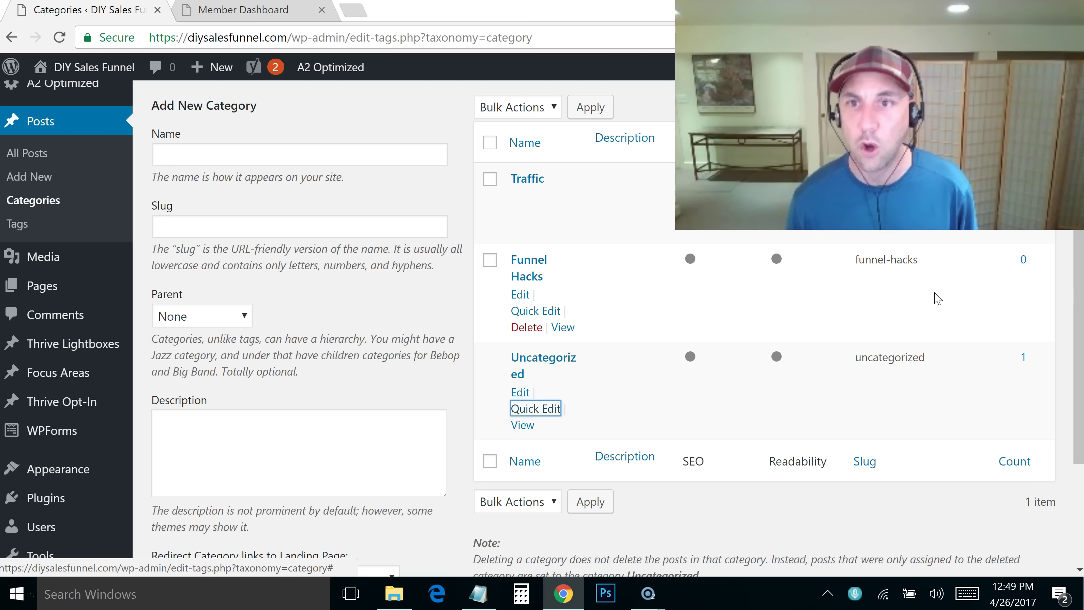
scroll(1080, 249, "up", 1)
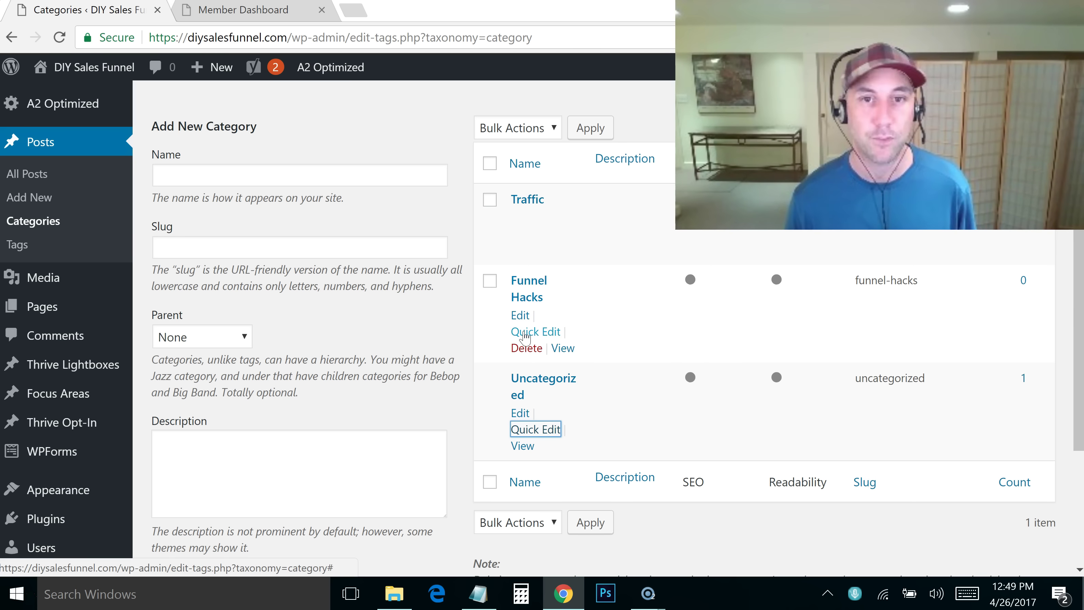
Rename Funnel Hacks to 'Sales Funnel Hacks' with slug 'sales-funnel-hacks' and update it
left_click(522, 332)
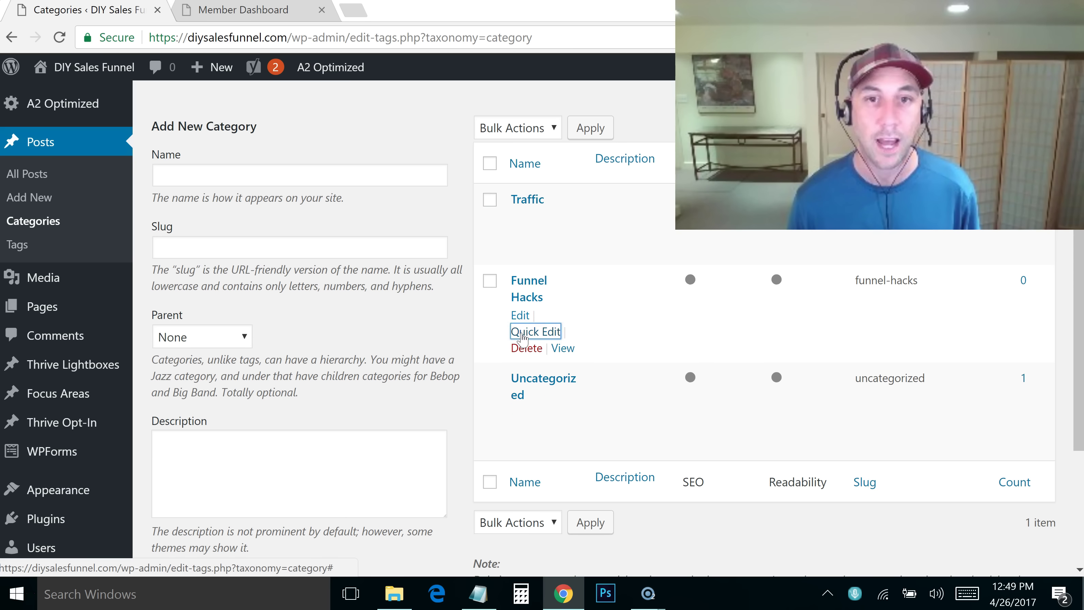
left_click(549, 306)
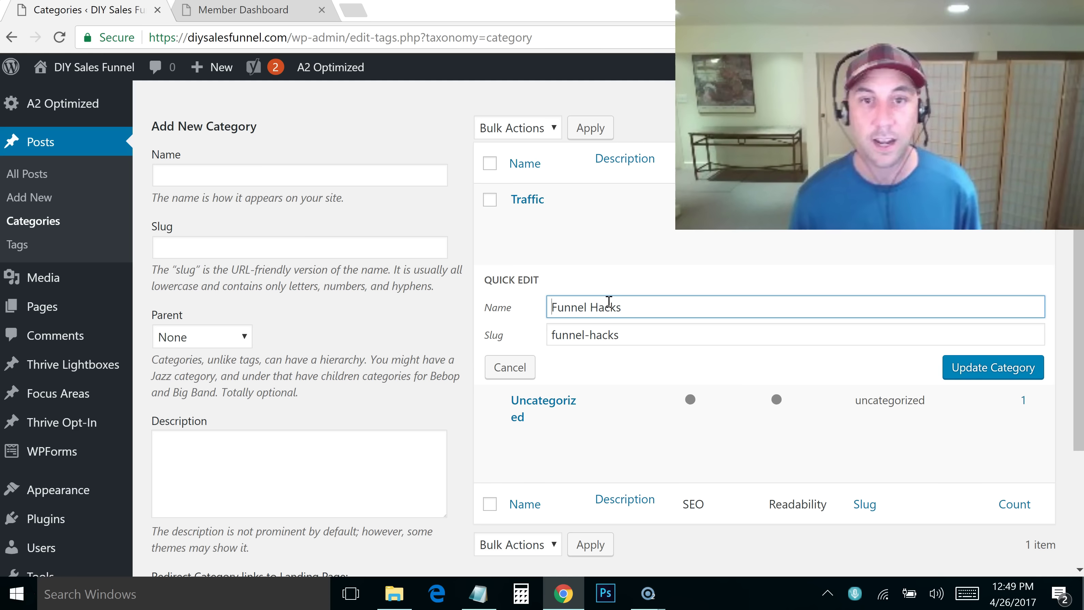
type("Sale")
key("BackSpace")
type("s")
left_click(548, 336)
type("sales-")
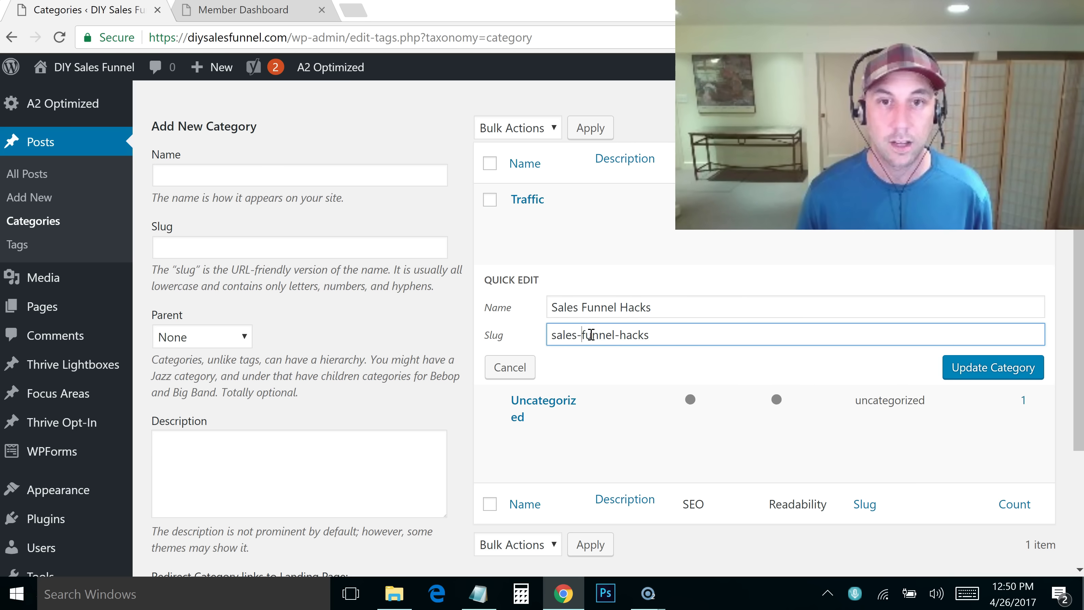
left_click_drag(720, 335, 534, 340)
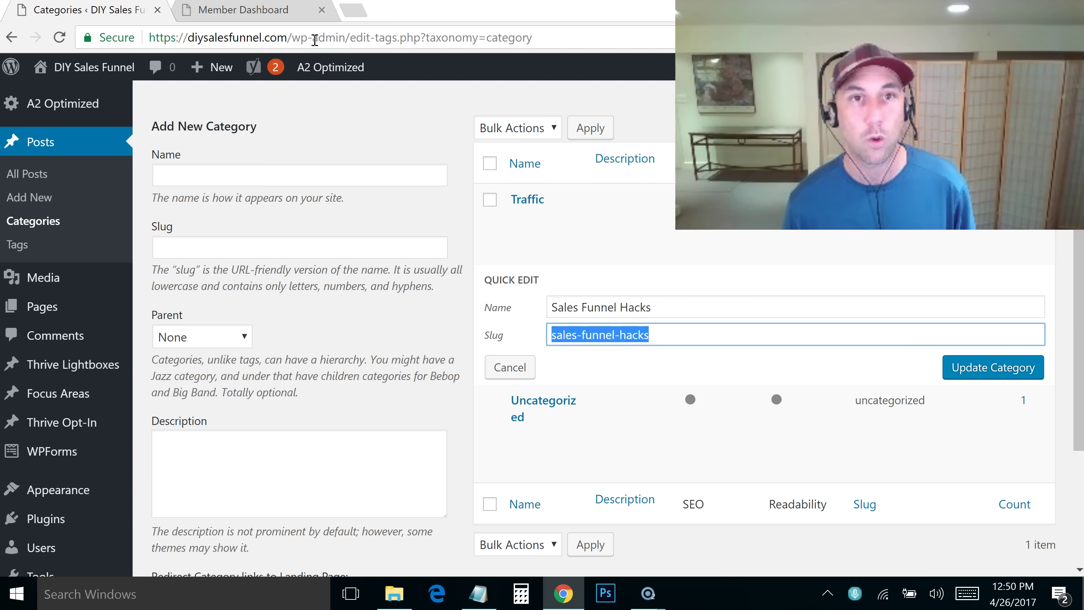
left_click(584, 336)
left_click_drag(563, 338, 661, 333)
left_click(643, 336)
left_click(1005, 370)
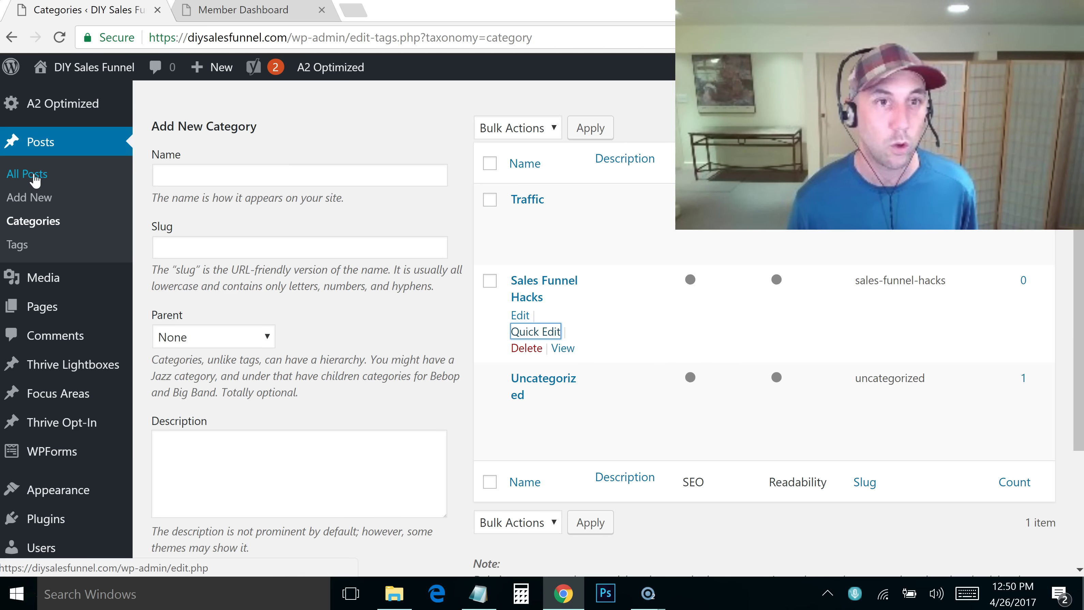
Open All Posts in a new tab and trash the Hello world! post
middle_click(34, 176)
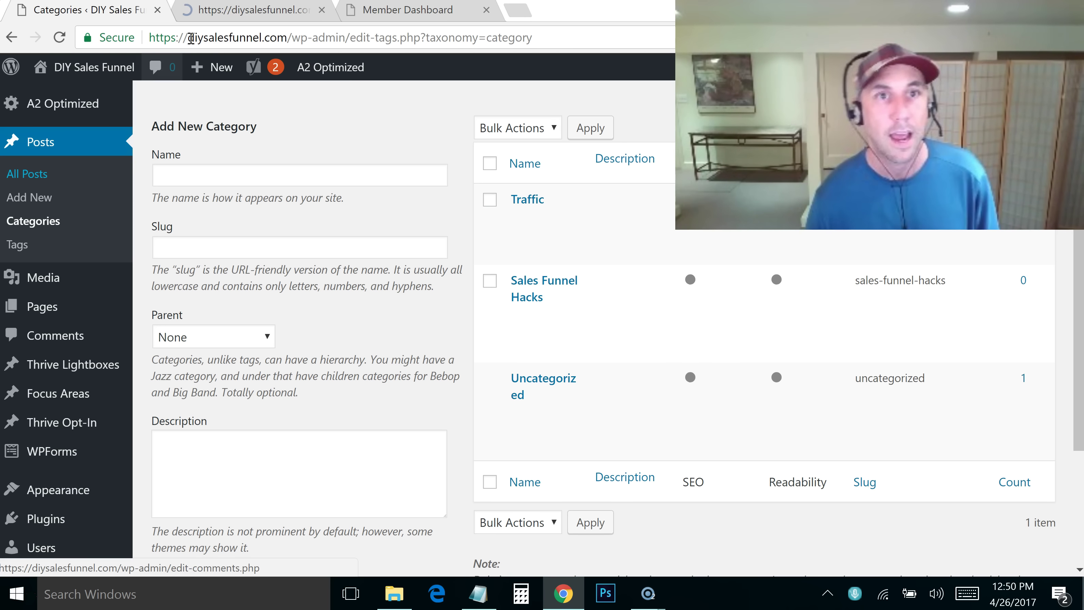
left_click(225, 17)
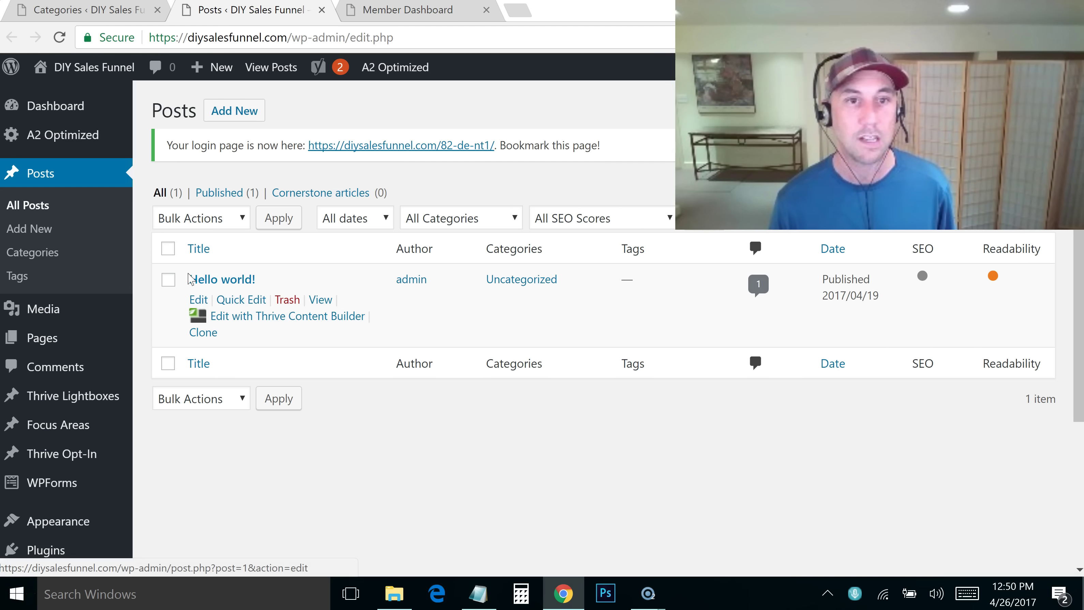
left_click(288, 300)
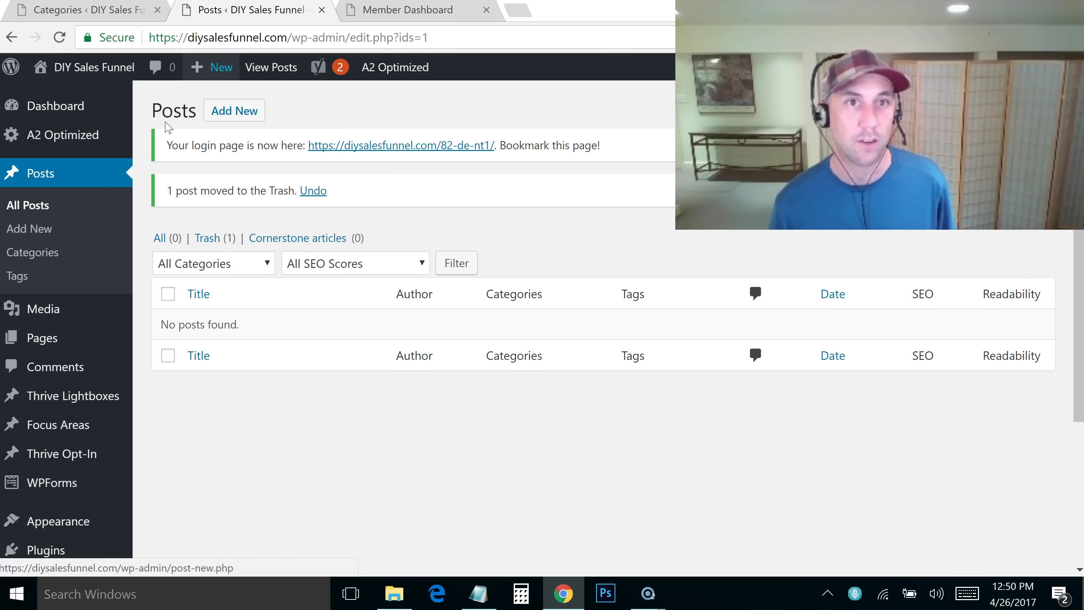
Reload Categories, open and cancel Quick Edit on Uncategorized, then return to the posts list
left_click(58, 11)
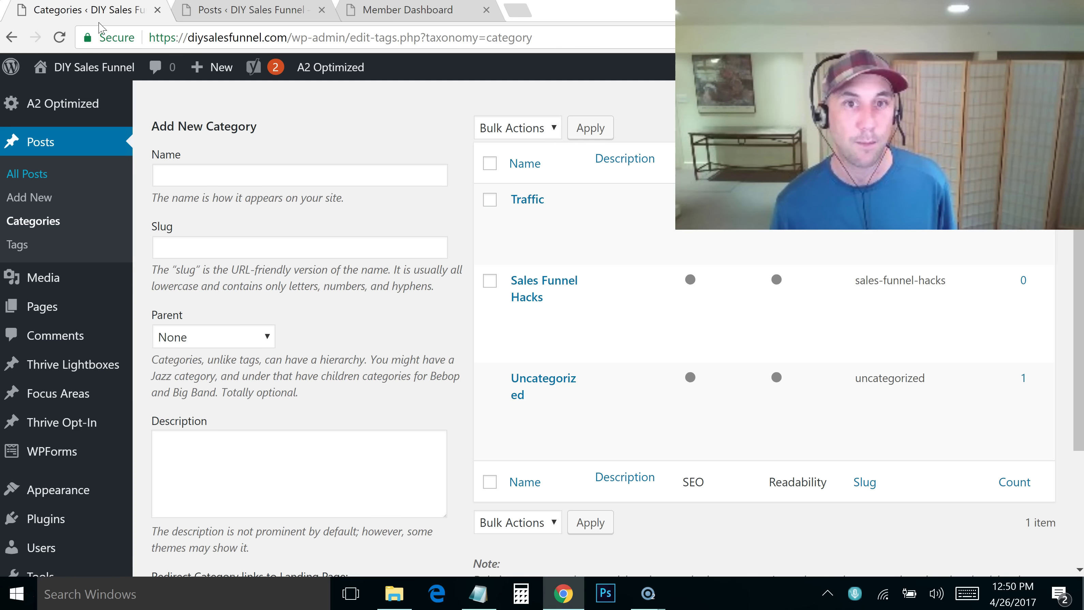
left_click(606, 39)
key("Return")
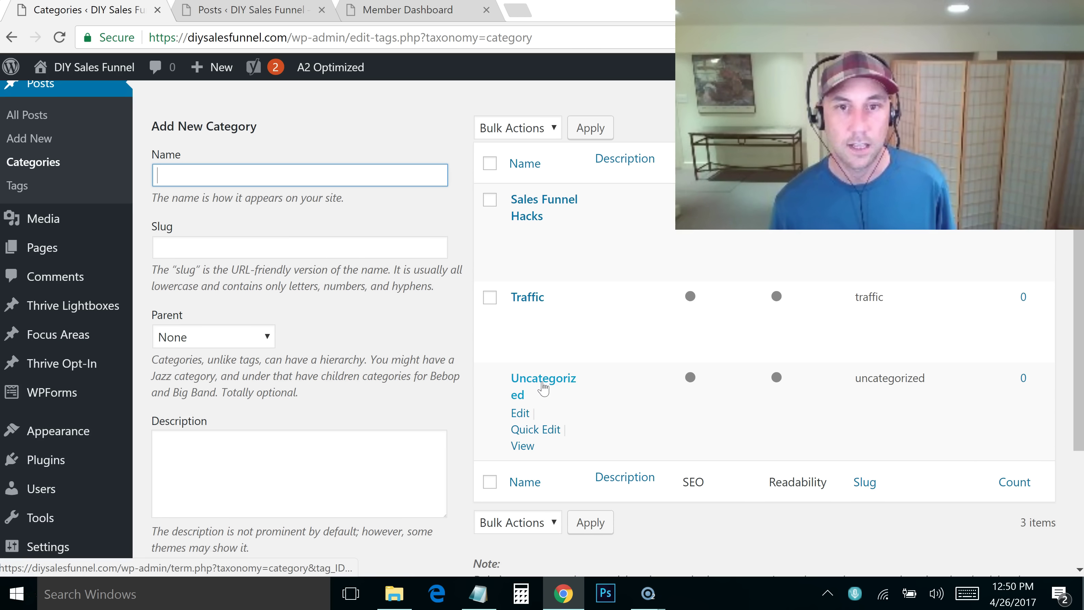
left_click(539, 436)
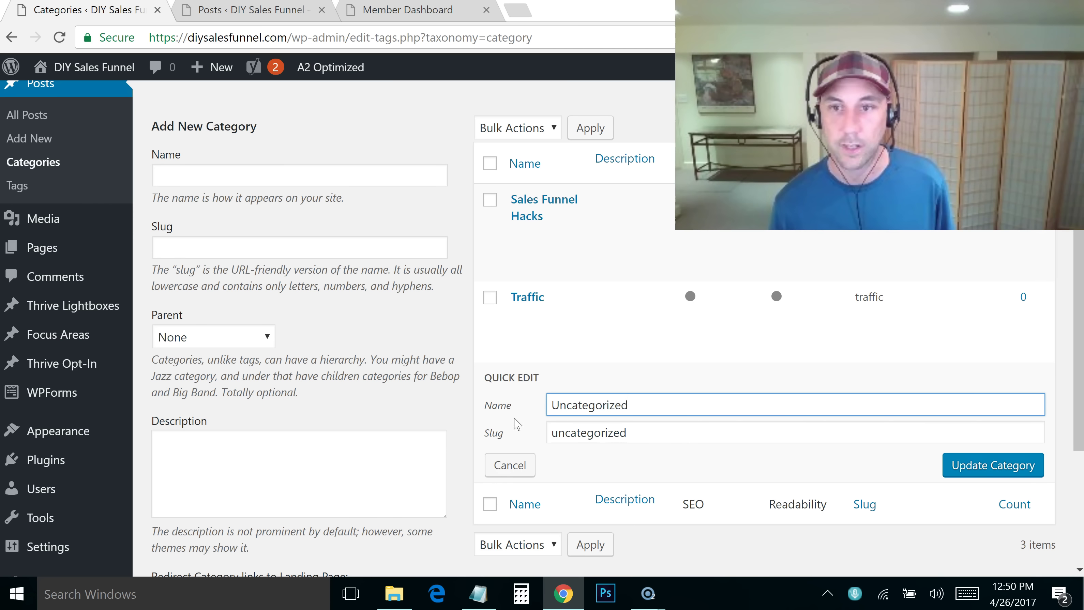
left_click(530, 467)
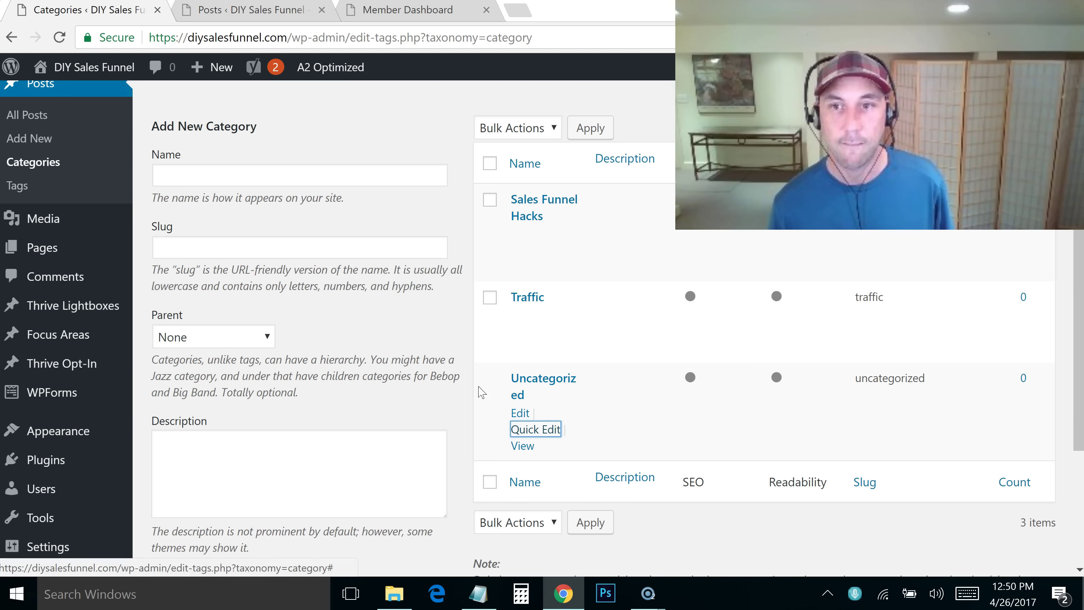
left_click(271, 16)
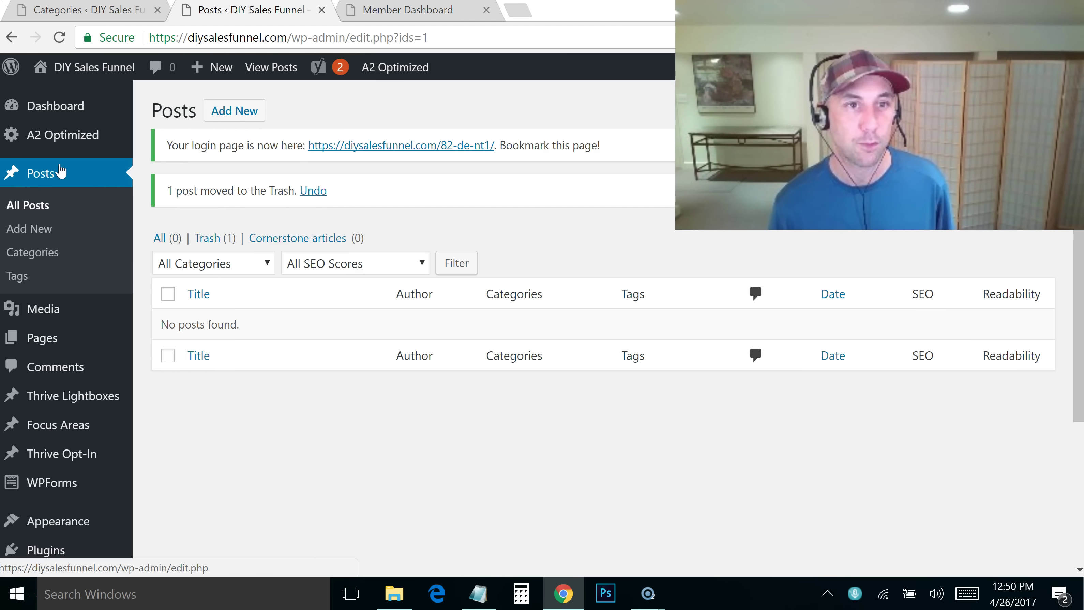
mouse_move(223, 75)
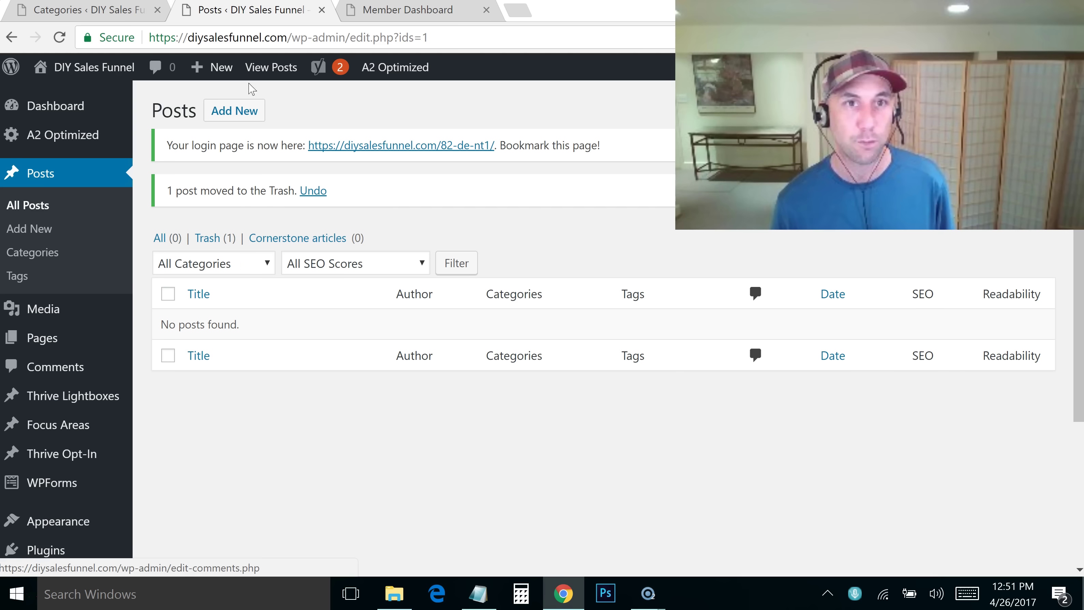
Start a new post, open Sales-Funnel-Stages in Notepad, and open a blank browser tab
left_click(211, 98)
key("alt+Tab")
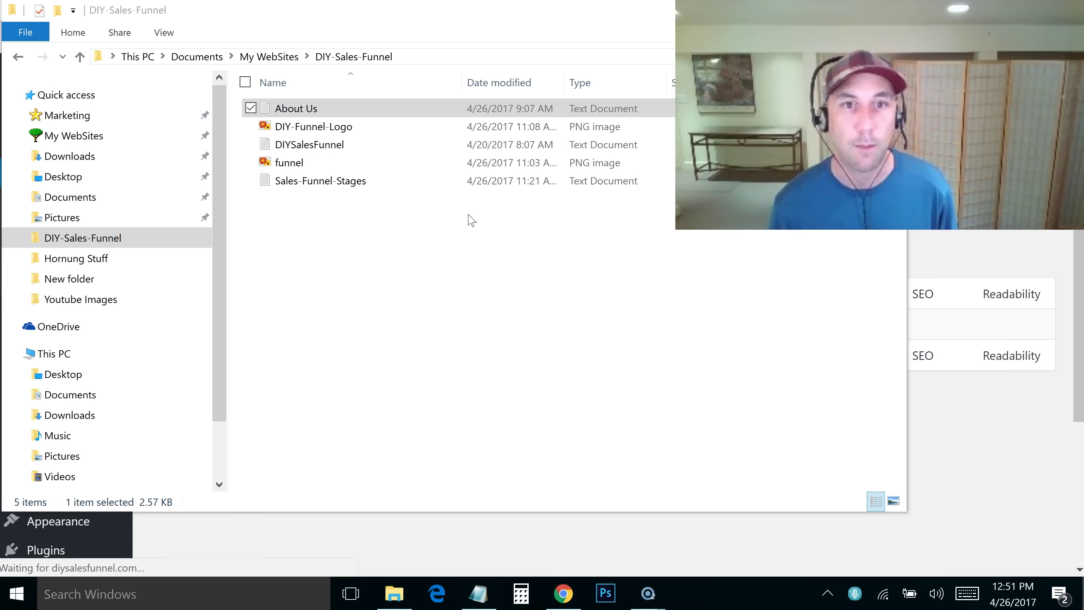
left_click(337, 187)
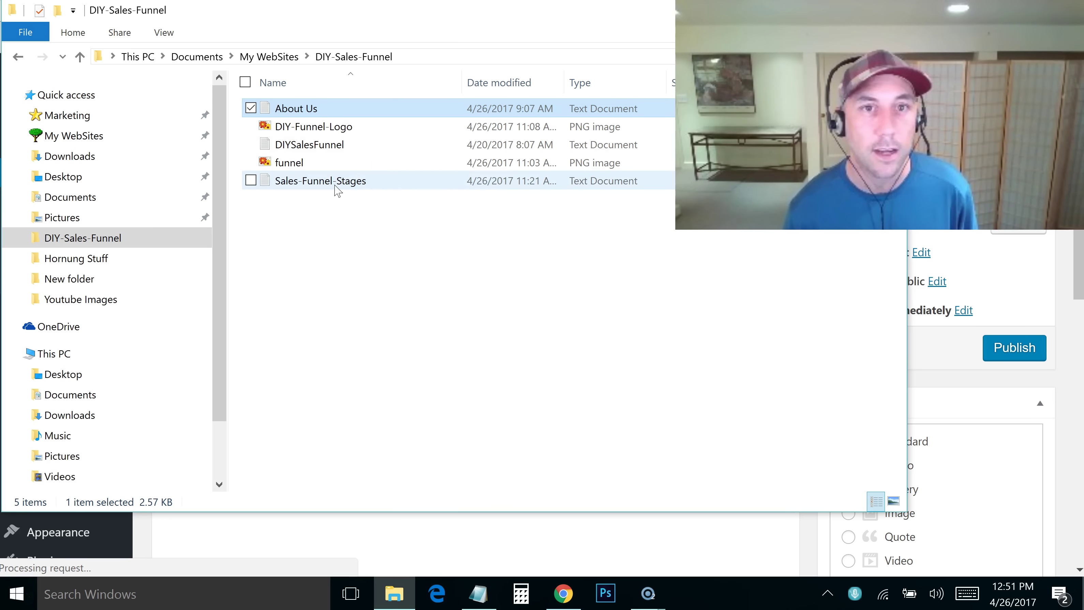
double_click(337, 188)
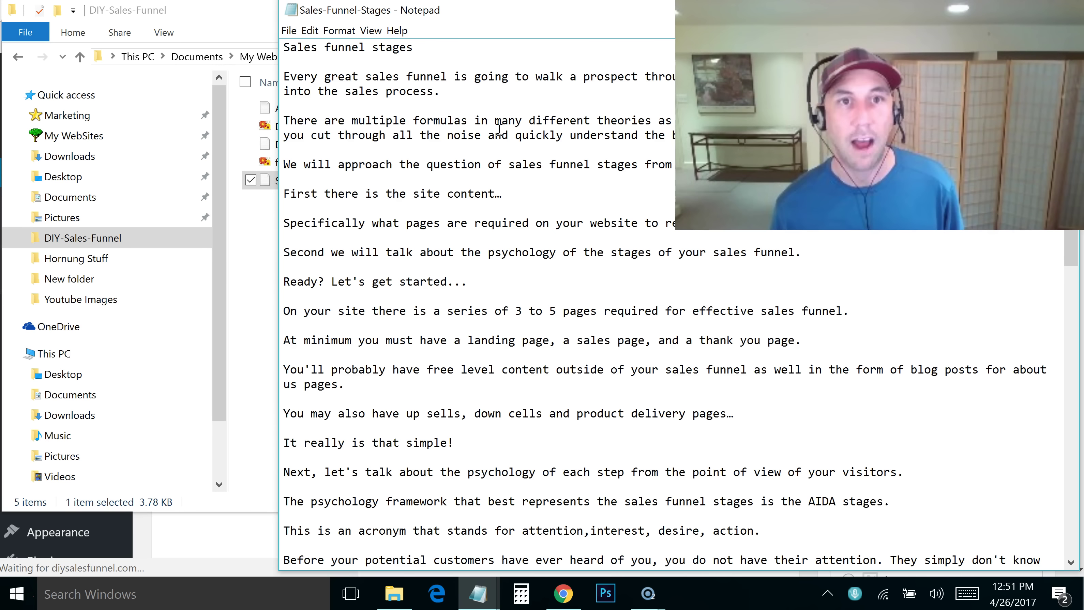
key("alt+Tab")
key("alt+Tab")
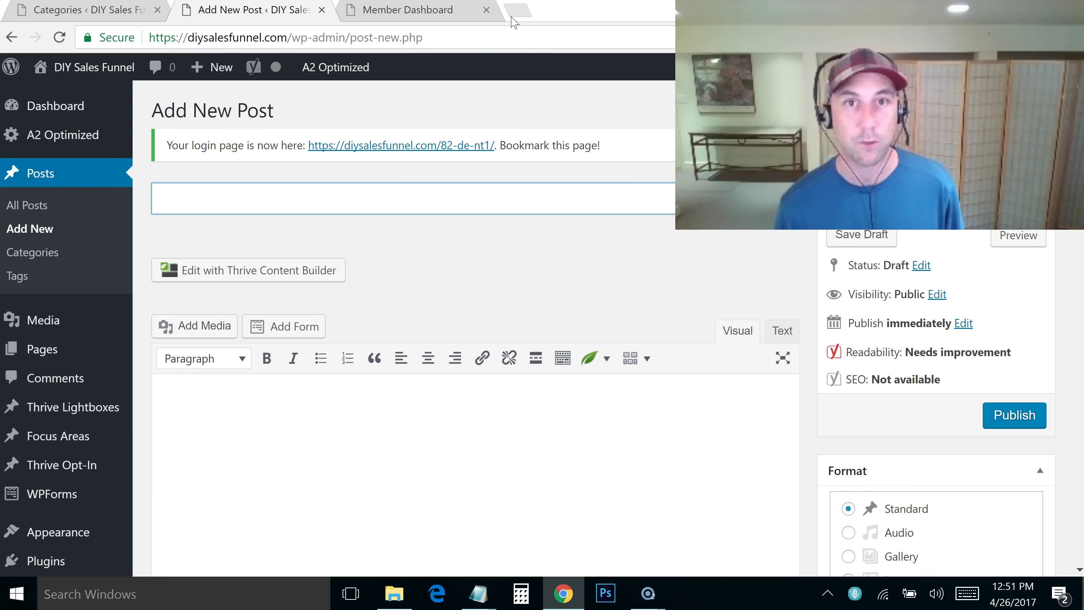
left_click(513, 16)
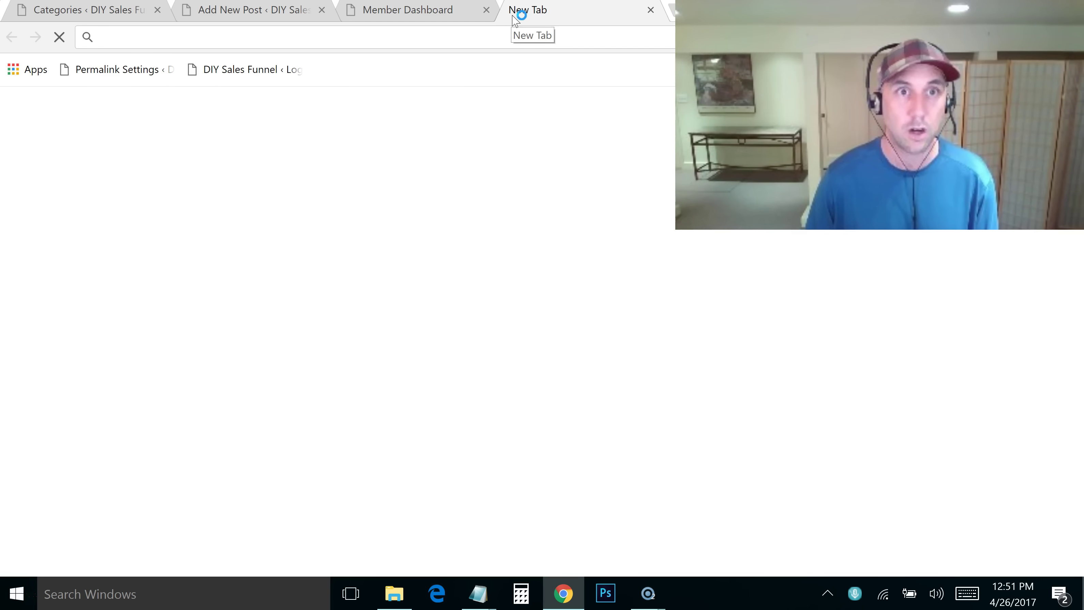
Open KWFinder via milesbeckler.com/kwfinder and search keyword ideas for 'sales funnel'
type("milesbeckler.com/k")
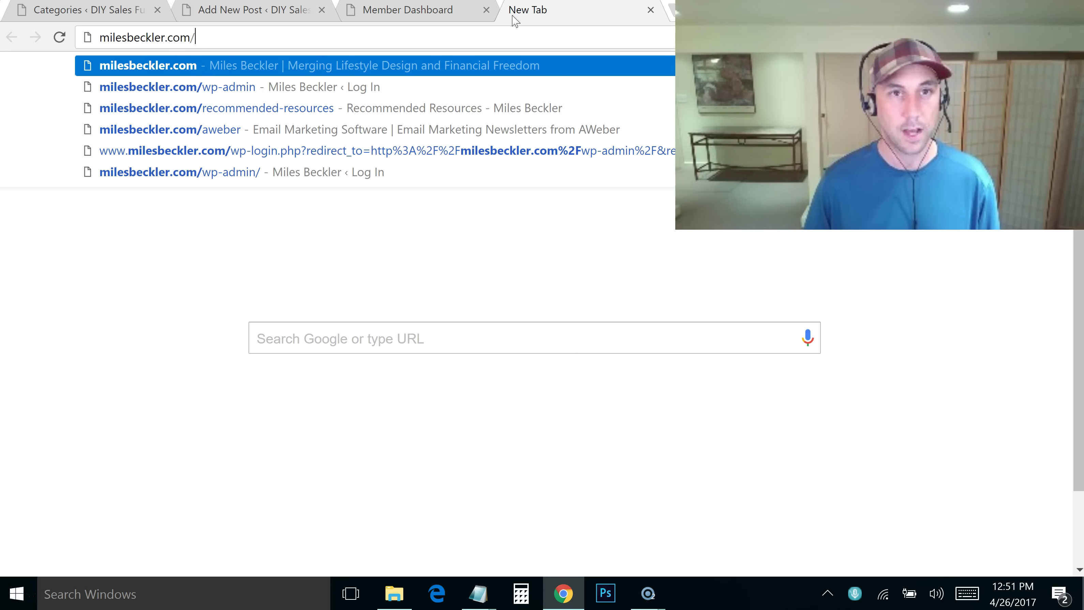
type("wfinder")
key("Return")
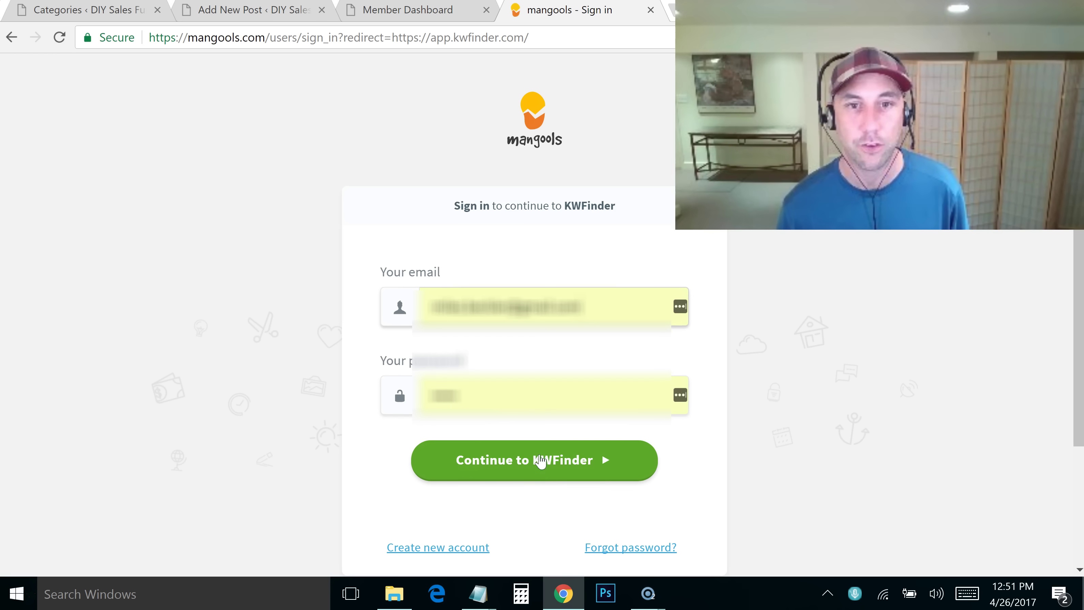
left_click(537, 476)
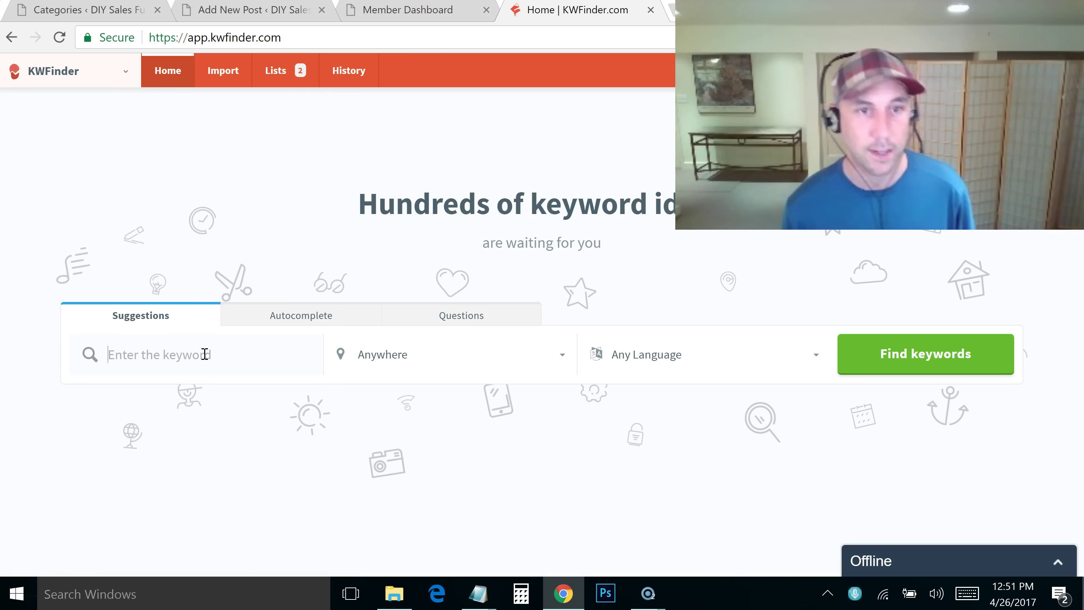
type("sales fu")
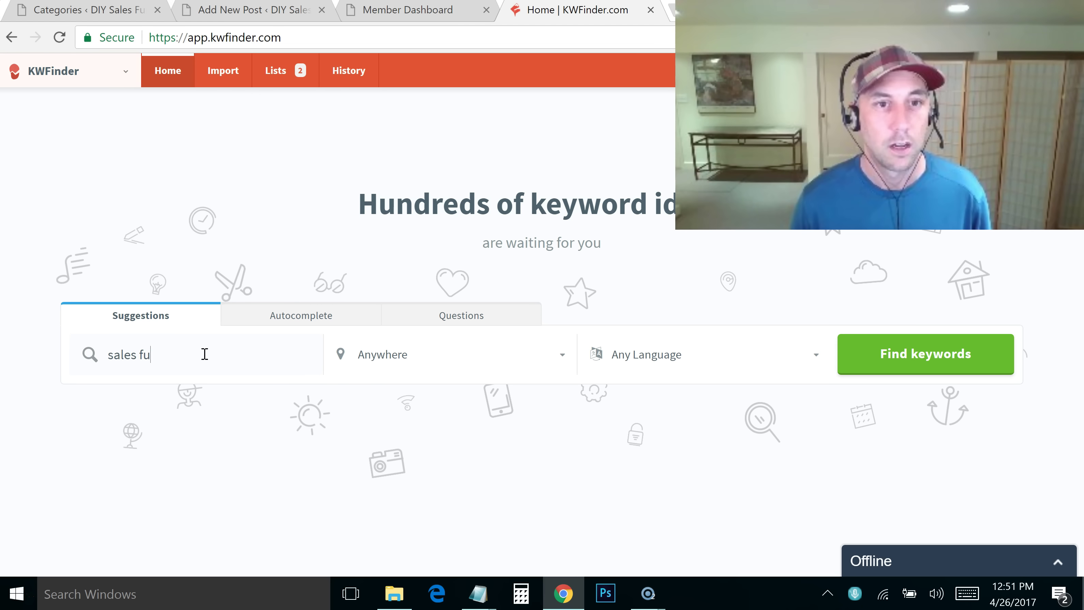
type("nnel")
left_click(858, 370)
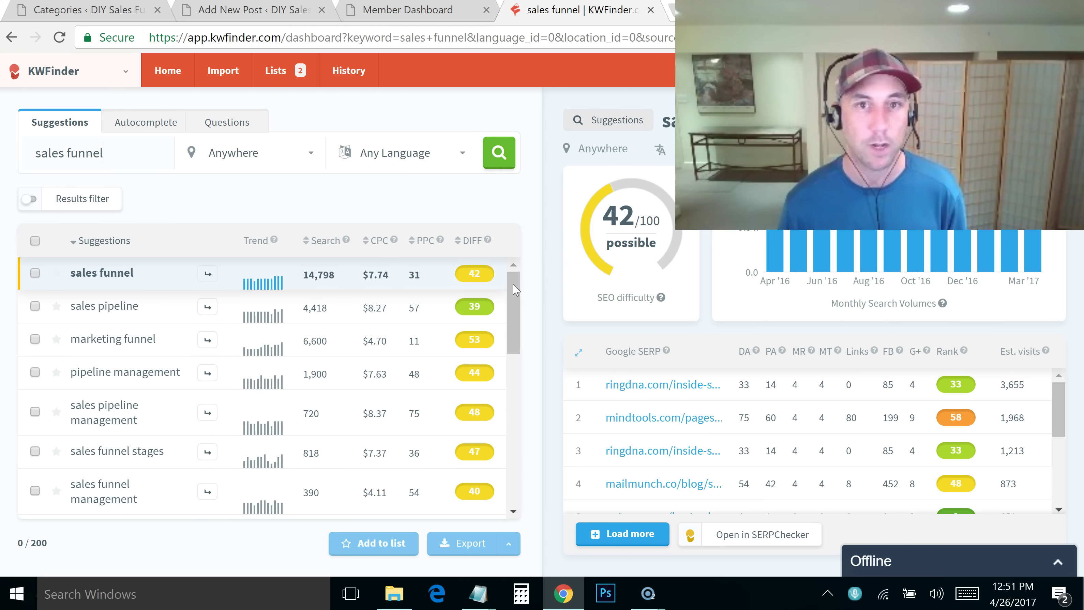
Look up 'sales funnel stages' (818 searches, difficulty 45), then switch to the Member Dashboard tab
left_click_drag(518, 280, 512, 328)
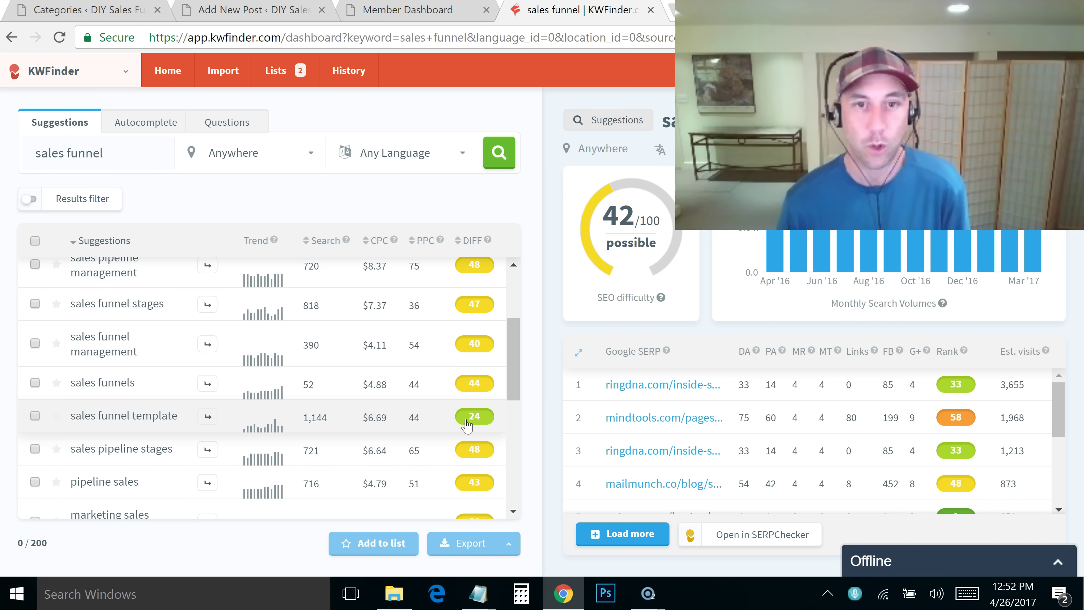
left_click_drag(513, 366, 510, 326)
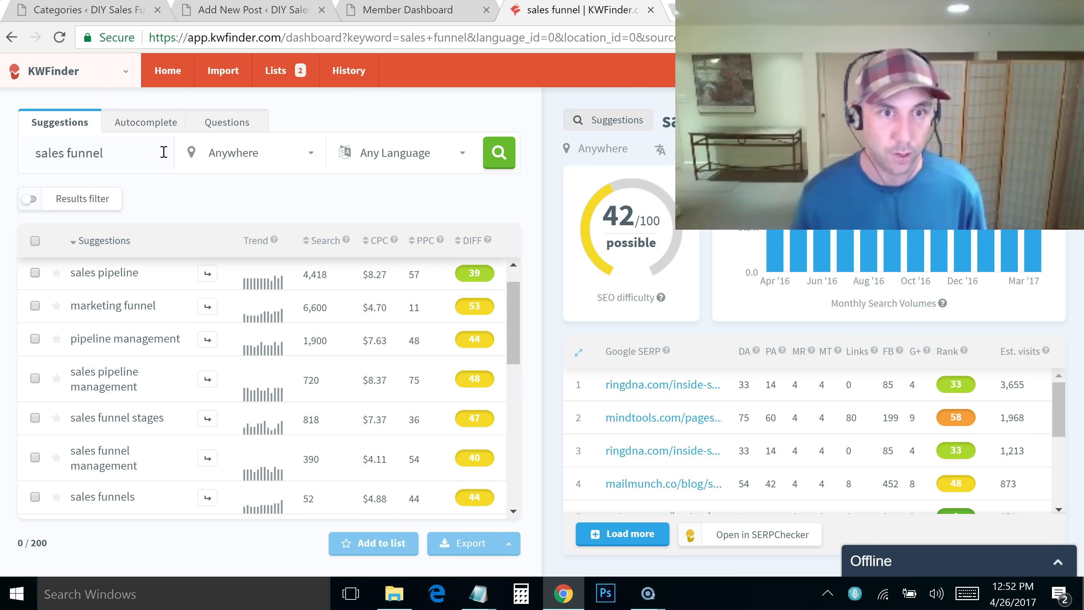
left_click(207, 419)
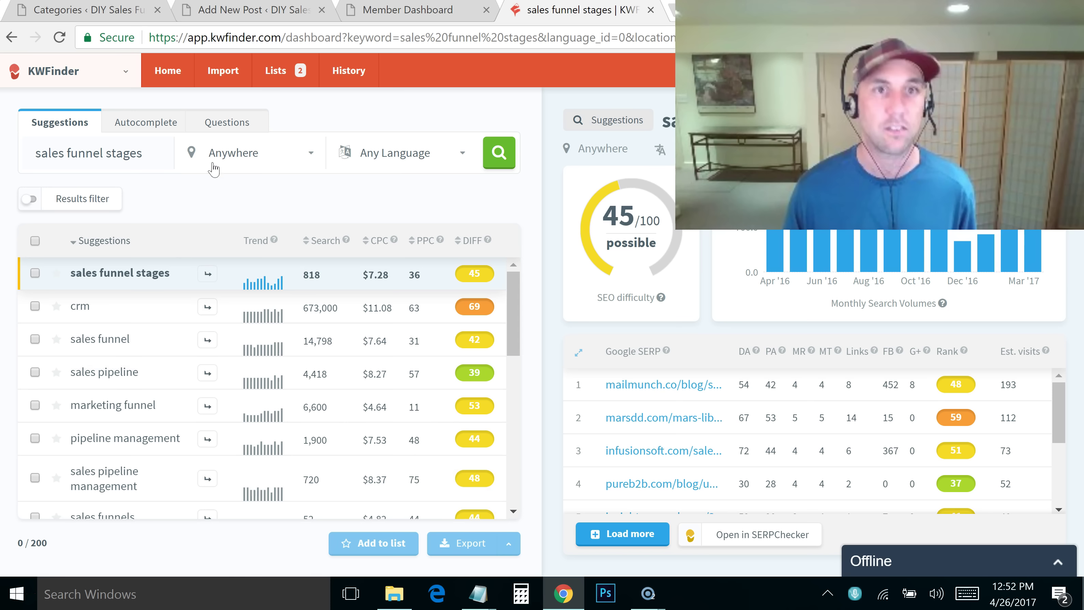
left_click(371, 13)
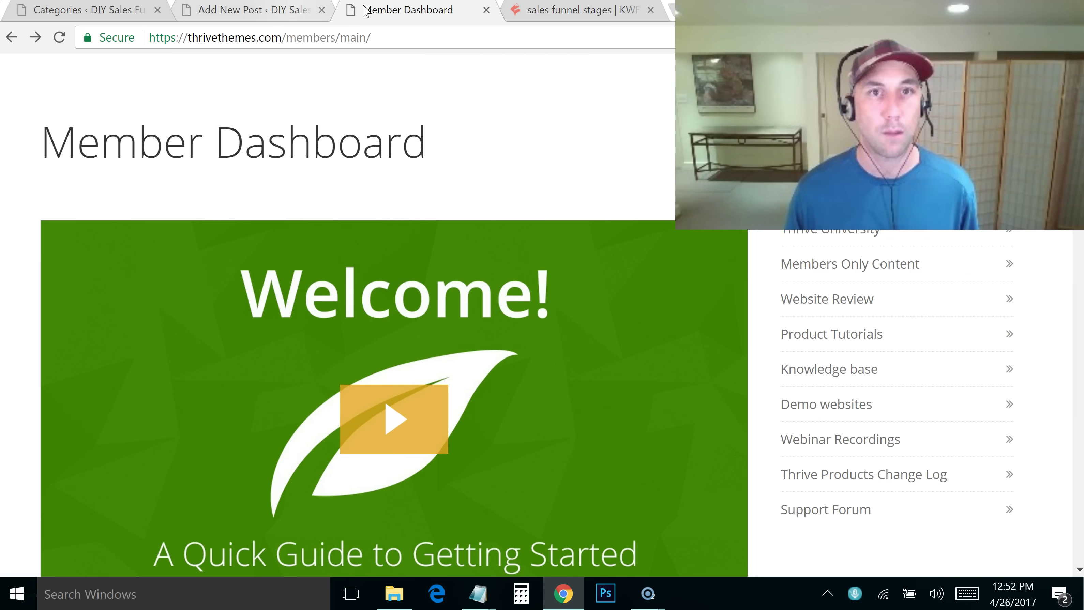
Title the new post 'Sales Funnel Stages - If you are missing any of these phases…' and let it autosave
left_click(265, 17)
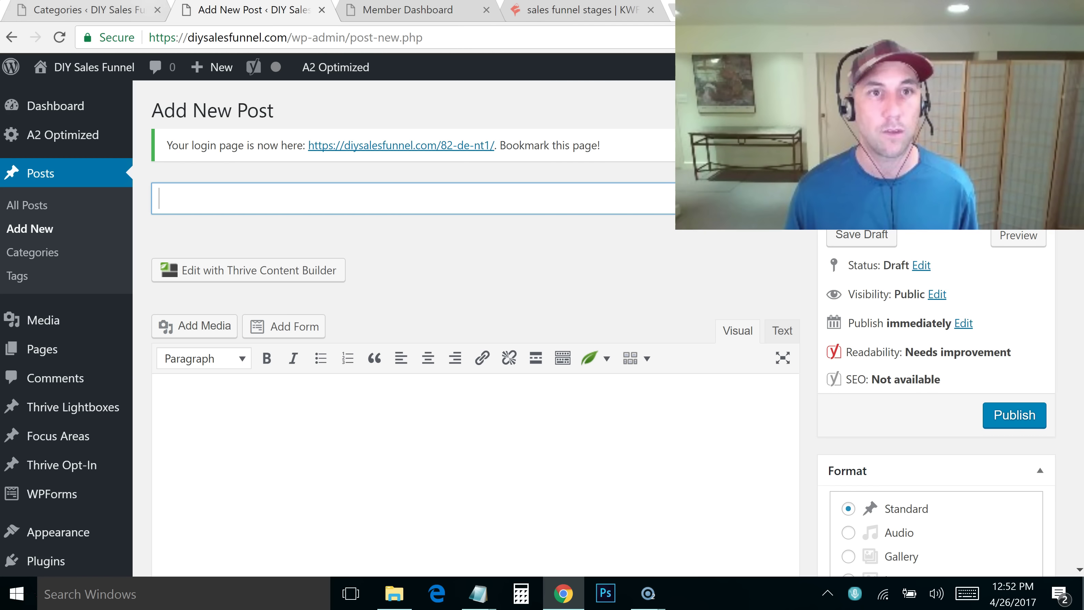
mouse_move(231, 68)
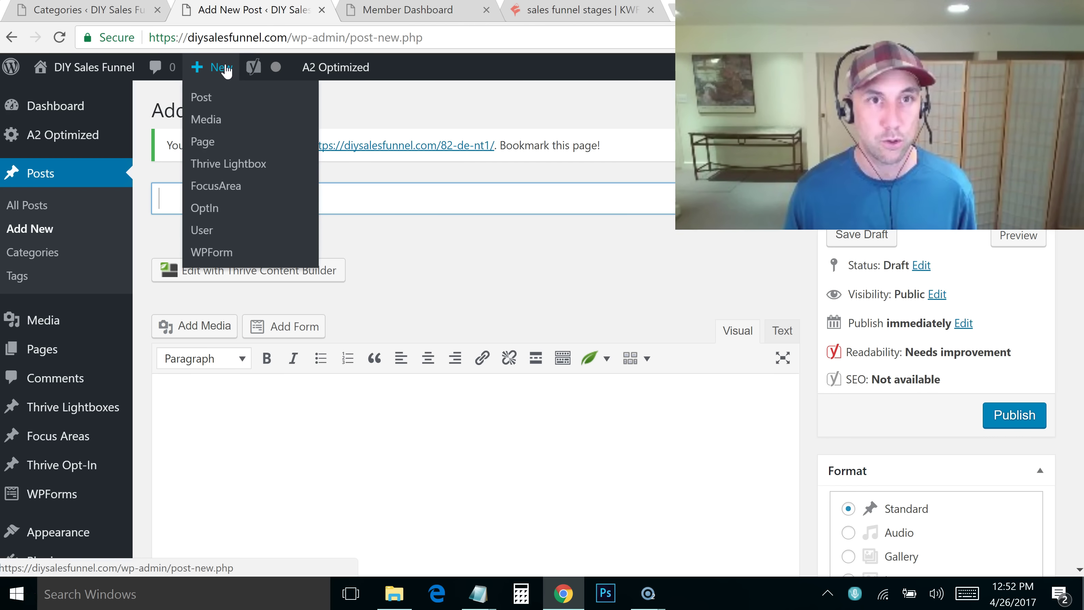
key("alt+Tab")
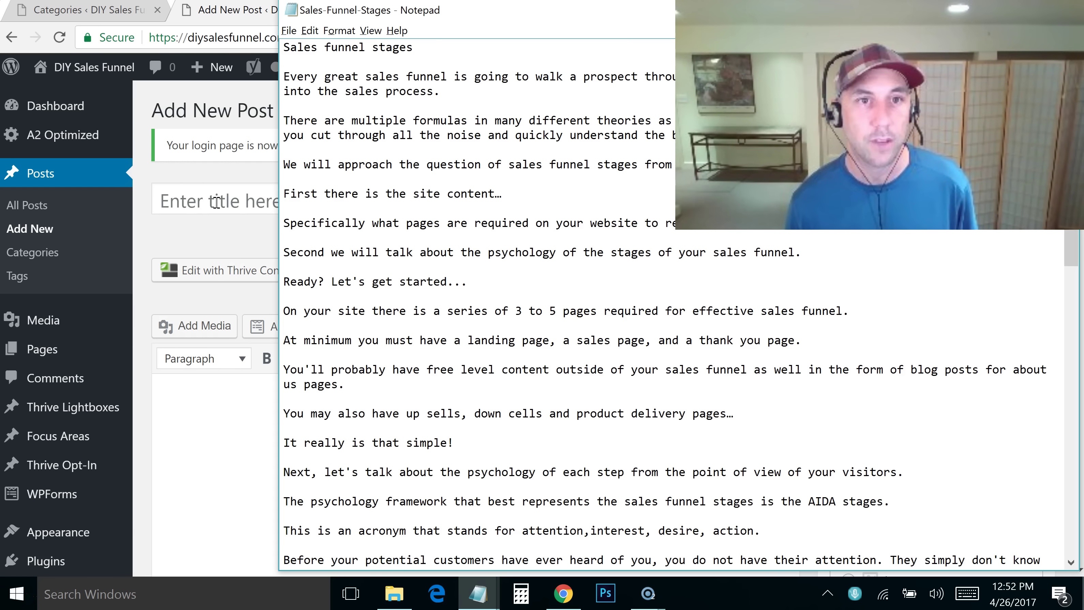
left_click(267, 194)
type("Sales Funel")
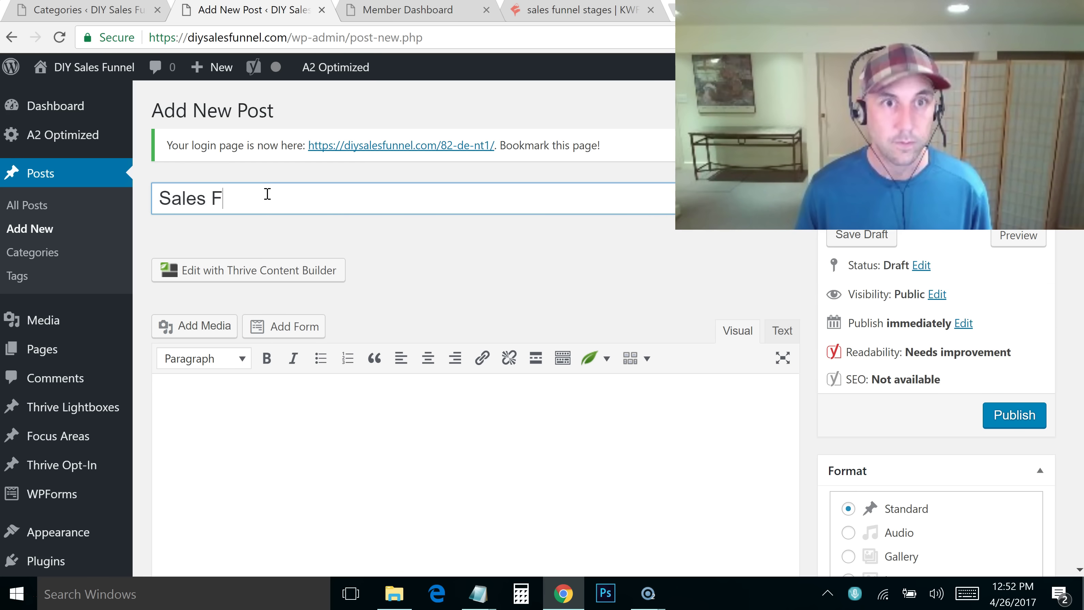
key("BackSpace")
key("BackSpace")
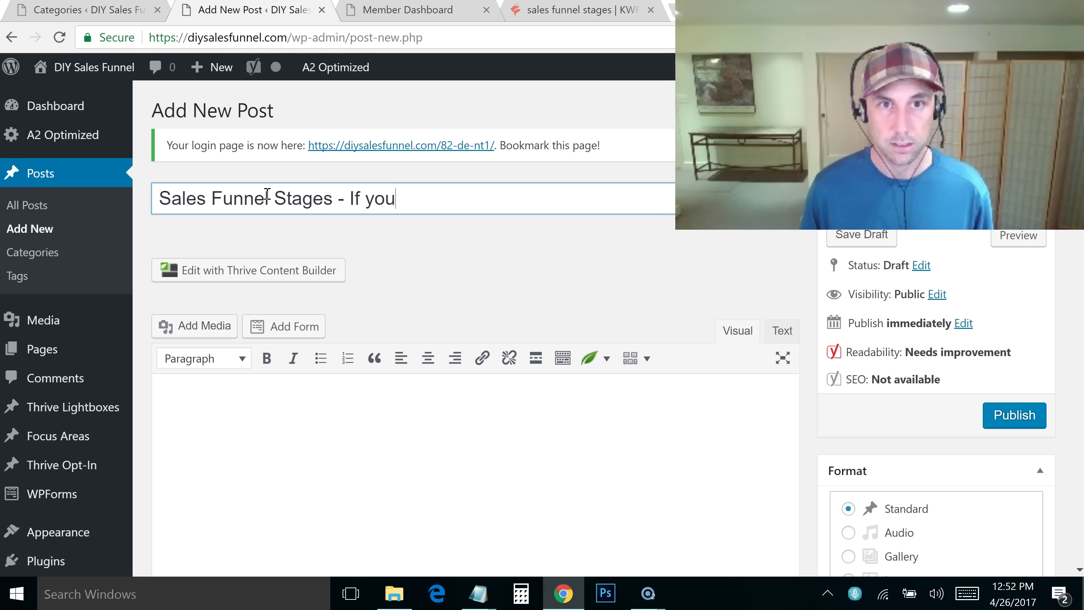
type("ssing any of these phases,")
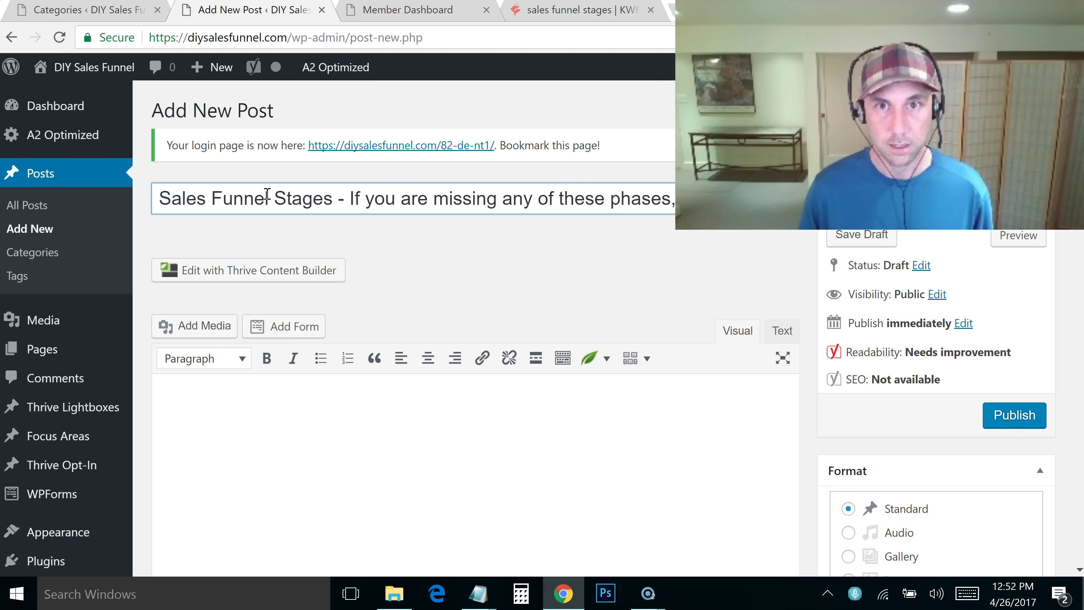
type("unnel will")
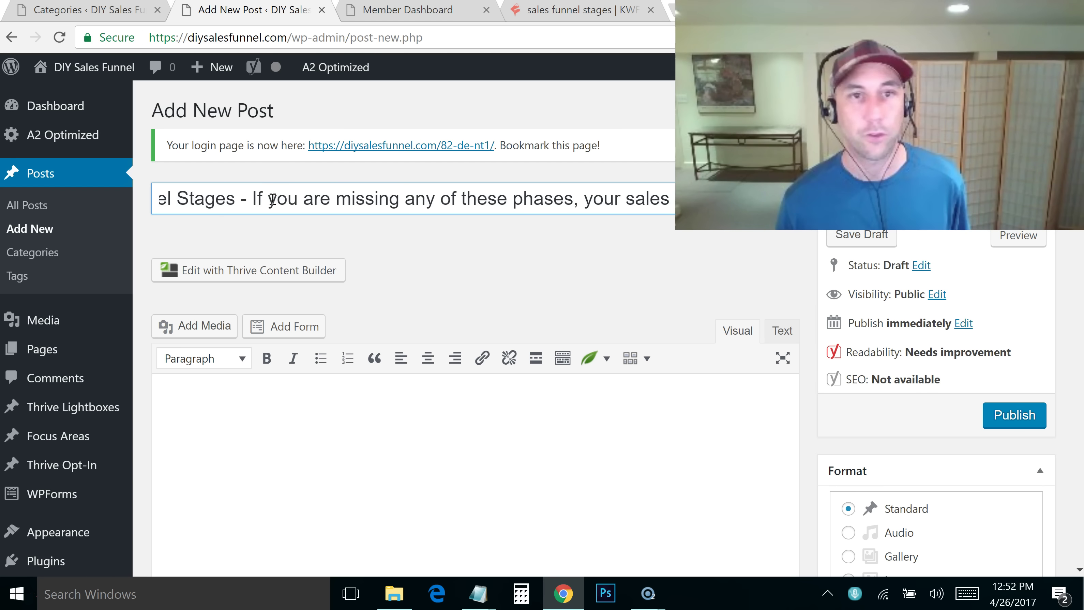
left_click(586, 259)
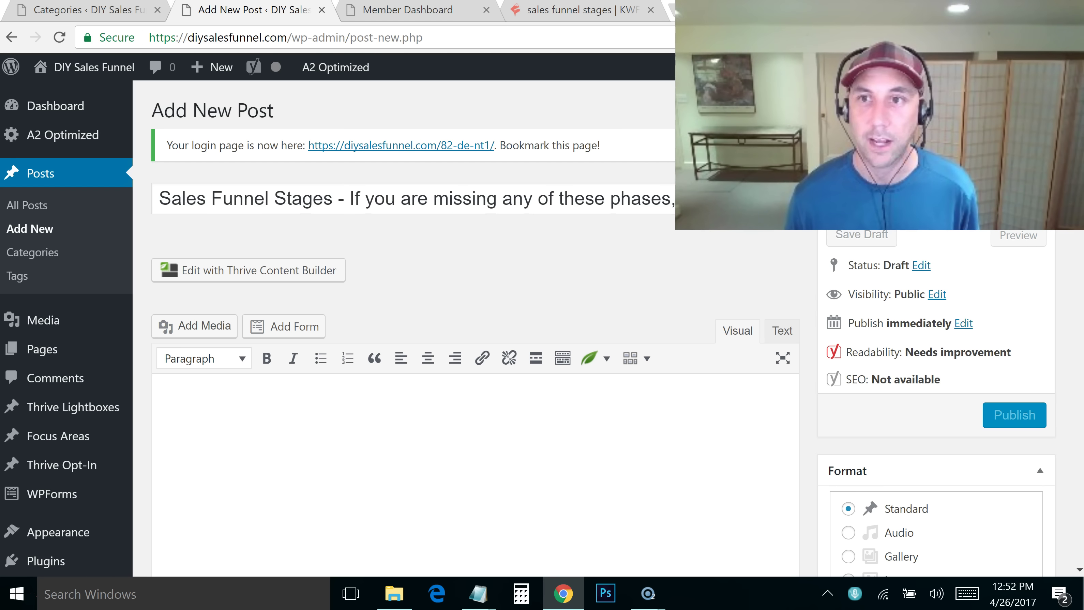
scroll(460, 213, "down", 2)
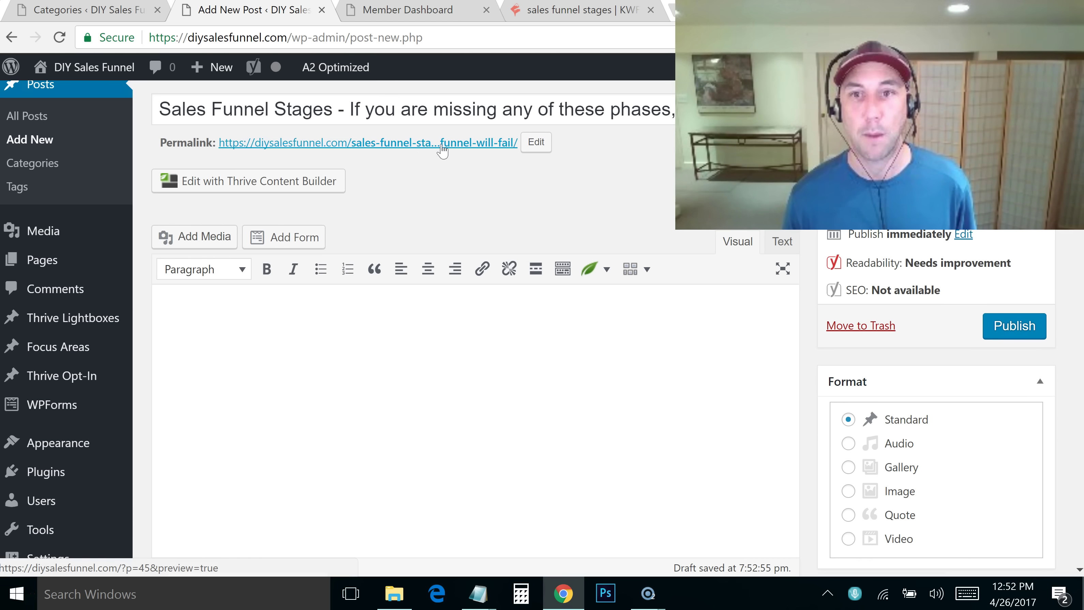
left_click(667, 363)
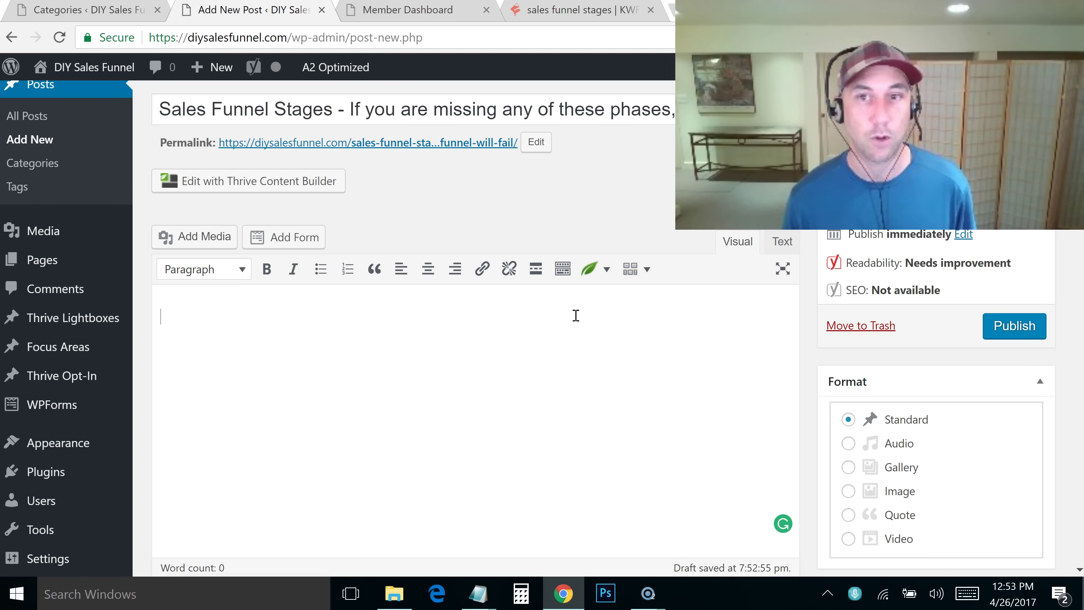
Copy the Sales-Funnel-Stages article text from Notepad and paste it into the post body
key("alt+Tab")
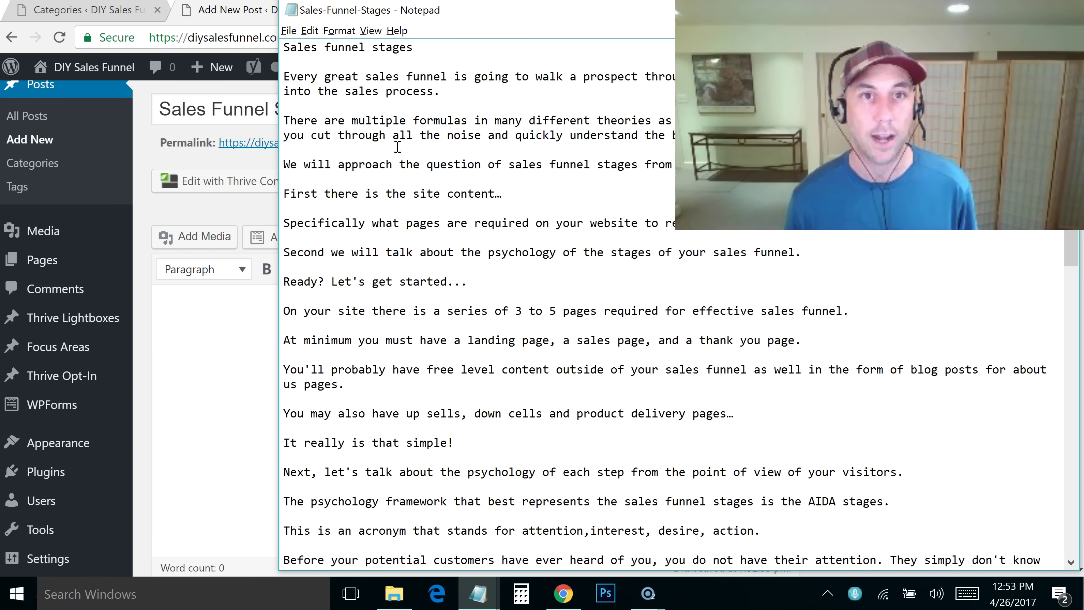
left_click_drag(286, 76, 611, 585)
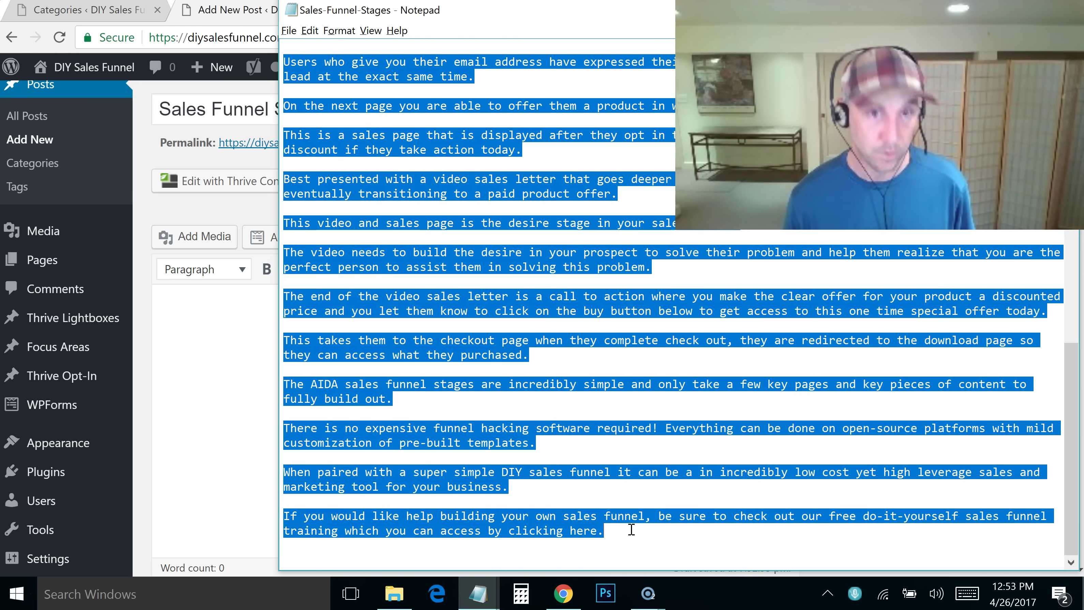
key("alt+Tab")
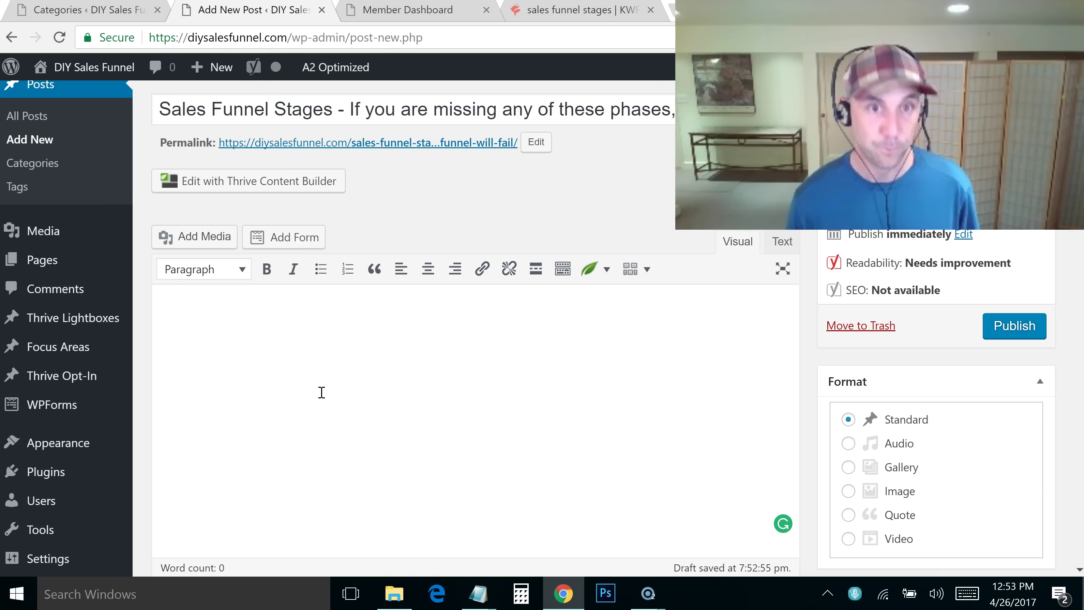
left_click(439, 324)
key("ctrl+v")
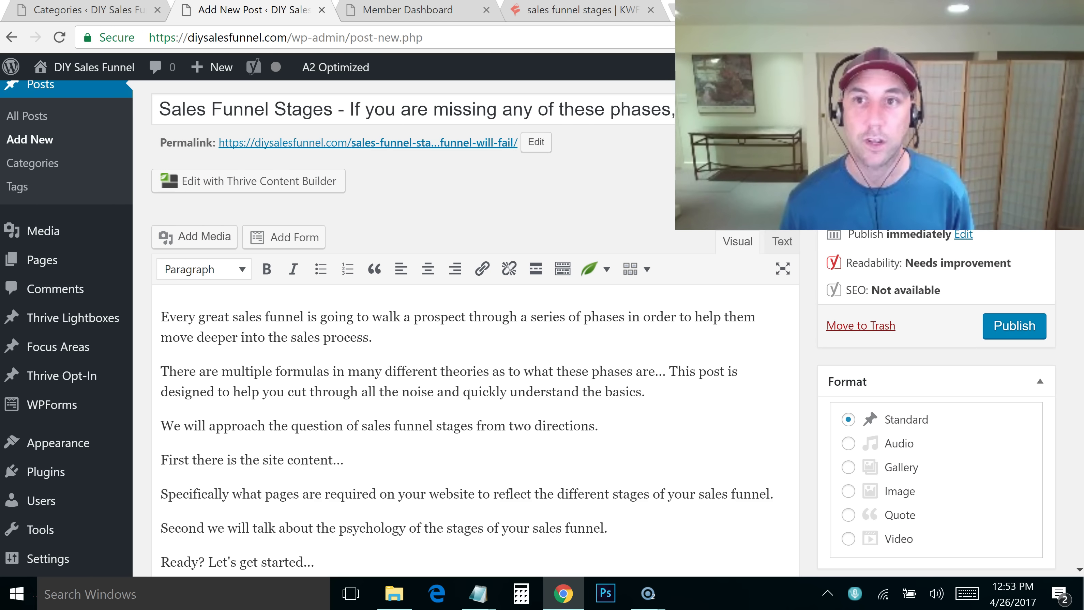
scroll(470, 384, "down", 10)
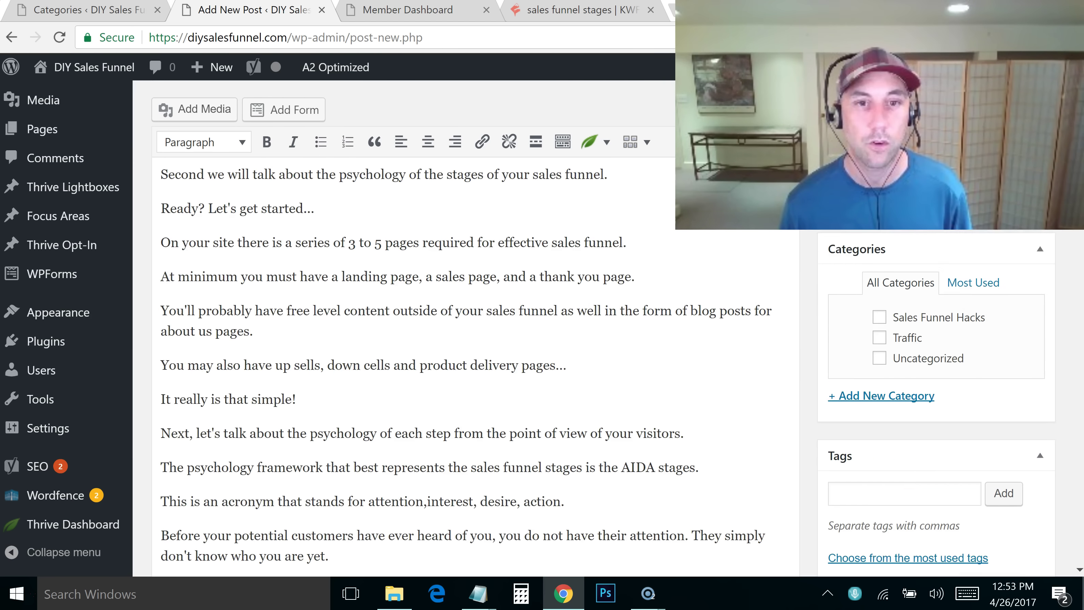
scroll(470, 367, "down", 10)
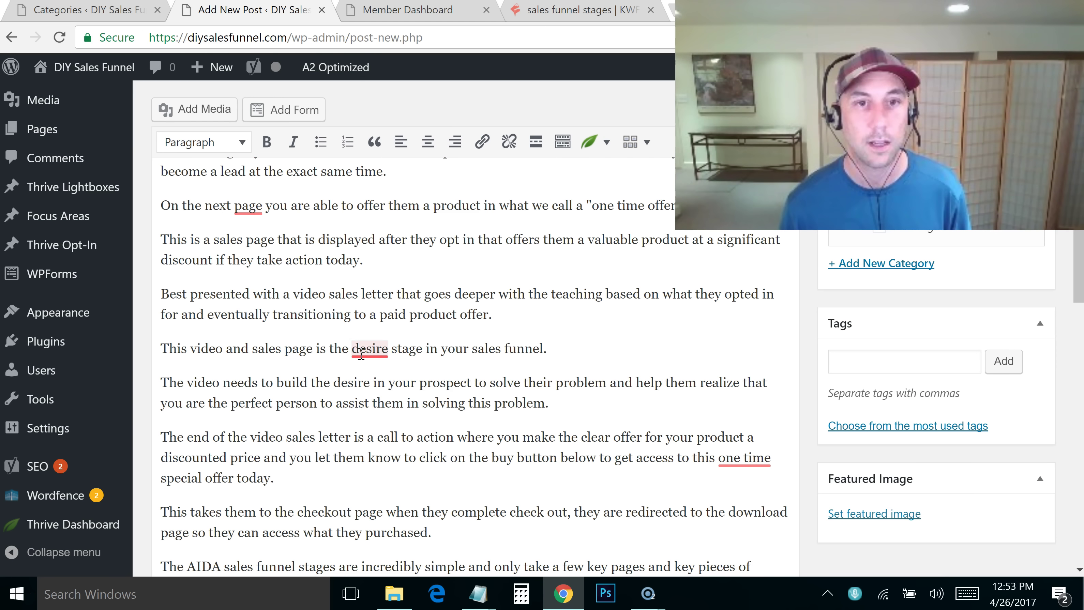
mouse_move(362, 354)
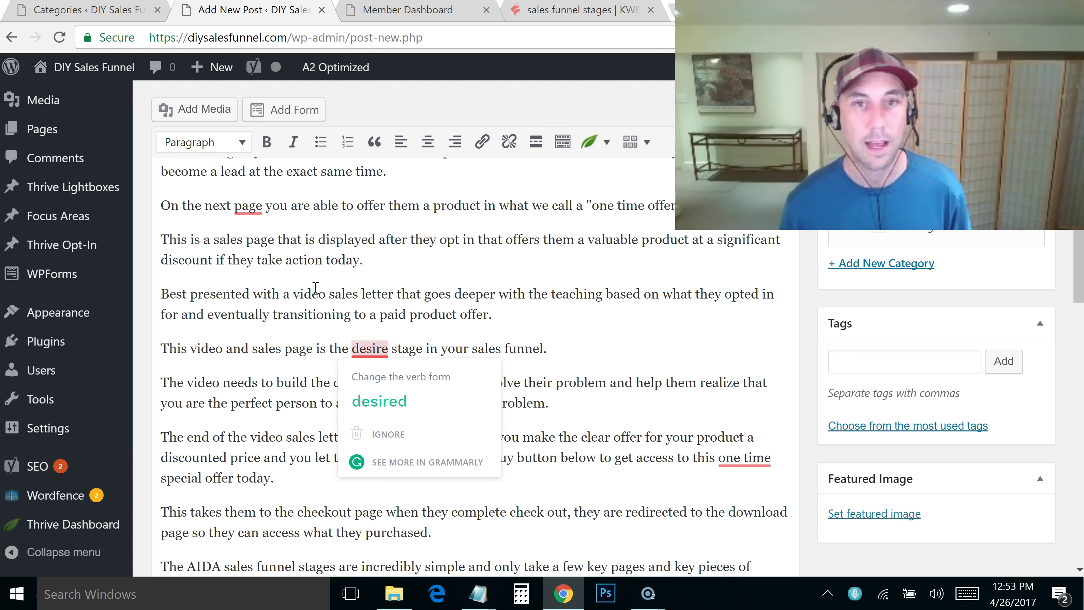
Accept Grammarly fixes: 'one-time', drop the extra 'a', and change 'a in' to 'an in'
mouse_move(767, 457)
left_click(750, 486)
left_click_drag(1071, 258, 963, 302)
mouse_move(405, 359)
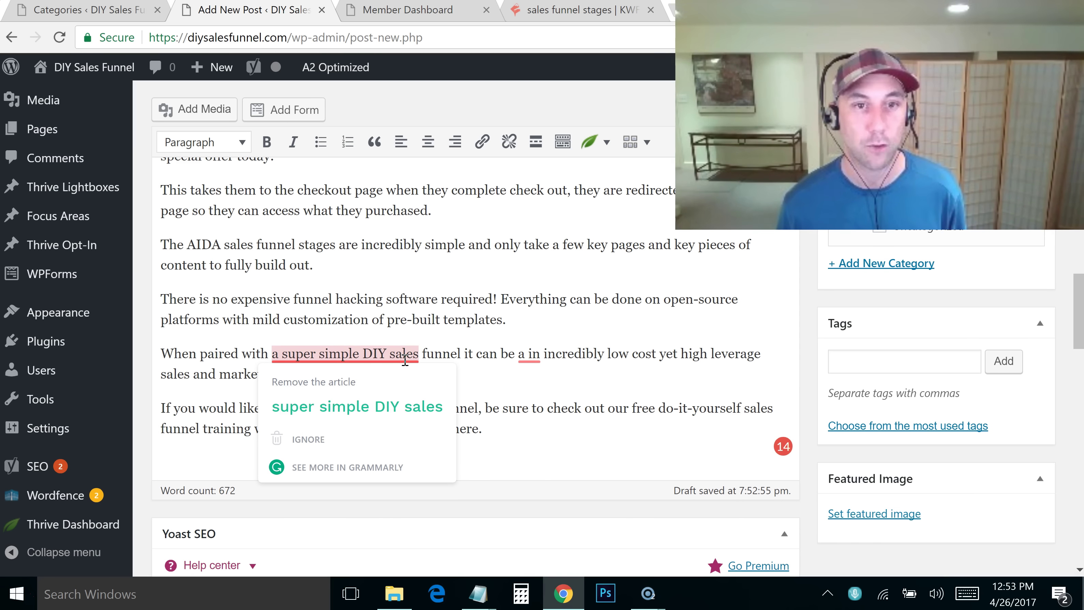
left_click(389, 408)
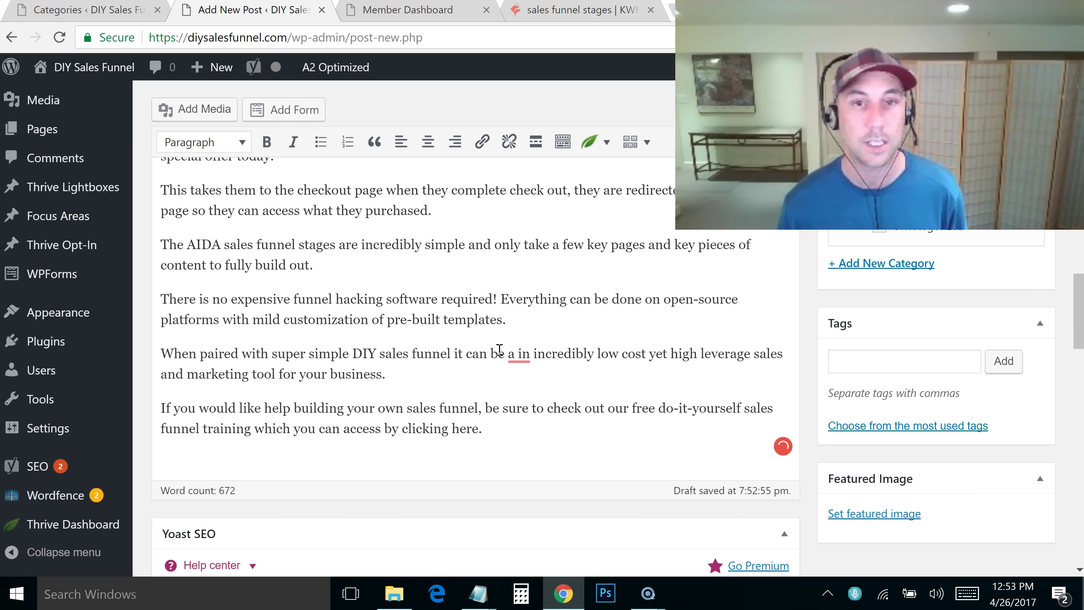
mouse_move(519, 355)
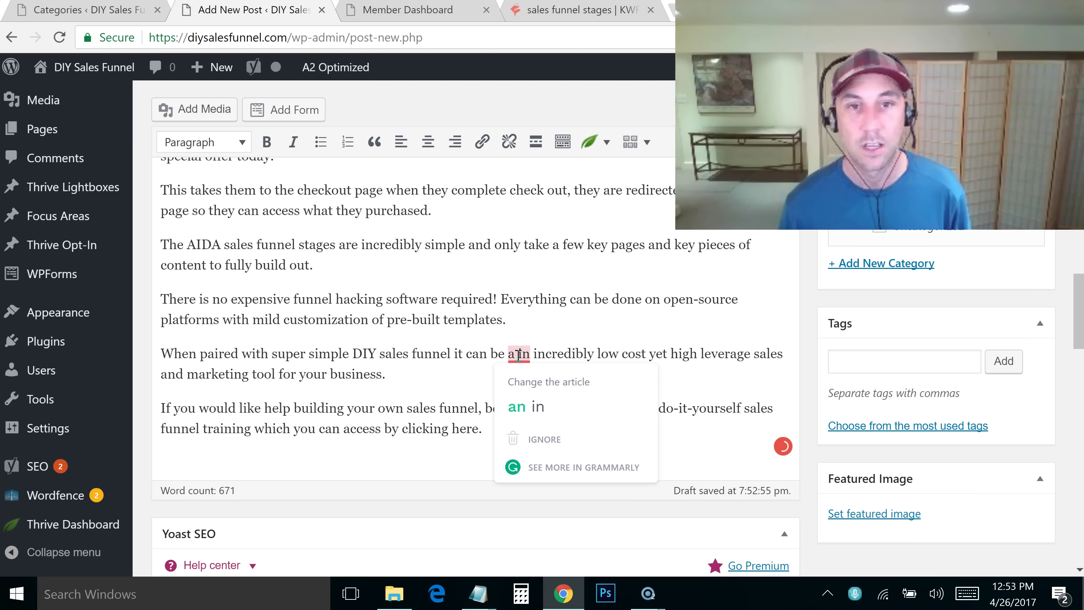
left_click(512, 417)
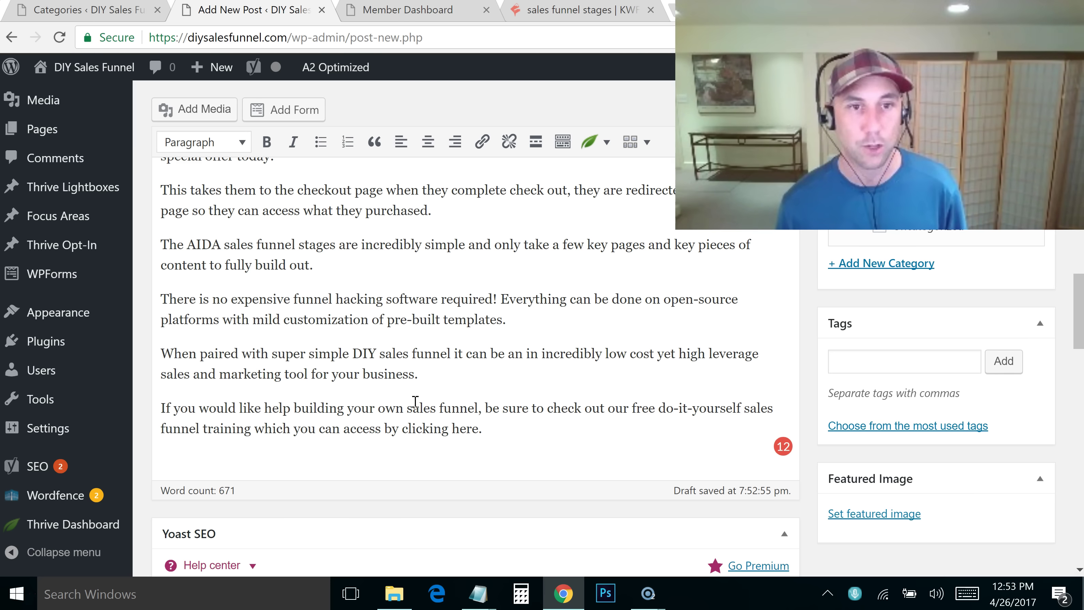
left_click_drag(353, 392, 489, 397)
left_click(513, 418)
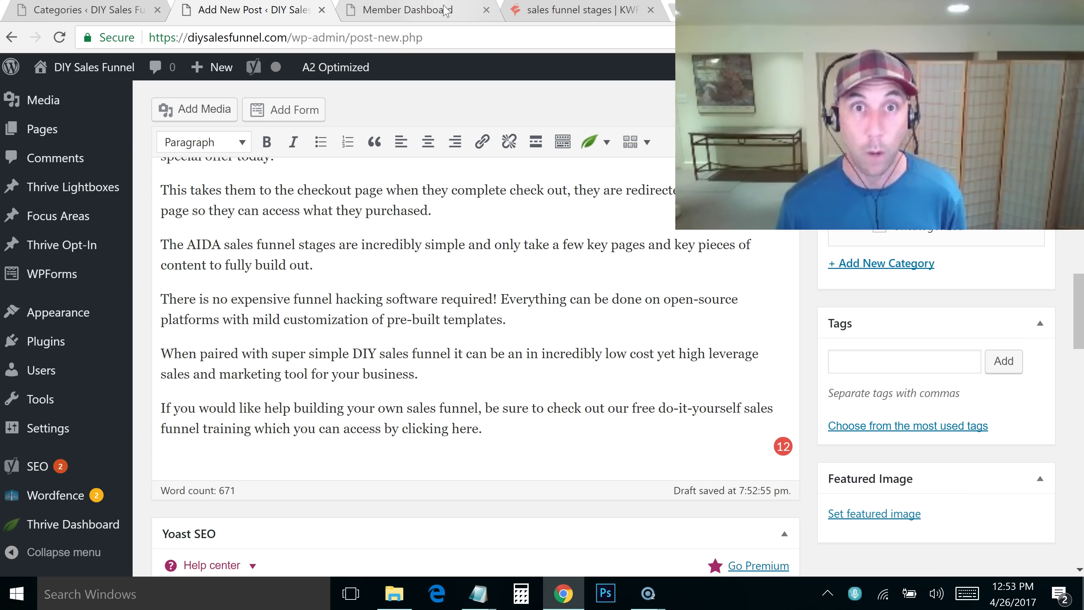
Load diysalesfunnel.com in a new tab and copy its address
key("ctrl+t")
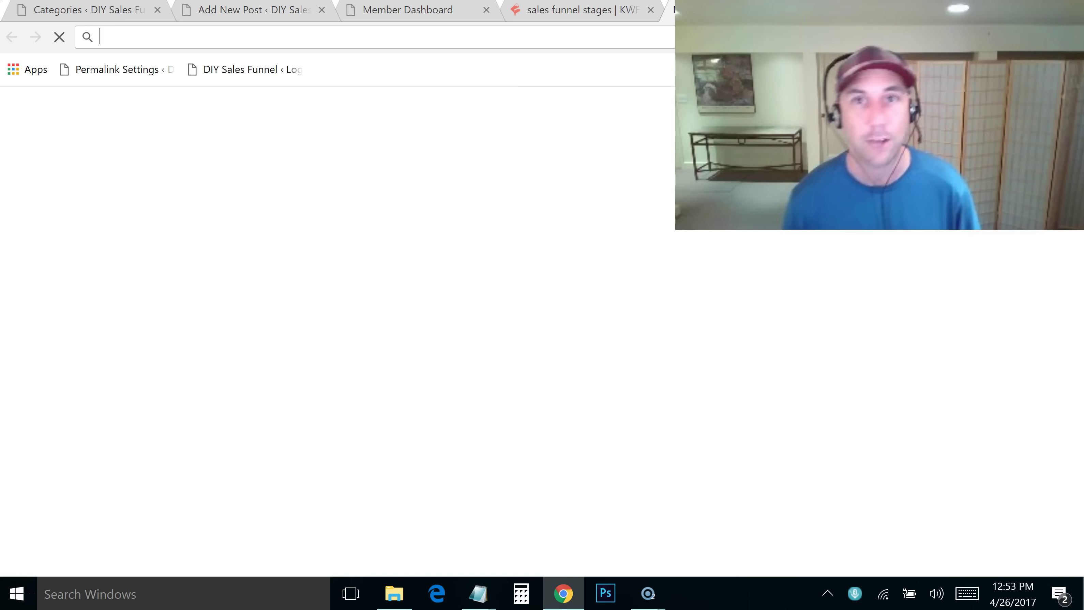
type("diysalesfunnel.com")
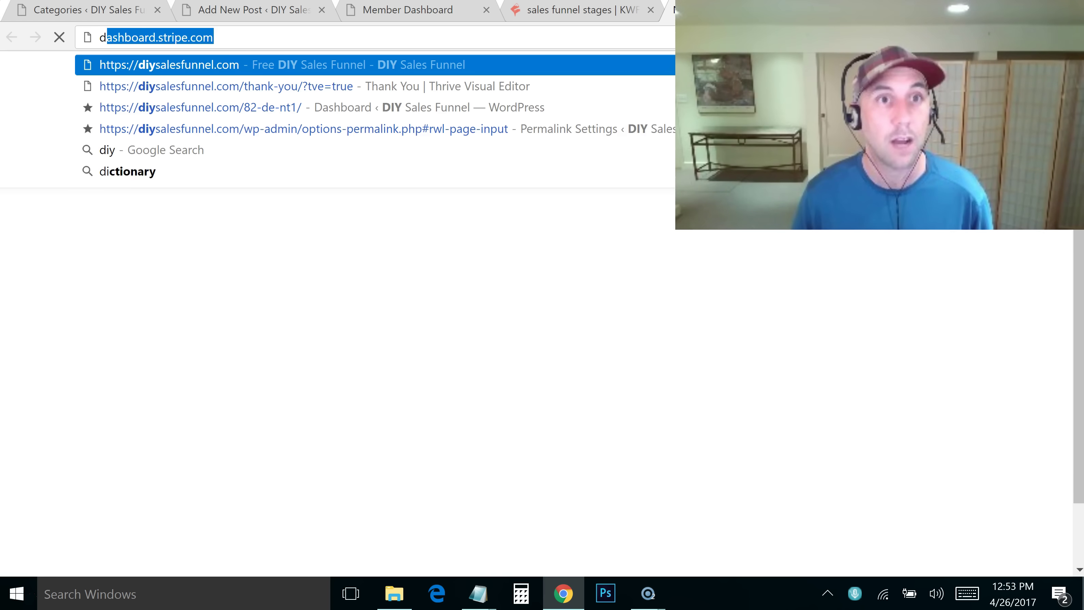
key("Return")
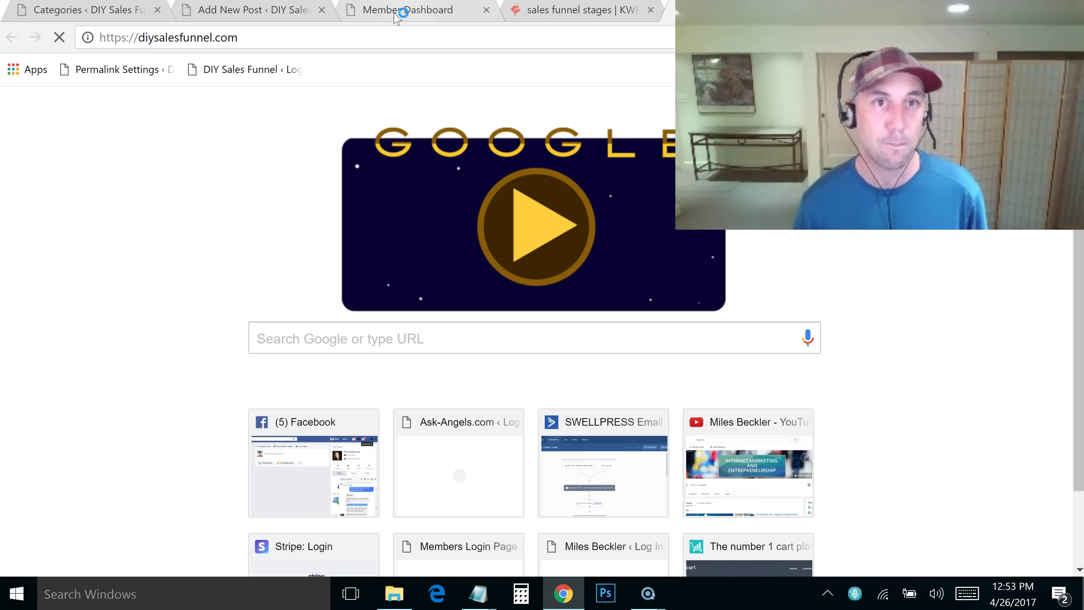
left_click(258, 38)
key("ctrl+c")
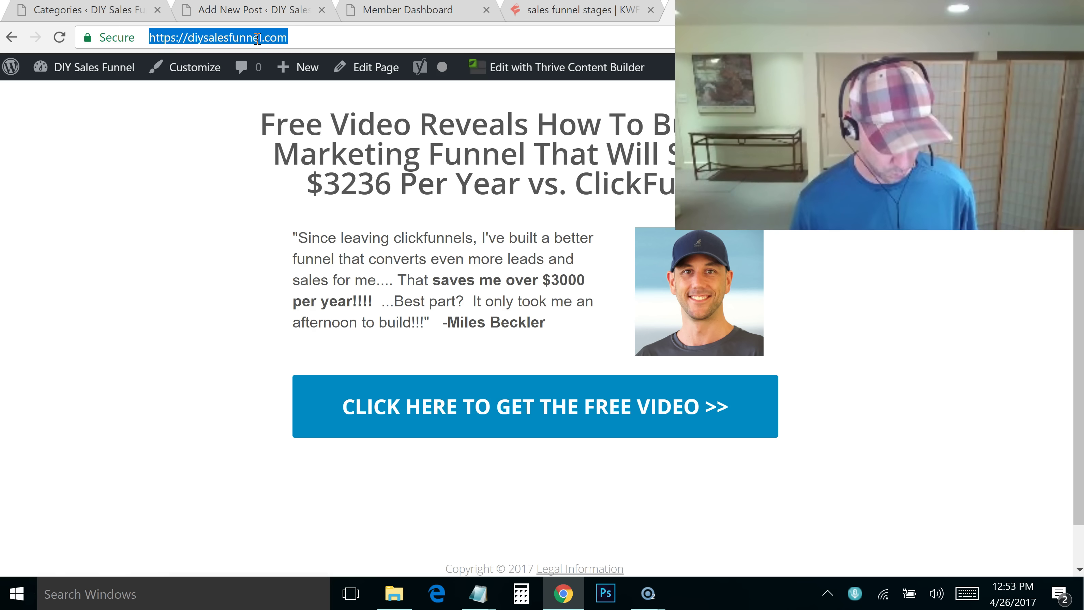
left_click(66, 13)
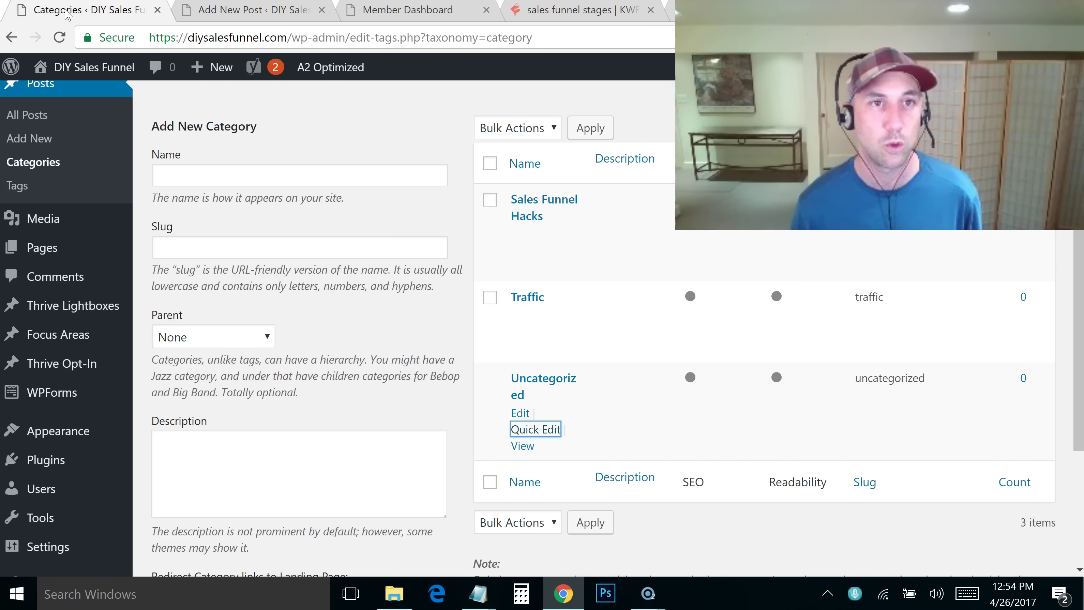
left_click(226, 9)
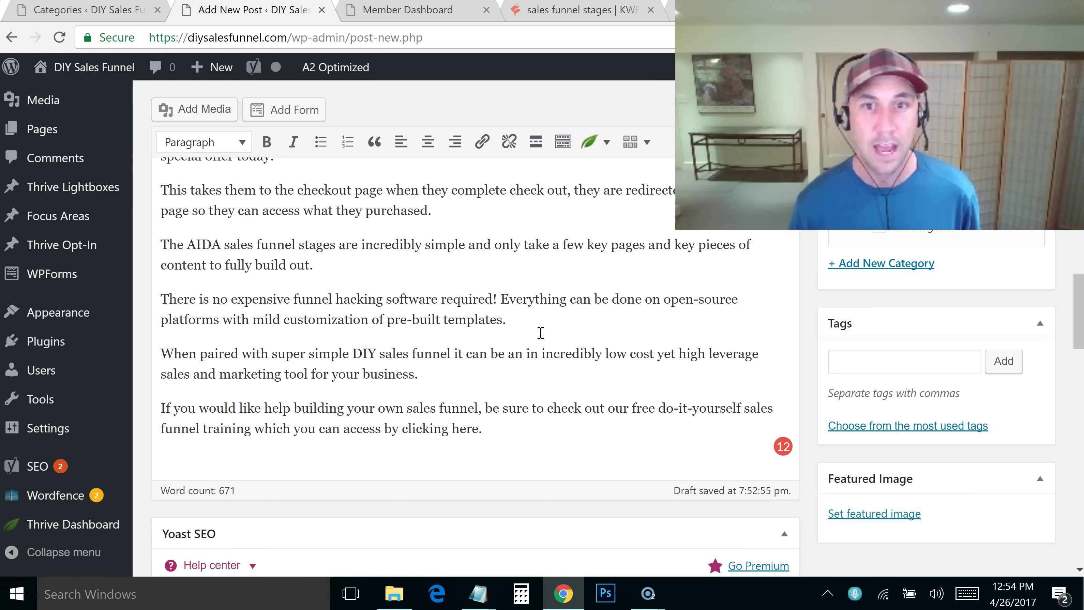
Link the closing free-training sentence to diysalesfunnel.com
left_click_drag(499, 428, 550, 412)
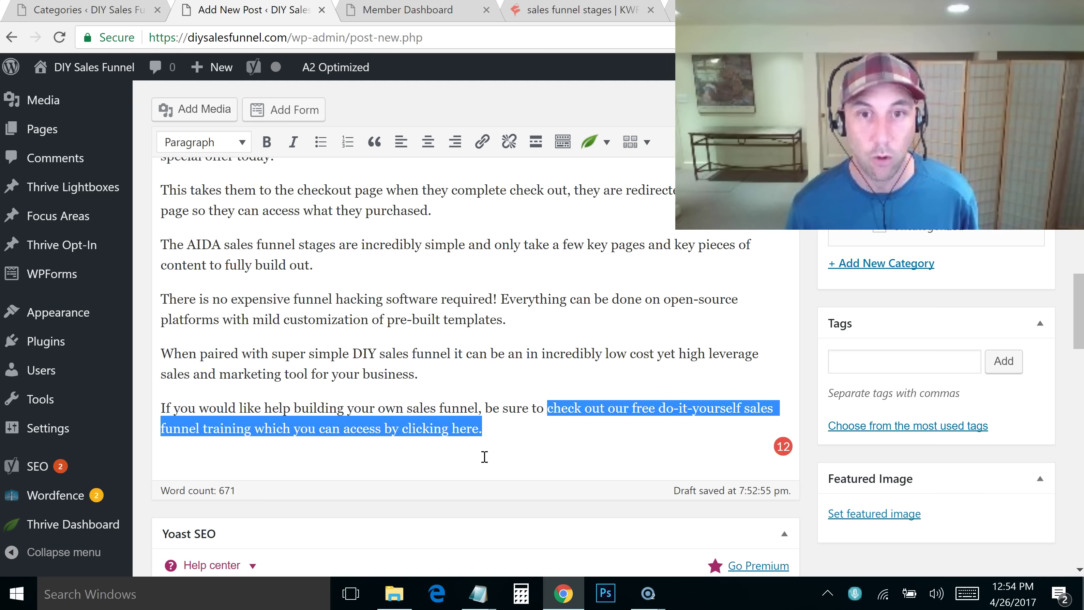
left_click(482, 144)
key("ctrl+v")
left_click(585, 377)
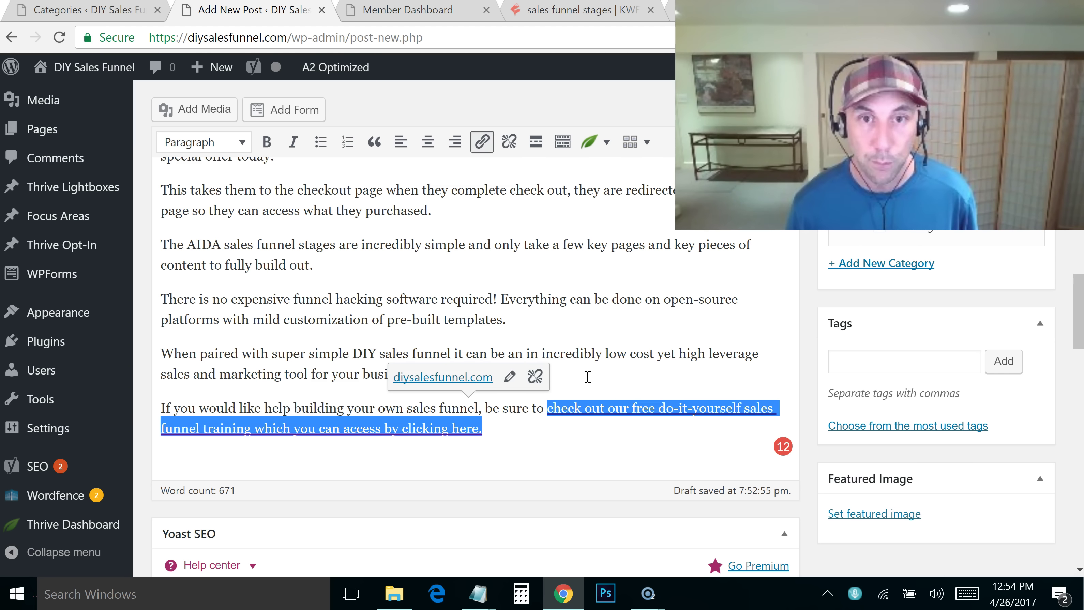
left_click(524, 449)
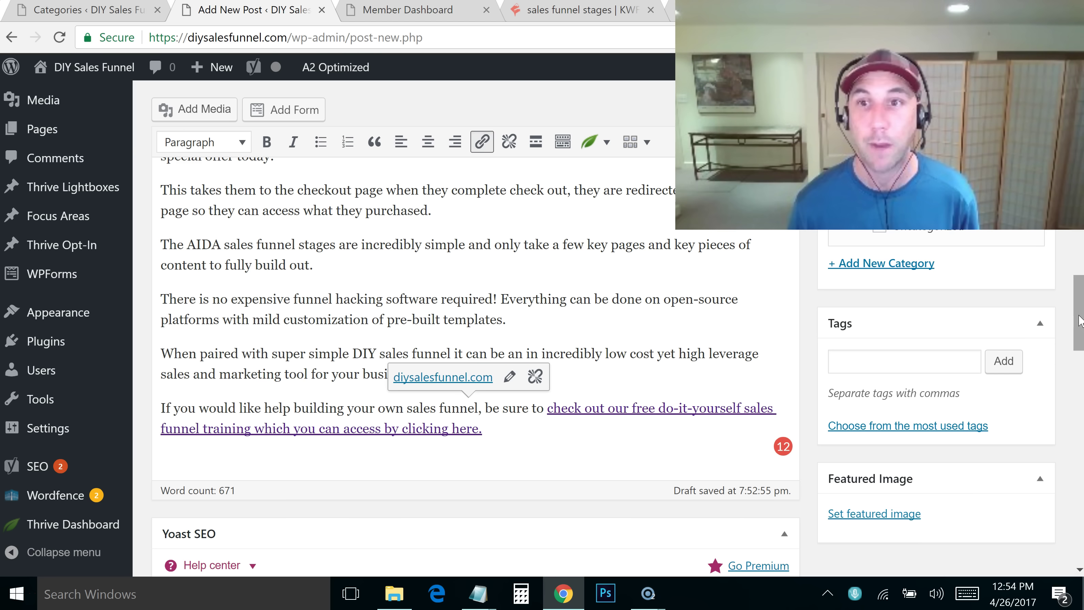
left_click_drag(1081, 318, 1081, 136)
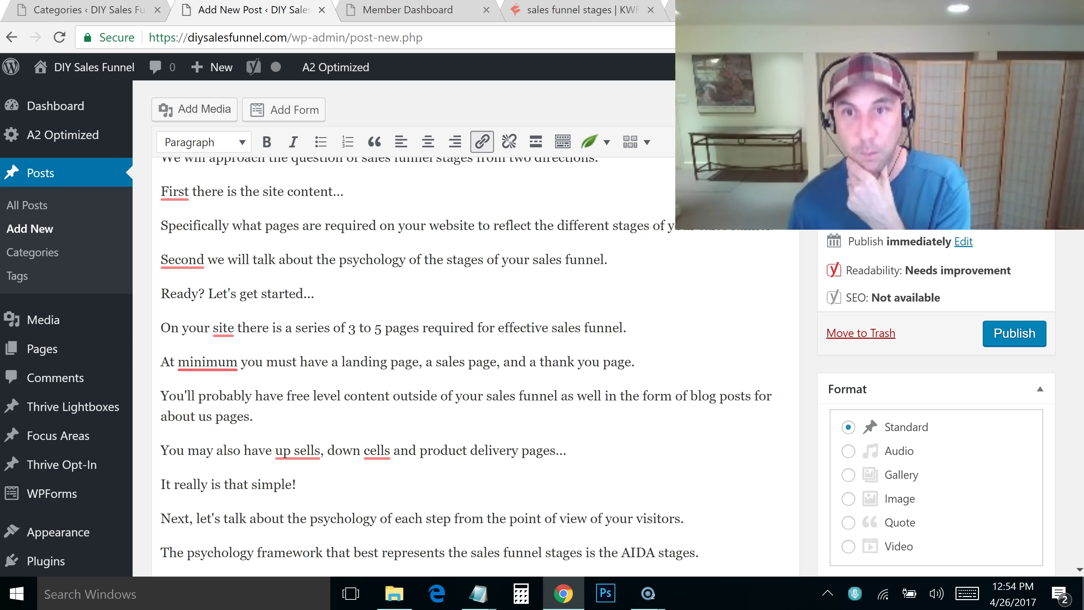
Tick the Sales Funnel Hacks category and bring the Yoast snippet preview into view
scroll(1043, 243, "down", 6)
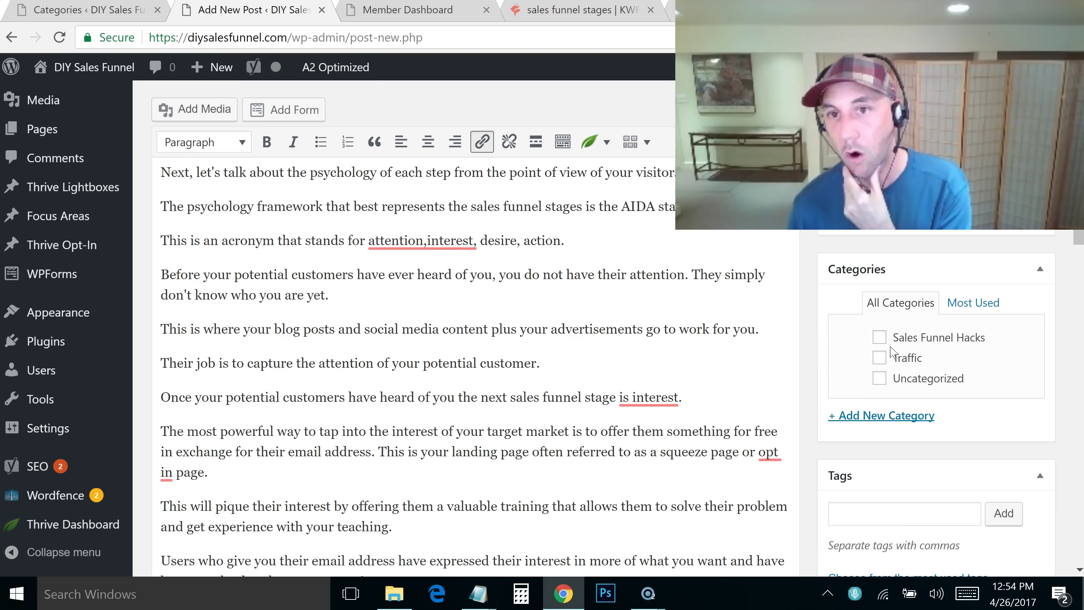
left_click(880, 339)
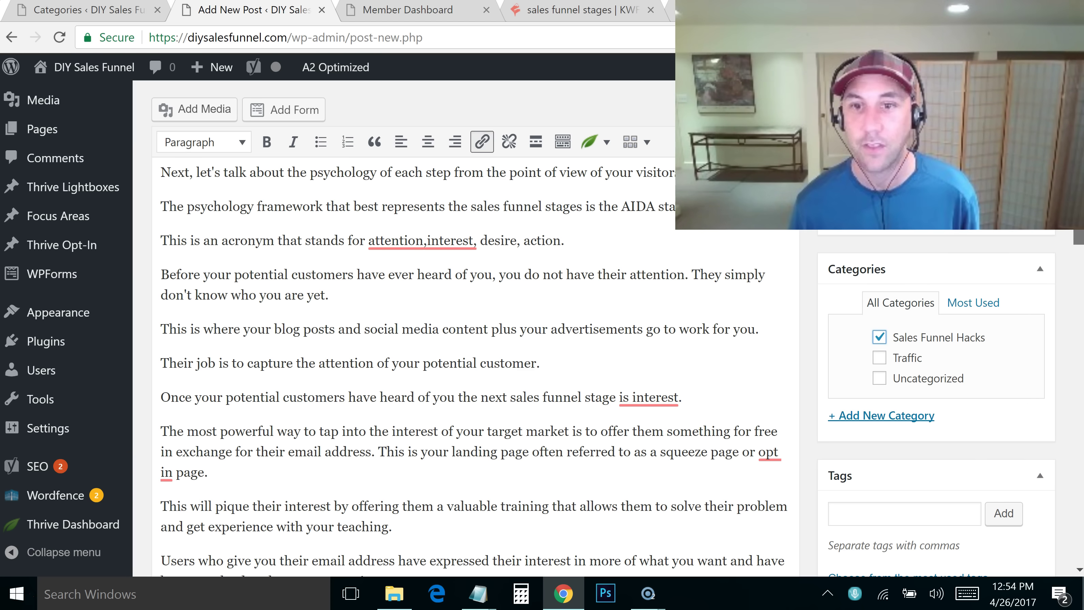
scroll(935, 337, "down", 6)
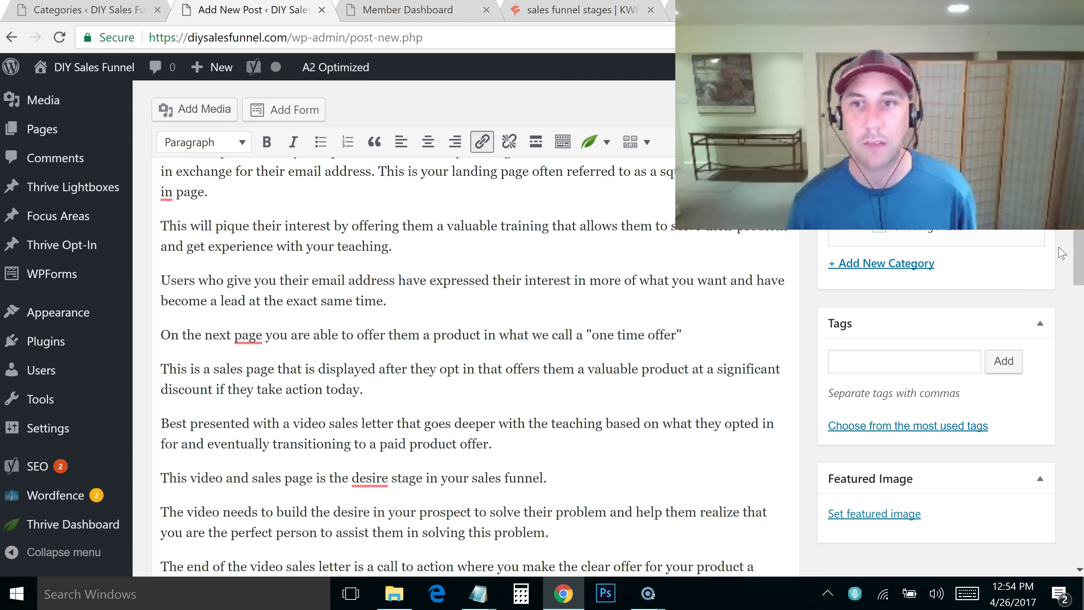
left_click_drag(1075, 265, 1067, 375)
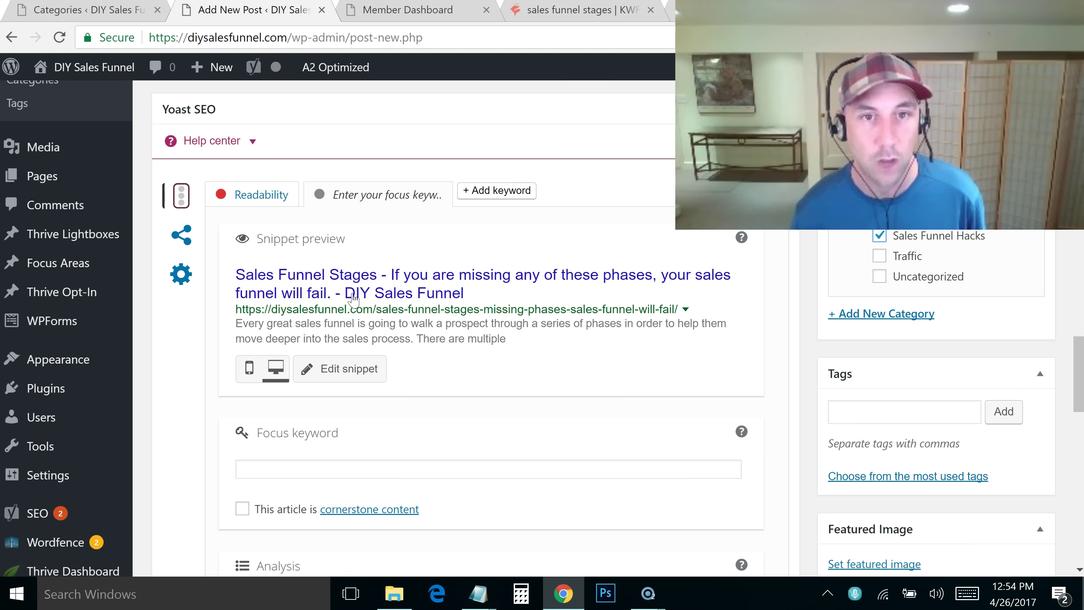
Open the Yoast snippet editor and clear the mistakenly pasted URL from the SEO title
left_click(378, 295)
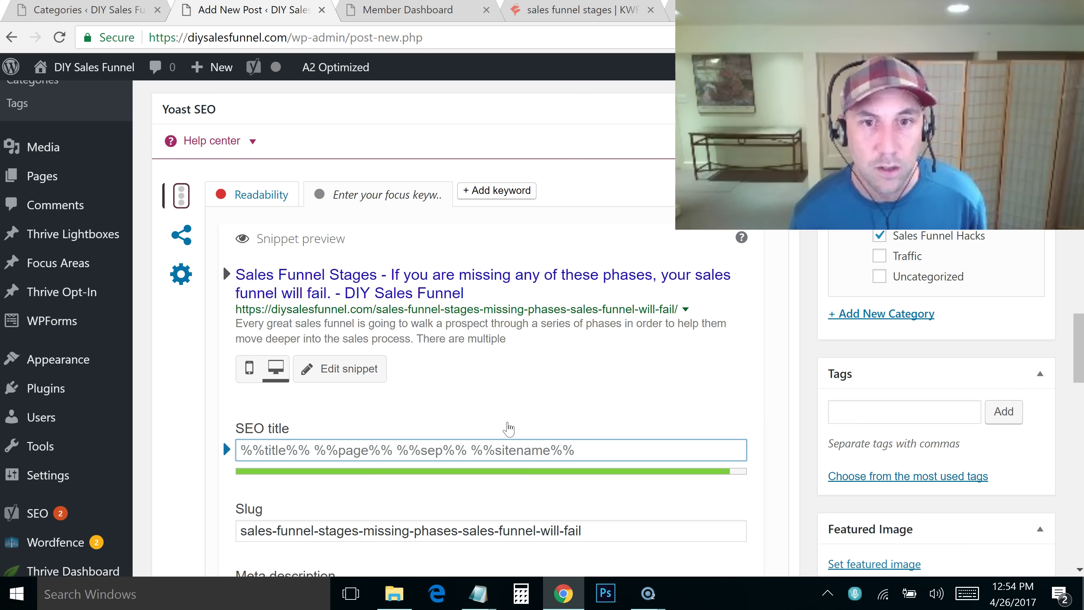
left_click(486, 455)
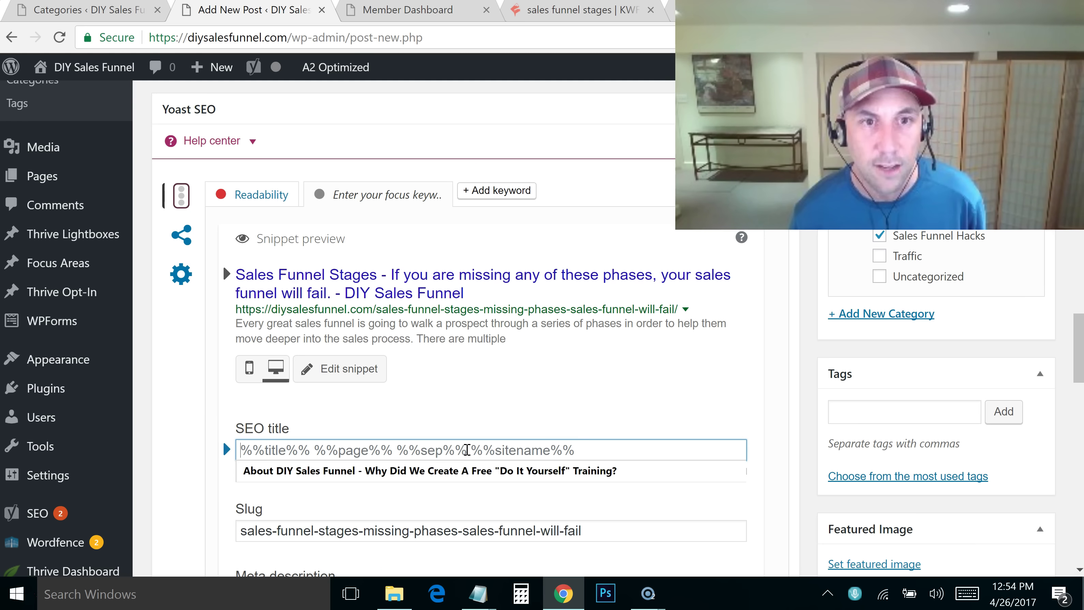
left_click_drag(237, 275, 333, 302)
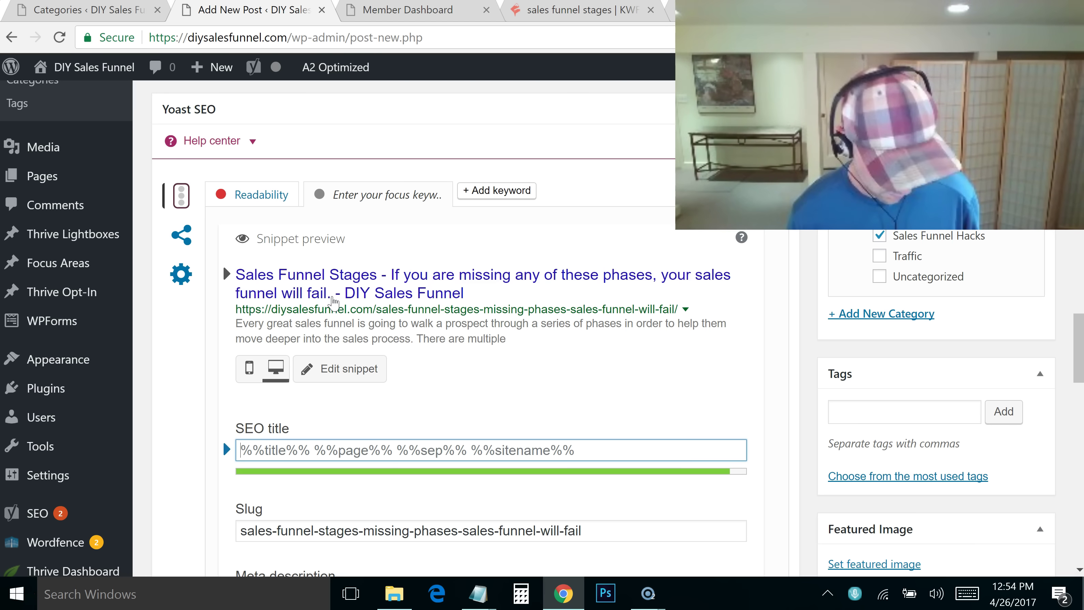
left_click(339, 450)
key("ctrl+v")
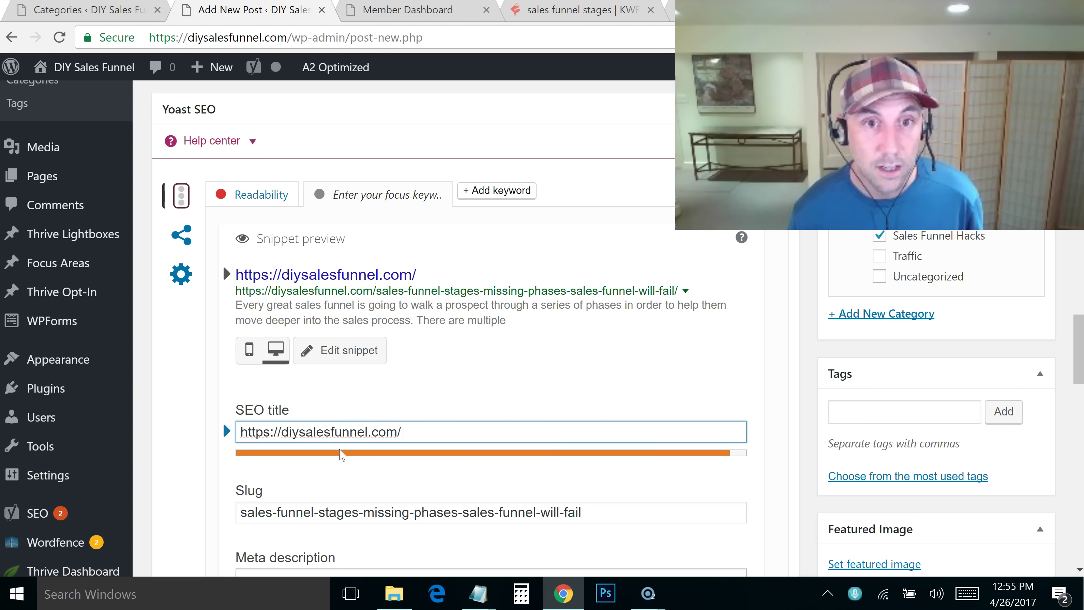
triple_click(393, 433)
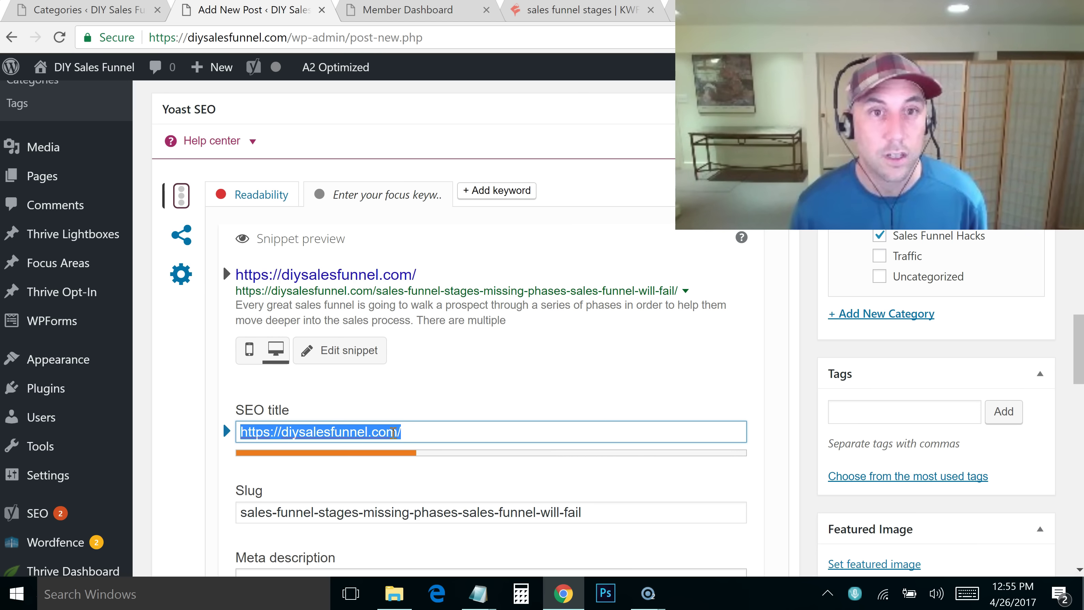
key("BackSpace")
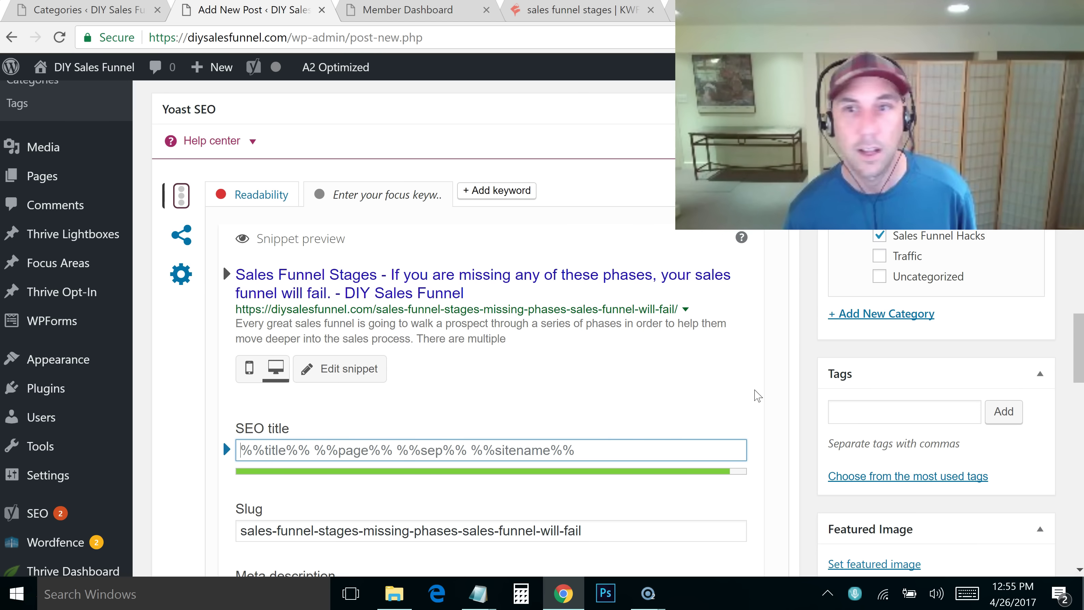
Copy the full Sales Funnel Stages post title and paste it as the Yoast SEO title
scroll(758, 395, "up", 15)
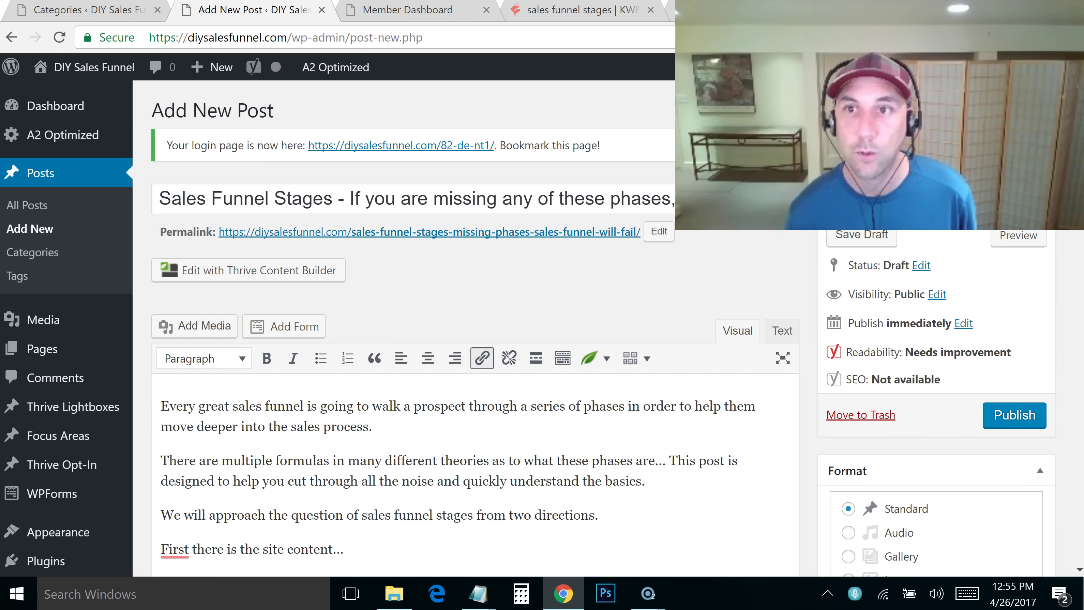
triple_click(554, 194)
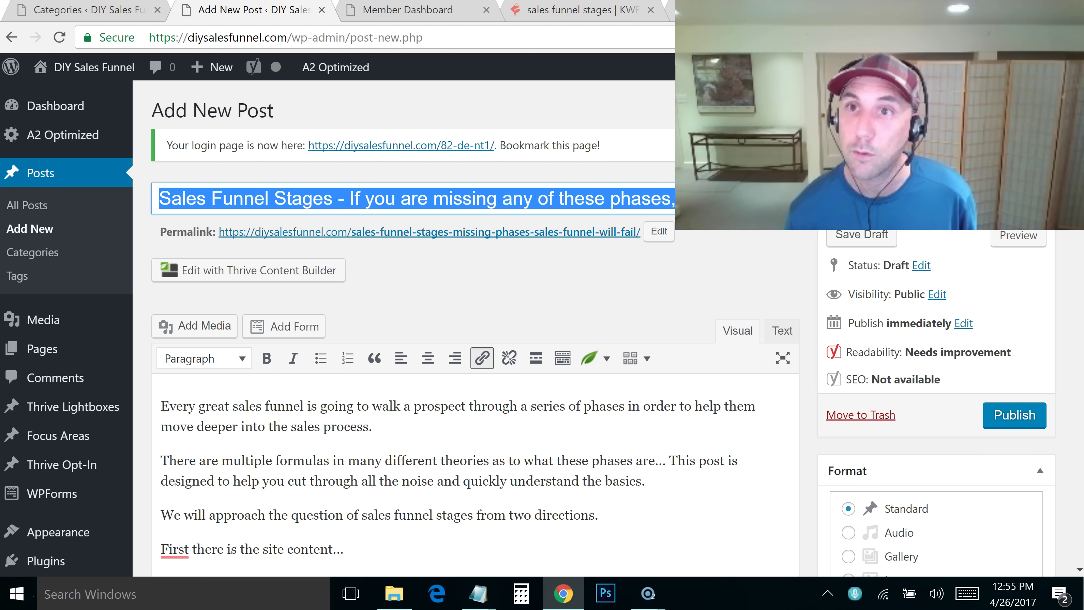
scroll(1059, 325, "down", 15)
scroll(1063, 337, "down", 5)
left_click(610, 436)
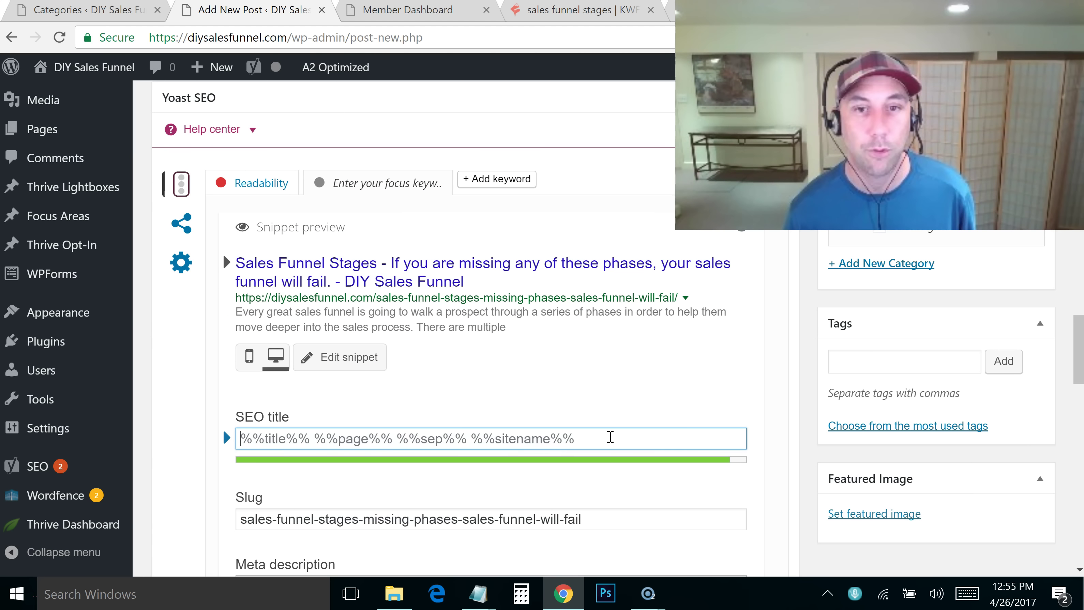
key("ctrl+v")
left_click_drag(1080, 350, 1080, 369)
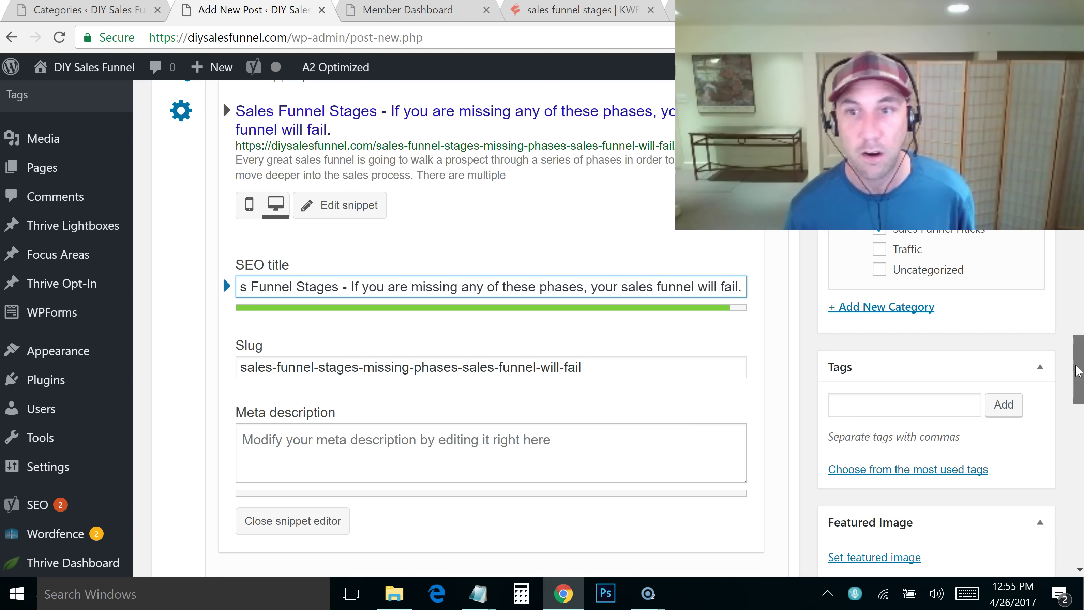
scroll(346, 440, "up", 6)
scroll(470, 325, "up", 5)
Publish the Sales Funnel Stages post and open a new browser tab
left_click(1013, 338)
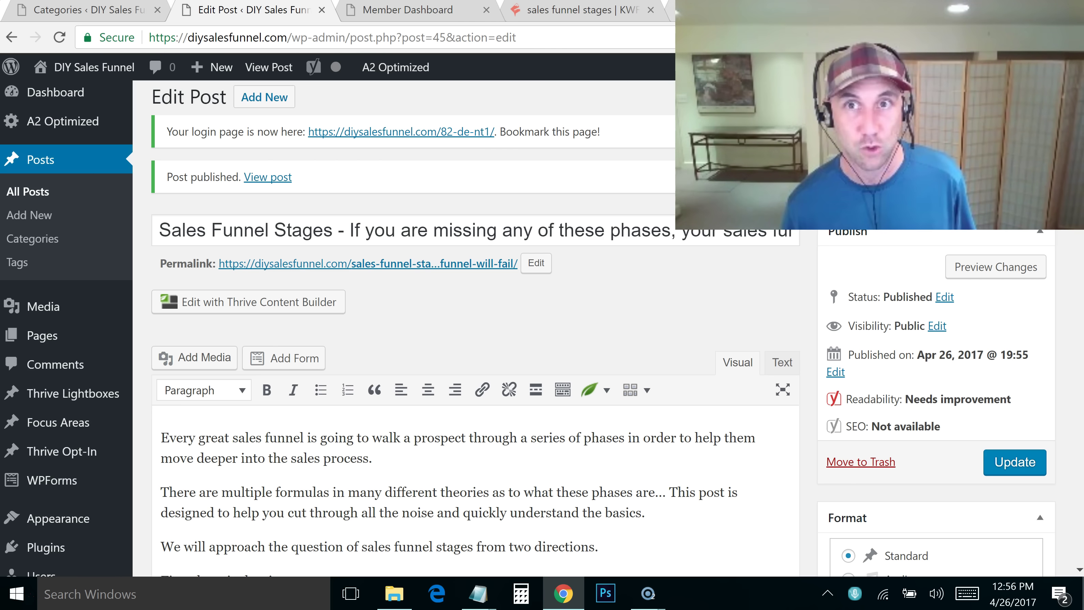
key("ctrl+t")
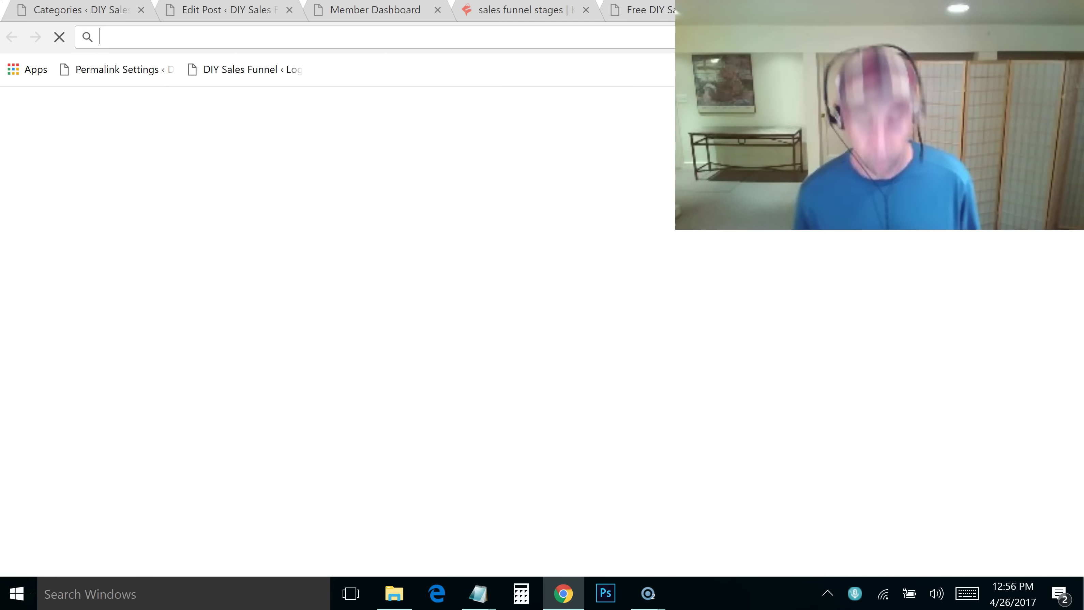
Go to pixabay.com and search for 'Sales funnel' images
type("pixabay.com")
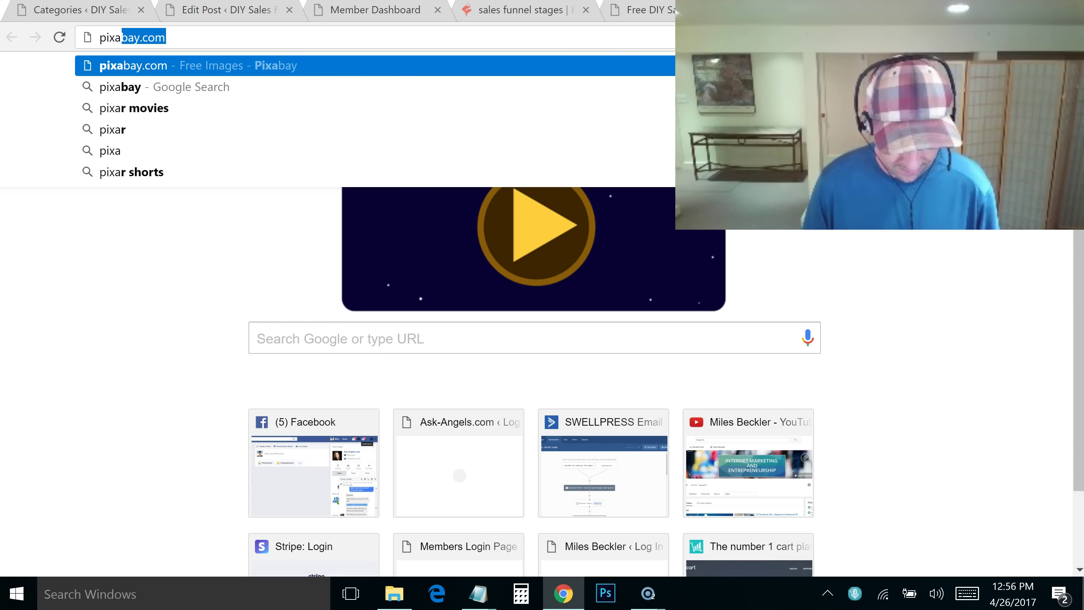
key("Return")
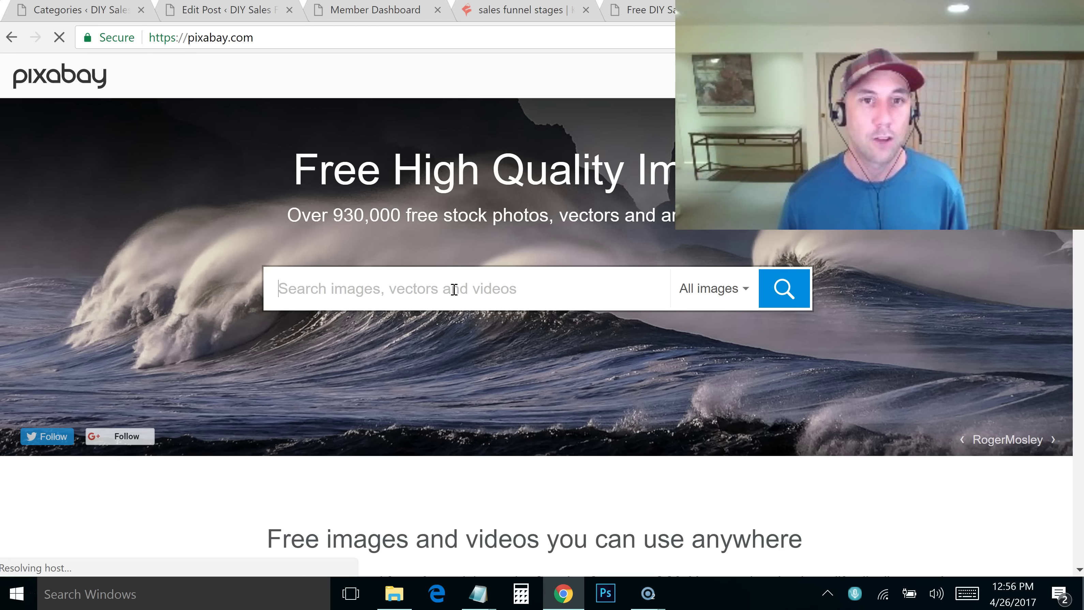
type("S")
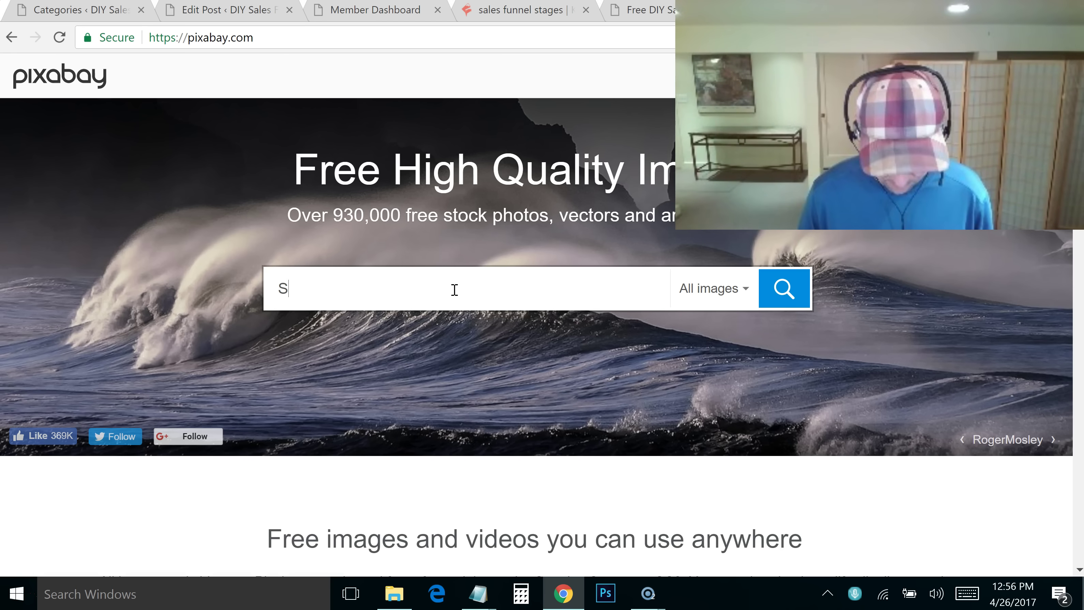
type("ales funnel")
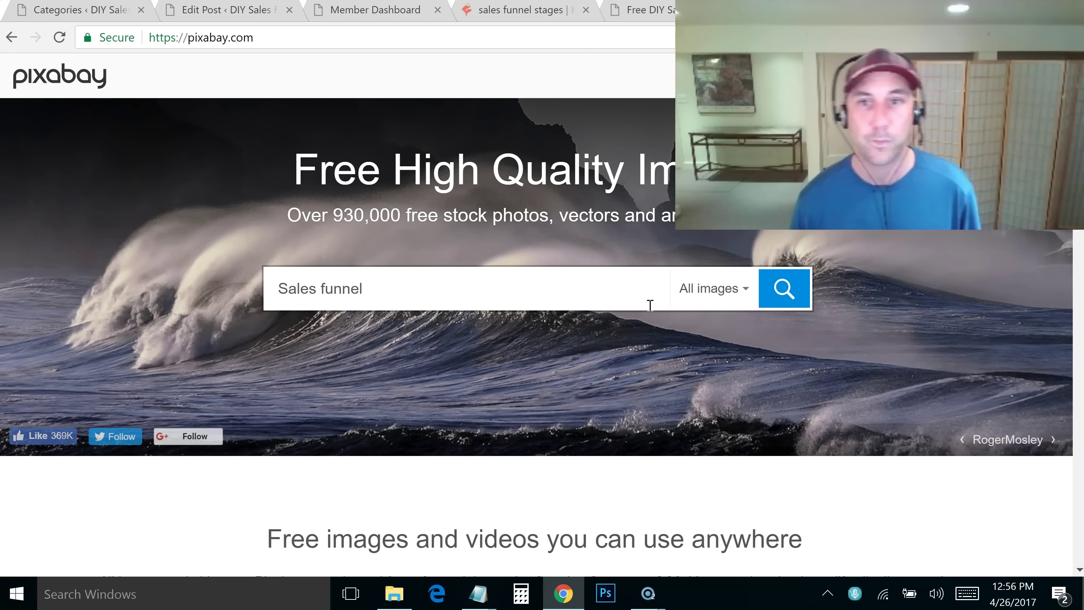
left_click(794, 289)
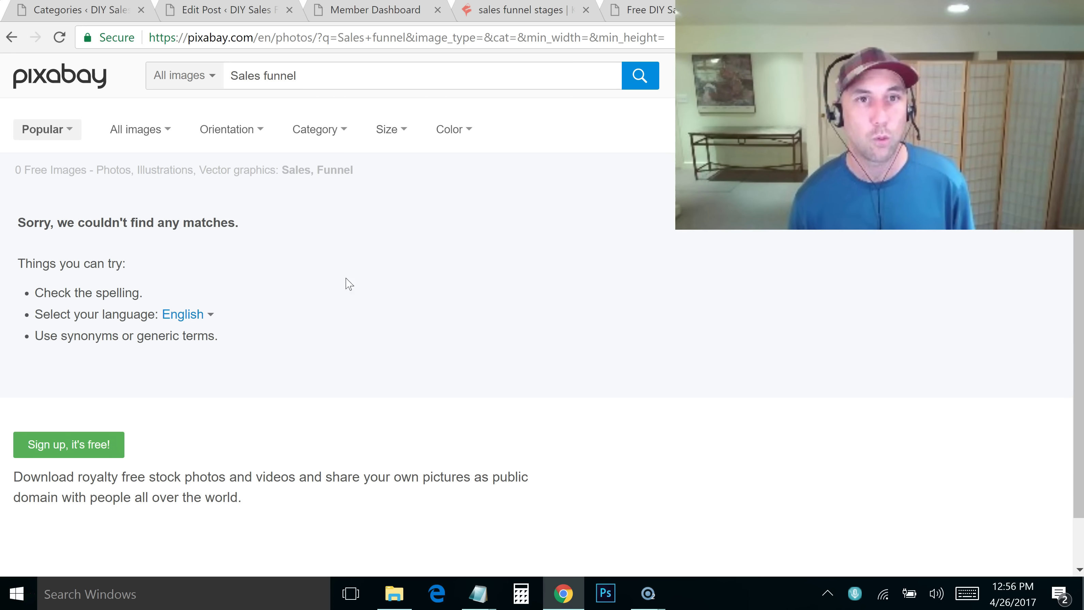
Search Pixabay for 'funnel' instead and browse the 125 free image results
triple_click(285, 83)
type("sa")
key("BackSpace")
key("BackSpace")
type("fu")
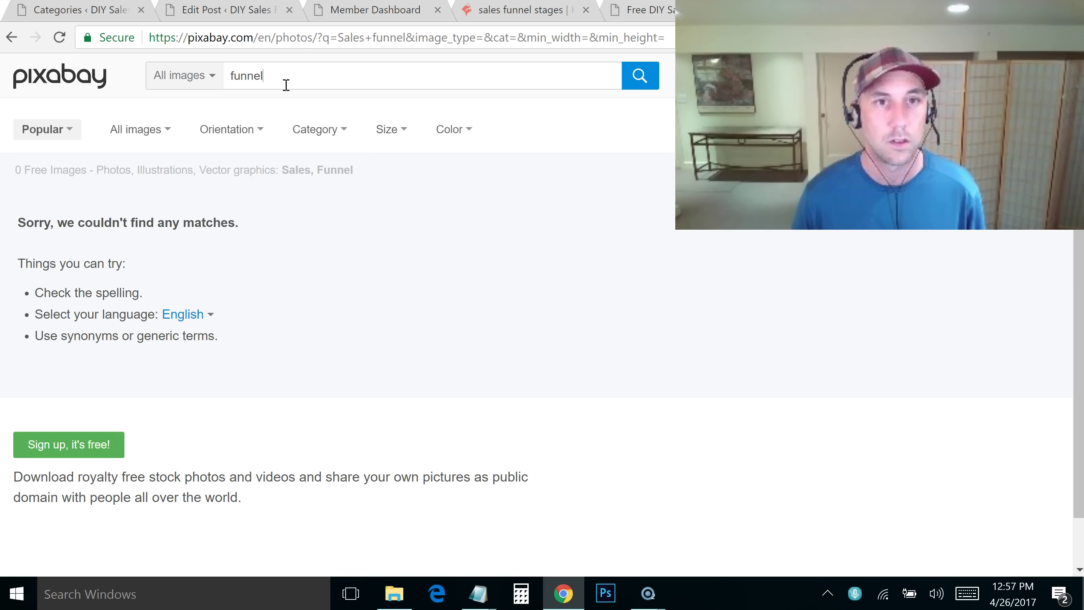
type("nnel")
left_click(636, 77)
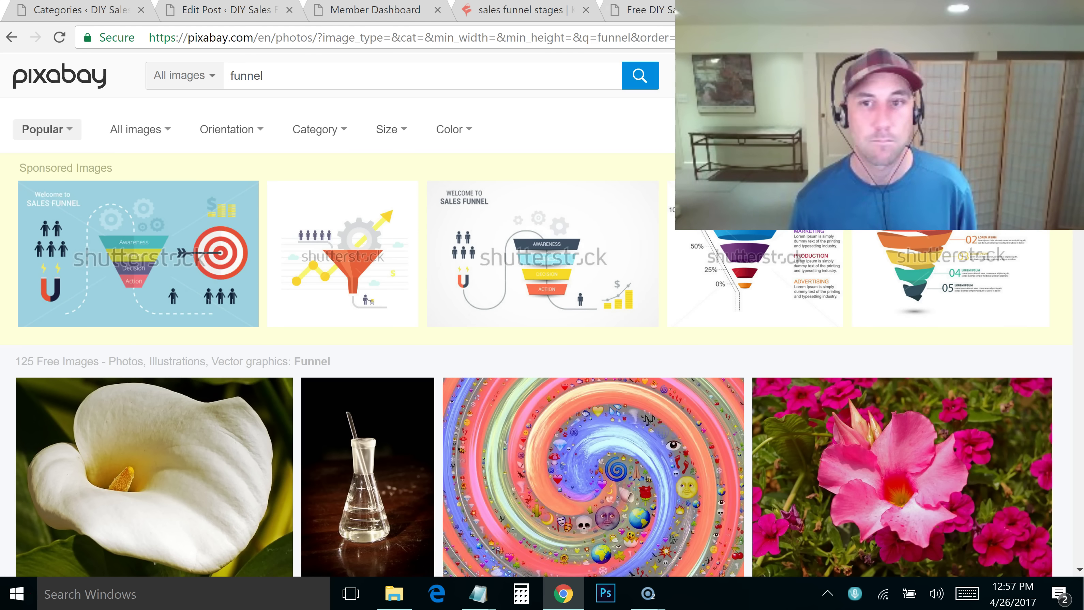
scroll(534, 316, "down", 12)
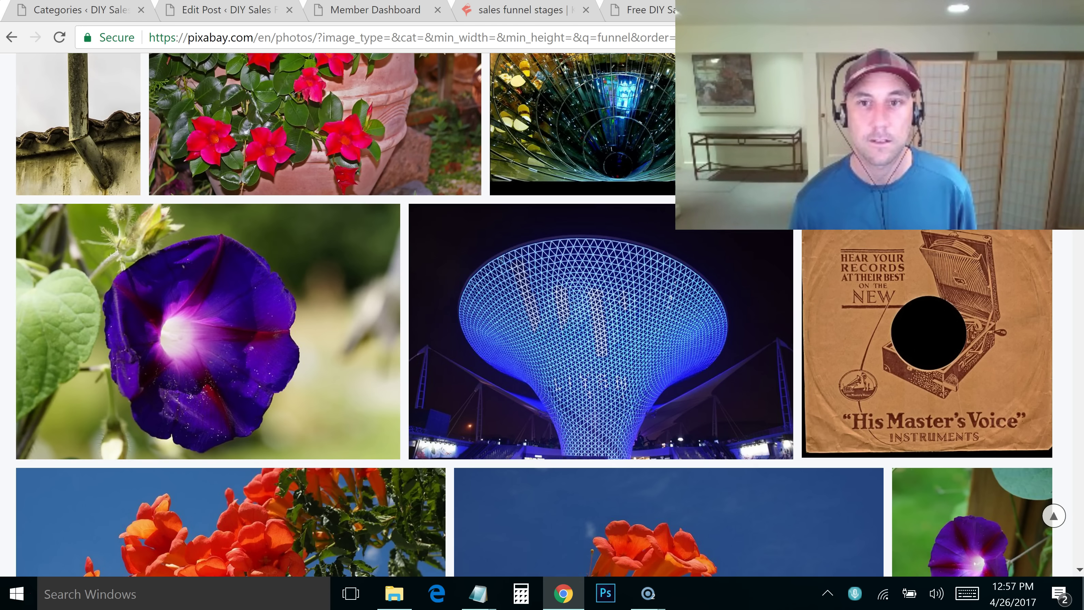
scroll(534, 317, "down", 10)
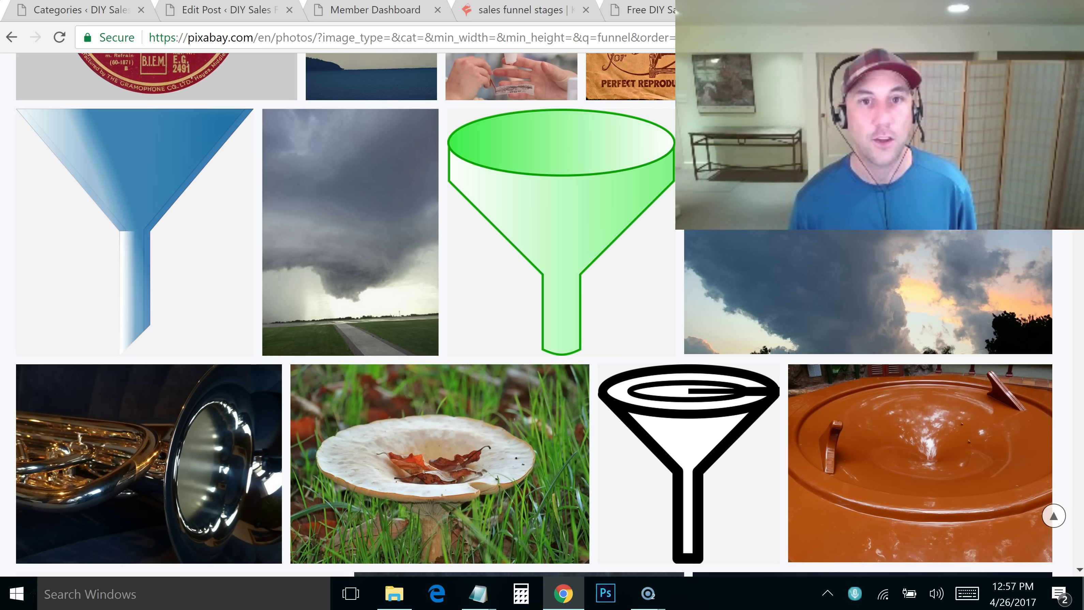
scroll(1071, 277, "down", 12)
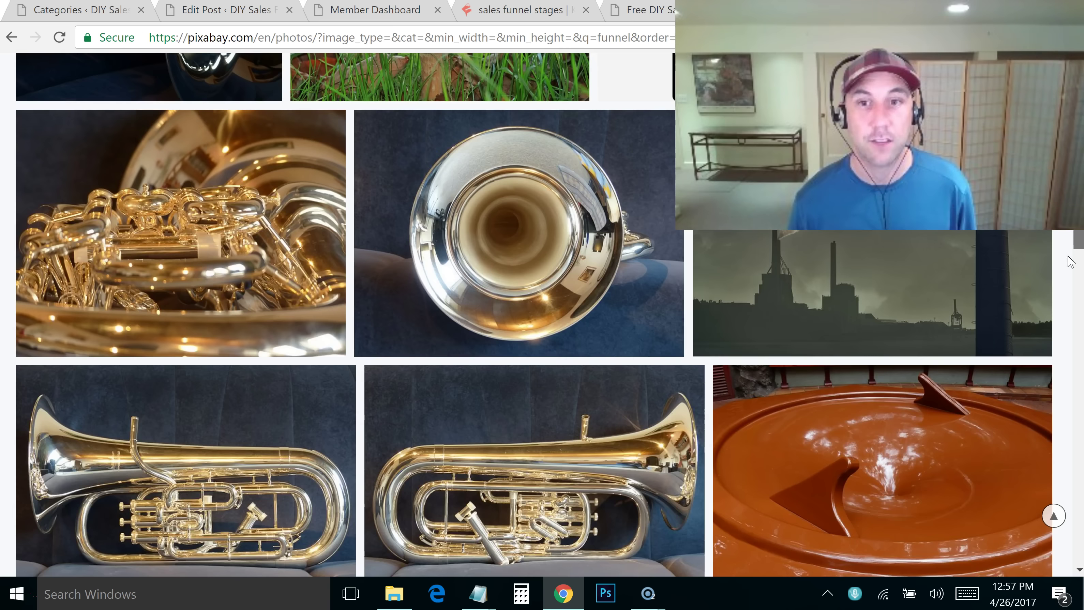
scroll(1071, 276, "down", 5)
scroll(1072, 277, "up", 8)
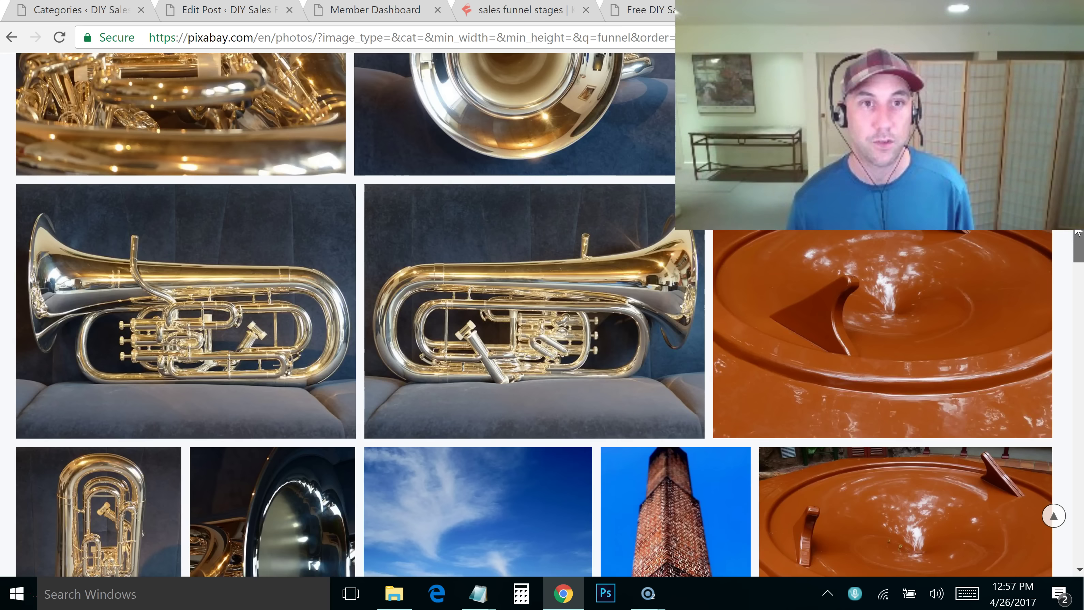
scroll(534, 315, "up", 5)
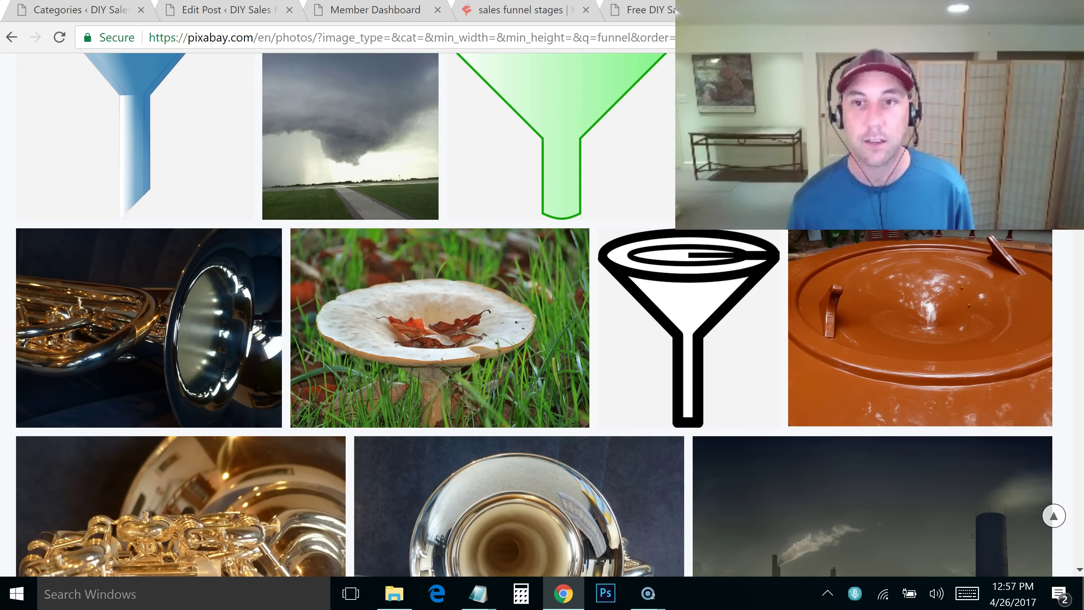
scroll(1064, 295, "down", 15)
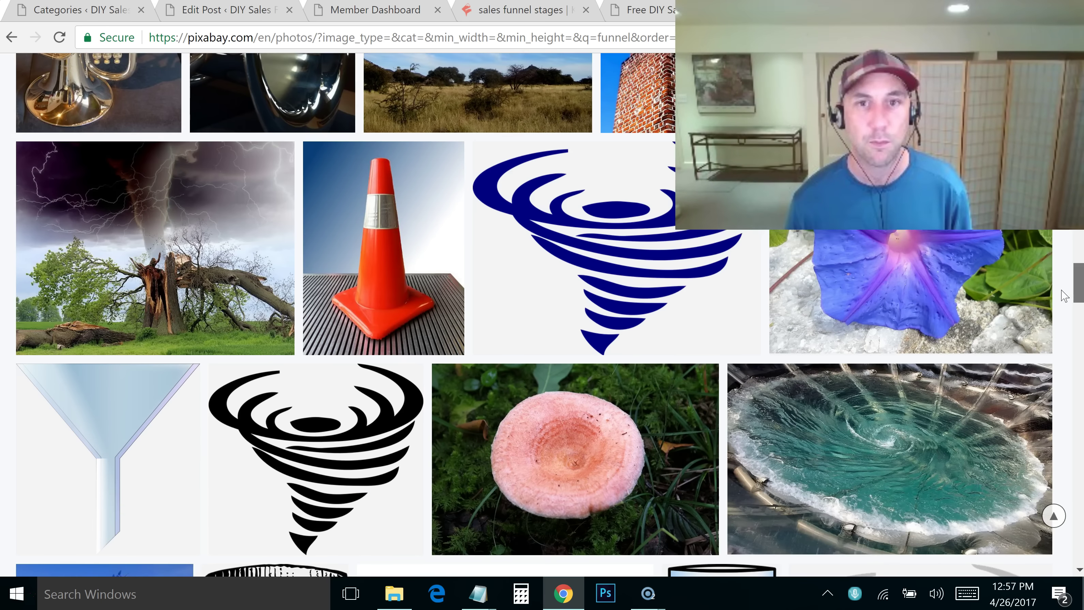
scroll(1065, 295, "down", 10)
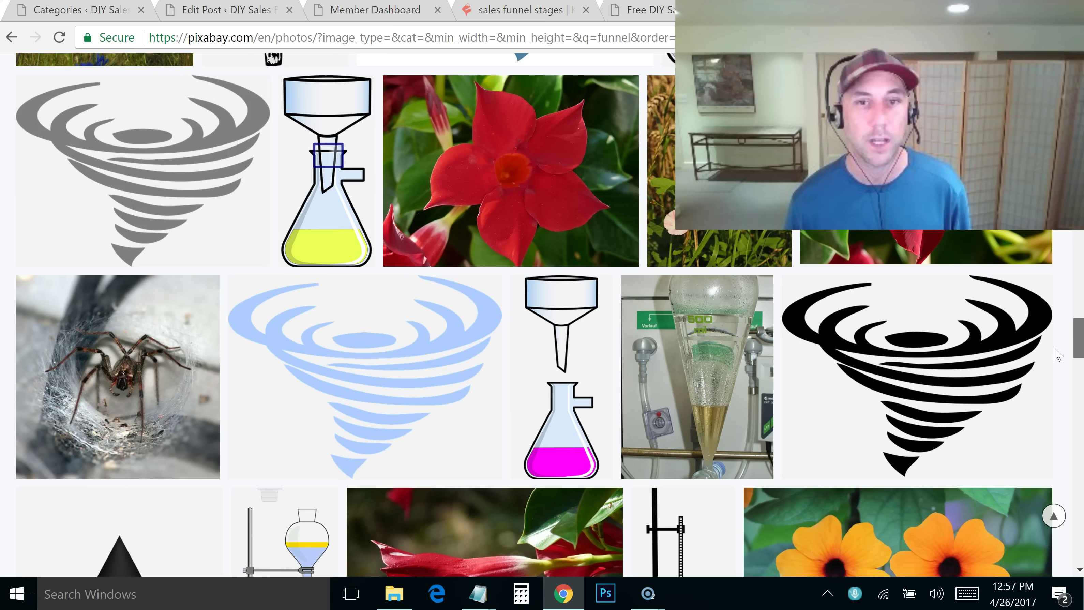
scroll(1059, 354, "down", 15)
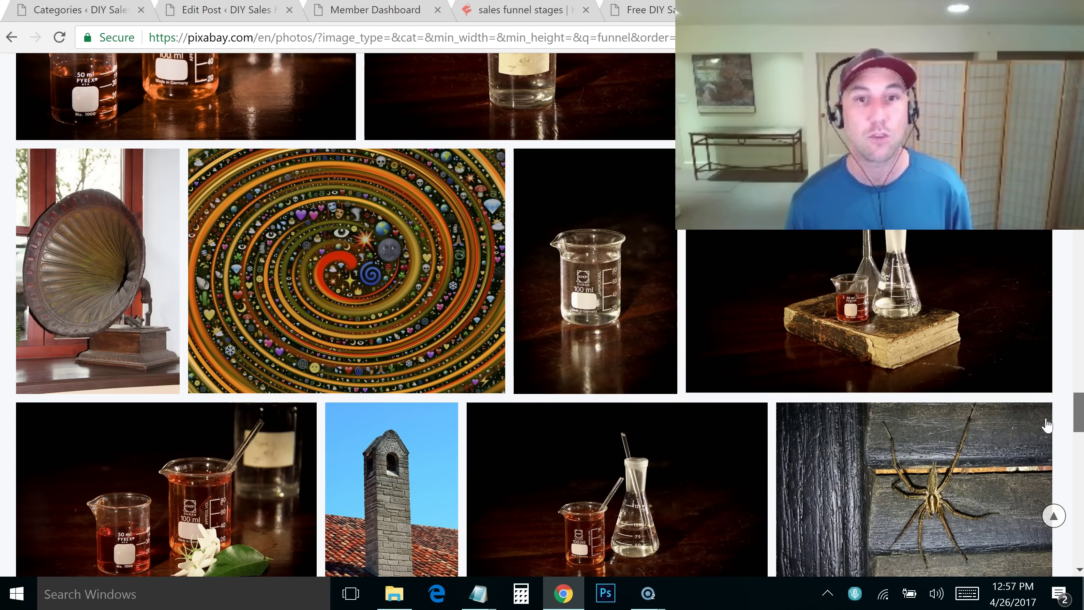
scroll(1046, 425, "down", 12)
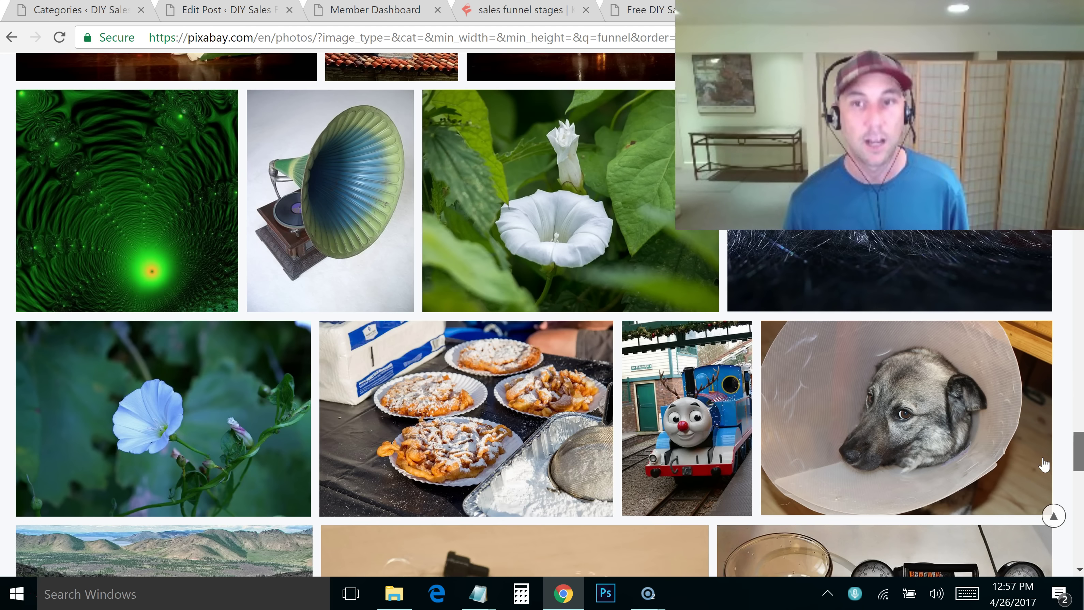
scroll(1044, 465, "down", 12)
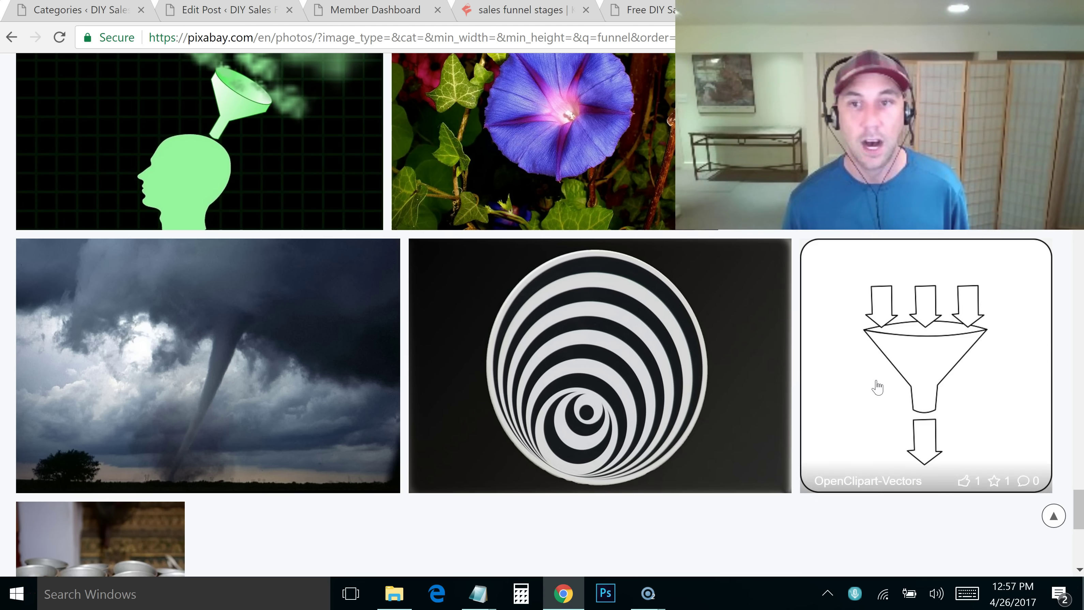
Download the funnel clipart as a 1271×1280 PNG, answering the captcha with 3
left_click(920, 359)
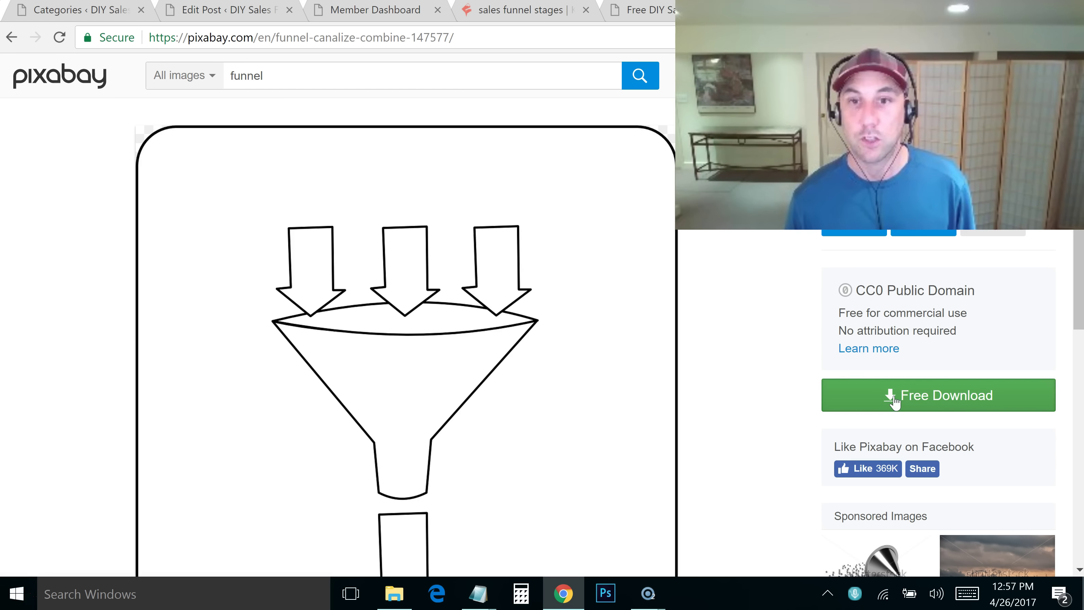
left_click(869, 394)
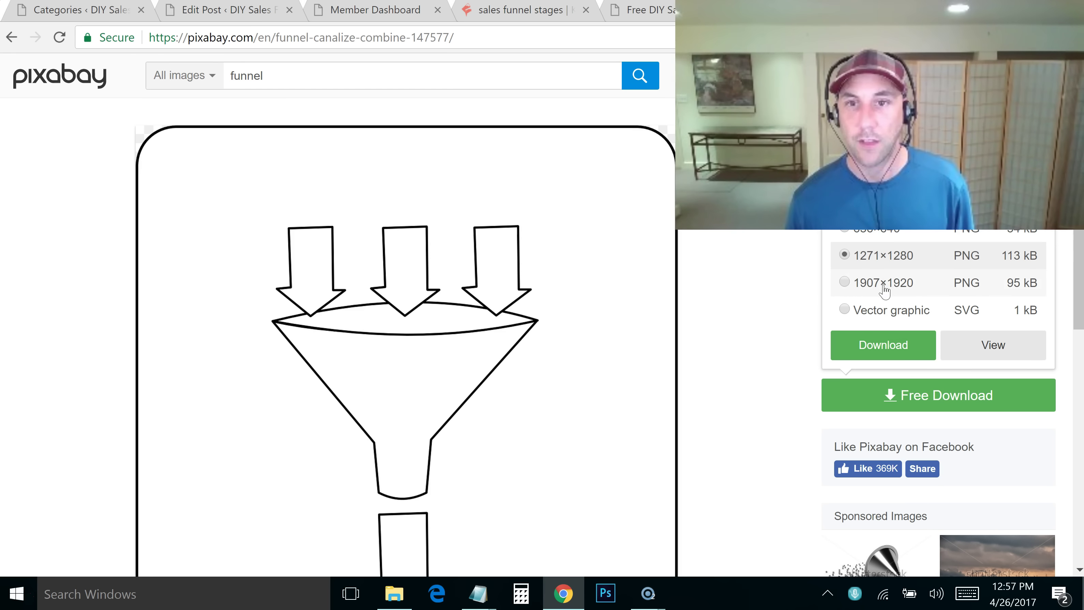
left_click(883, 345)
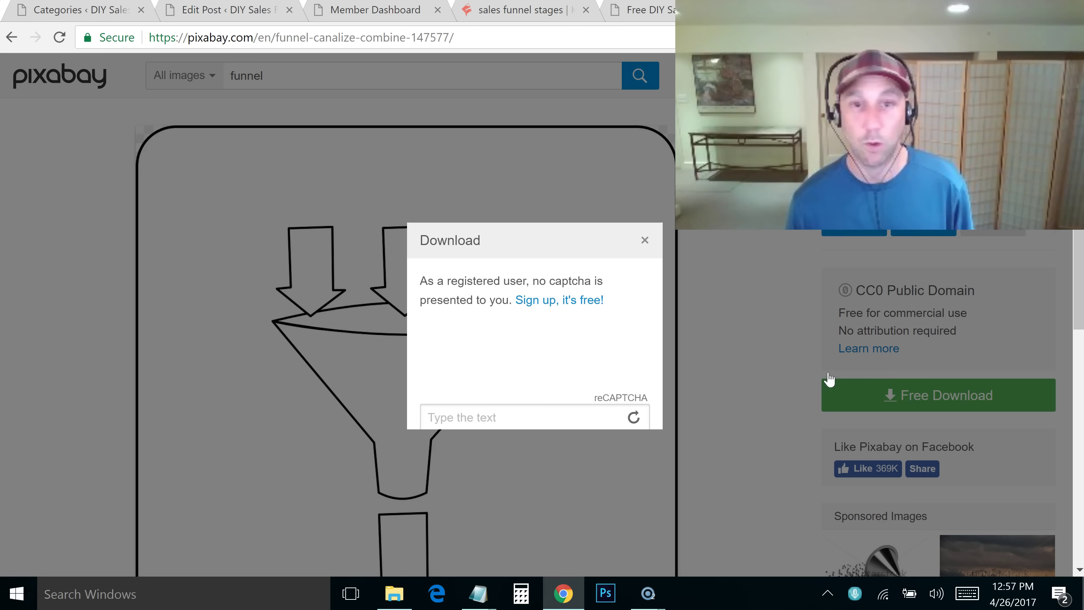
left_click(515, 387)
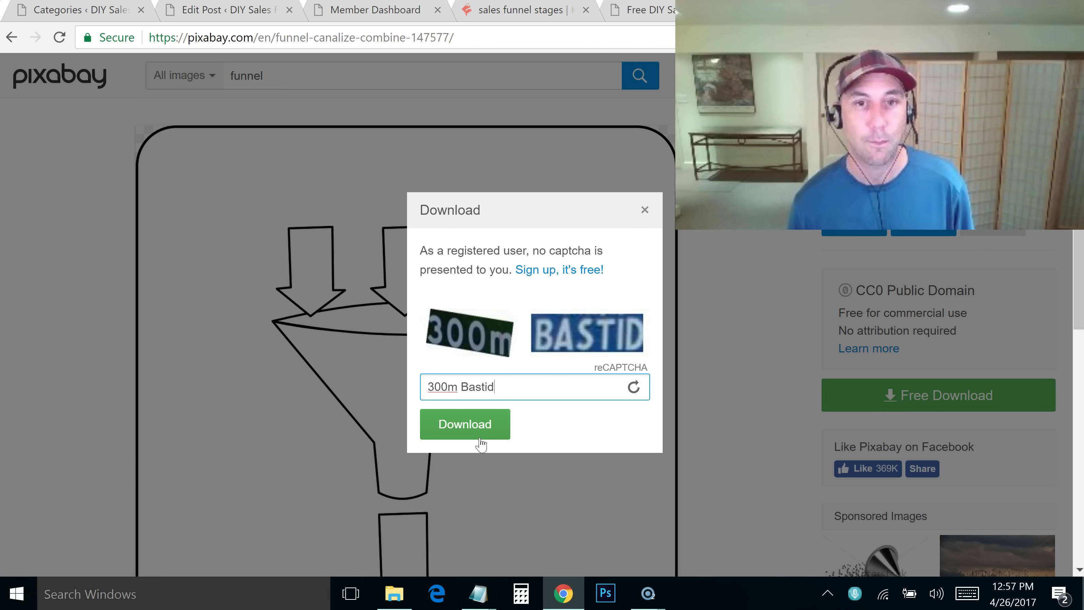
left_click(482, 424)
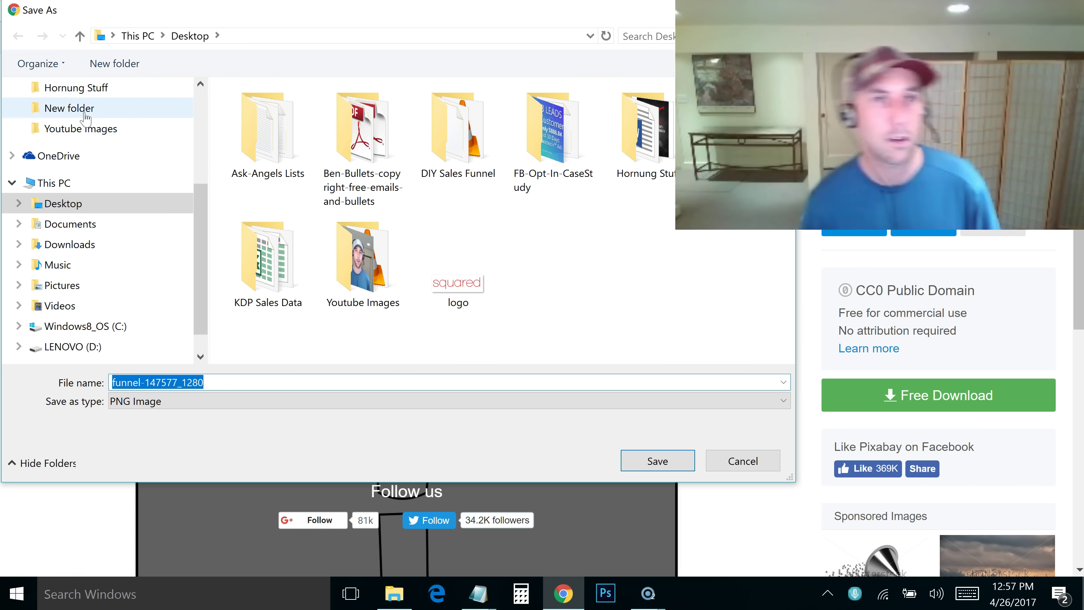
Save funnel-147577_1280.png into the DIY-Sales-Funnel folder and return to the KWFinder tab
left_click(200, 84)
left_click(136, 92)
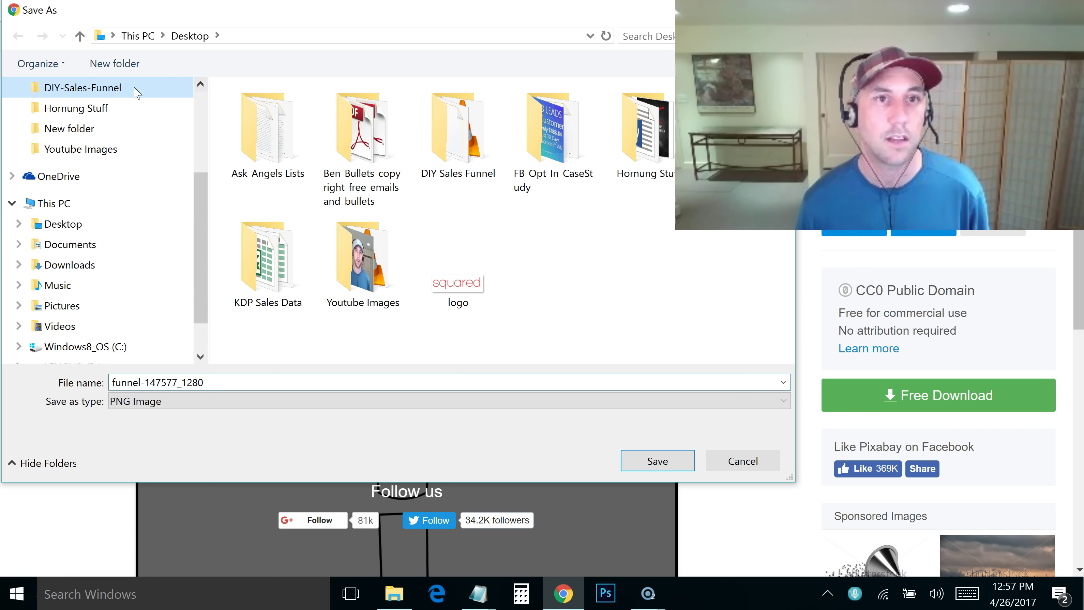
left_click(658, 462)
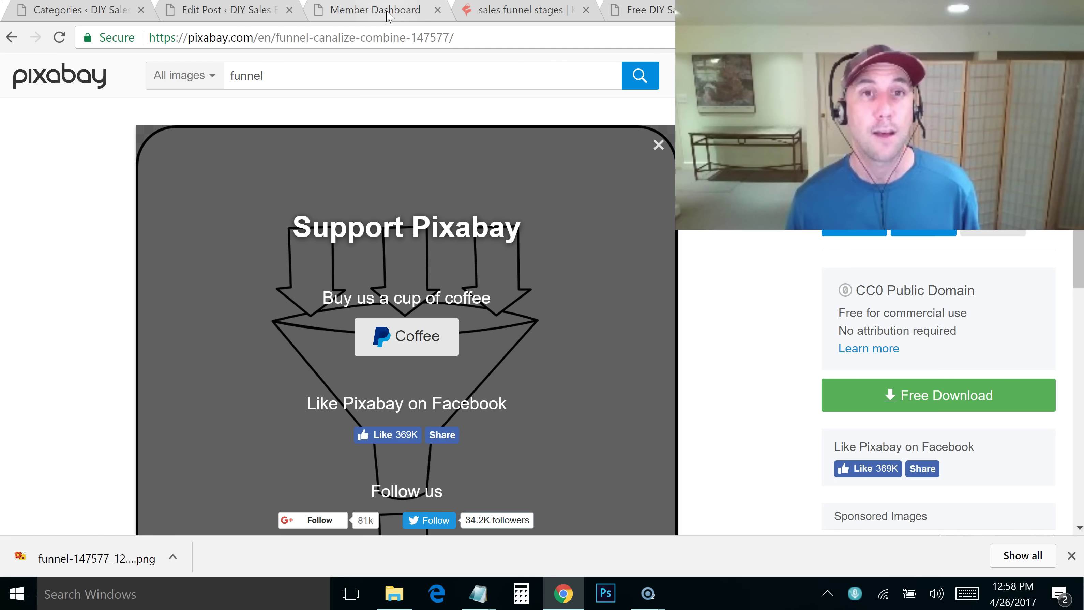
left_click(519, 9)
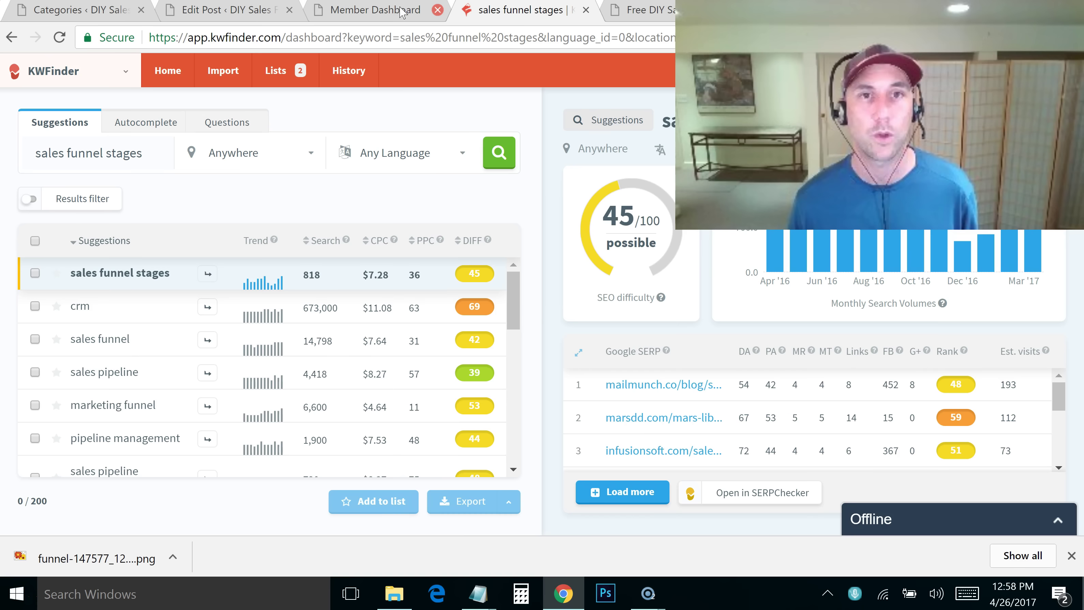
Return to the post editor and open the featured image uploader, then close it without setting an image
left_click(376, 9)
left_click(231, 11)
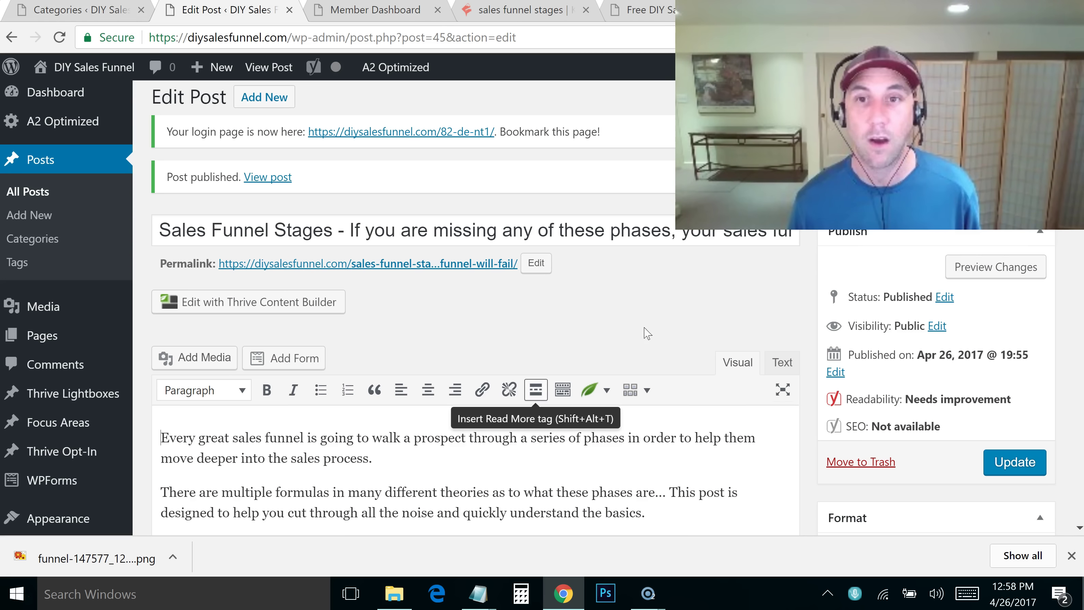
scroll(995, 329, "down", 15)
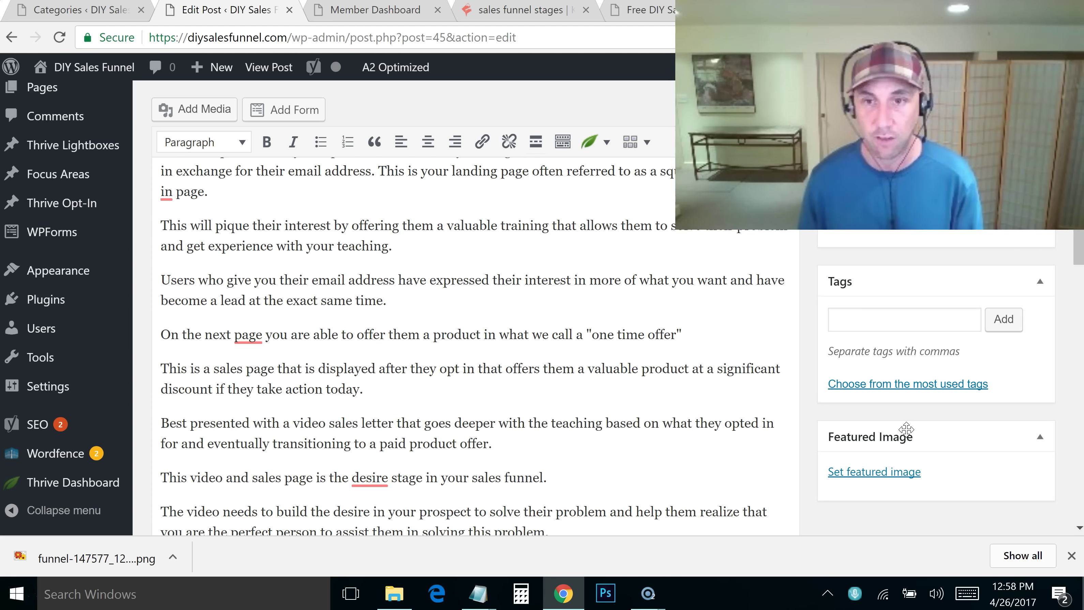
left_click(885, 478)
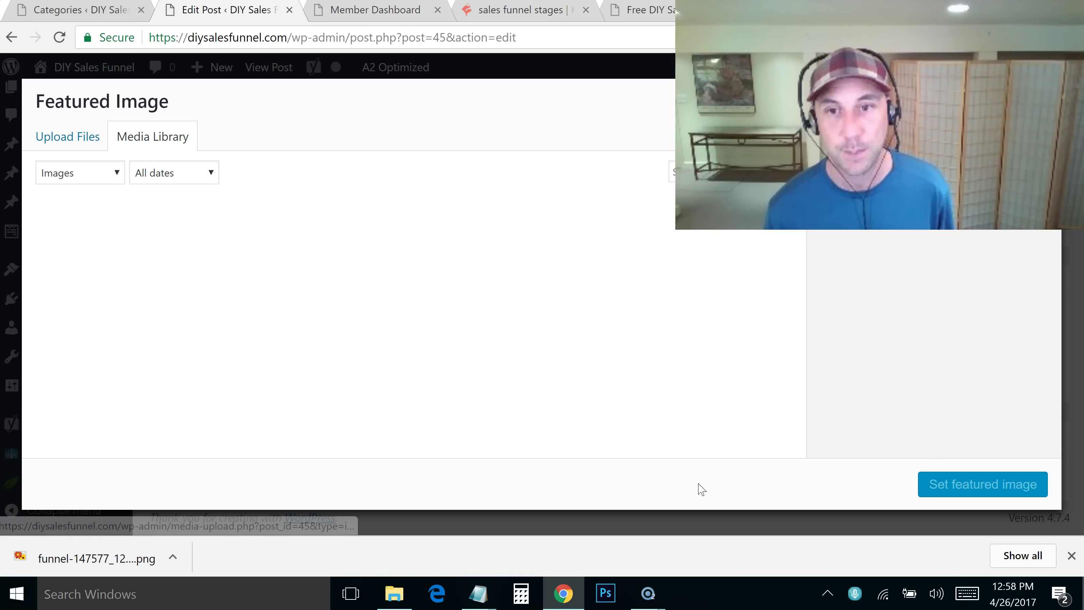
left_click(88, 140)
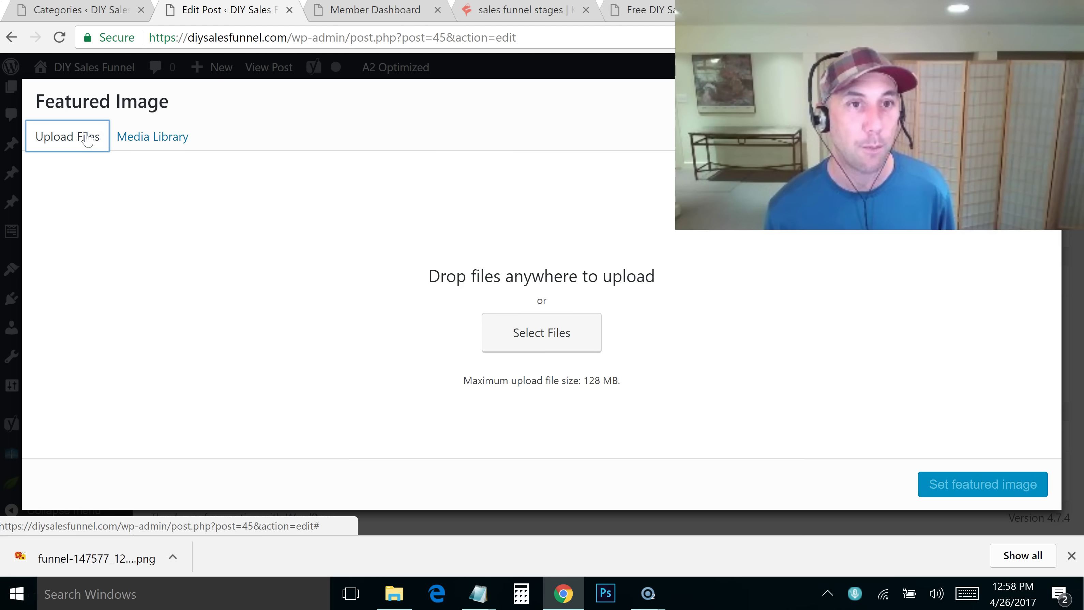
left_click(539, 328)
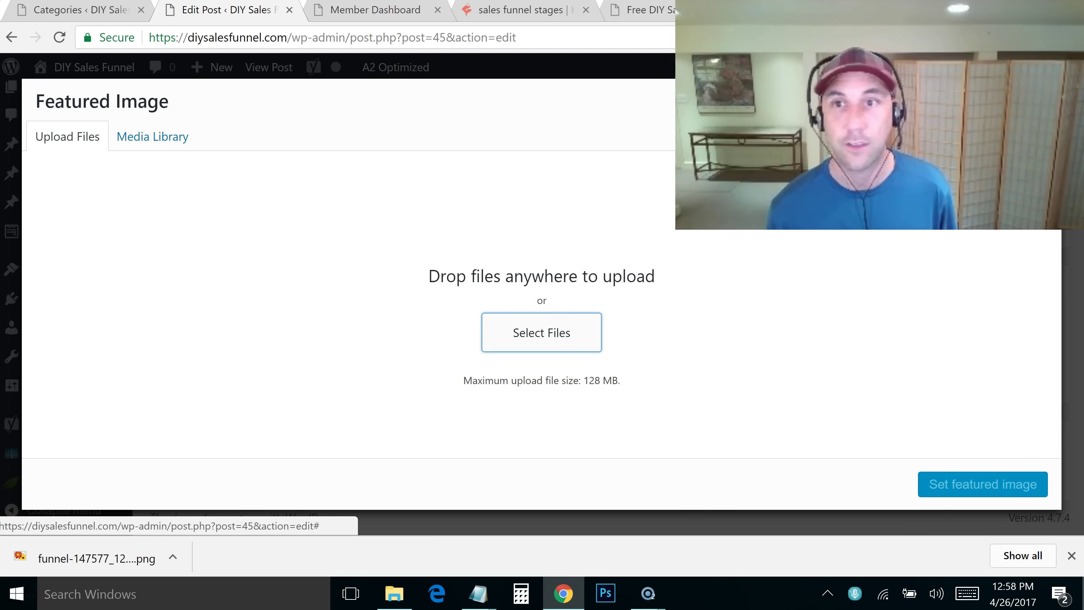
key("Escape")
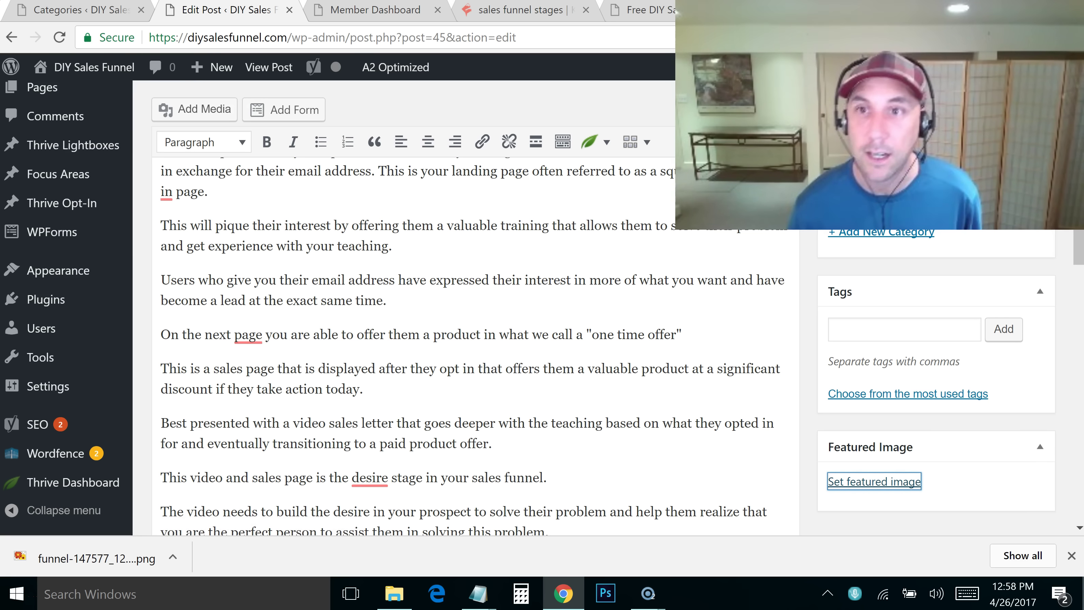
scroll(470, 342, "up", 10)
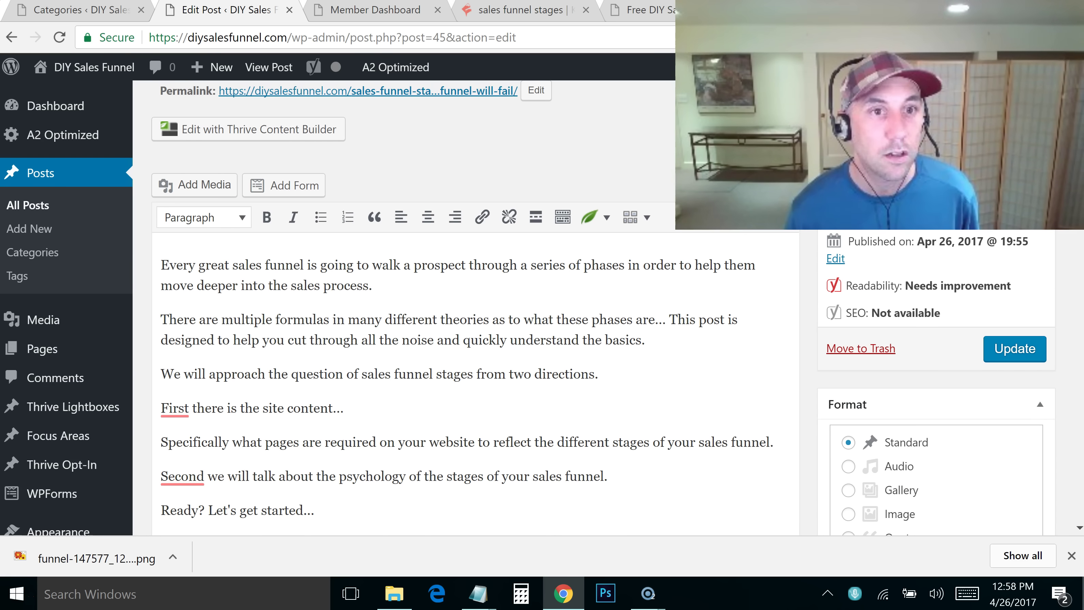
Open the Media Library in a new tab and go to its Add New upload page
middle_click(41, 317)
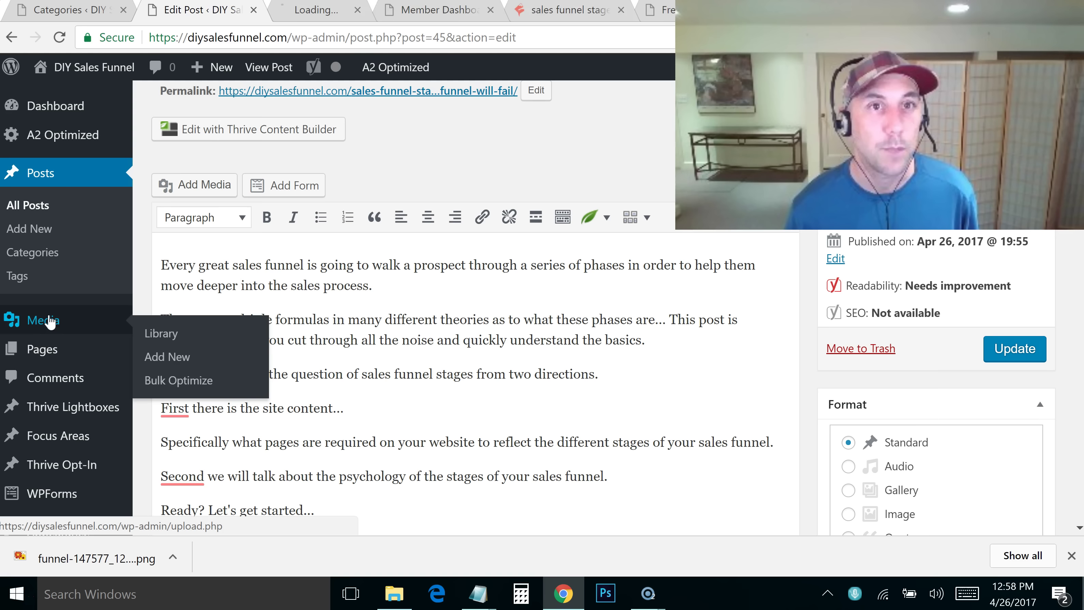
left_click(318, 10)
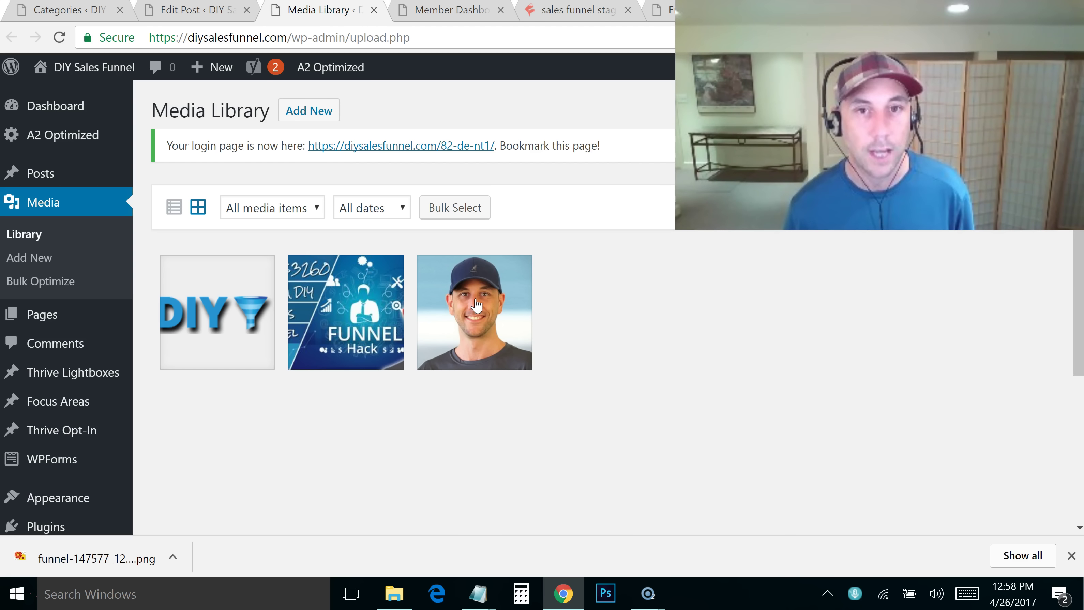
left_click(308, 110)
left_click(572, 350)
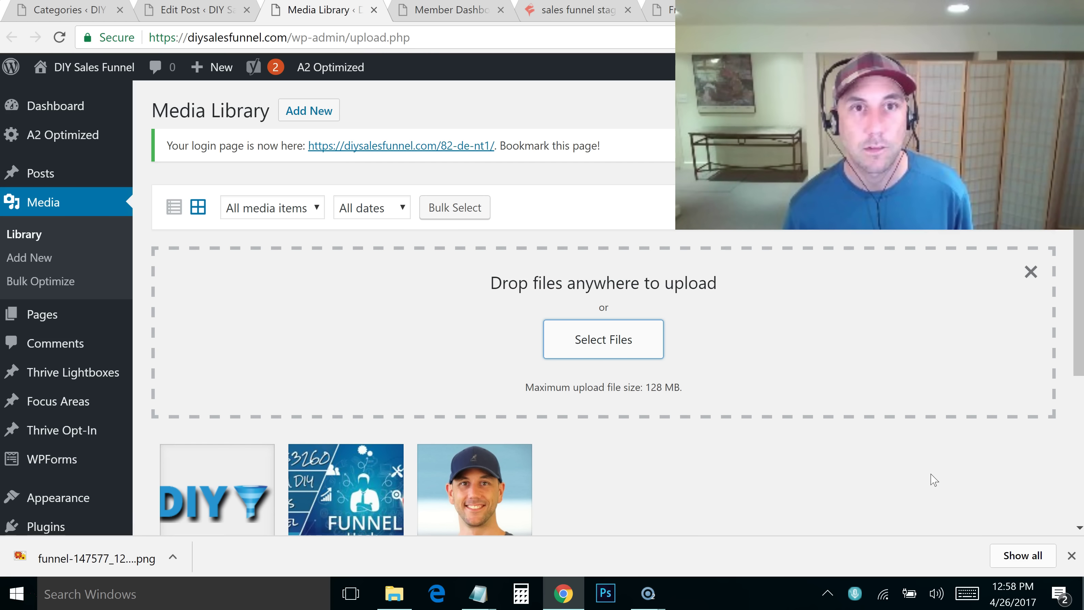
left_click(50, 264)
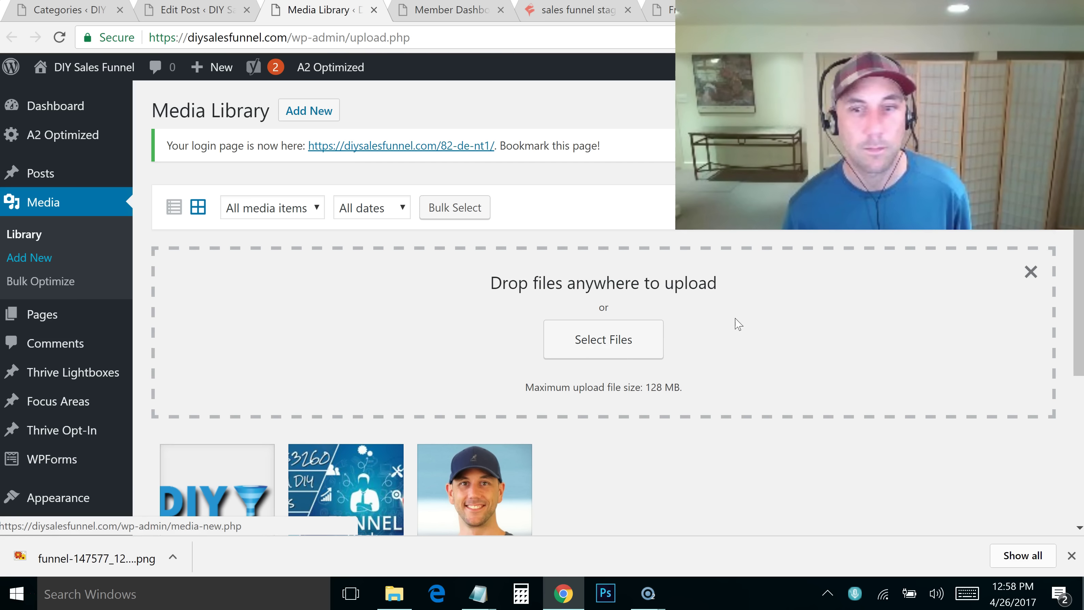
Close the downloads bar, reload the Media Library, and return to the post editor
left_click(1071, 556)
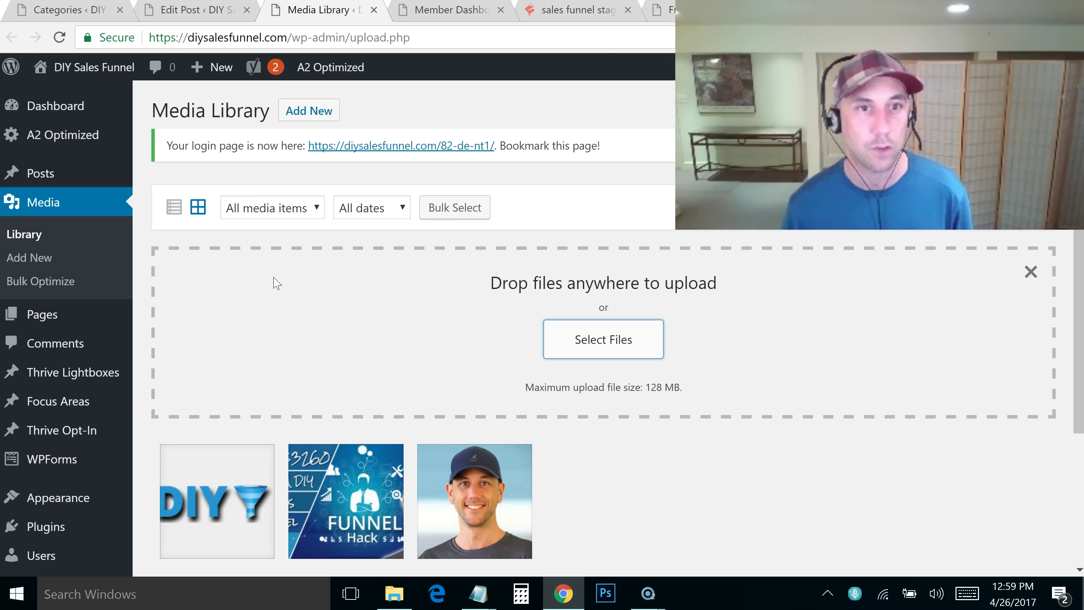
left_click(447, 32)
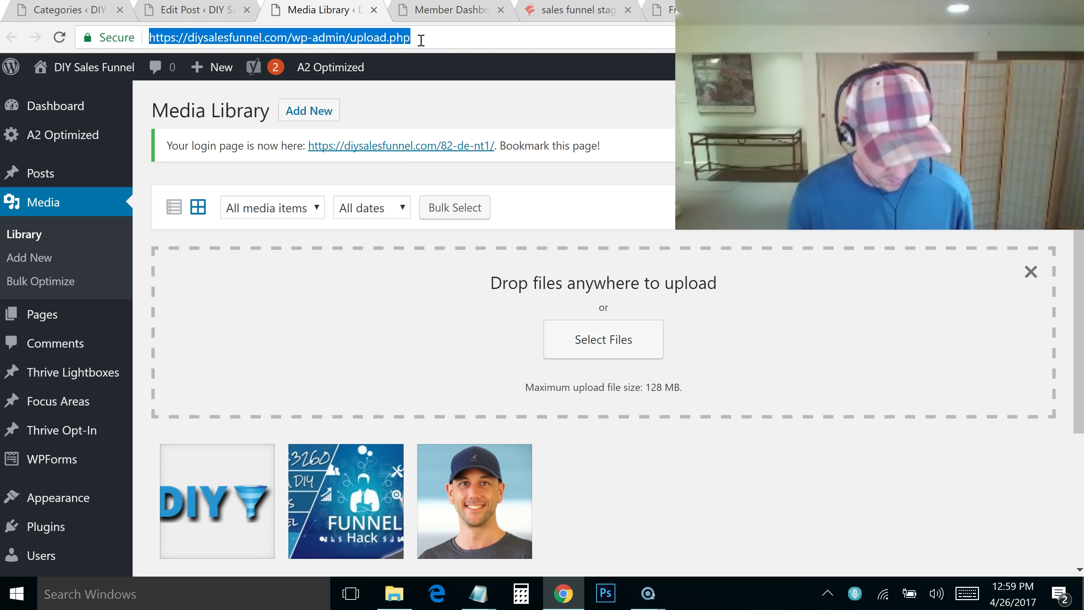
key("Return")
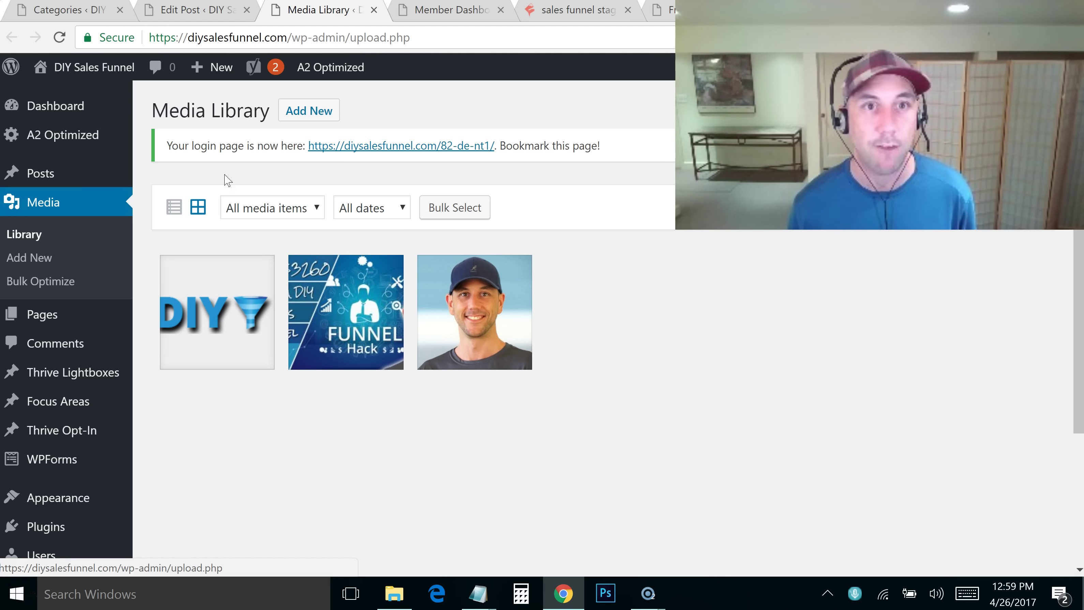
key("ctrl+shift+Tab")
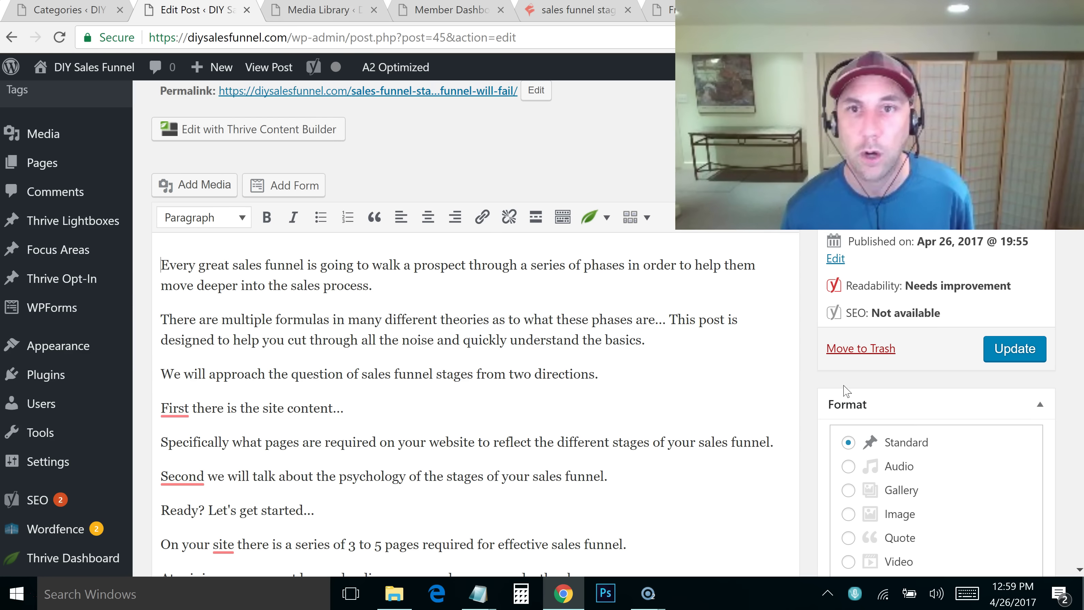
Insert the DIY FUNNEL Hack image from the Media Library at the start of the first paragraph
scroll(666, 167, "up", 3)
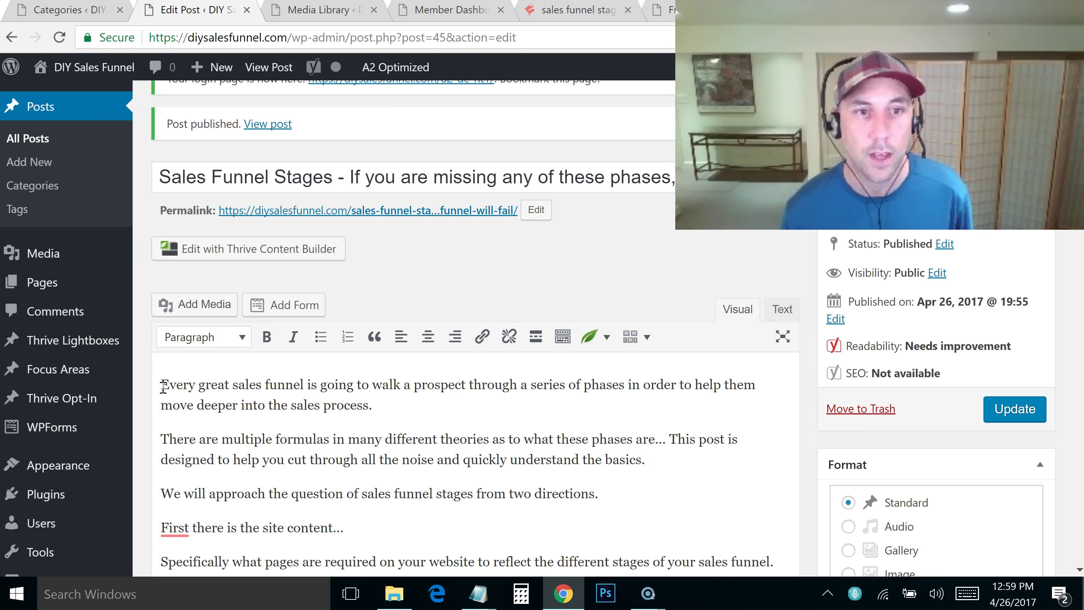
left_click(213, 307)
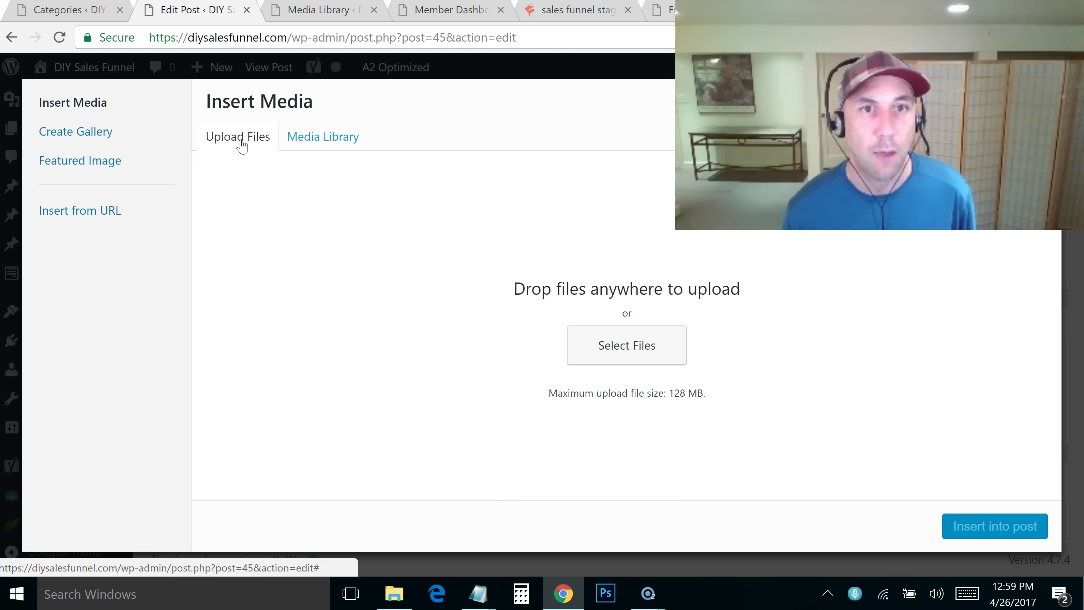
left_click(658, 355)
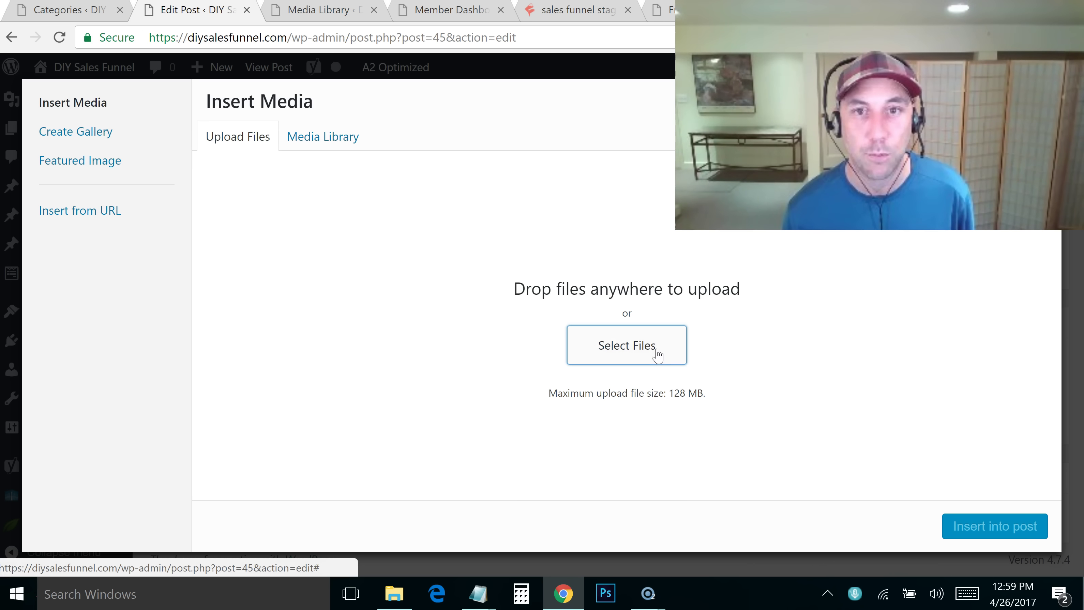
left_click(632, 361)
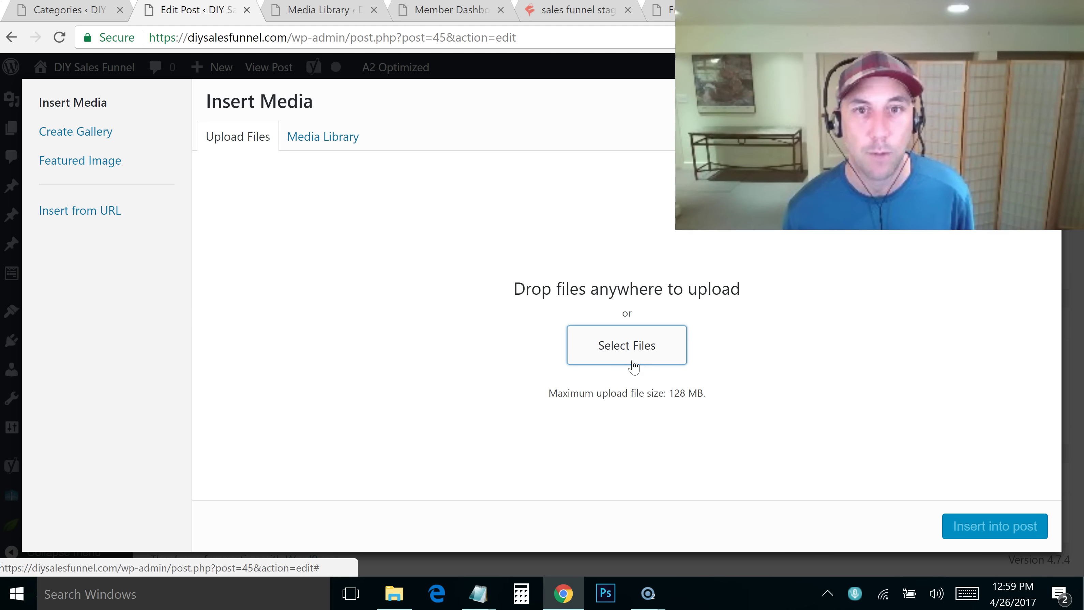
left_click(313, 147)
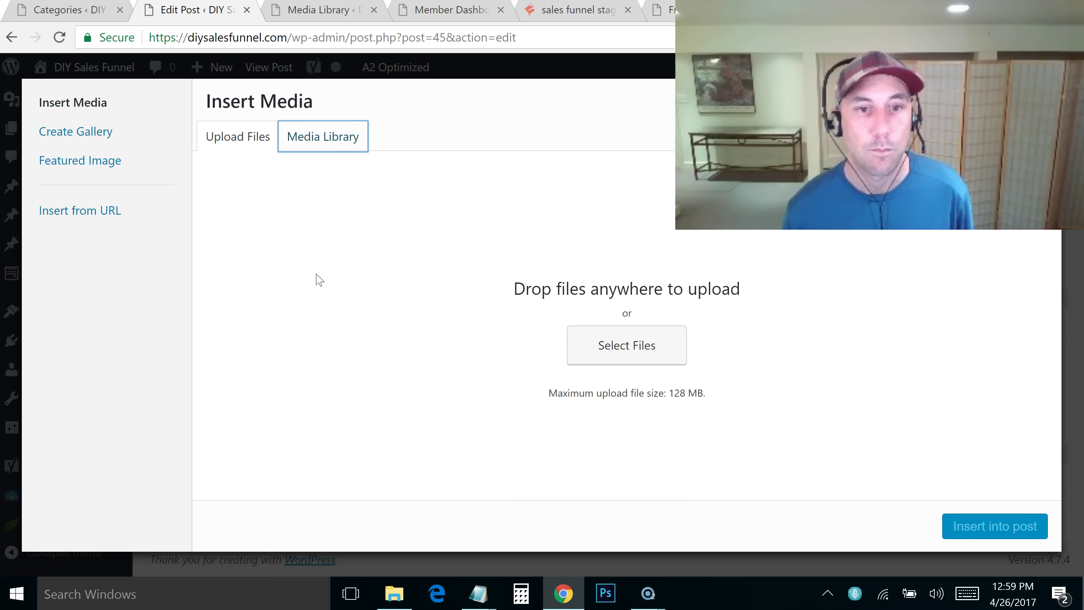
left_click(310, 145)
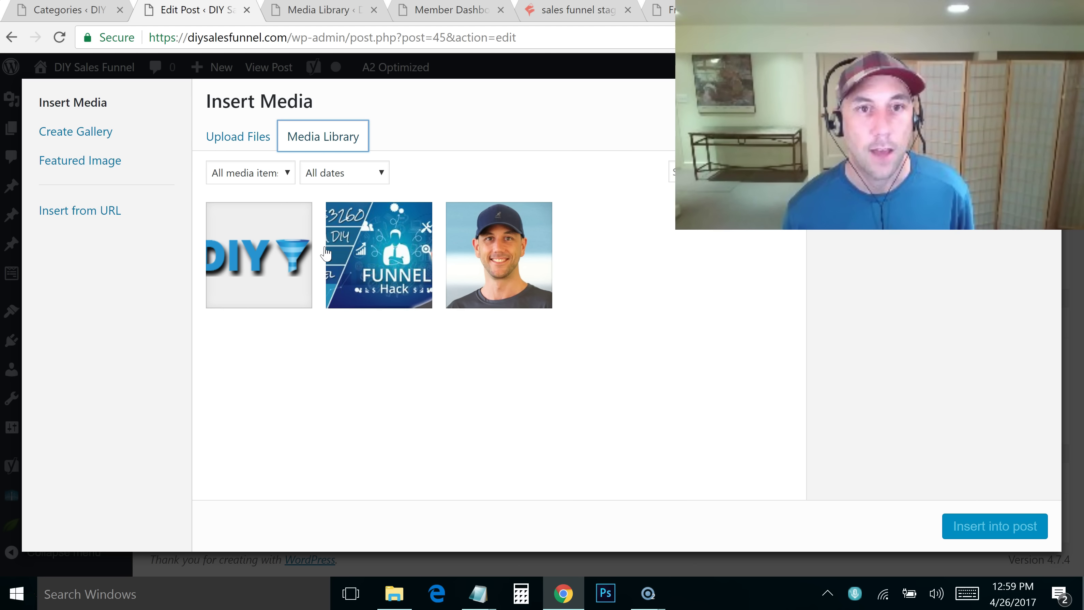
left_click(396, 270)
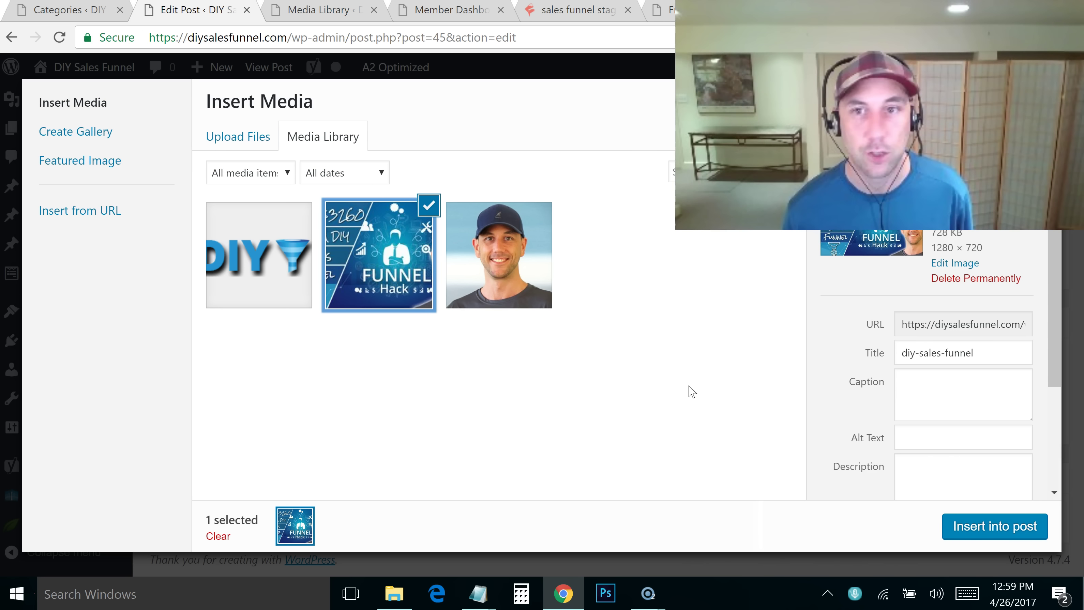
left_click(946, 526)
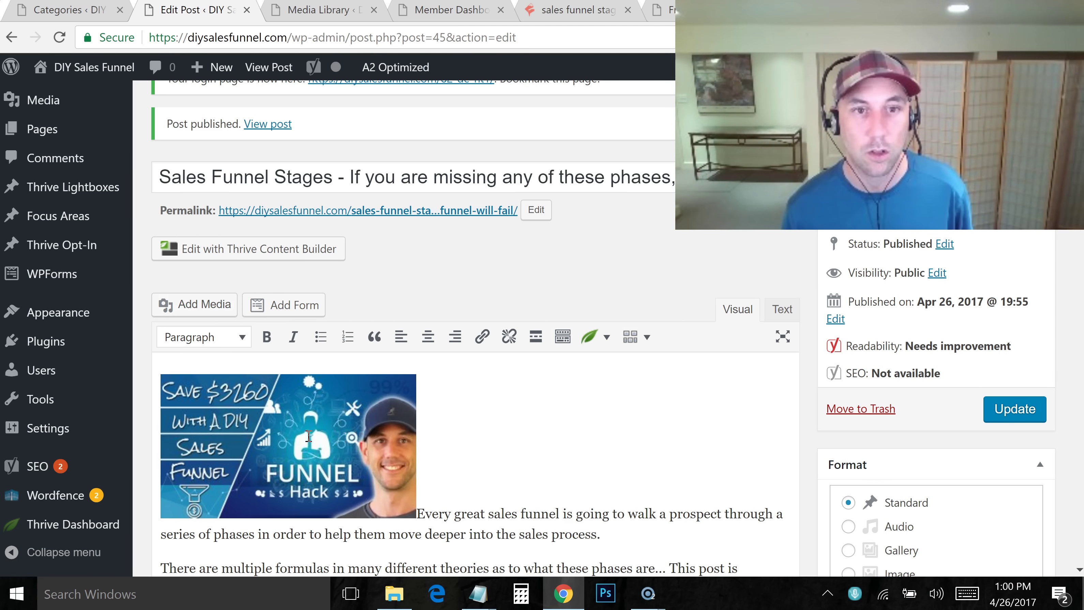
left_click(357, 420)
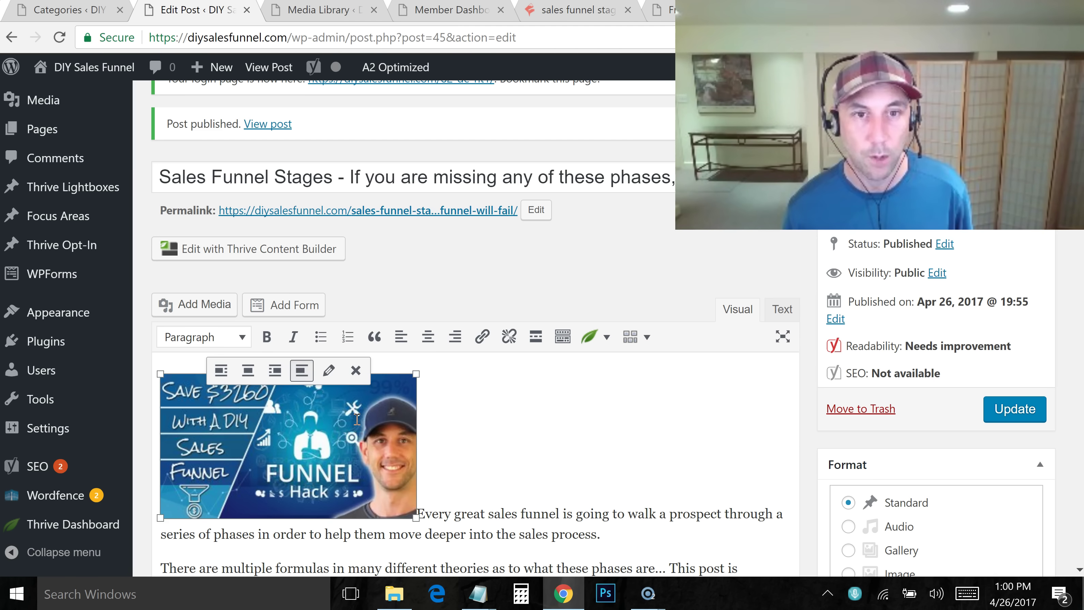
left_click(329, 371)
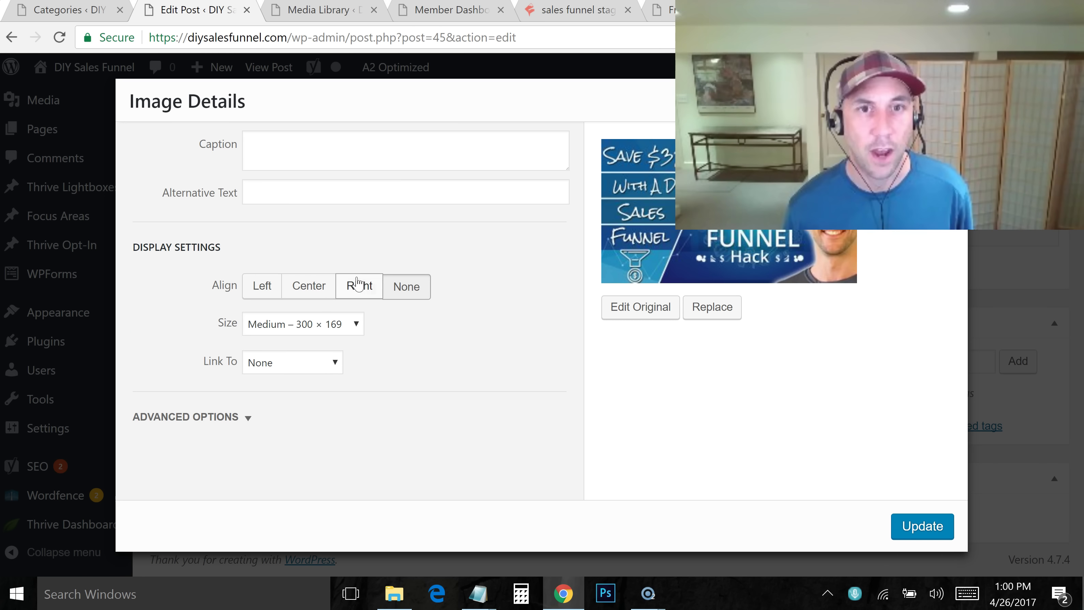
left_click(379, 288)
left_click(350, 292)
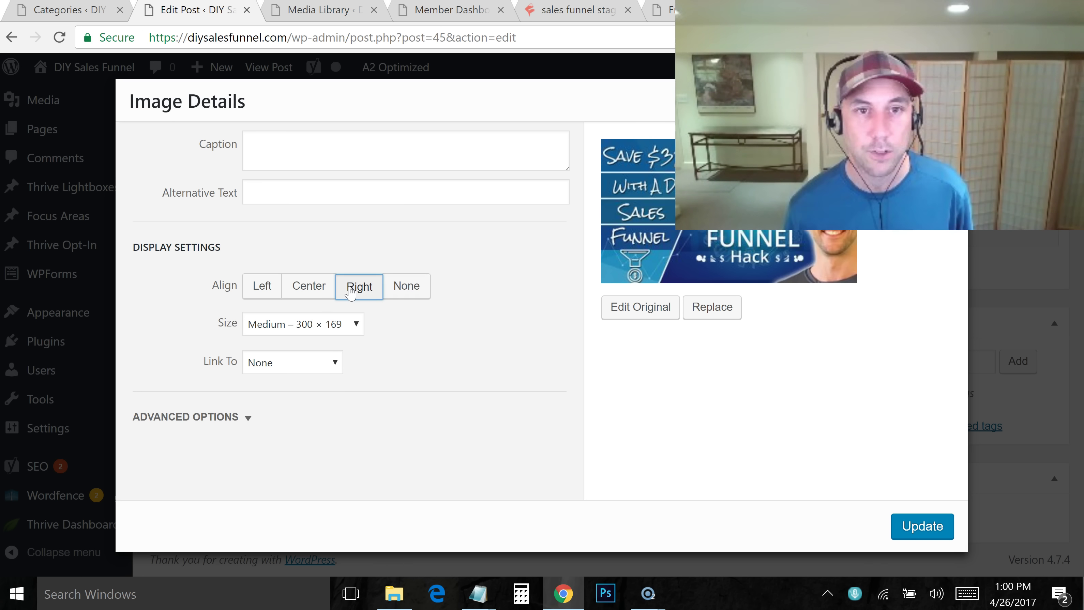
left_click(306, 368)
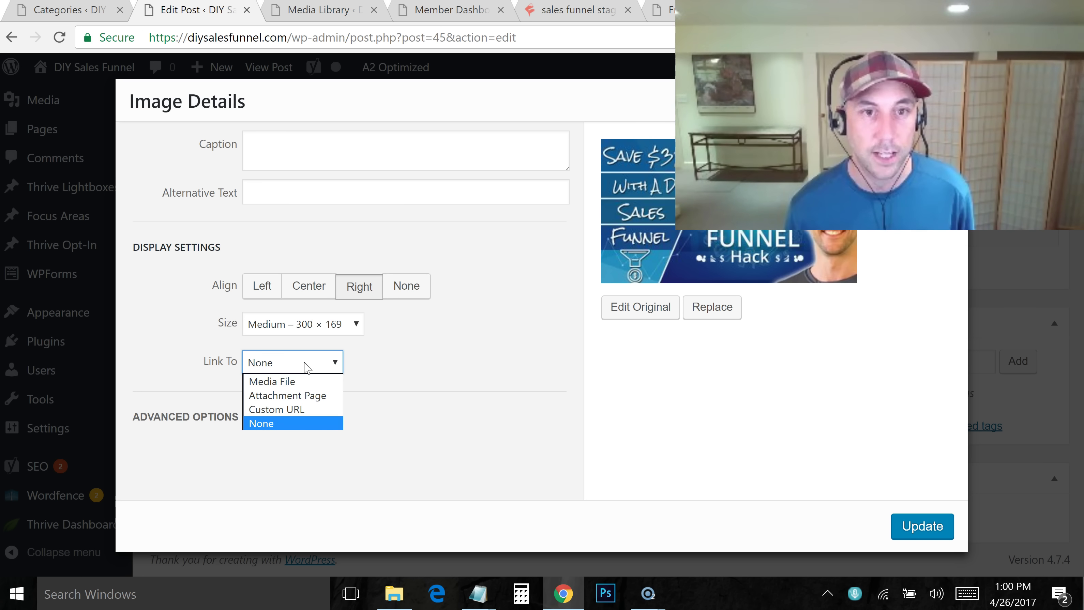
left_click(307, 410)
left_click(311, 392)
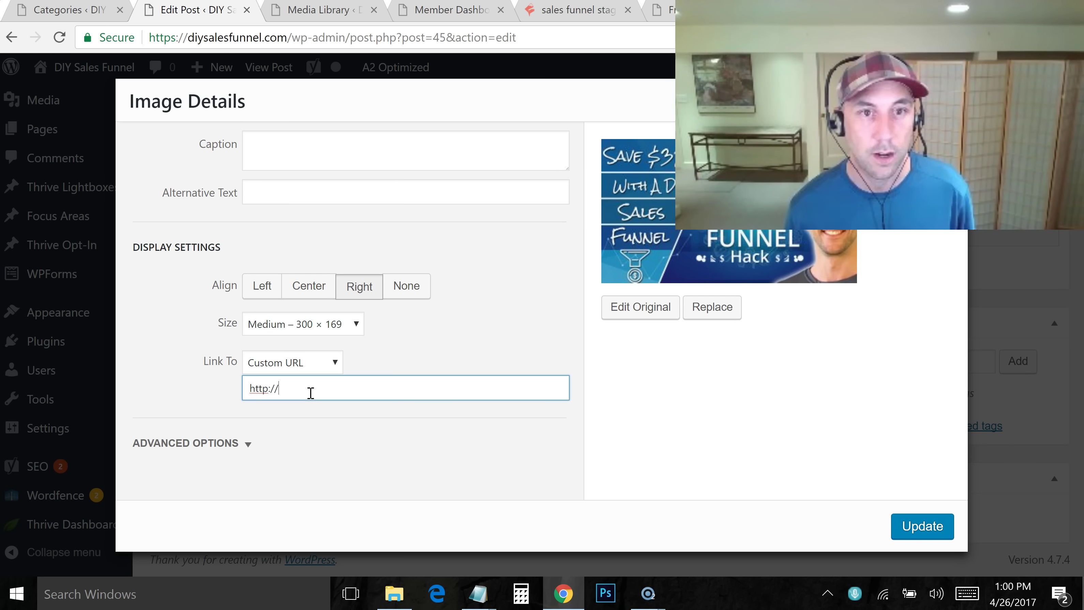
type("ww")
key("BackSpace")
key("BackSpace")
key("BackSpace")
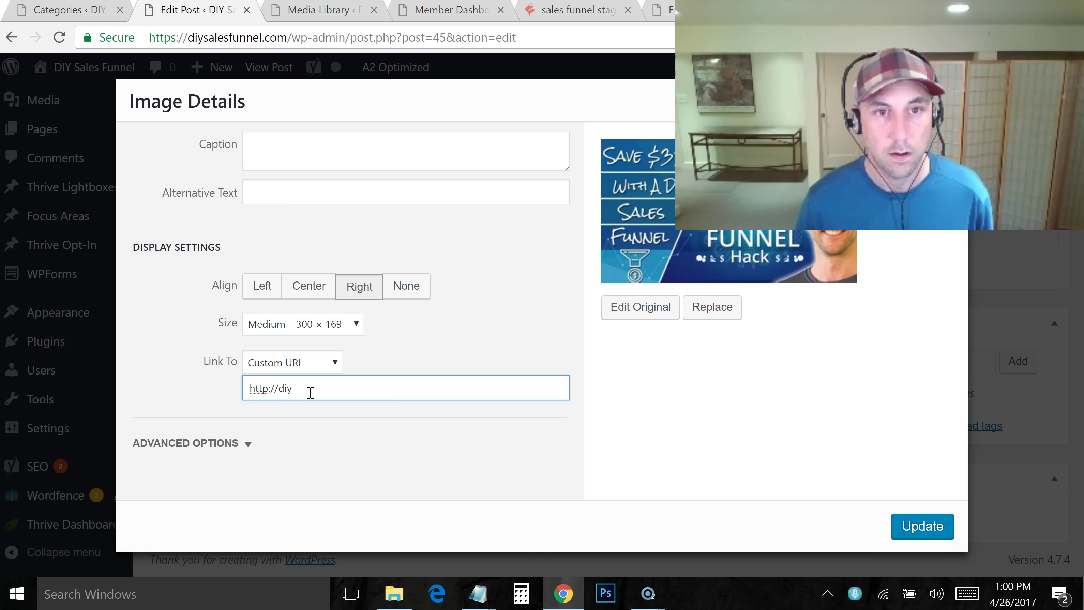
type("/diysalesfunnel.com")
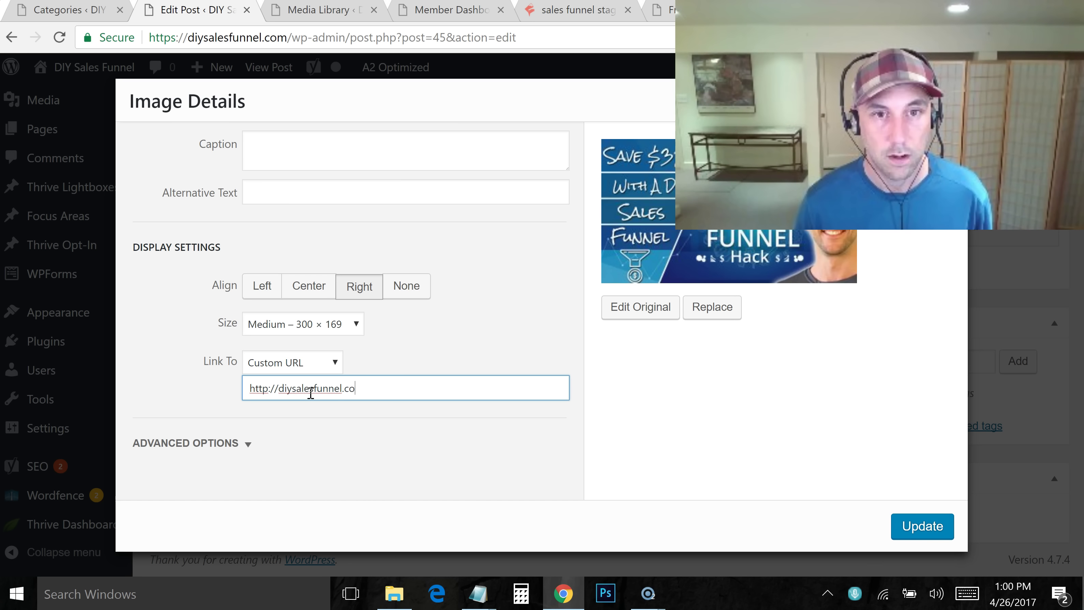
left_click(934, 531)
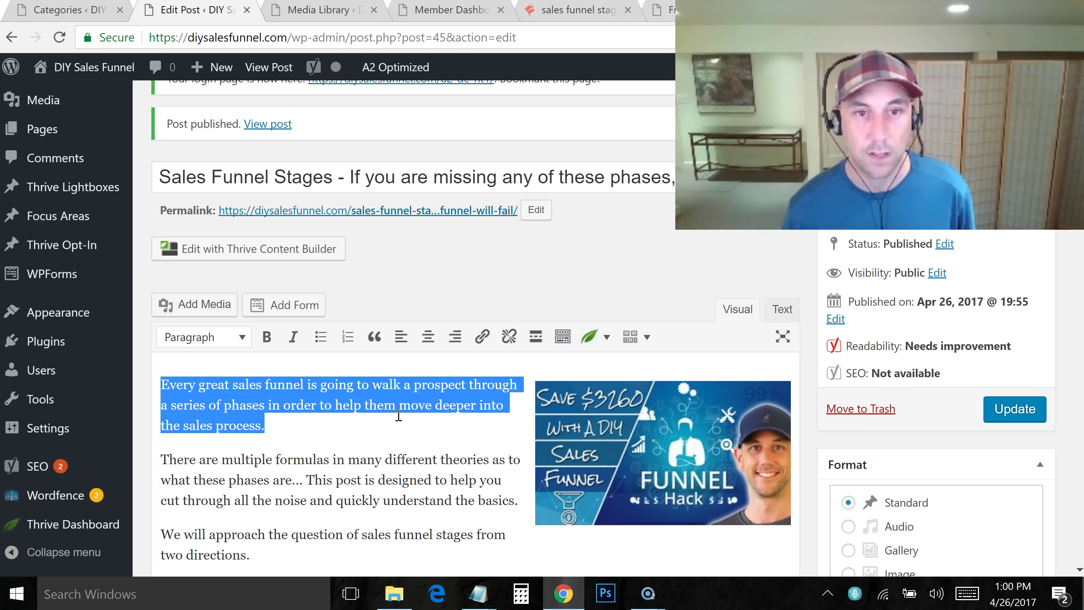
Update the published post with the image changes and open a new browser tab
left_click(398, 416)
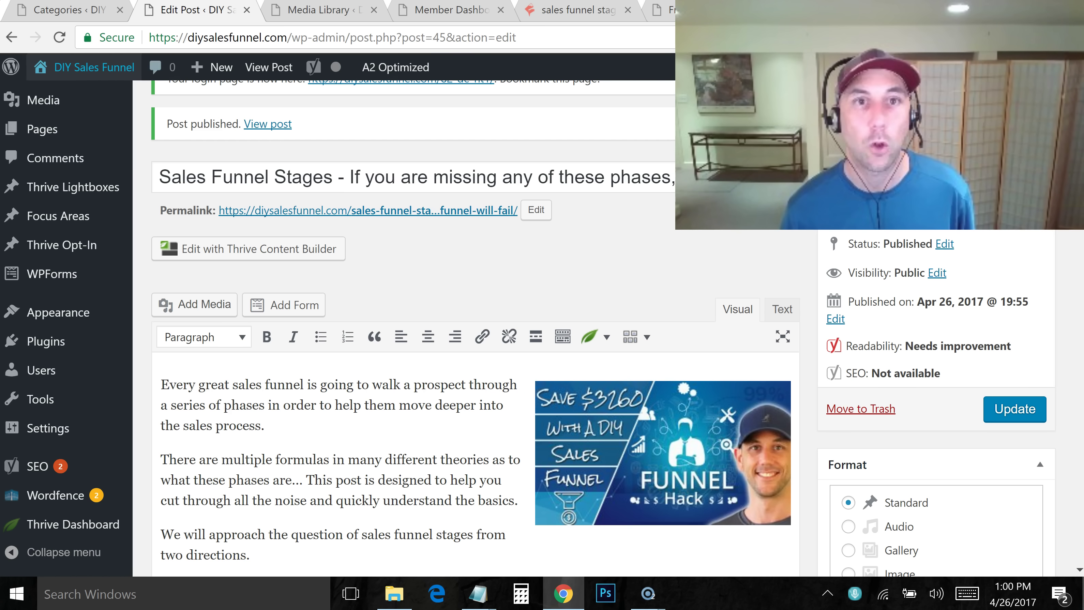
left_click(345, 11)
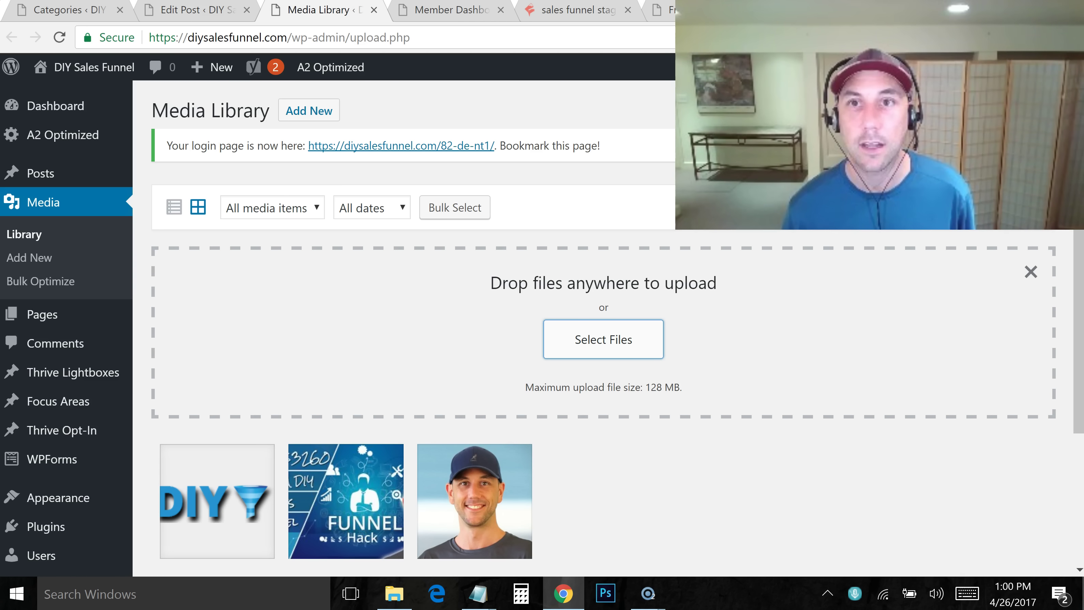
key("ctrl+t")
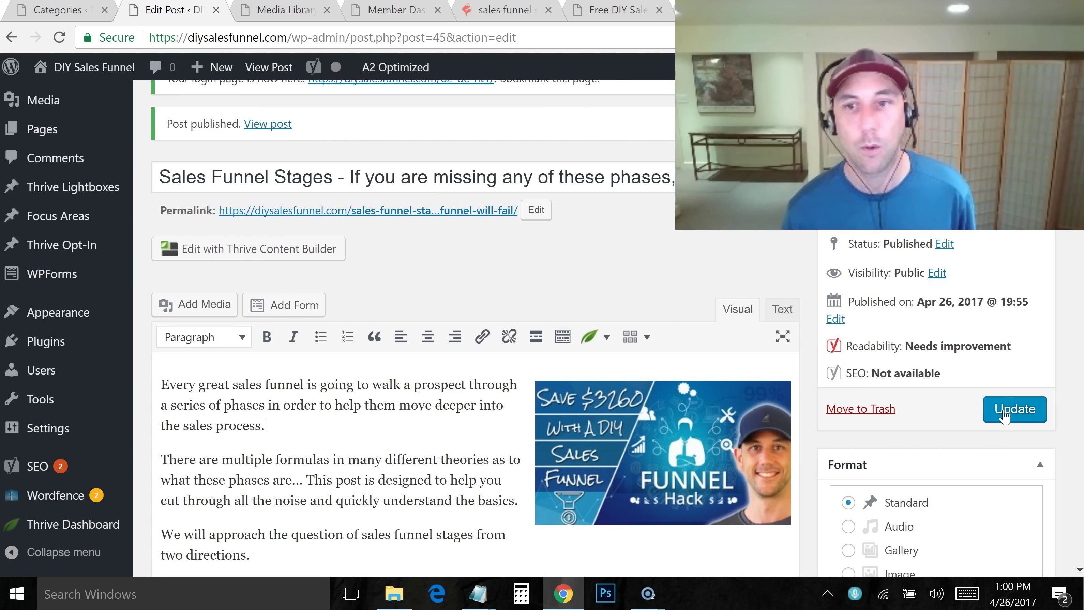
left_click(1017, 410)
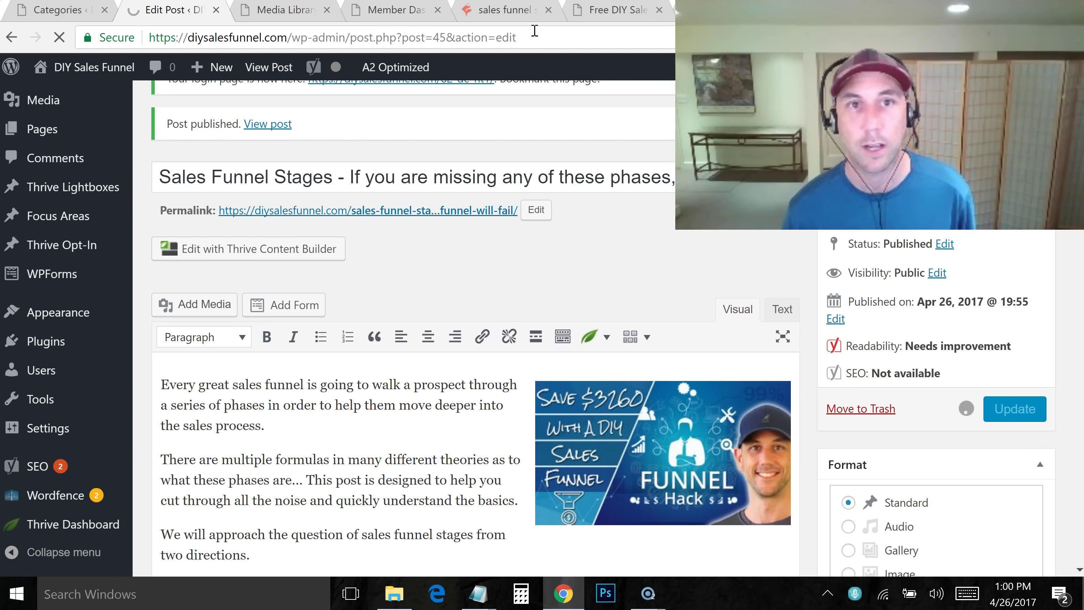
key("ctrl+t")
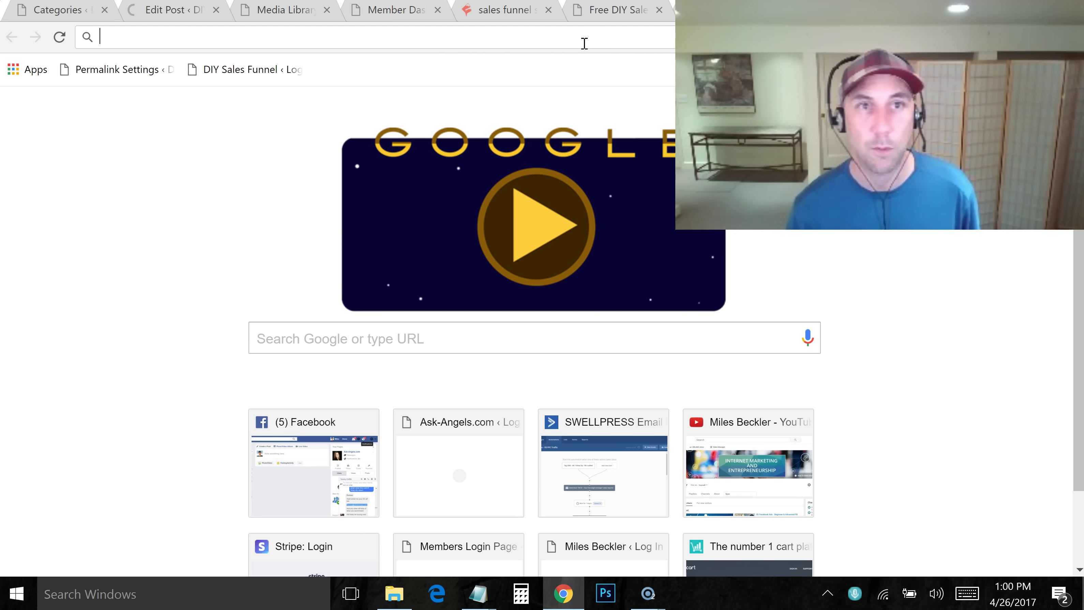
Search the YouTube channel for 'sales funnel stages' and open the Marketing Funnel Stages video
type("youtube.com/milesb")
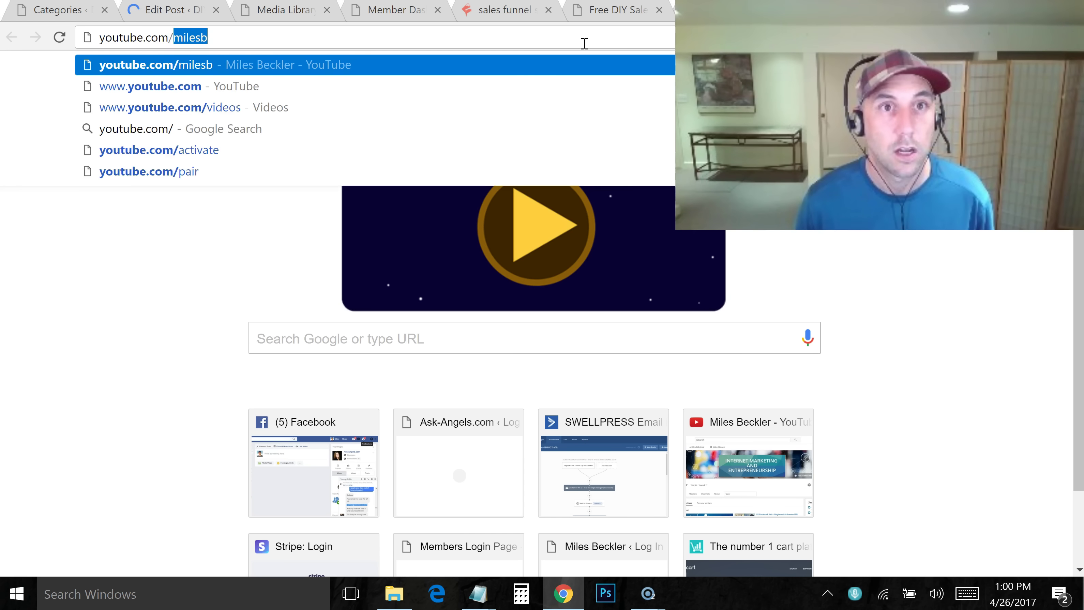
key("Return")
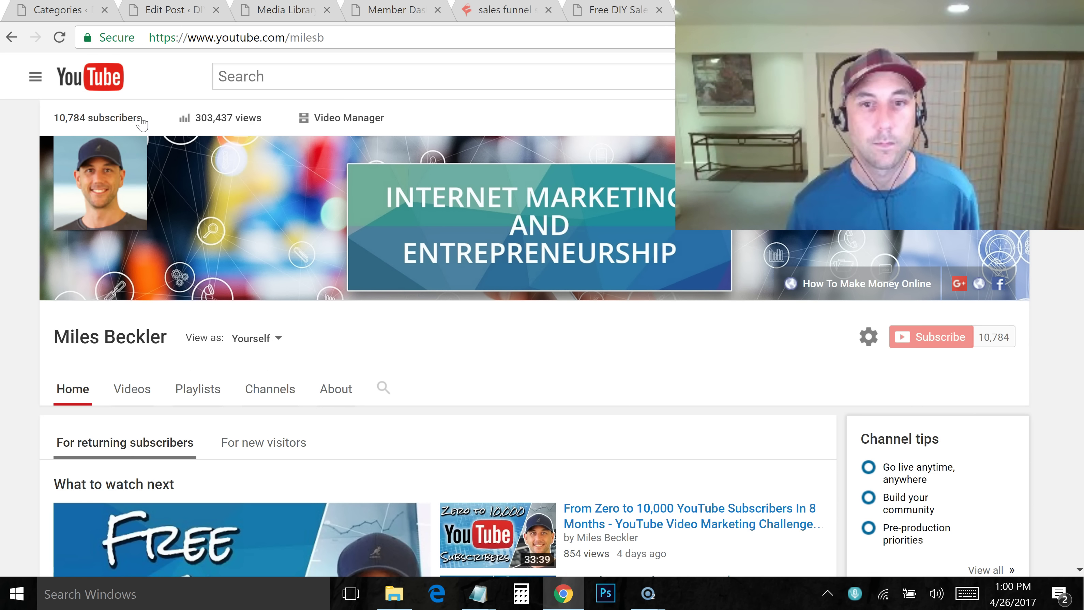
left_click(384, 387)
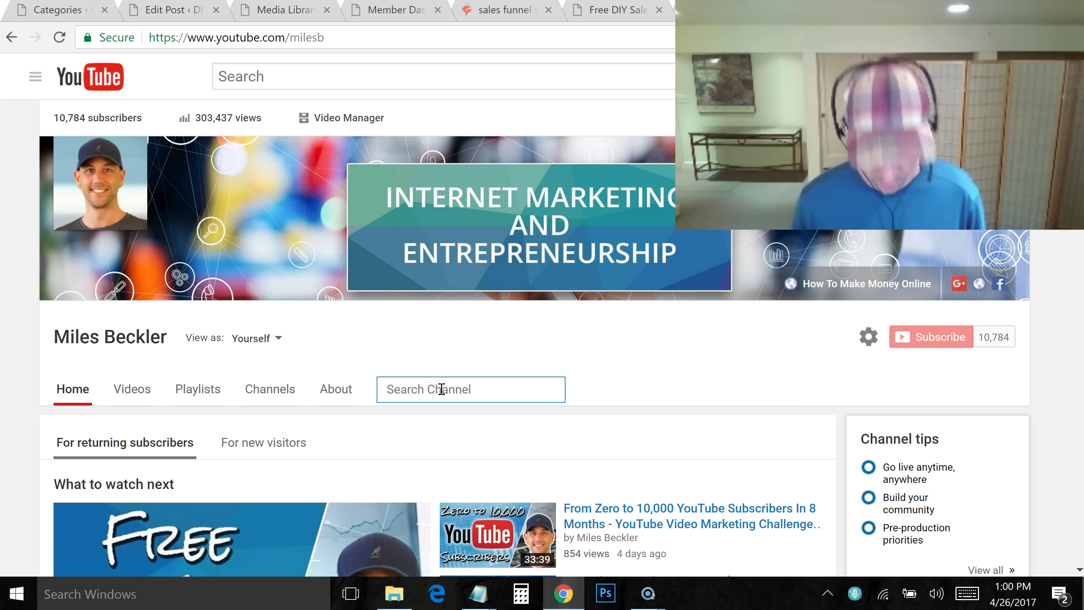
type("sales fun")
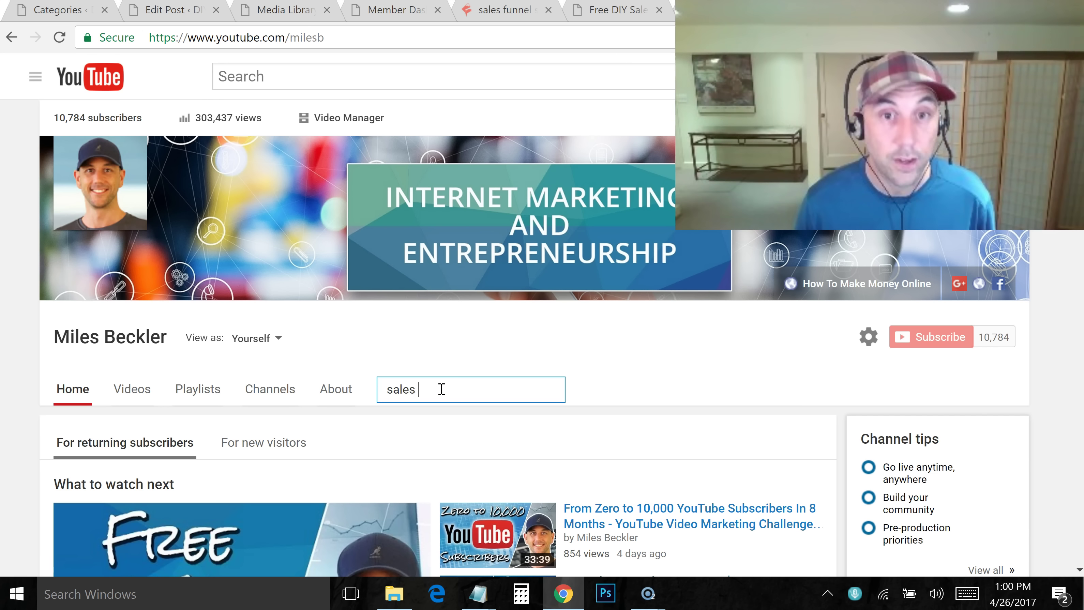
type("nel stages")
key("Return")
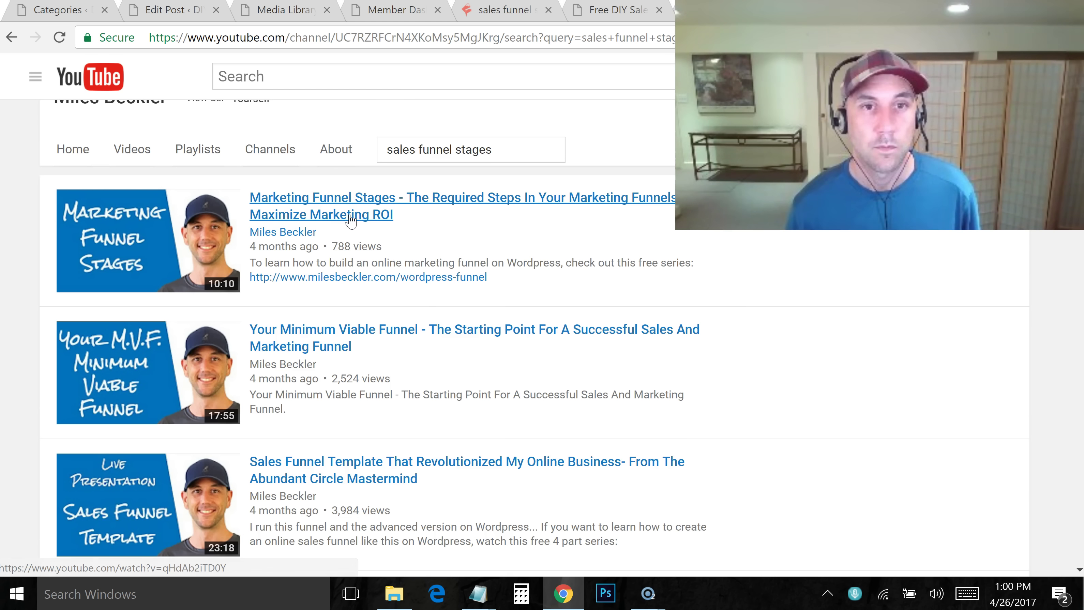
right_click(358, 213)
left_click(345, 220)
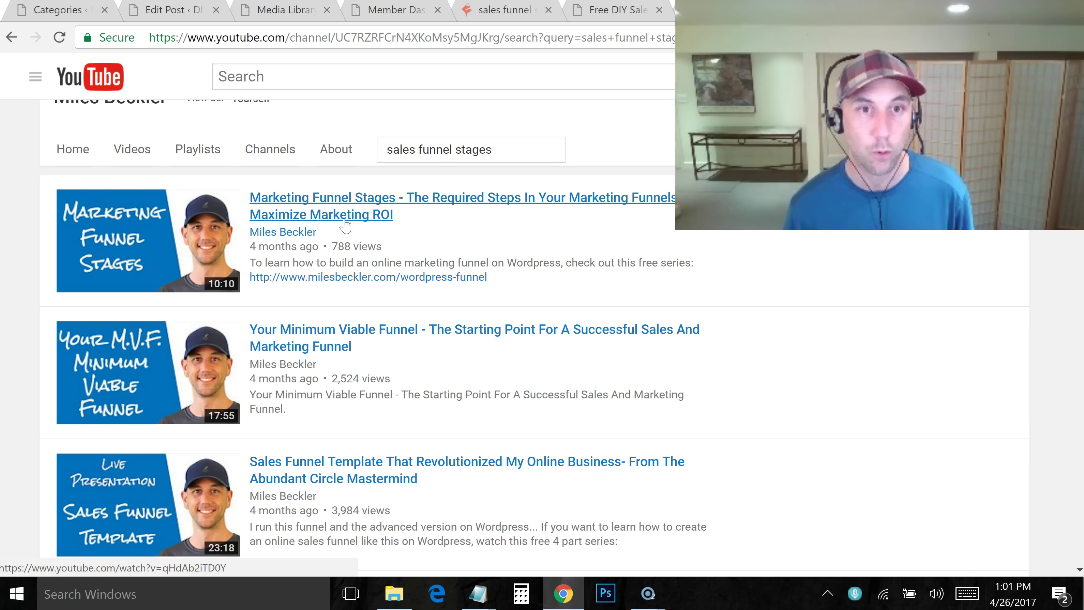
left_click(345, 226)
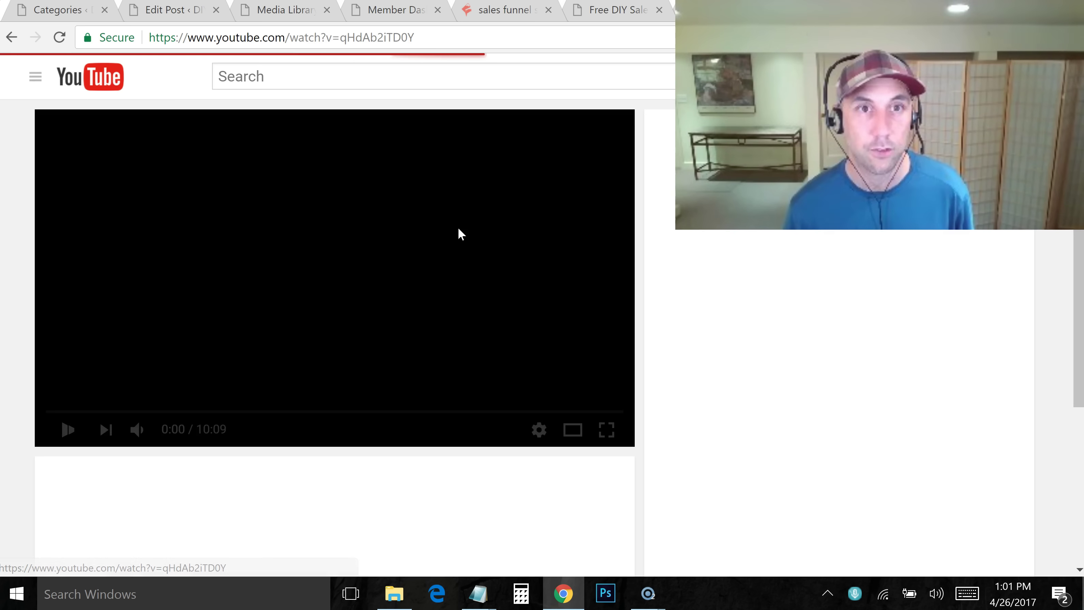
Pause the video and select its entire Share > Embed iframe code
left_click(75, 425)
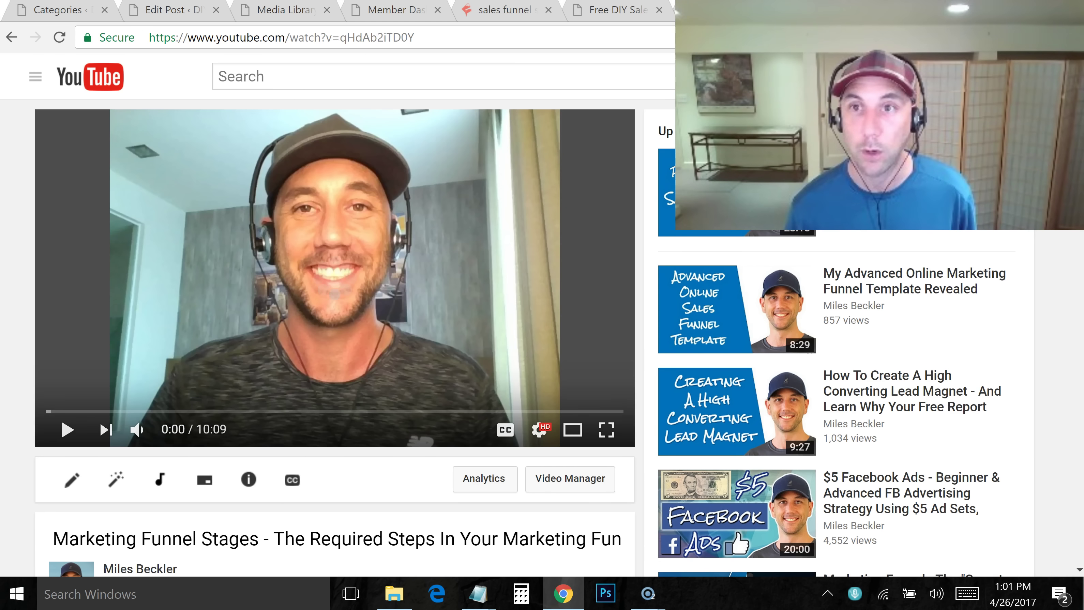
scroll(145, 352, "down", 5)
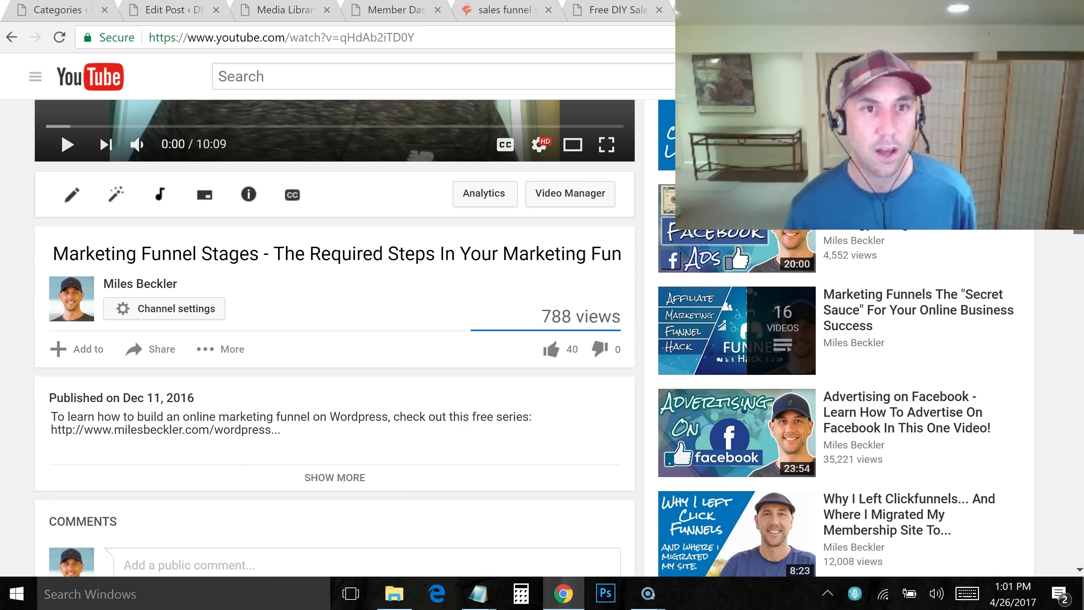
left_click(146, 349)
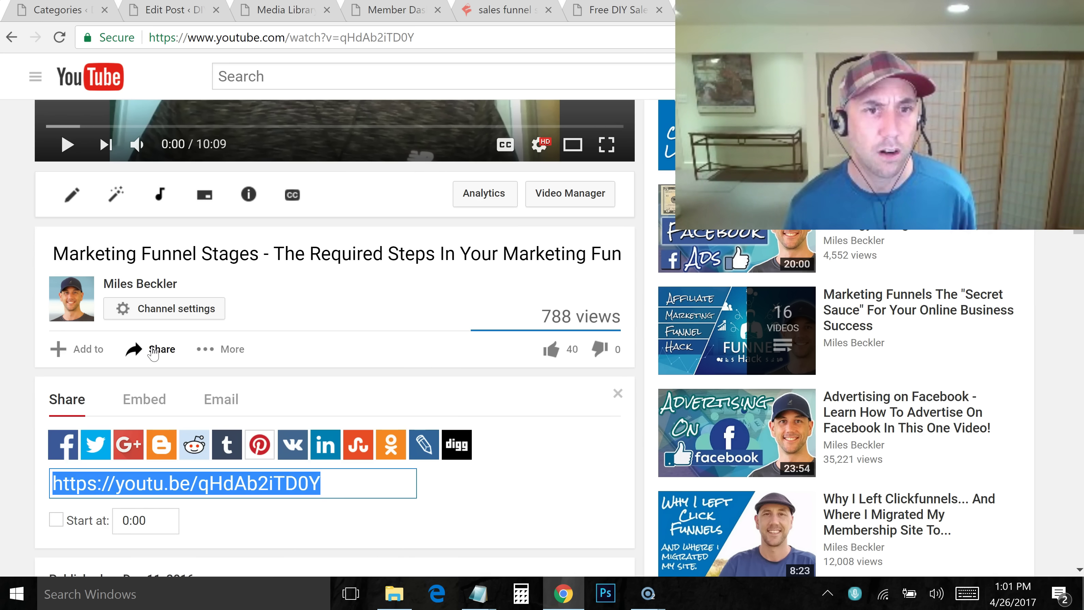
left_click(146, 408)
left_click(213, 453)
double_click(201, 445)
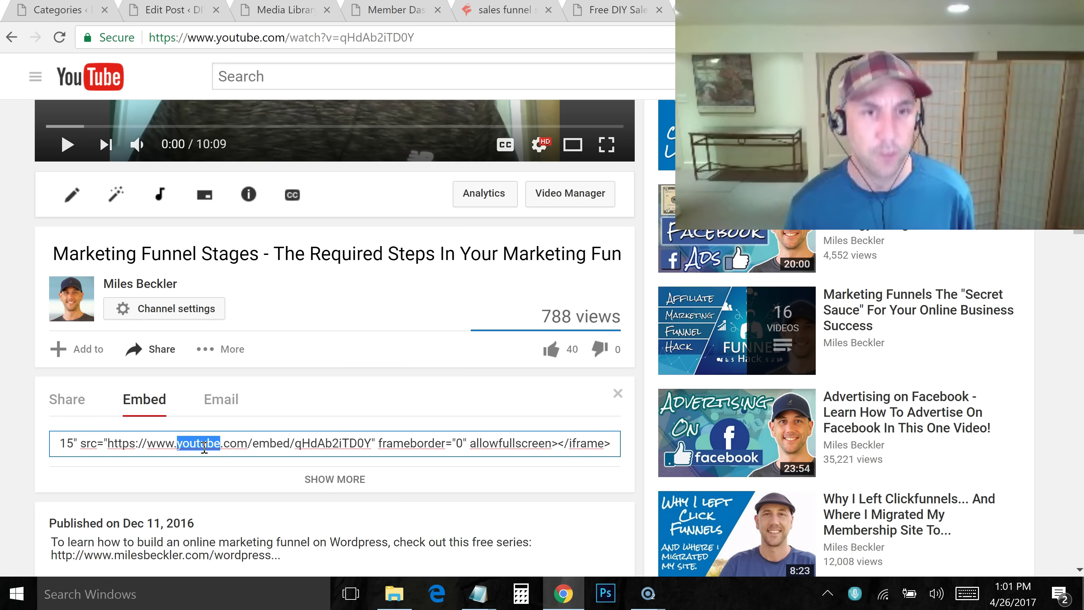
left_click(205, 445)
triple_click(204, 447)
key("ctrl+c")
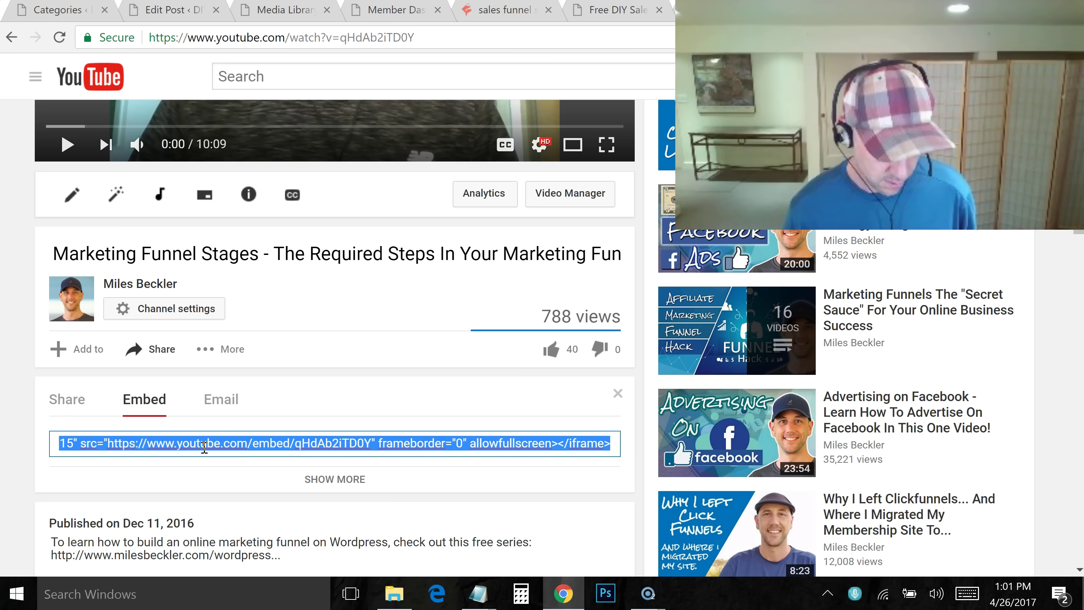
left_click(692, 10)
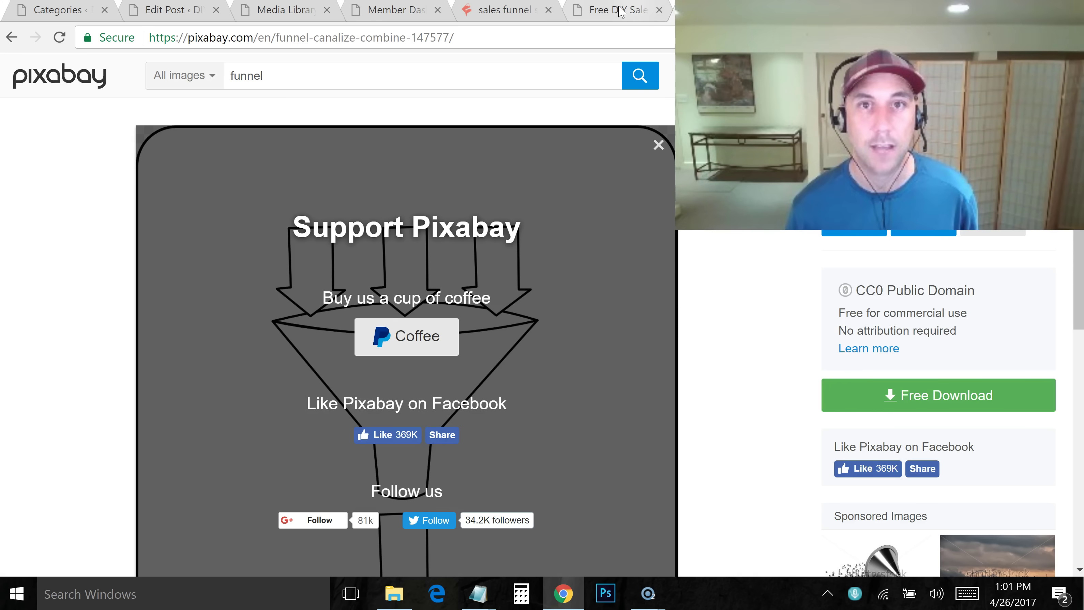
Go back to the post editor and place the caret after 'Ready? Let's get started...'
left_click(569, 18)
left_click(396, 19)
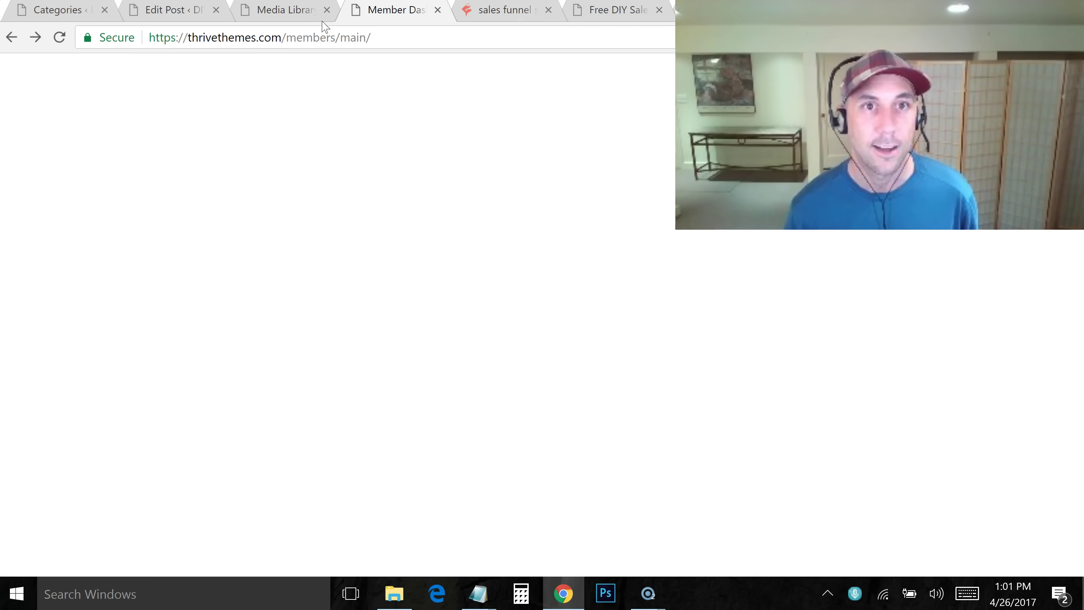
left_click(304, 19)
left_click(144, 16)
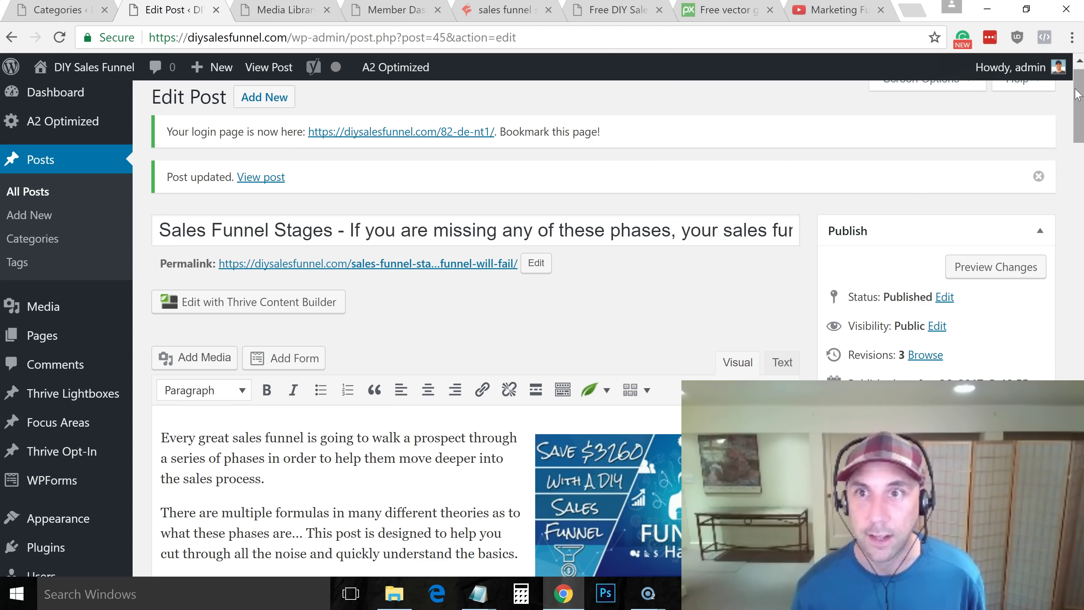
left_click_drag(1080, 115, 1079, 159)
left_click(346, 294)
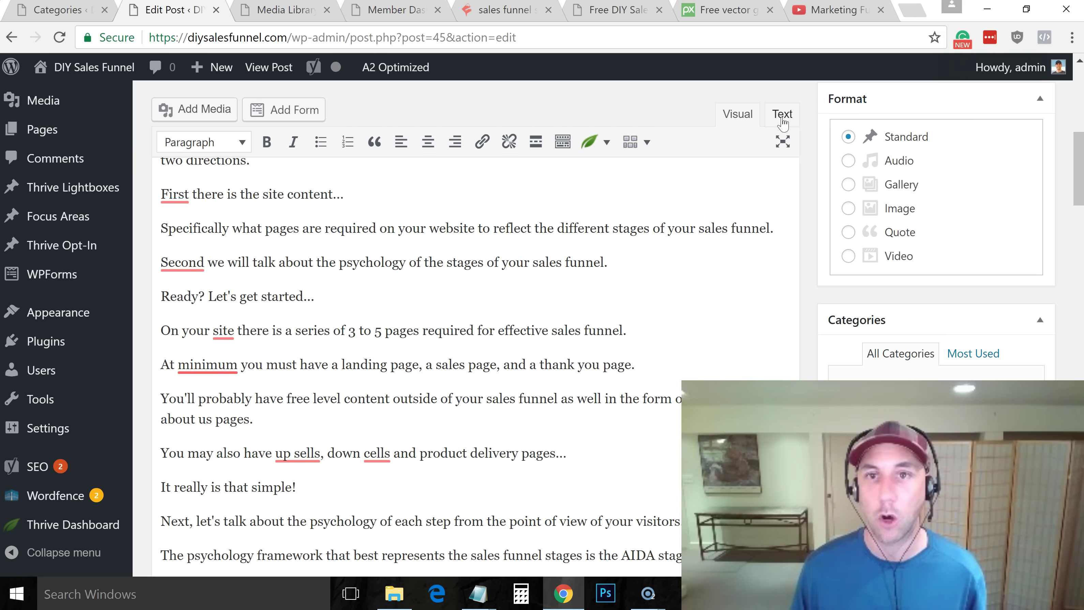
In the Text view, inspect the <a href> link tag and <img> tag wrapping the image
left_click(780, 115)
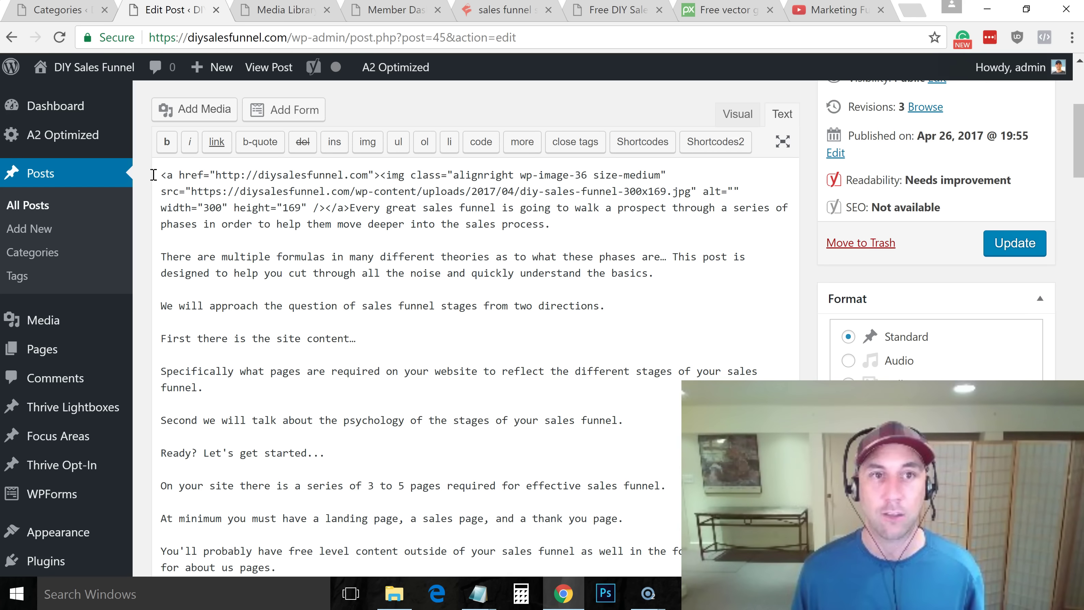
left_click_drag(162, 175, 385, 179)
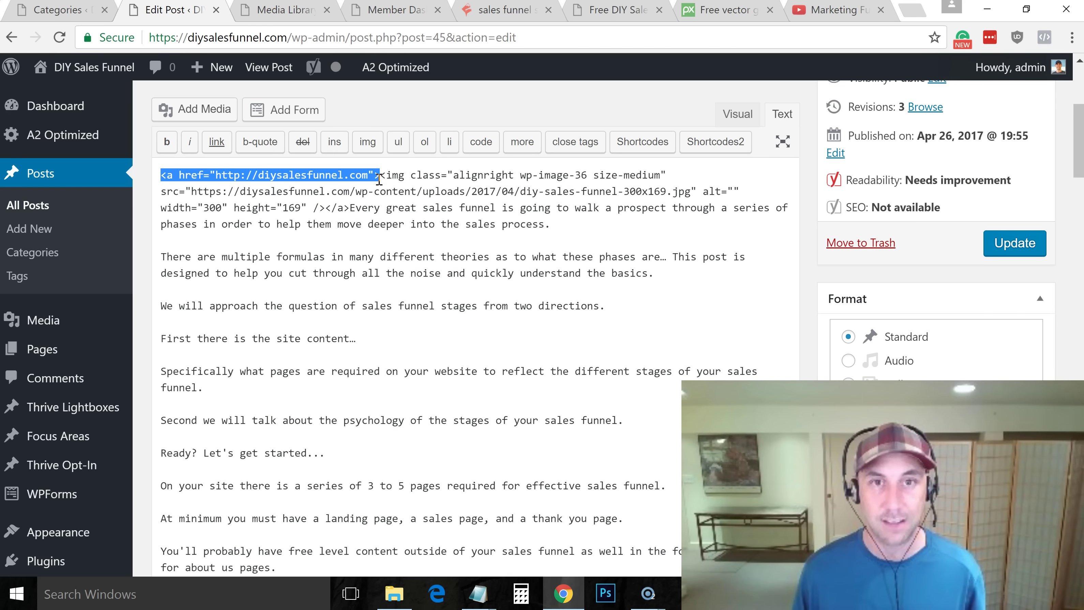
left_click(424, 176)
left_click_drag(384, 174, 437, 202)
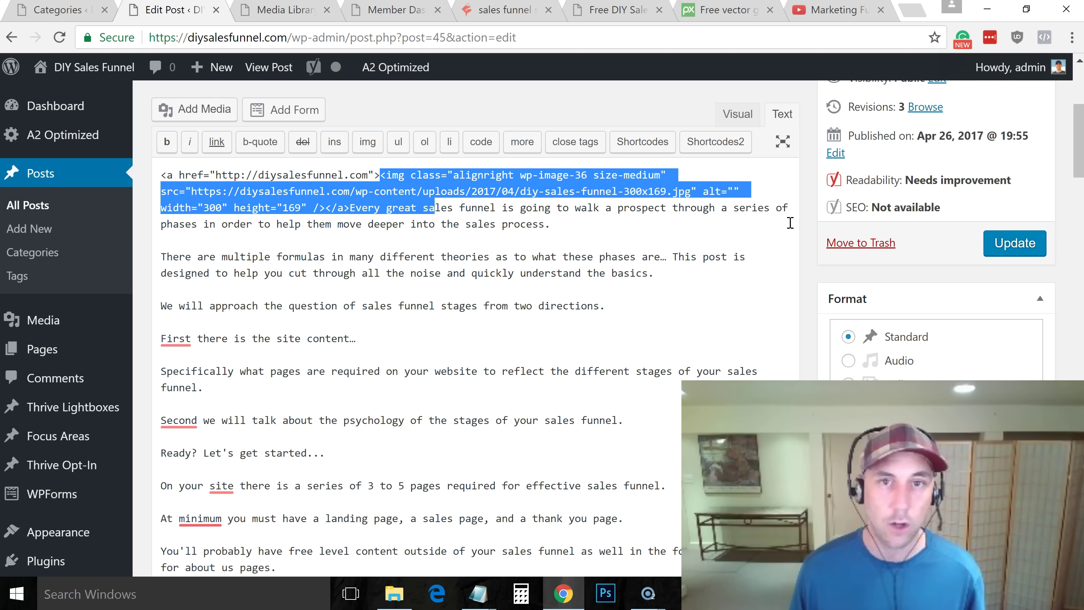
left_click(731, 230)
left_click_drag(1081, 171, 1081, 189)
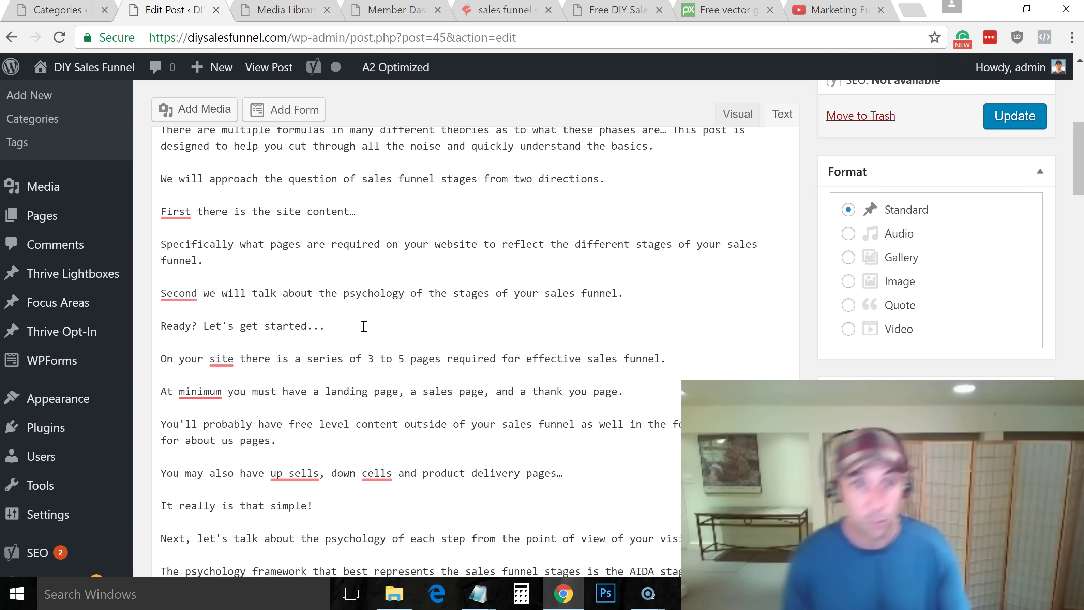
Paste the YouTube iframe code on a new line after 'Ready? Let's get started...' and wrap it in <center> tags
key("Return")
key("Return")
key("ctrl+v")
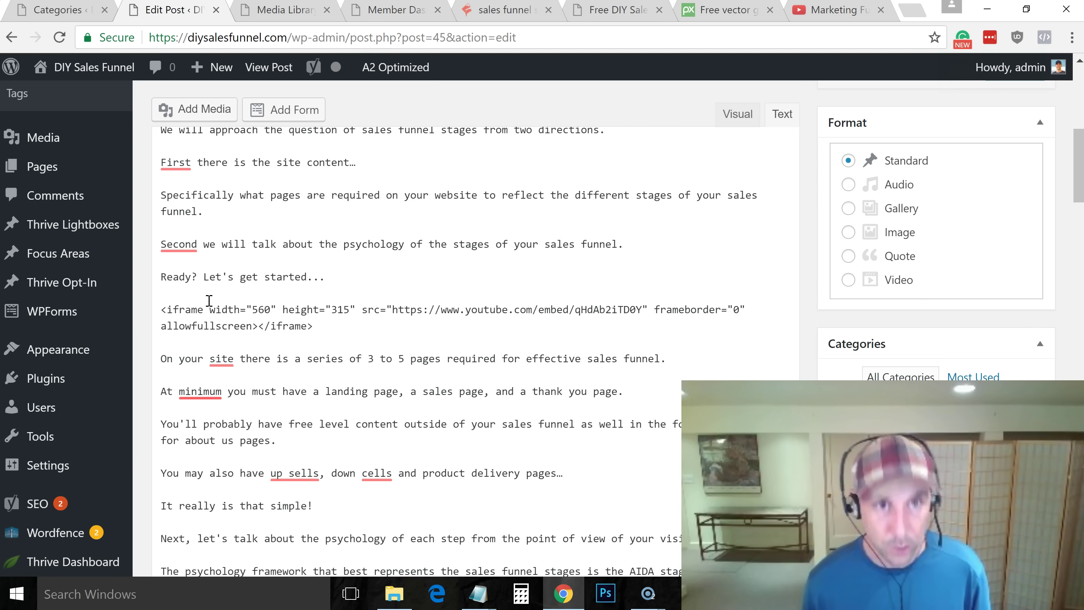
type("<center")
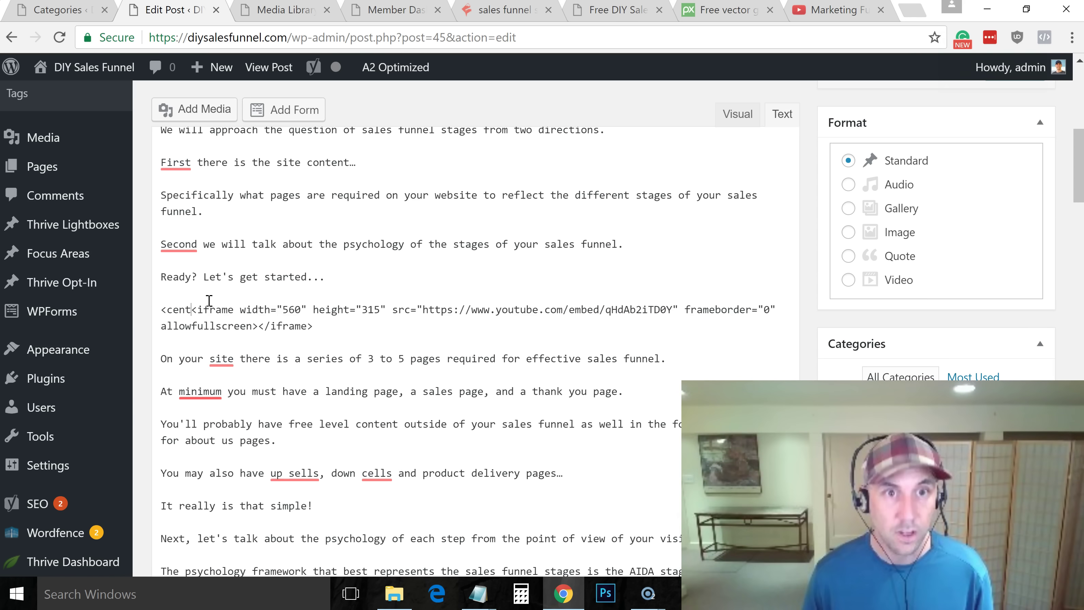
type(">")
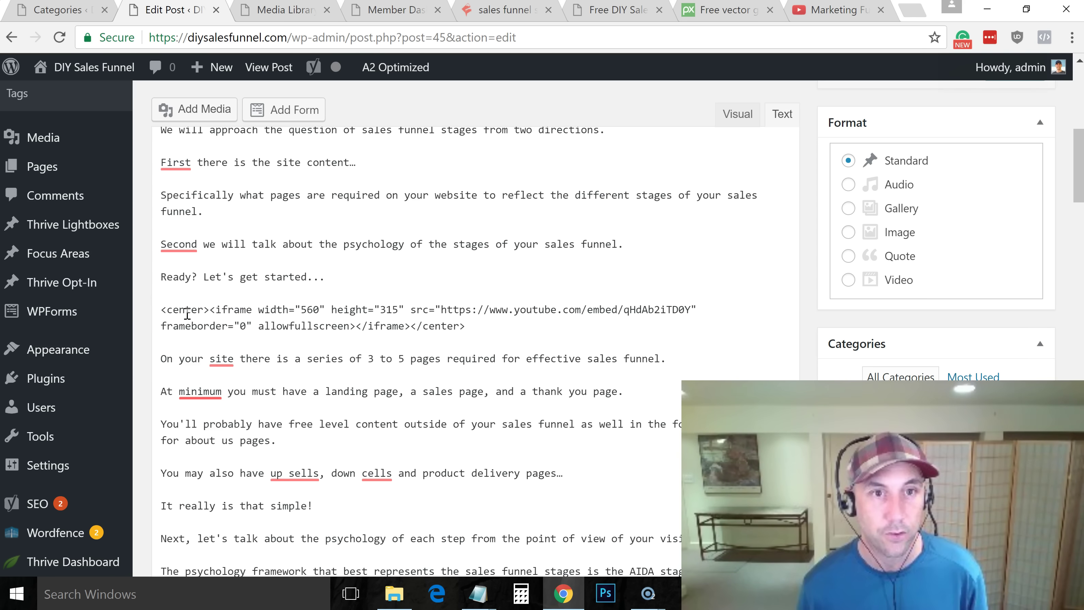
left_click_drag(212, 310, 333, 329)
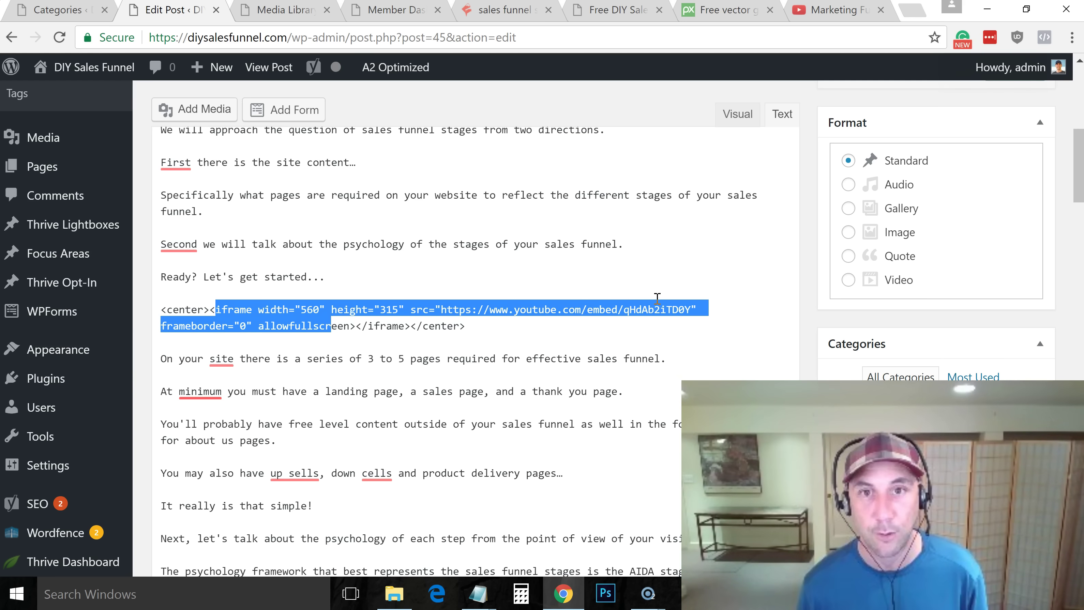
left_click(814, 256)
left_click_drag(1080, 166, 1080, 104)
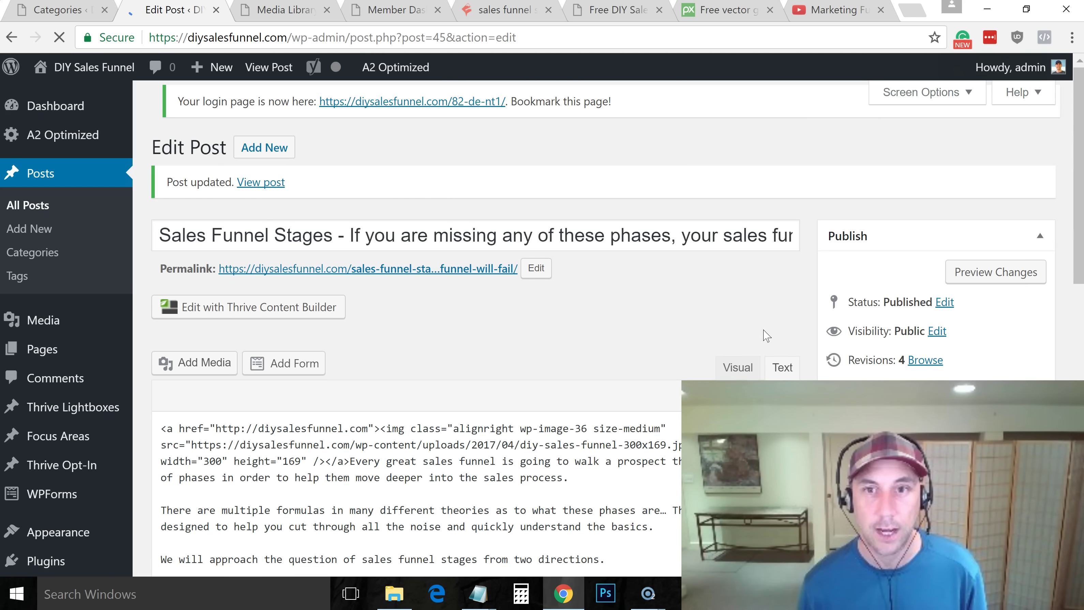
Switch to Visual view, check the centered Marketing Funnel Stages video on the live post, then return to editing
left_click(734, 367)
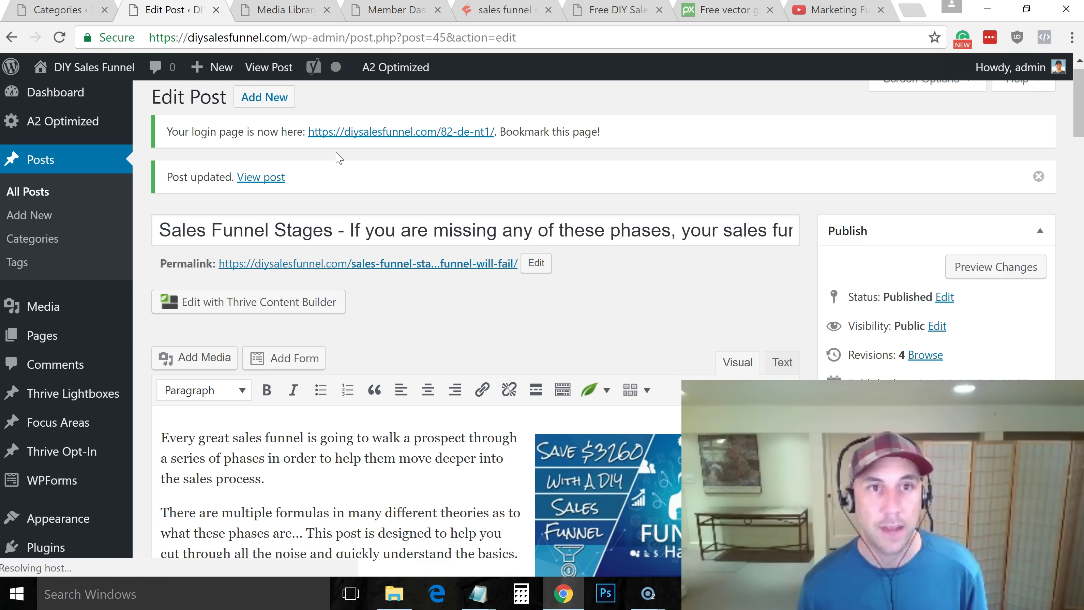
left_click(263, 177)
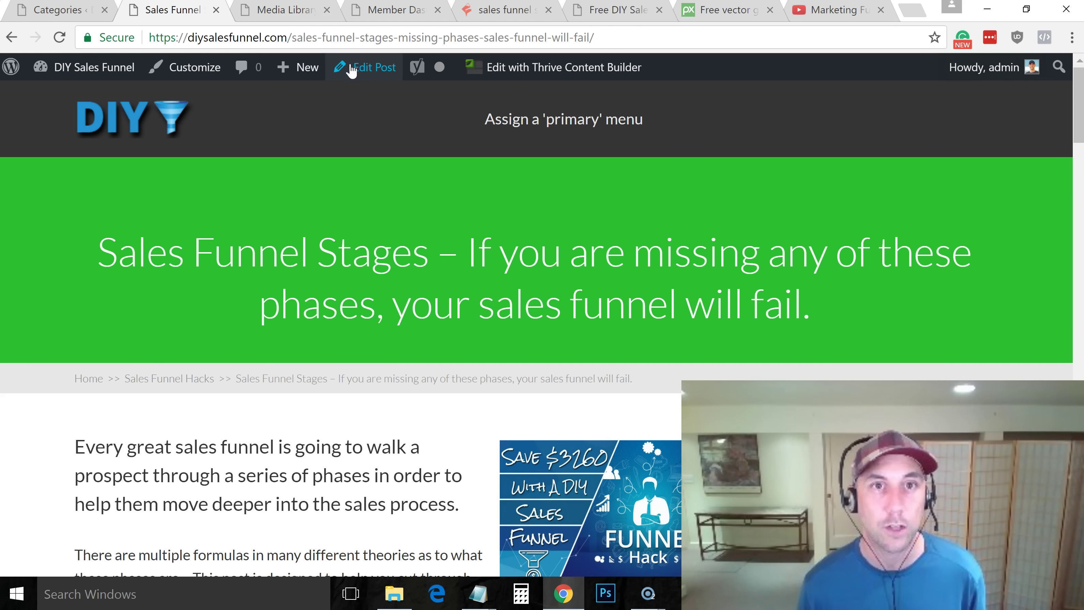
left_click(377, 68)
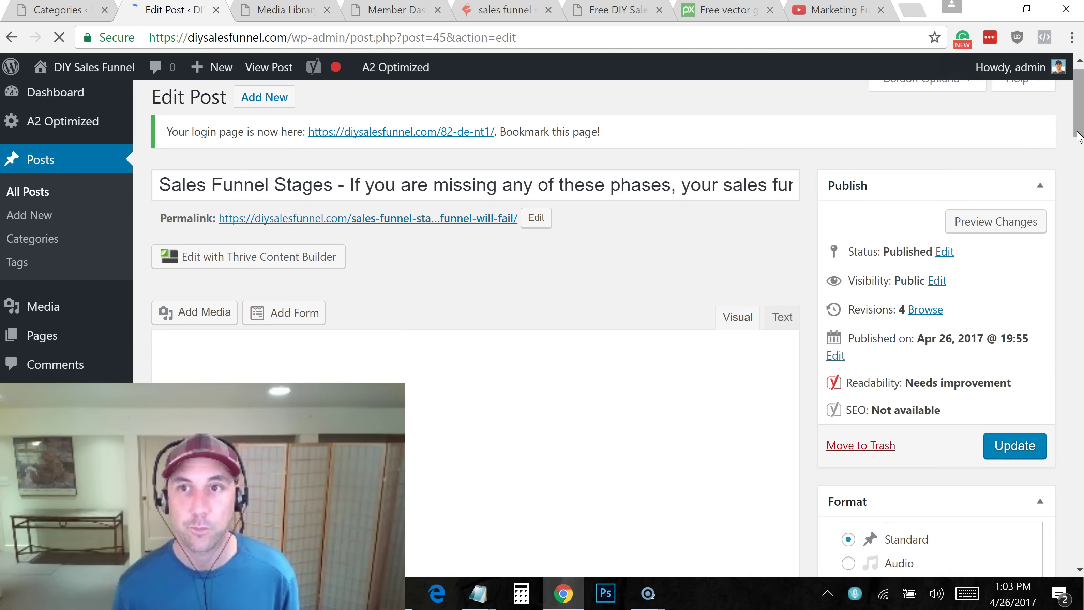
left_click_drag(1077, 136, 1077, 256)
Open the featured image upload window, then close it without choosing a file
left_click(865, 526)
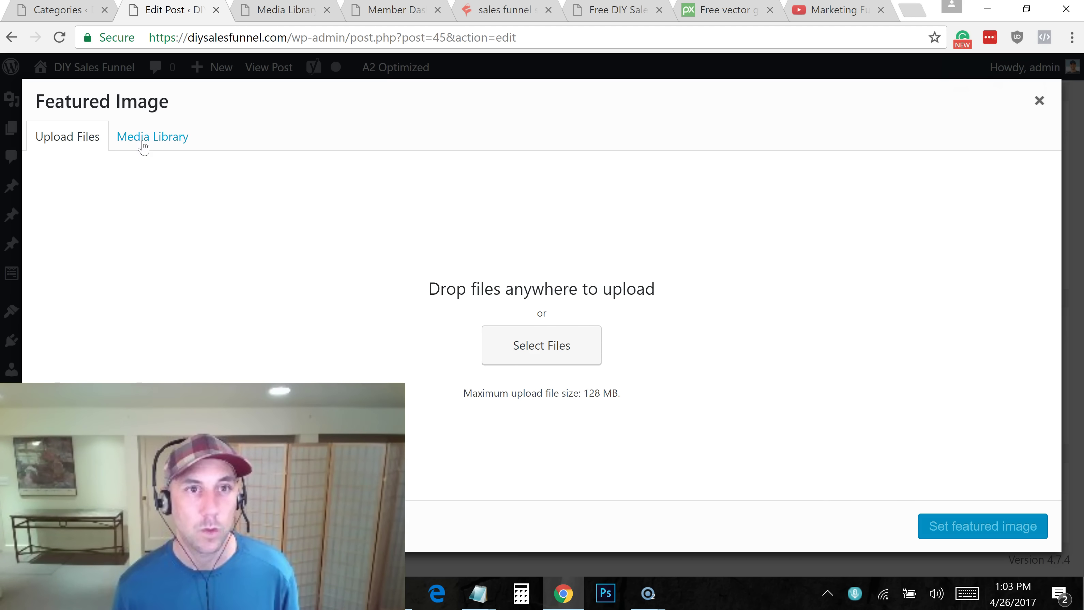
left_click(522, 351)
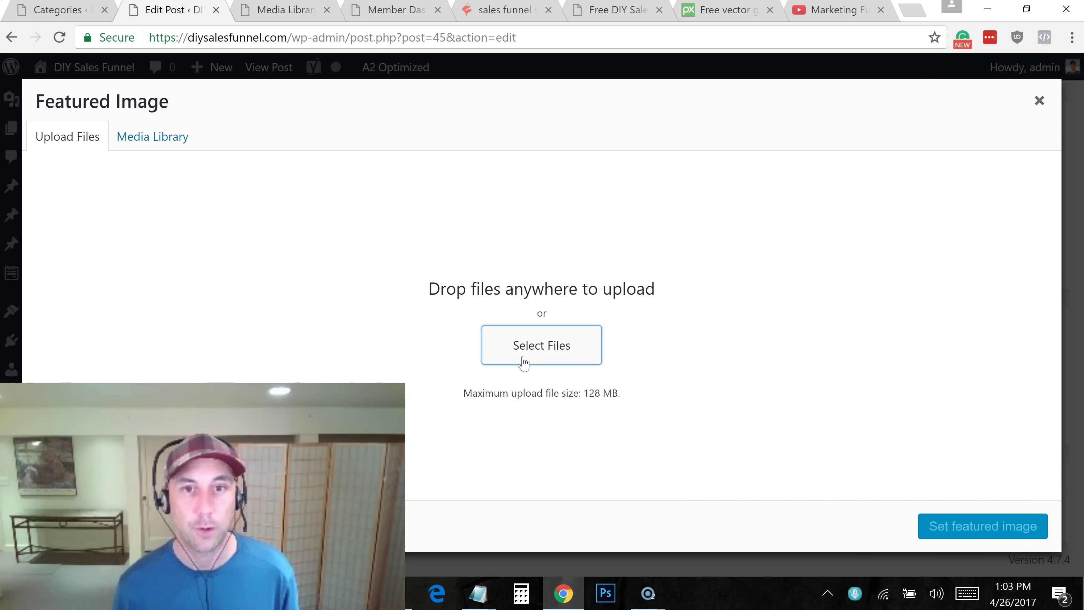
left_click(1039, 101)
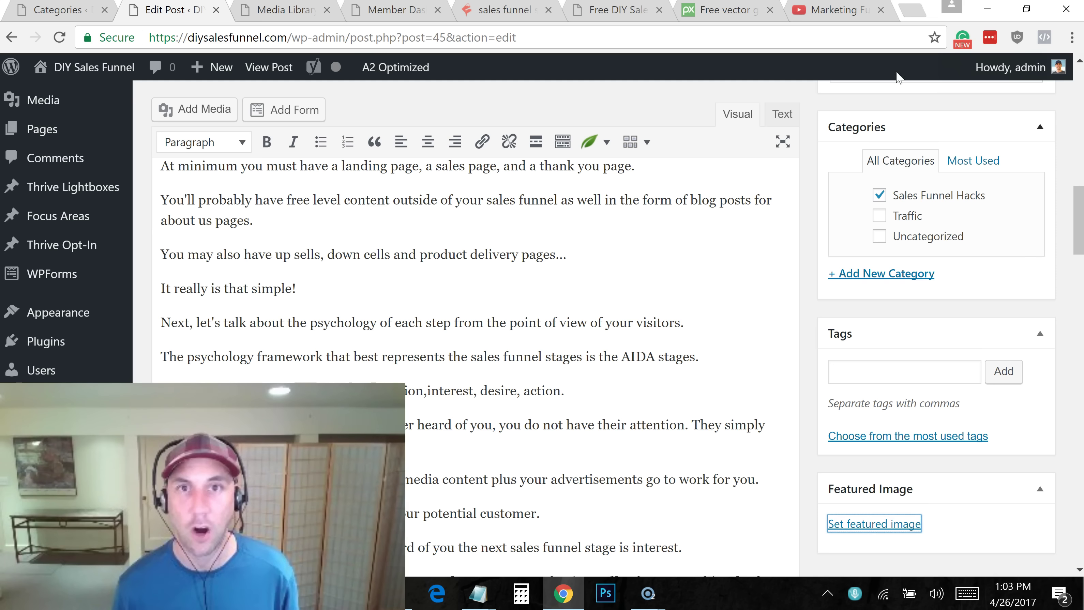
left_click(1082, 180)
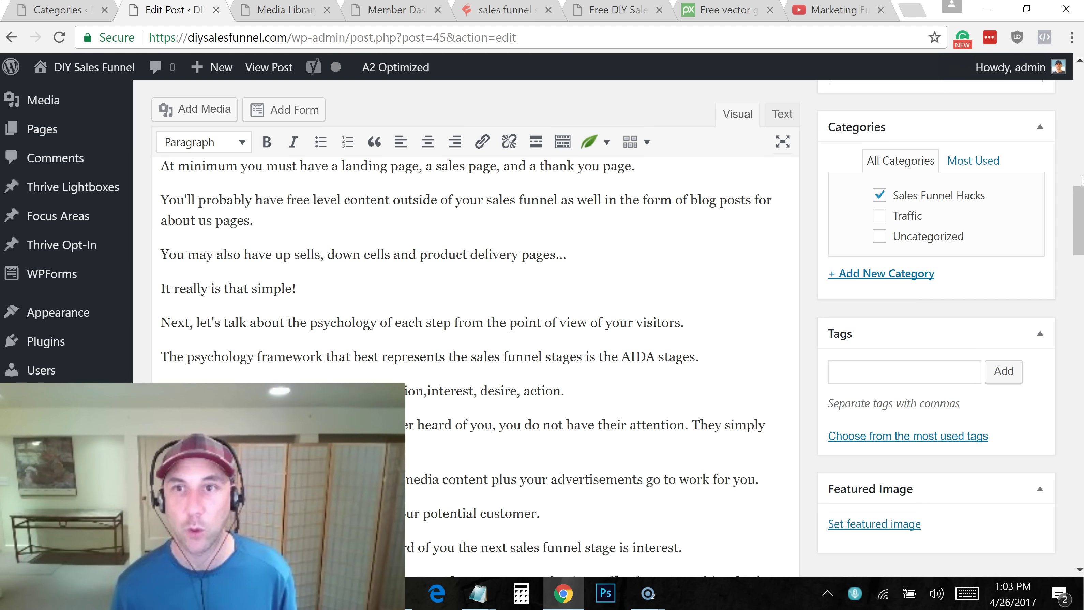
left_click_drag(1079, 192, 1079, 205)
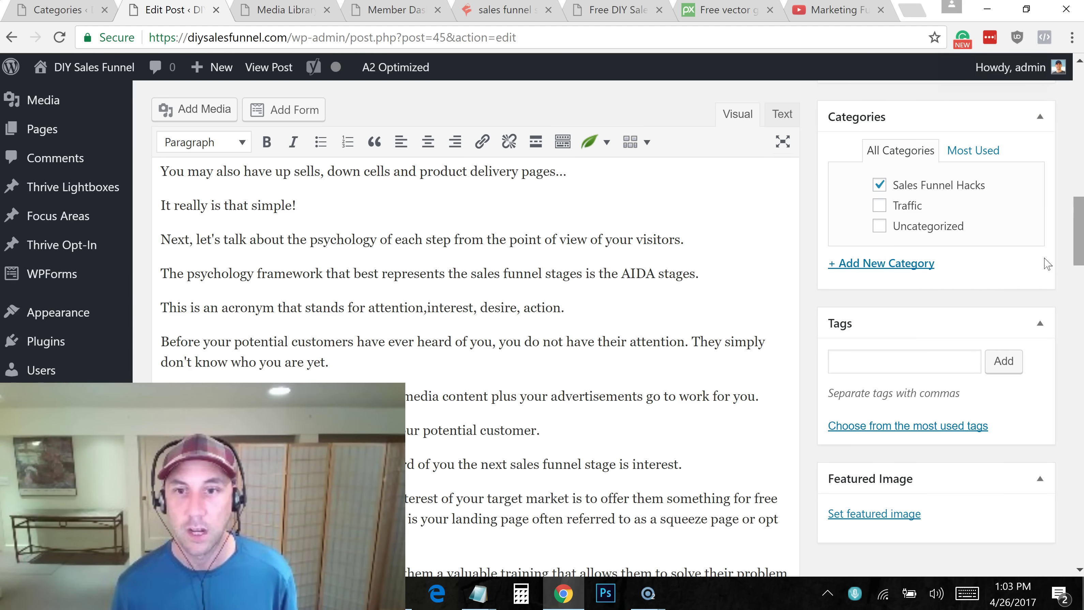
Set diy-sales-funnel.jpg from the Media Library as the featured image and update the post
left_click(859, 515)
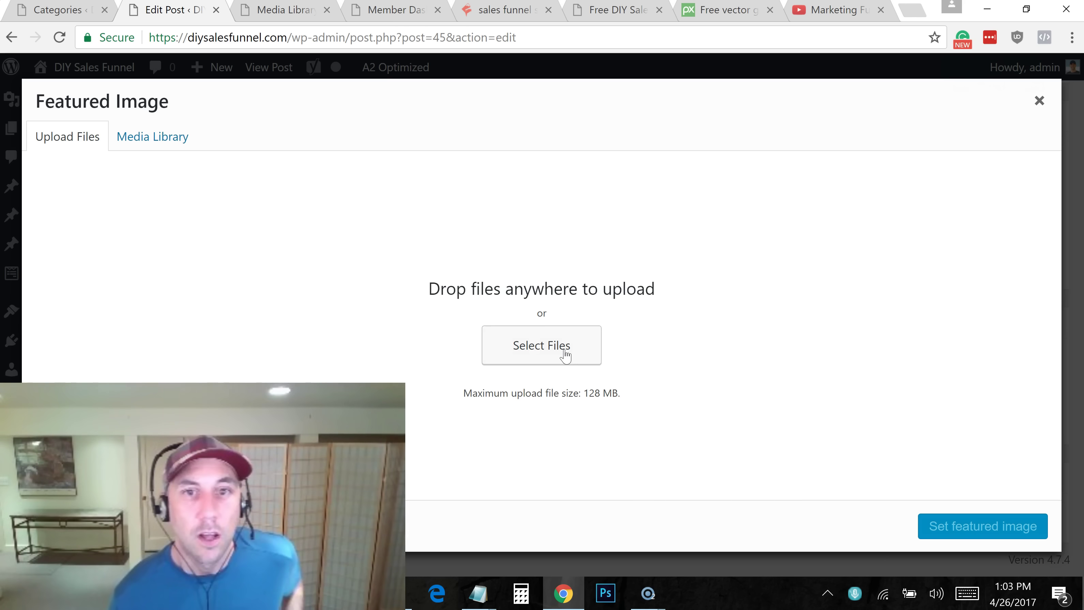
left_click(180, 138)
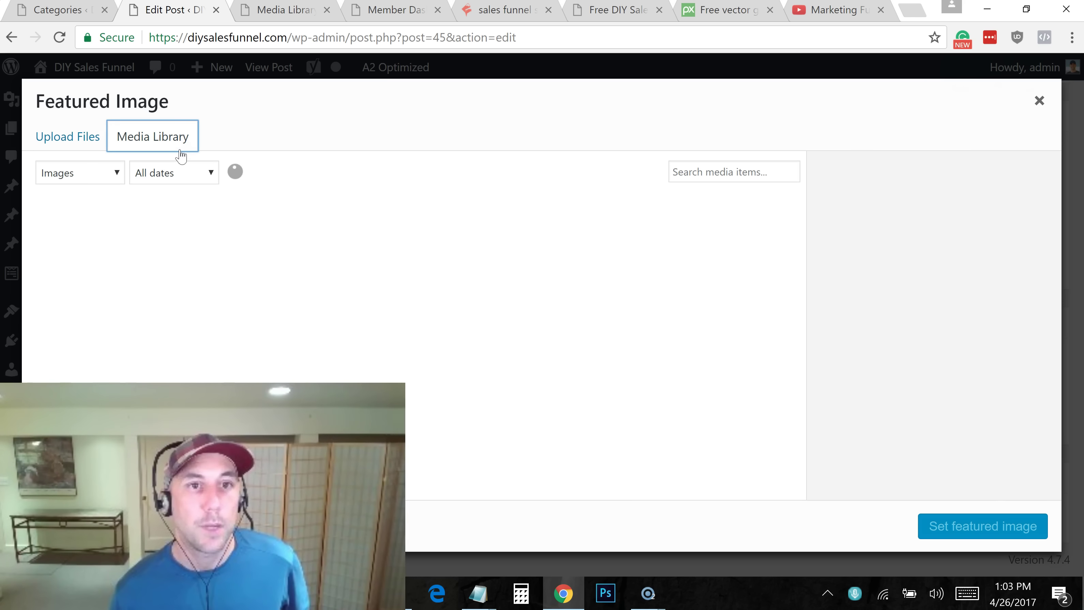
left_click(221, 252)
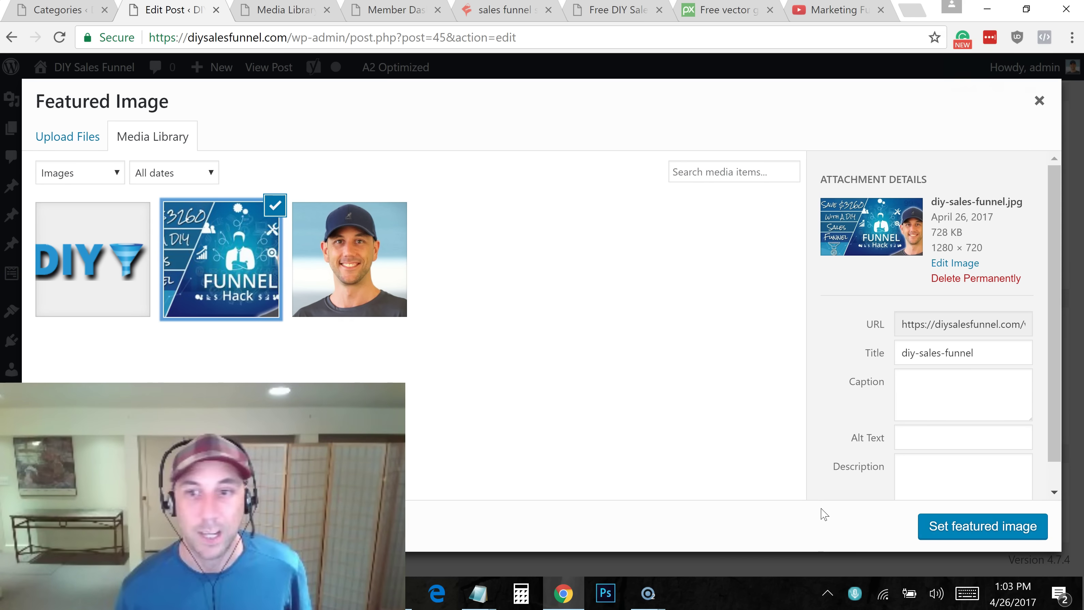
left_click(991, 534)
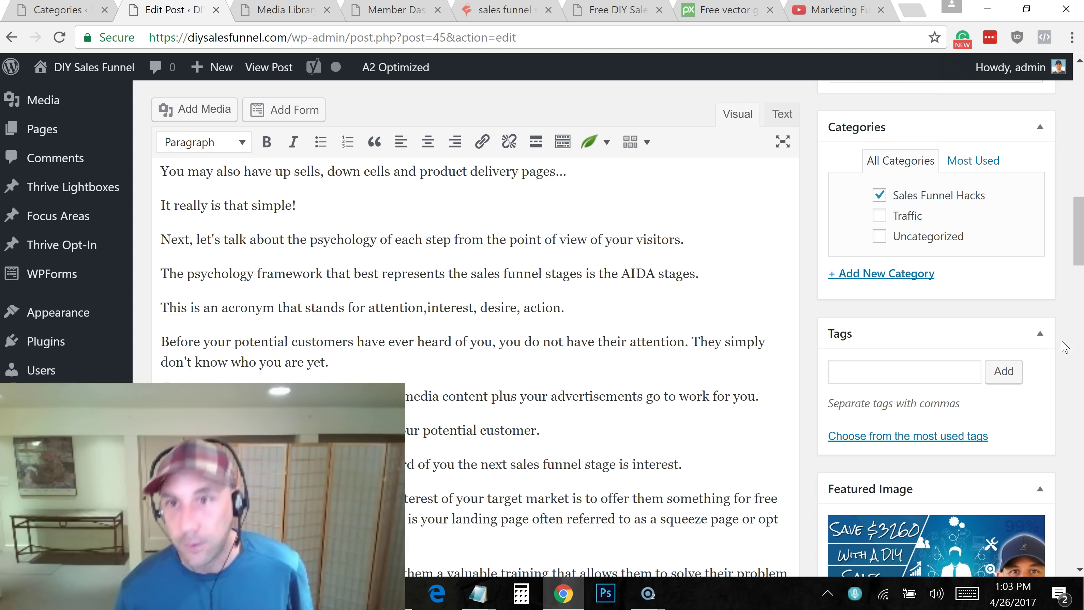
scroll(977, 451, "down", 4)
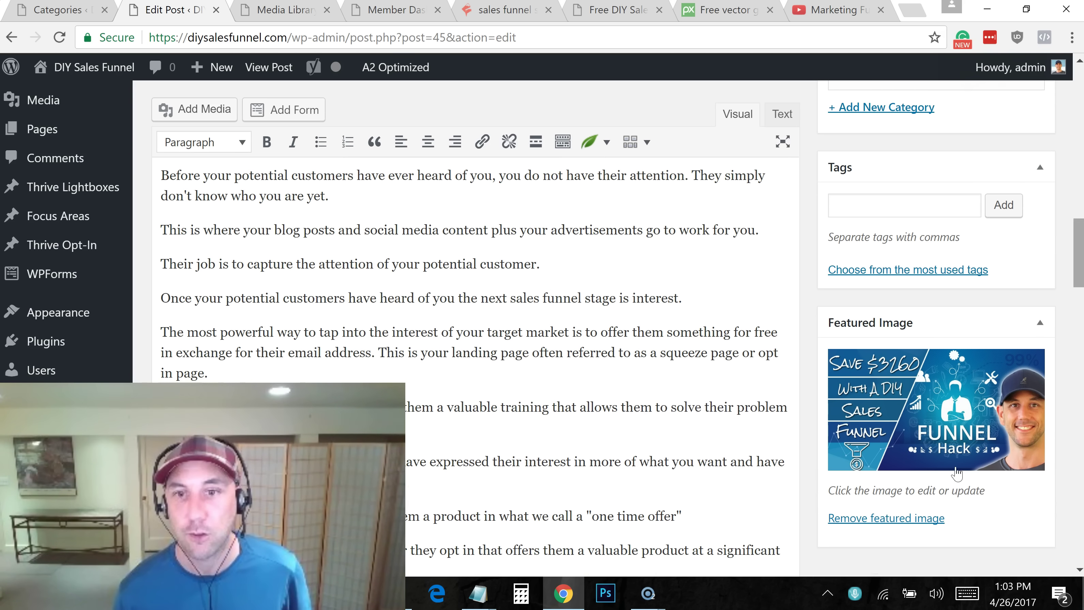
scroll(977, 451, "up", 12)
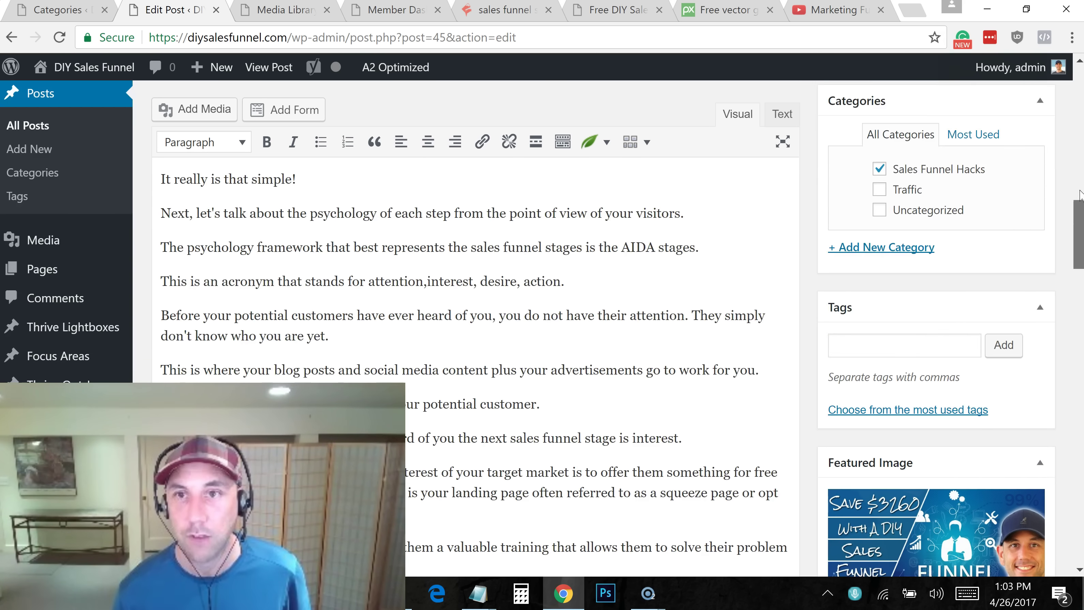
left_click(1035, 359)
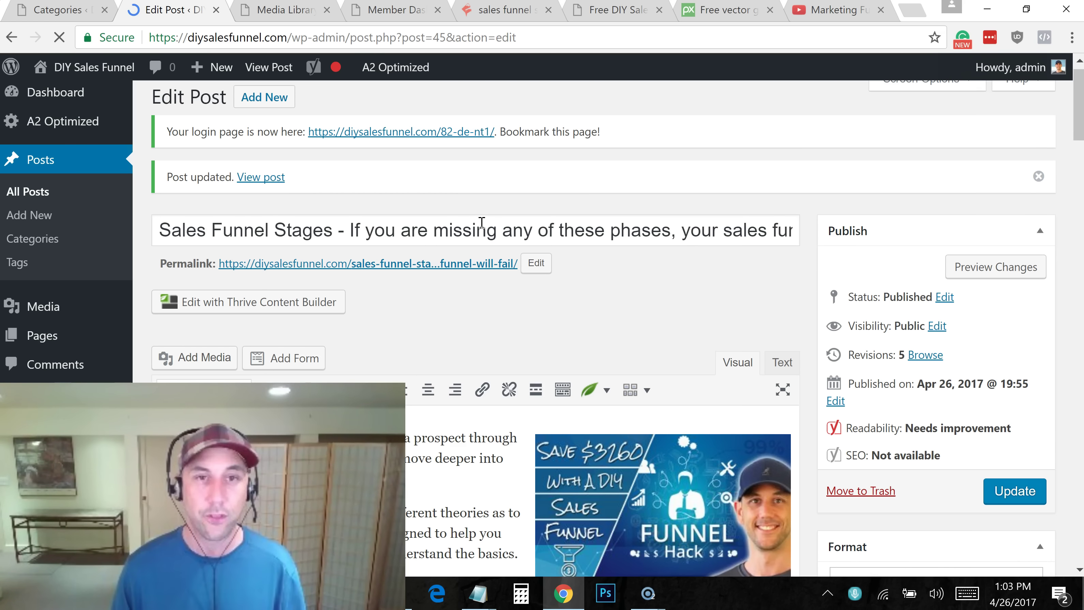
Check the live post, then remove its featured image and update the post
left_click(273, 178)
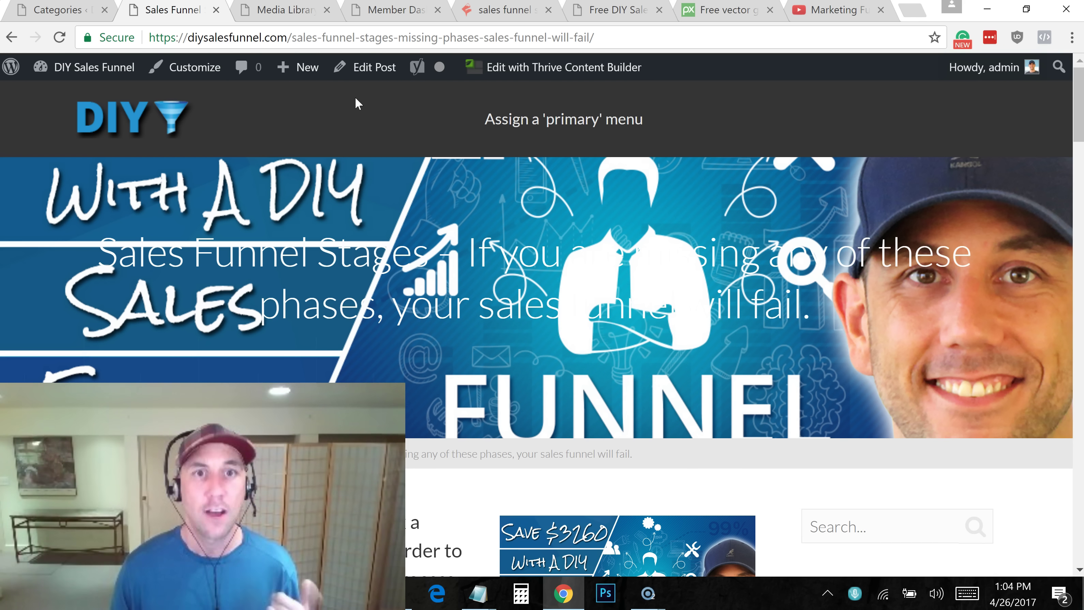
left_click(360, 73)
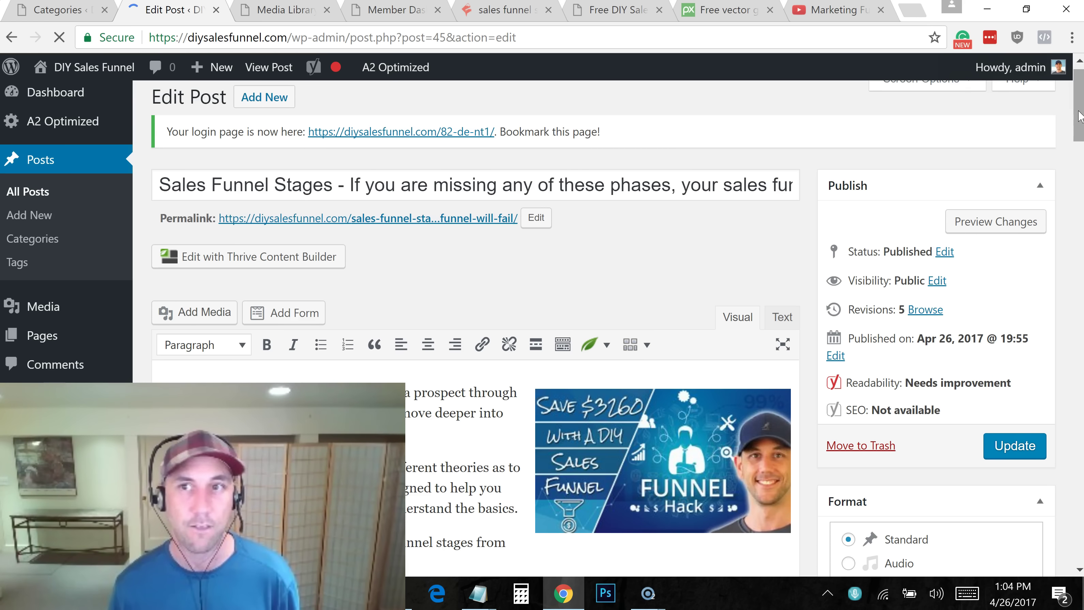
scroll(1079, 165, "down", 12)
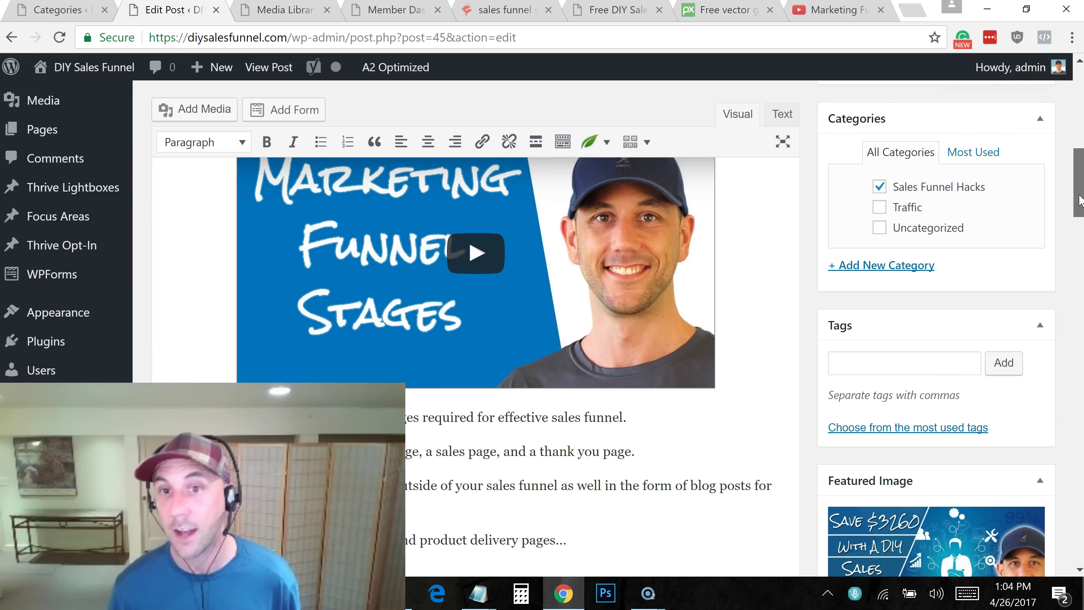
scroll(1080, 225, "down", 5)
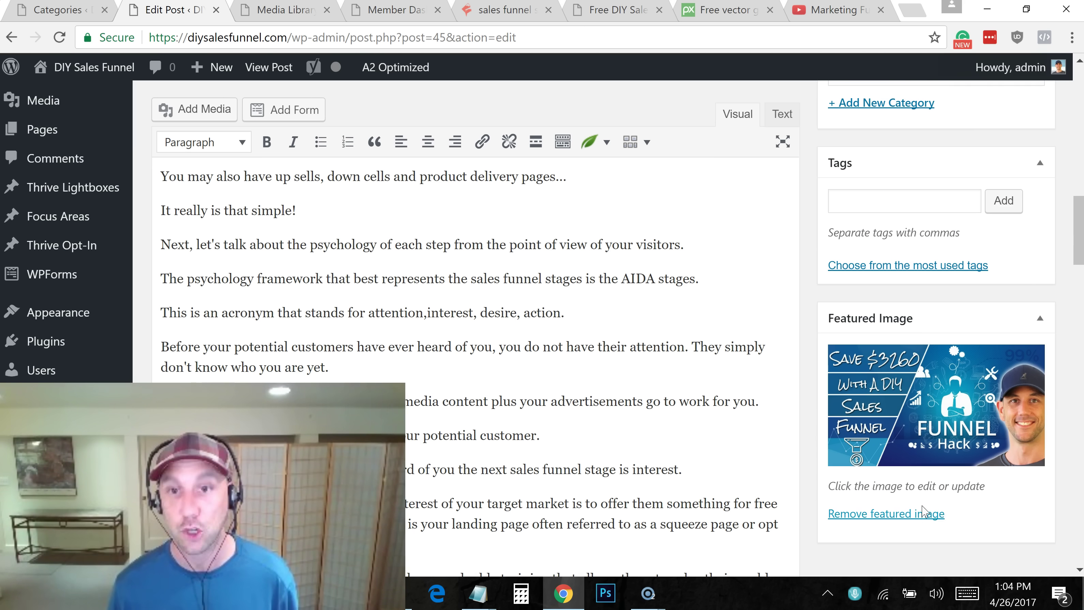
left_click(929, 518)
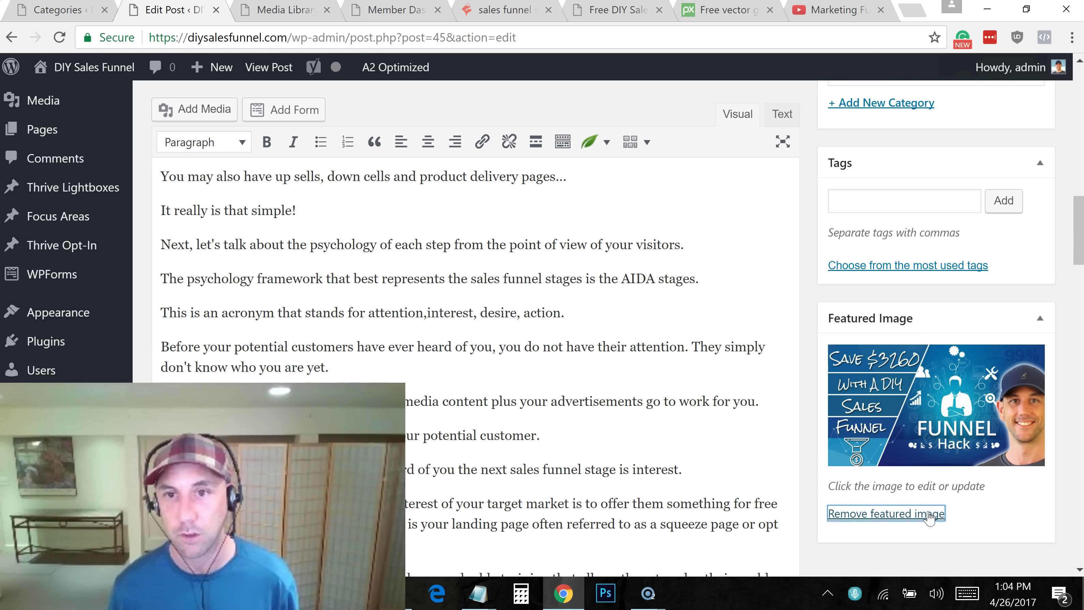
left_click_drag(1074, 237, 1074, 137)
left_click(1008, 383)
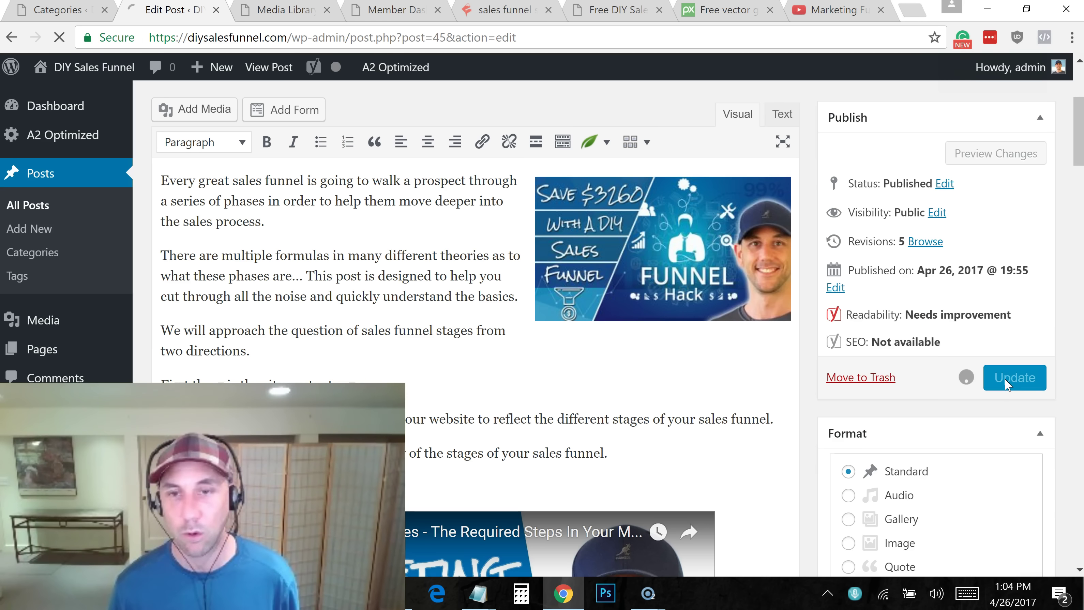
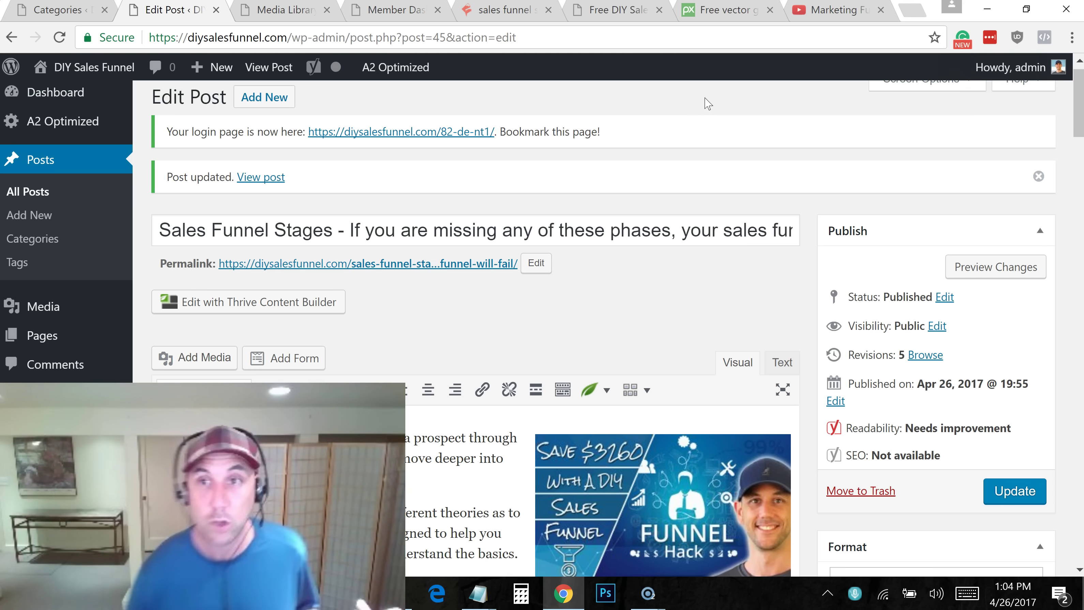
Open the published Sales Funnel Stages post on the live site and scroll through it
scroll(950, 325, "down", 5)
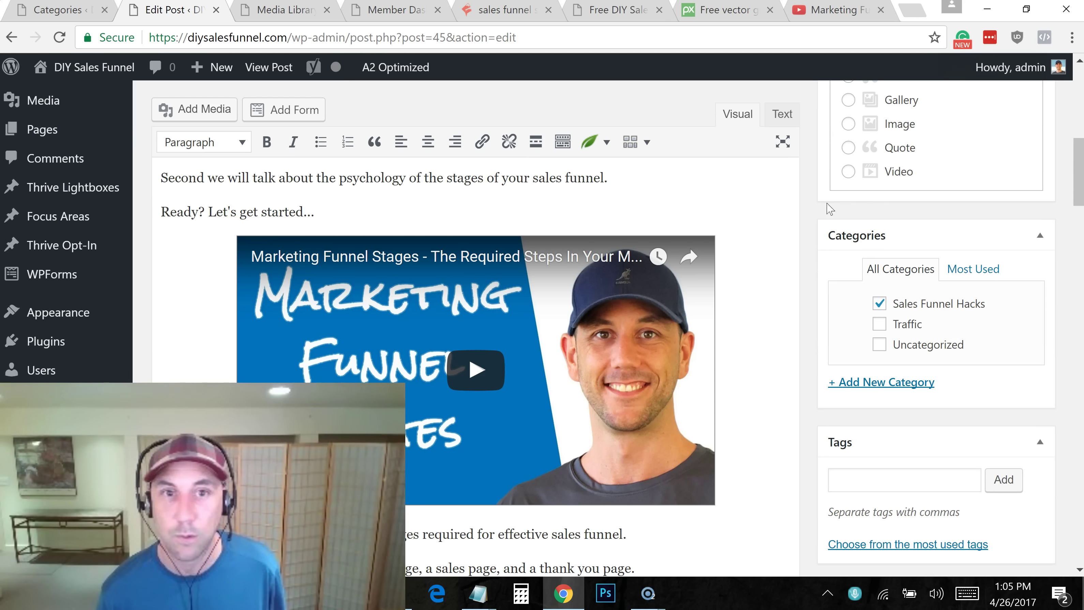
scroll(1079, 99, "up", 5)
scroll(1079, 98, "up", 4)
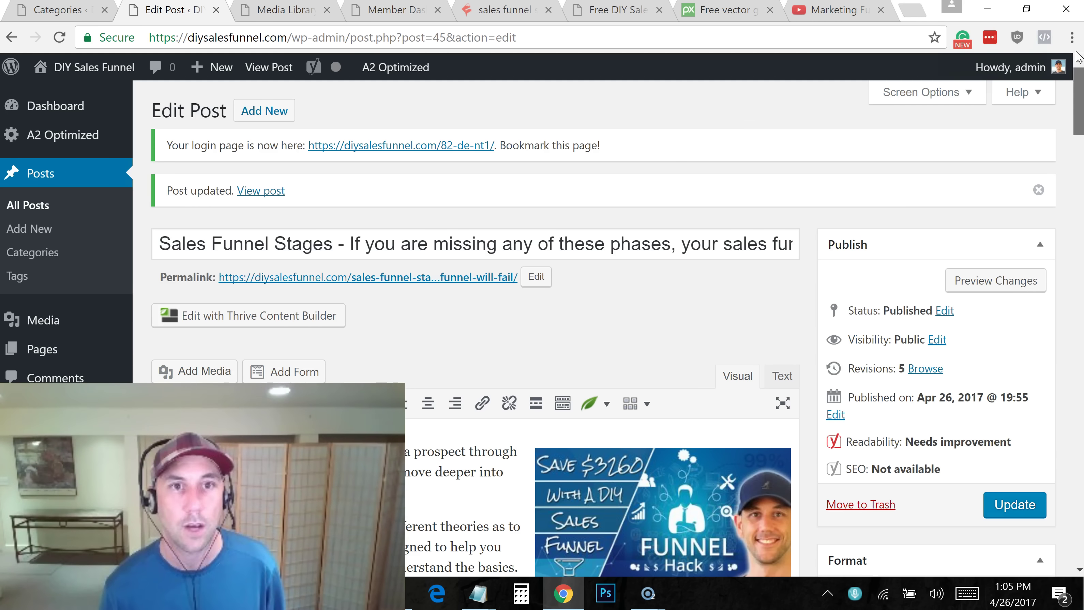
left_click(442, 278)
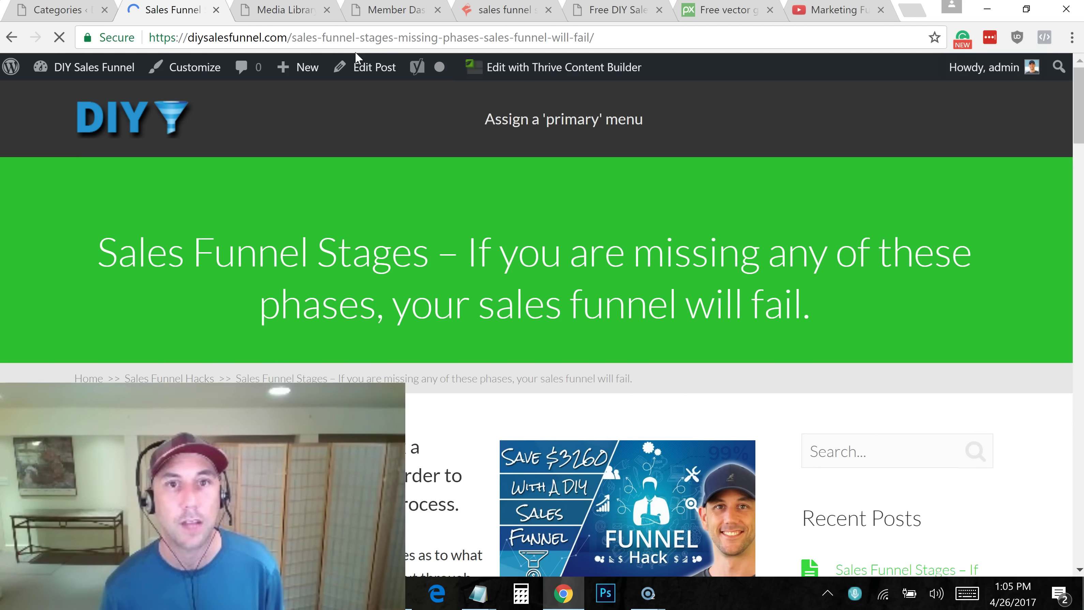
left_click_drag(1071, 116, 1073, 194)
scroll(703, 275, "down", 5)
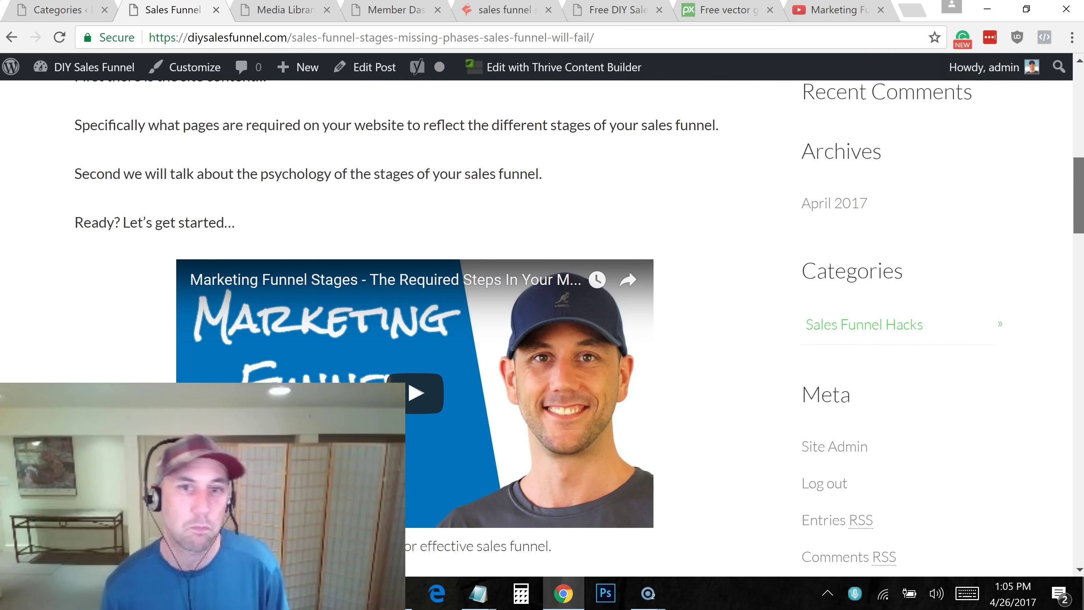
scroll(703, 275, "up", 3)
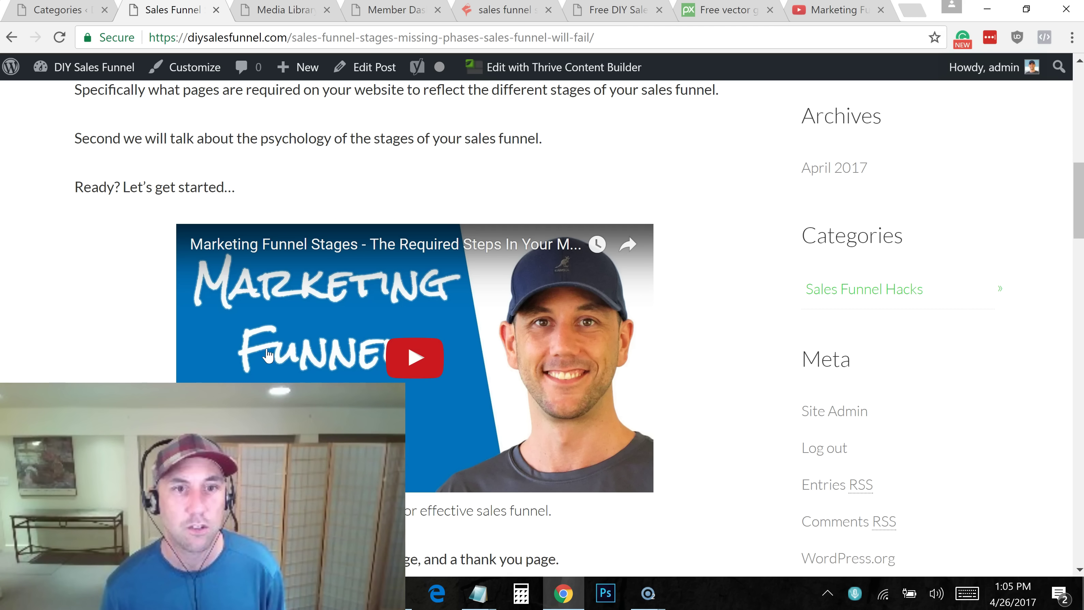
left_click_drag(1081, 165, 1067, 451)
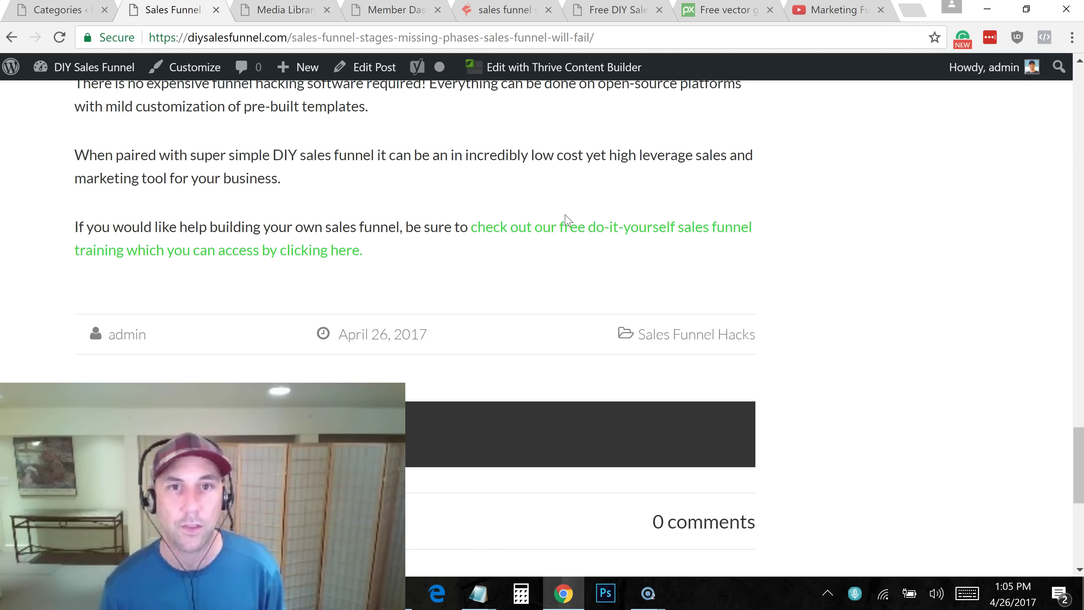
Visit the free sales funnel training page, return to the post, and highlight 'Assign a primary menu'
left_click(567, 231)
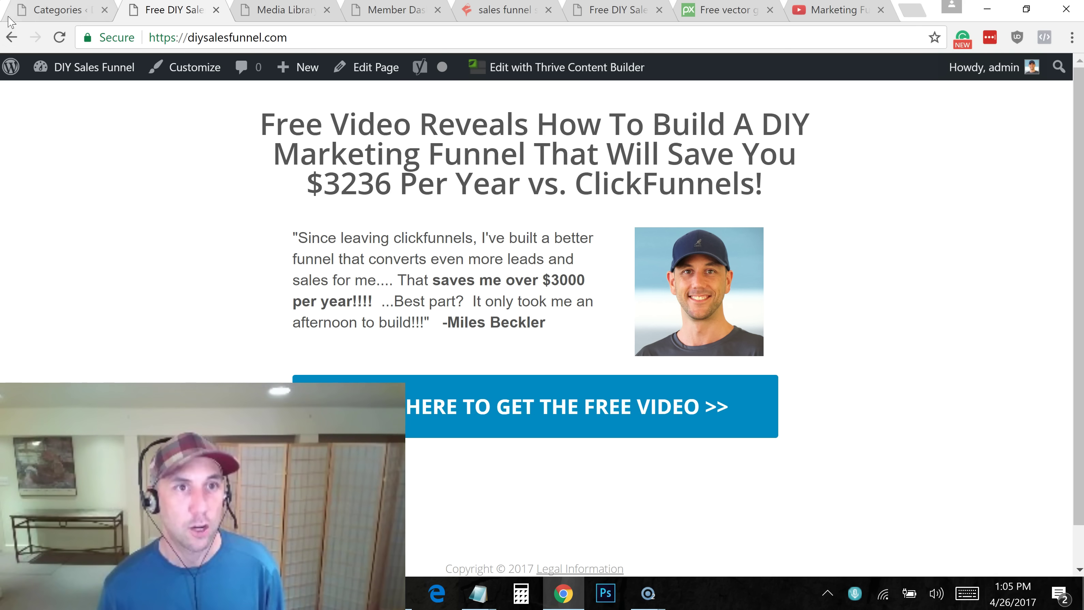
left_click(11, 37)
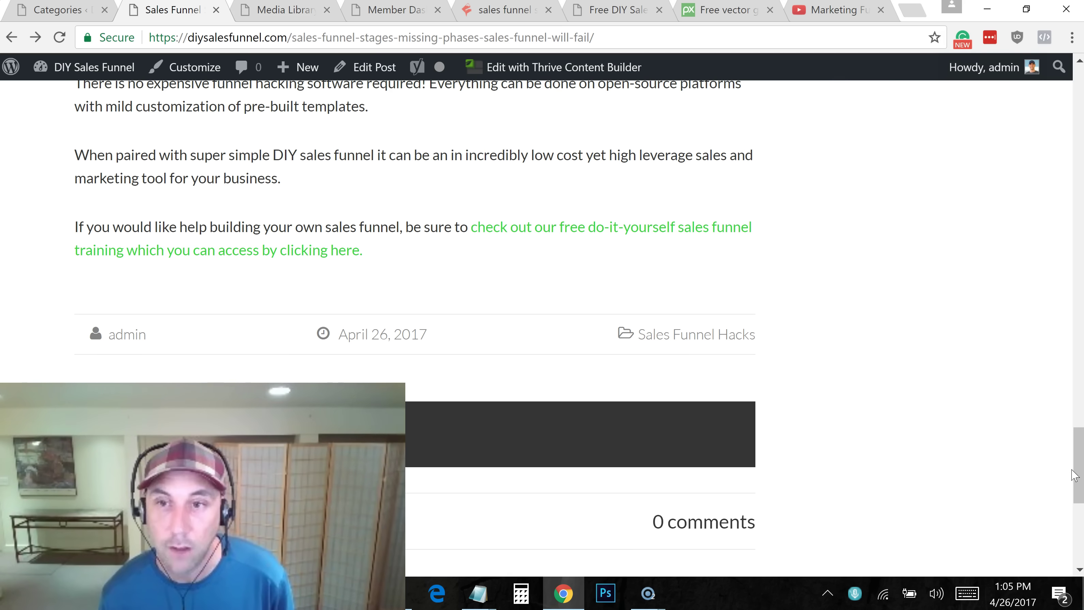
left_click_drag(1078, 466, 1078, 106)
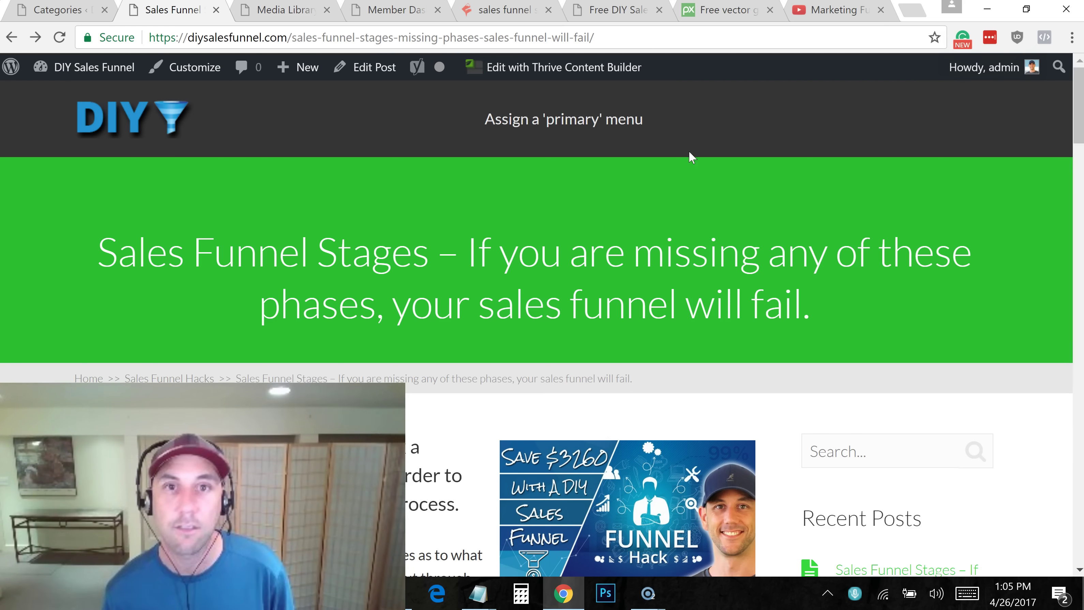
left_click_drag(485, 119, 661, 126)
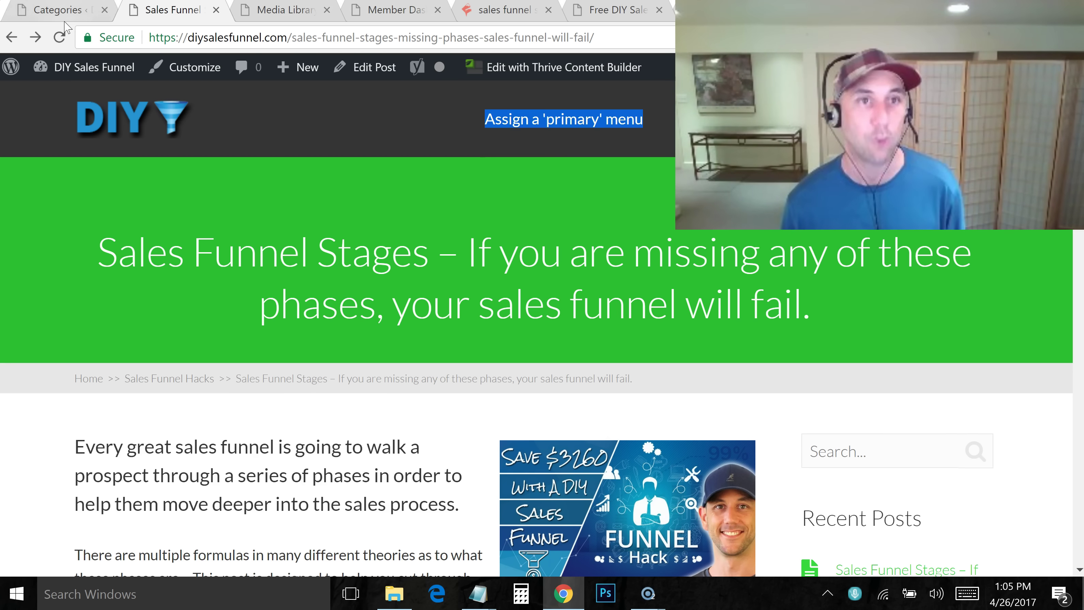
From the admin tab, go to Appearance > Menus and create a menu called 'Main Blog Menu'
left_click(68, 10)
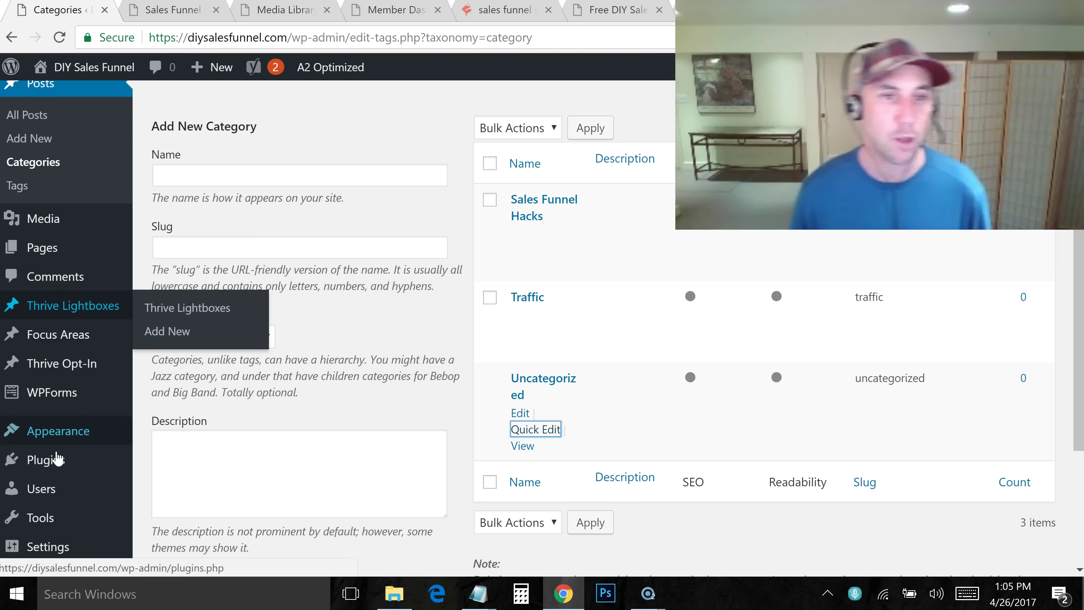
mouse_move(55, 432)
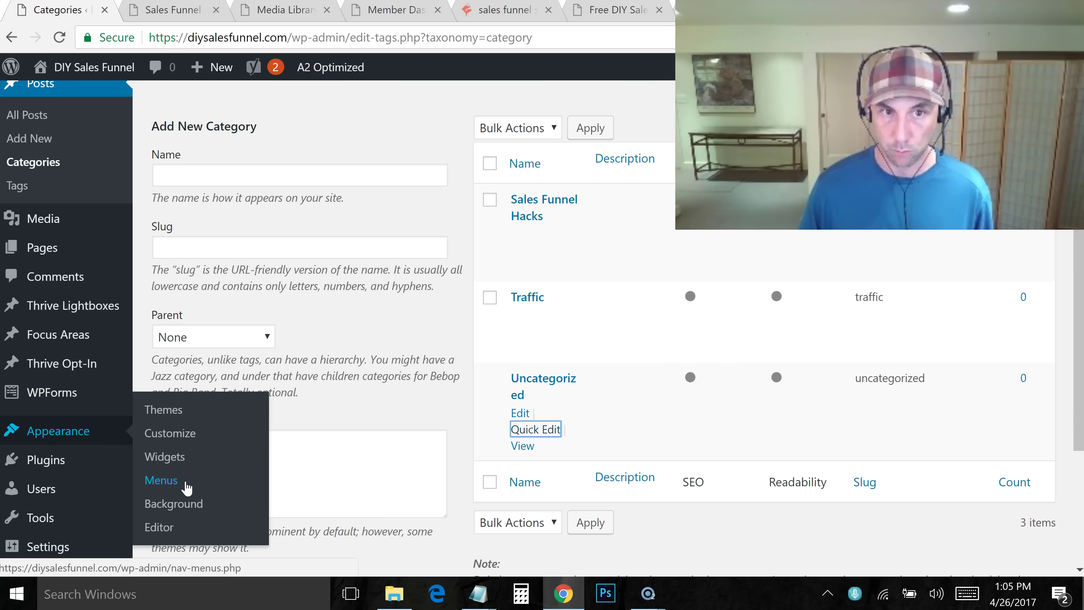
left_click(162, 481)
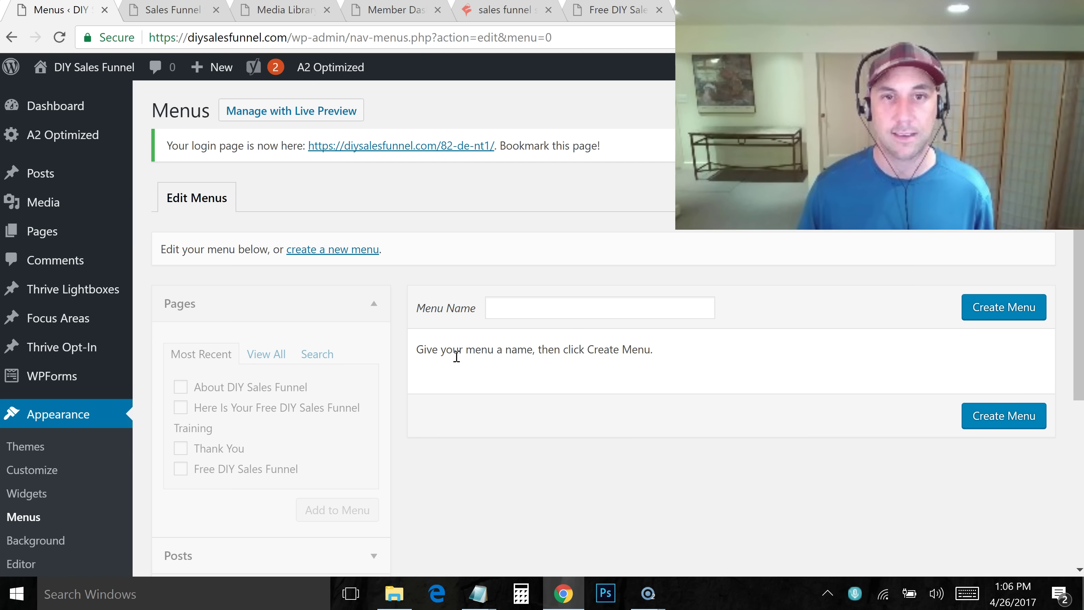
left_click(633, 312)
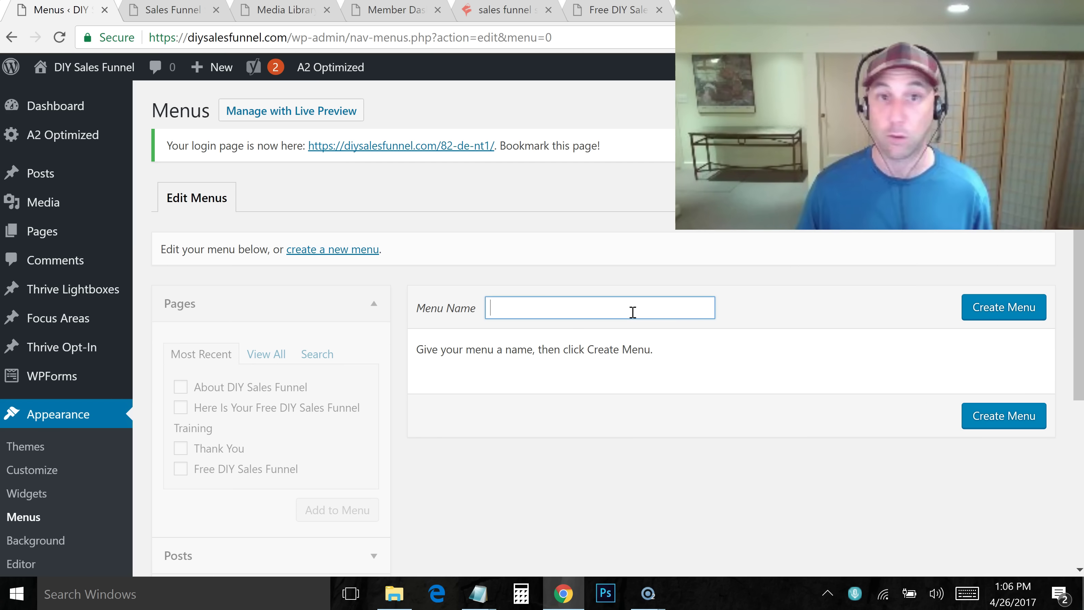
type("Main Blog Menu")
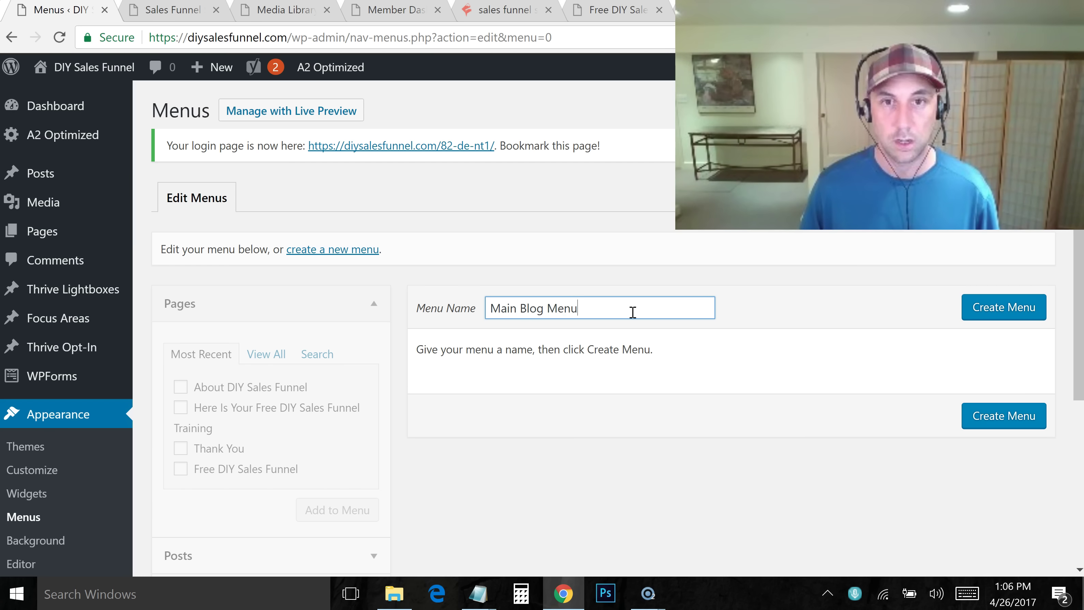
left_click(992, 308)
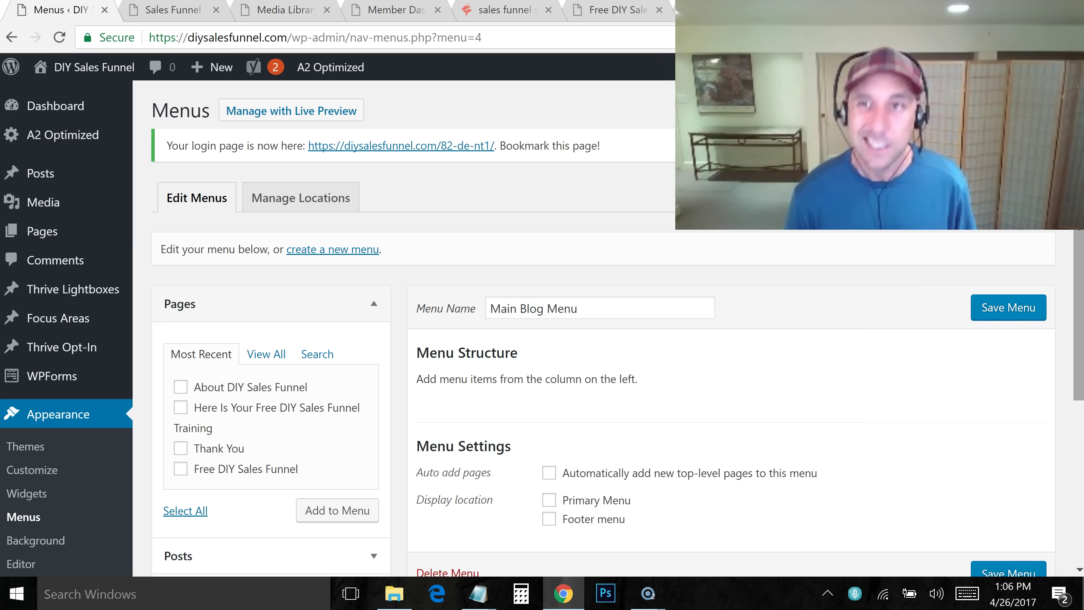
Assign Main Blog Menu to the Primary Menu display location and save it
scroll(1079, 284, "down", 2)
left_click_drag(1079, 284, 1081, 287)
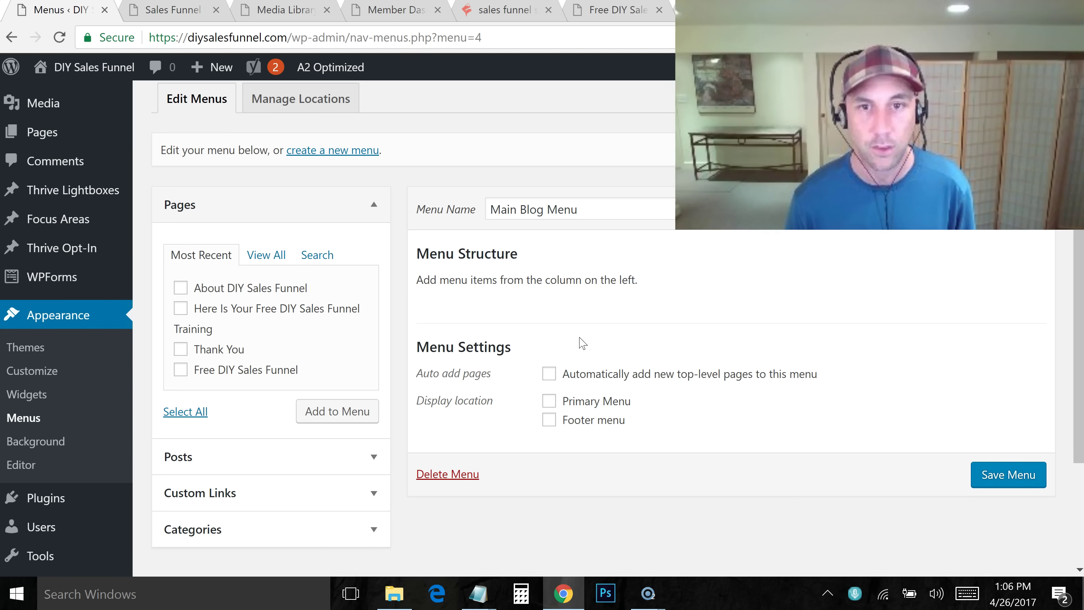
left_click(549, 401)
key("Return")
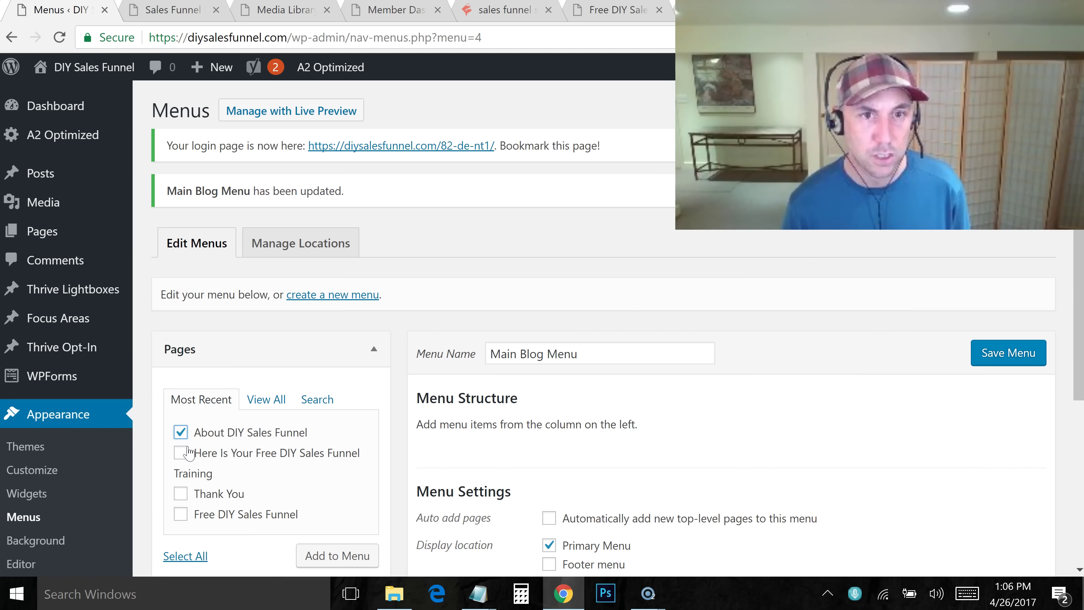
Add the Free DIY Sales Funnel page and the Sales Funnel Hacks category to the menu
left_click(180, 515)
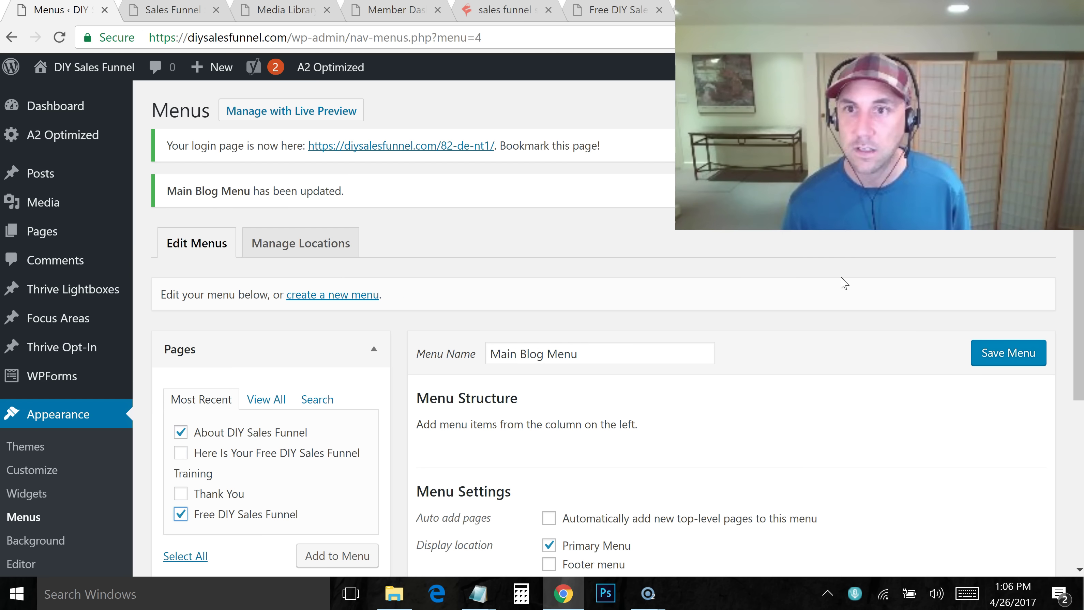
scroll(1076, 265, "down", 1)
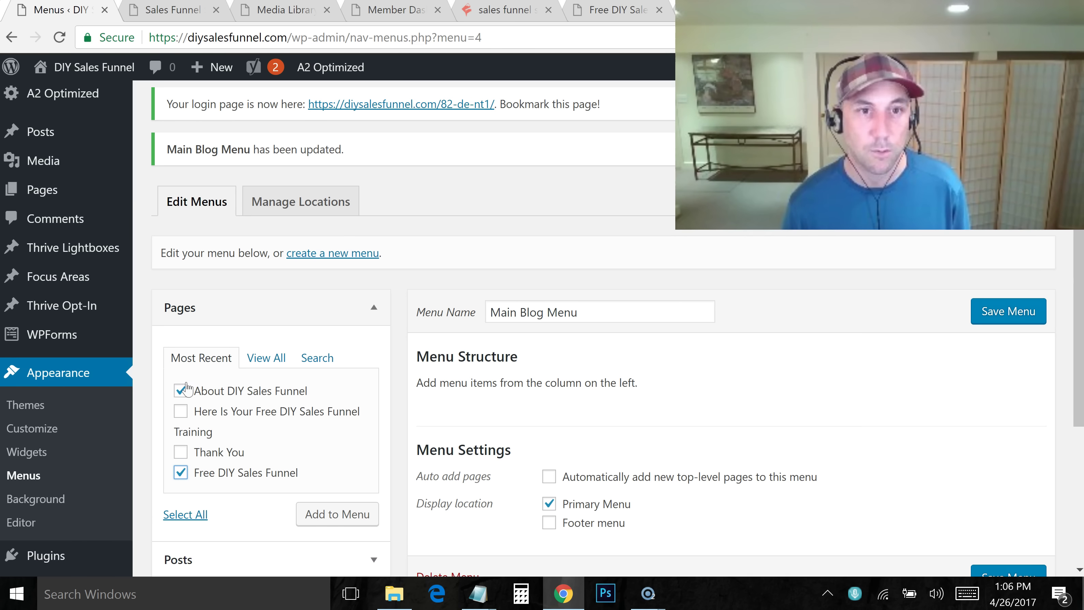
left_click(306, 514)
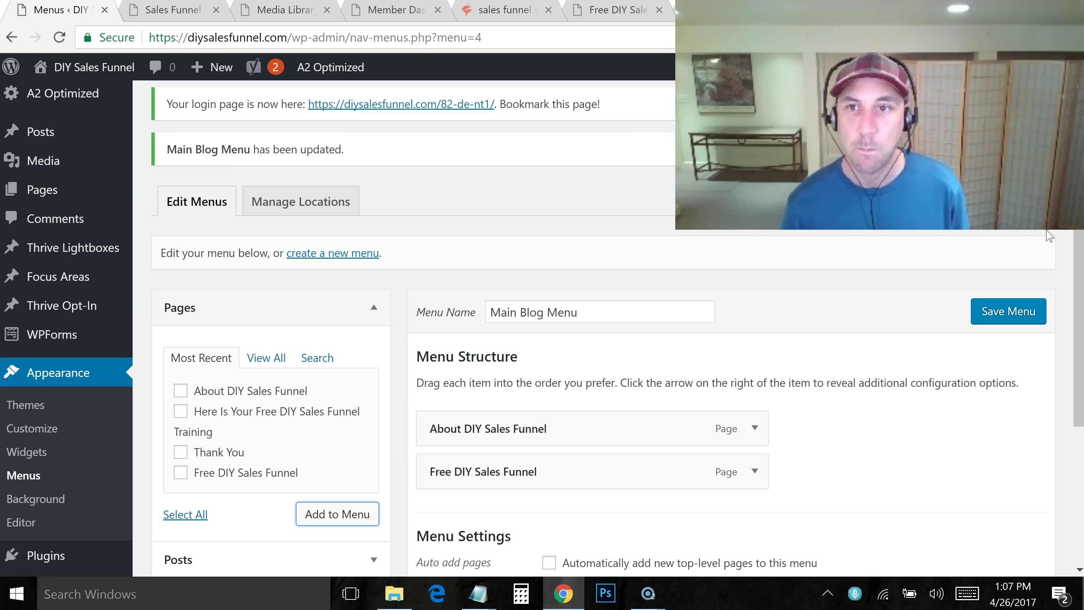
left_click_drag(1080, 234, 1080, 318)
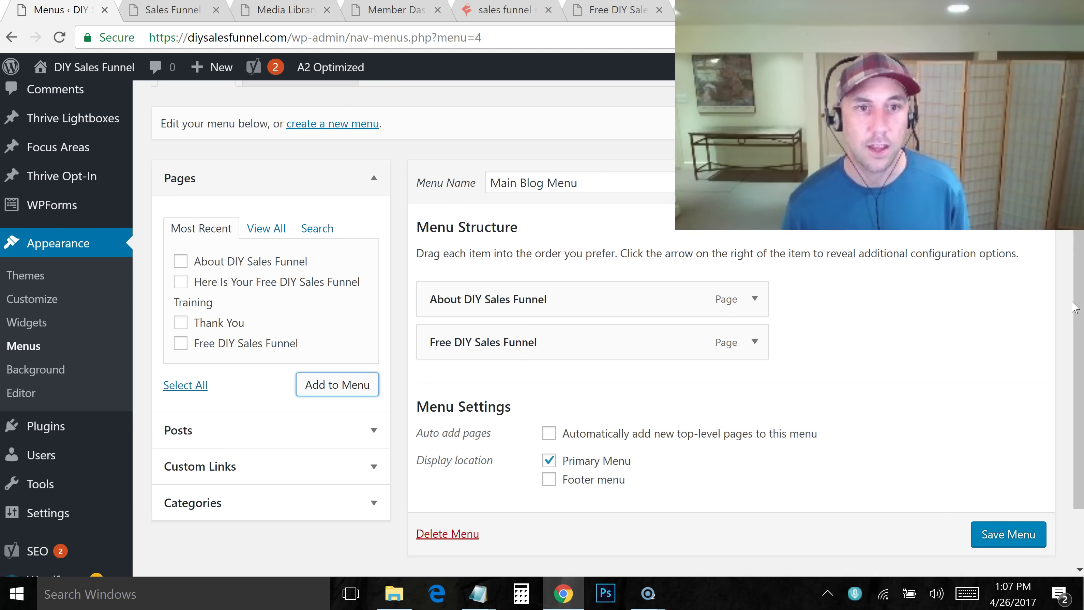
left_click(376, 506)
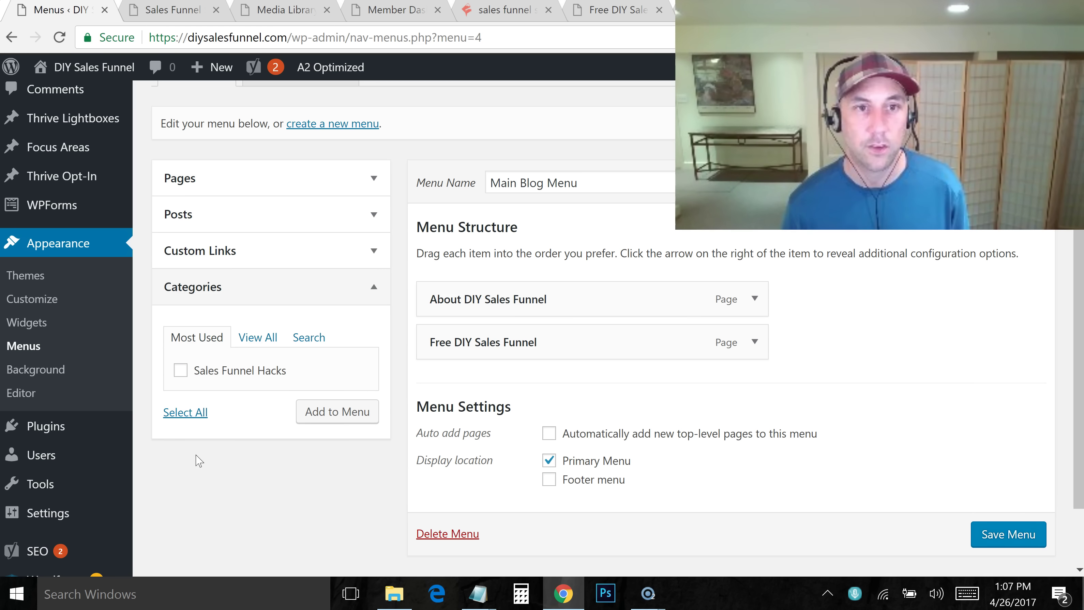
left_click(331, 417)
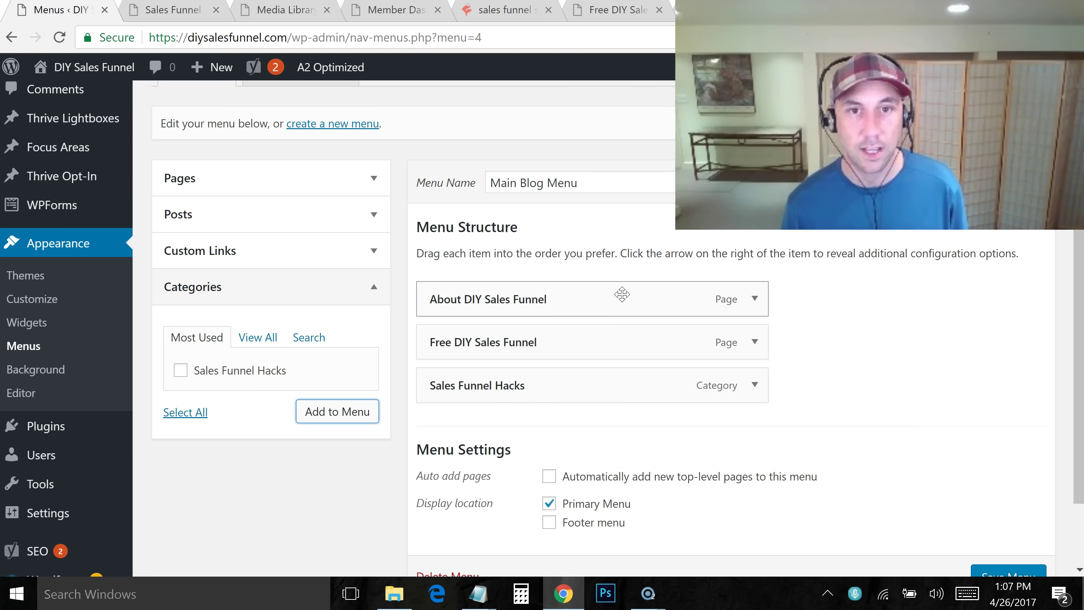
Reorder the menu so Free DIY Sales Funnel comes third, after Sales Funnel Hacks
left_click_drag(505, 330, 504, 397)
left_click_drag(595, 395, 602, 298)
left_click_drag(597, 386, 581, 385)
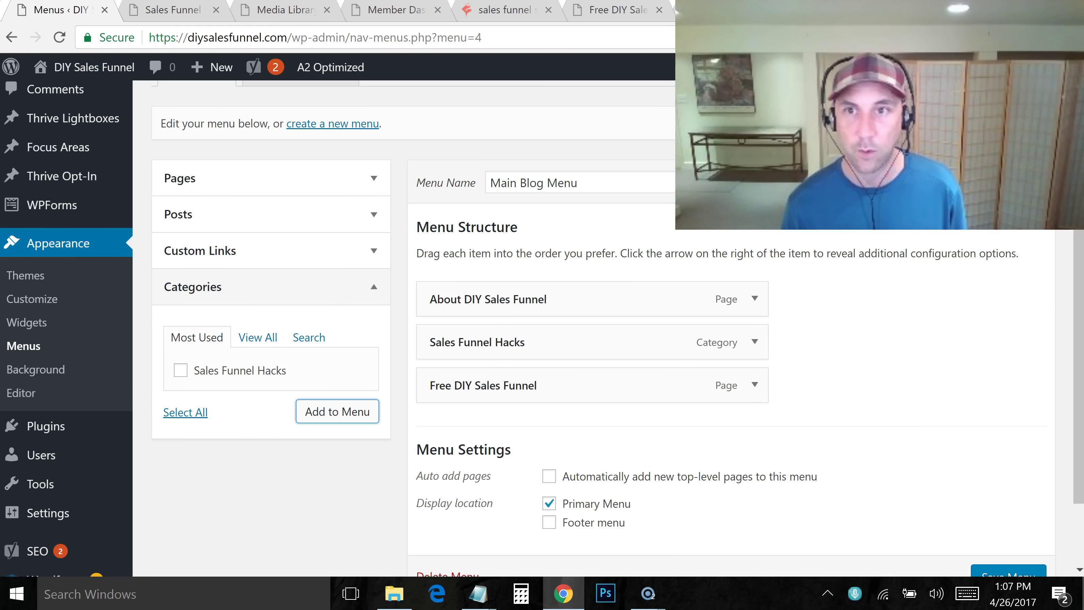
key("F5")
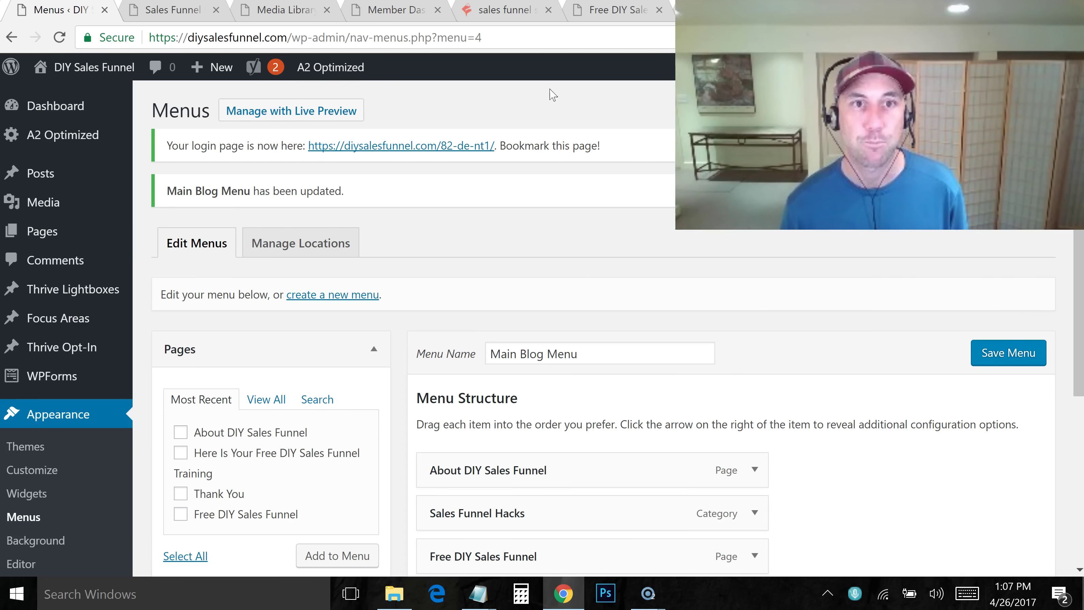
Reload the live post to check the new menu, then switch to the Media Library tab
left_click(182, 12)
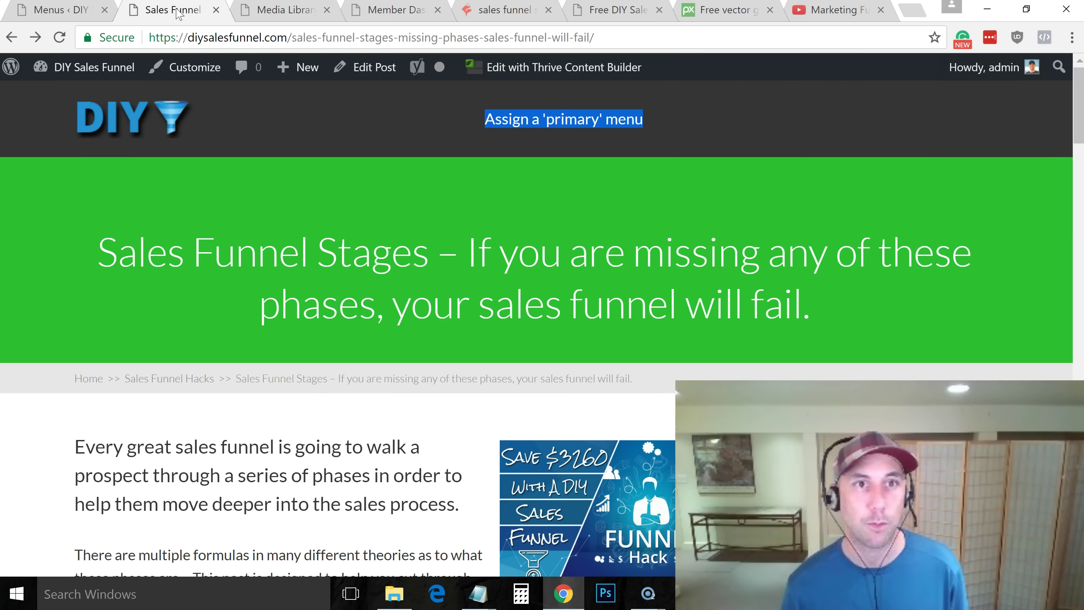
left_click(230, 37)
key("Return")
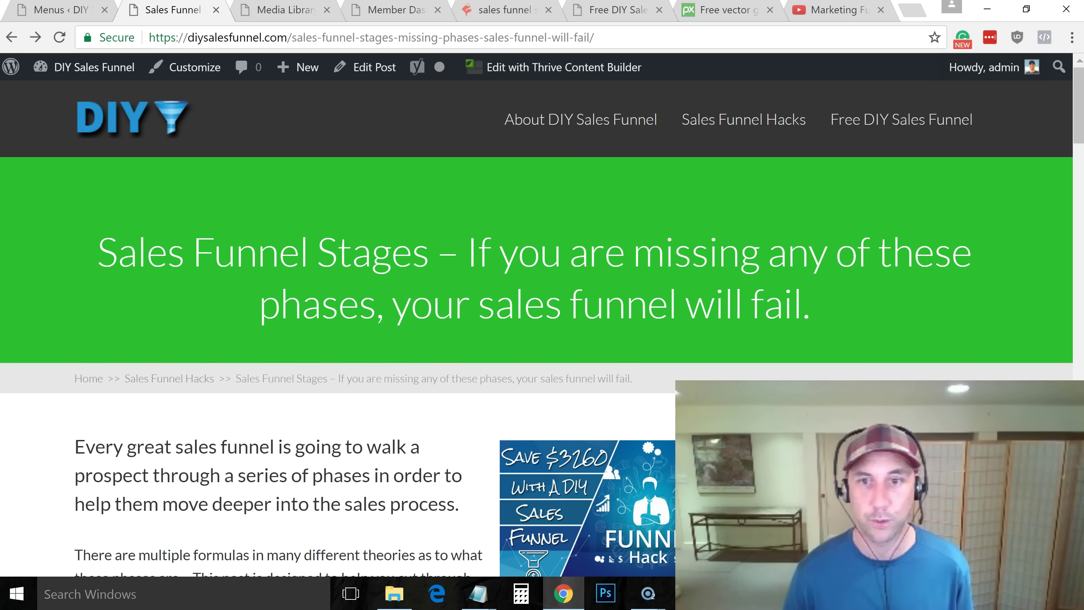
mouse_move(1075, 107)
left_mouse_down()
mouse_move(1075, 129)
mouse_move(1075, 107)
left_mouse_up()
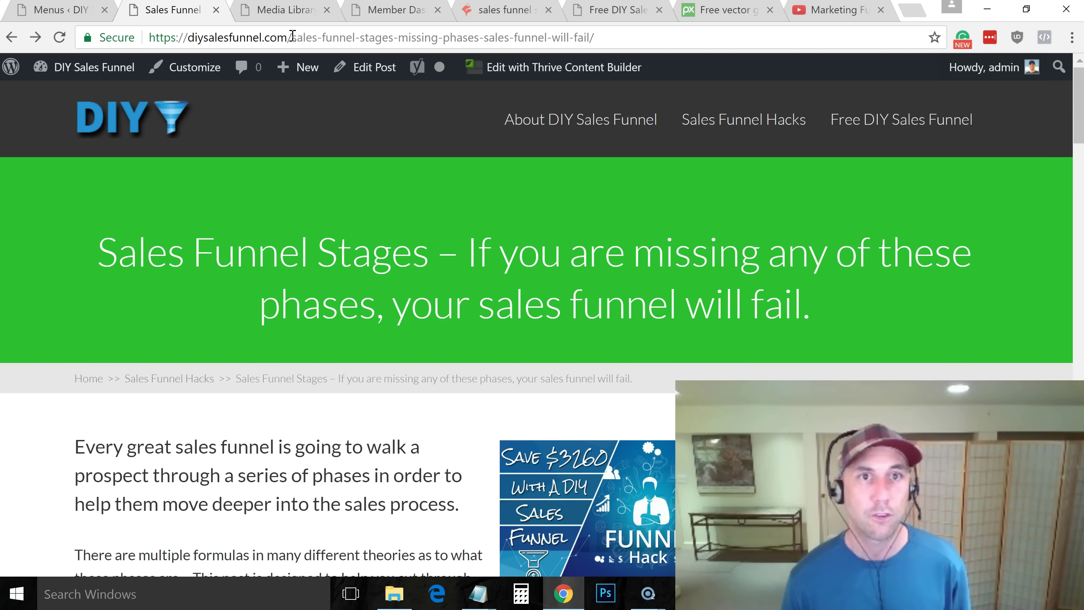
left_click(280, 10)
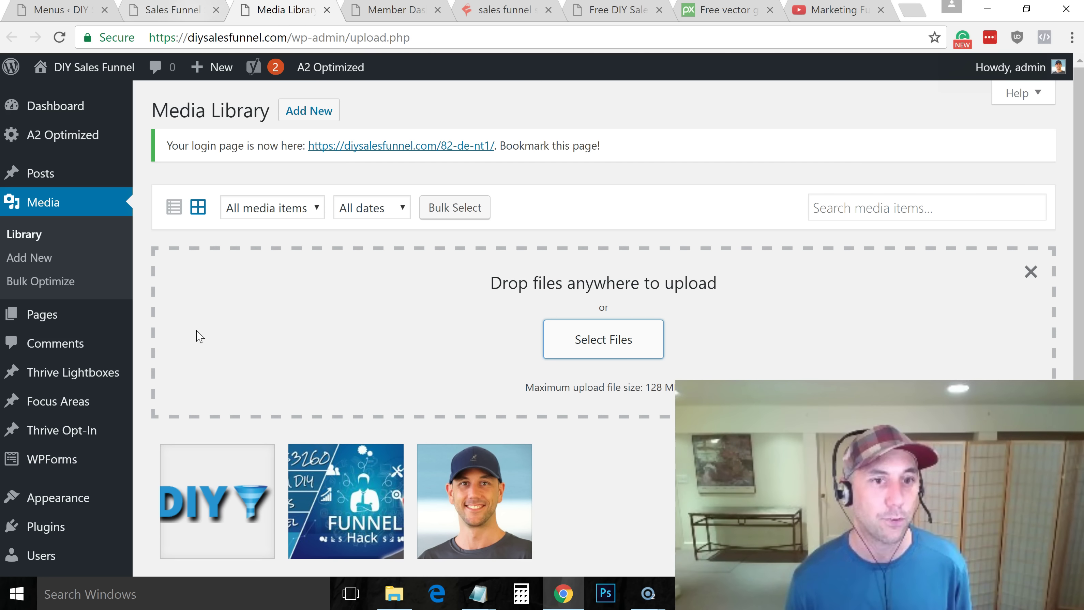
Open Thrive Dashboard > Theme Options from the admin sidebar
left_click_drag(1076, 124, 1075, 258)
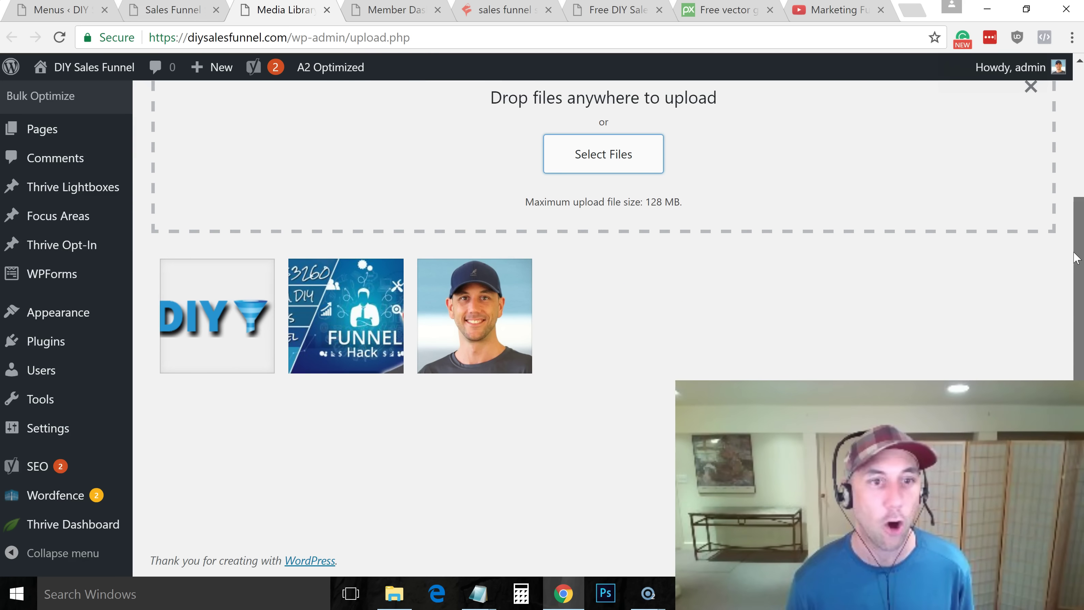
mouse_move(67, 534)
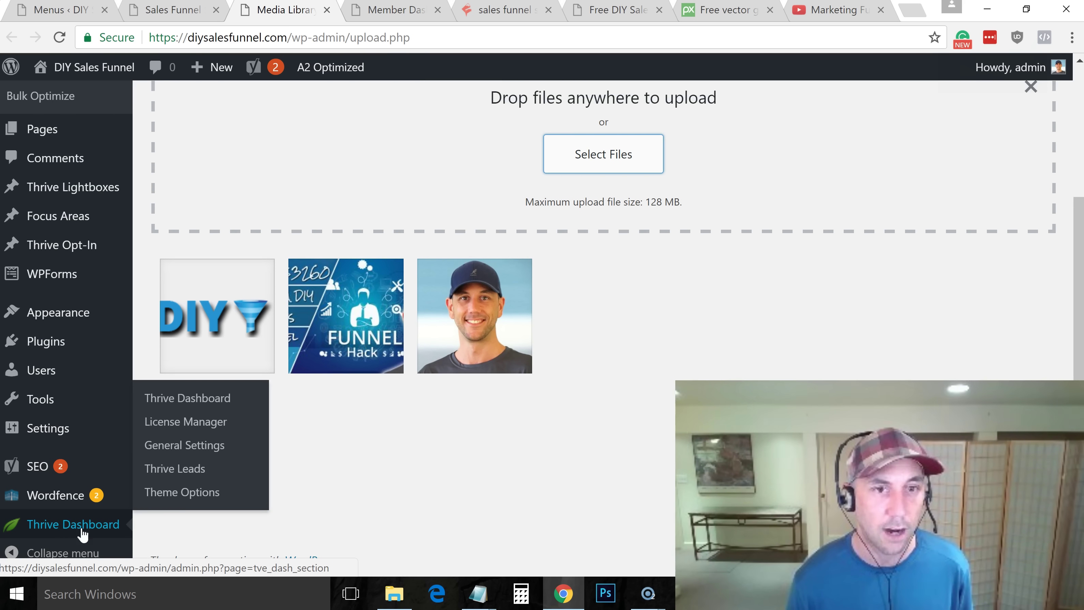
left_click(176, 493)
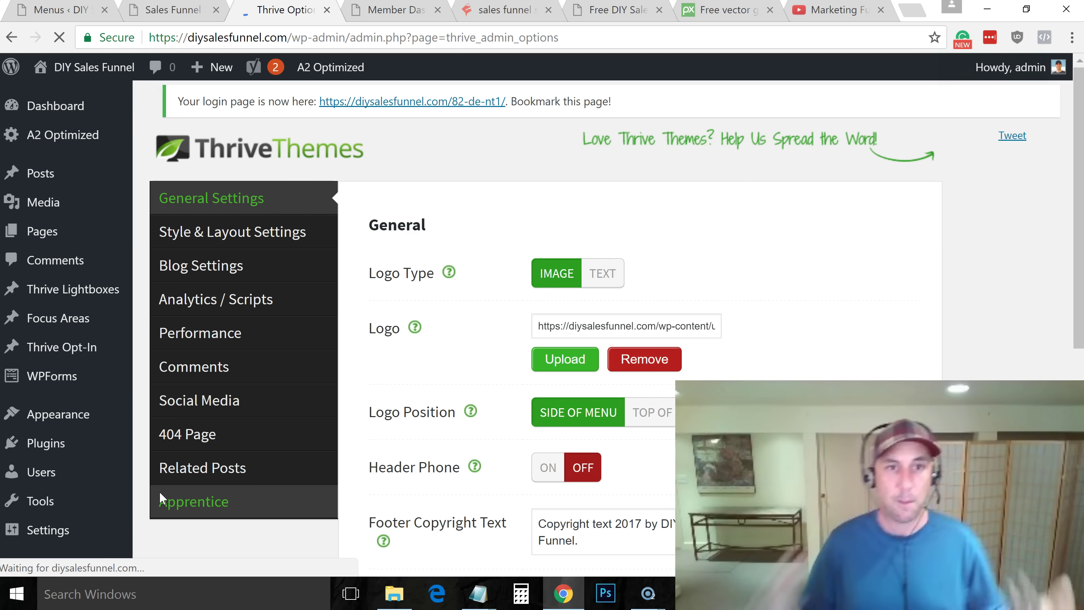
In Style & Layout Settings, change the Color Scheme from Green to Blue and save all changes
left_click(248, 244)
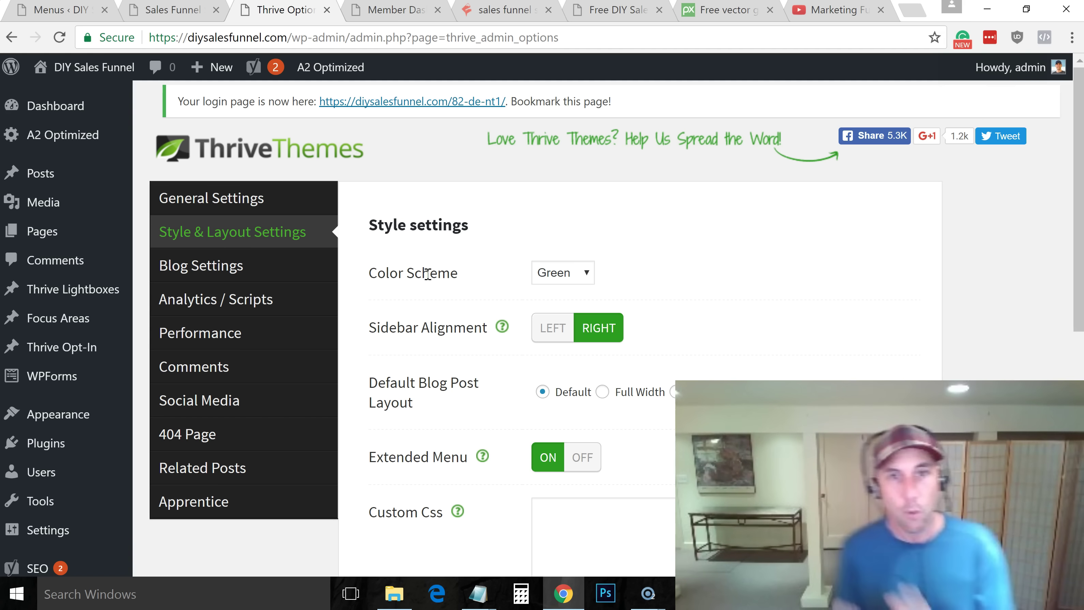
left_click(573, 277)
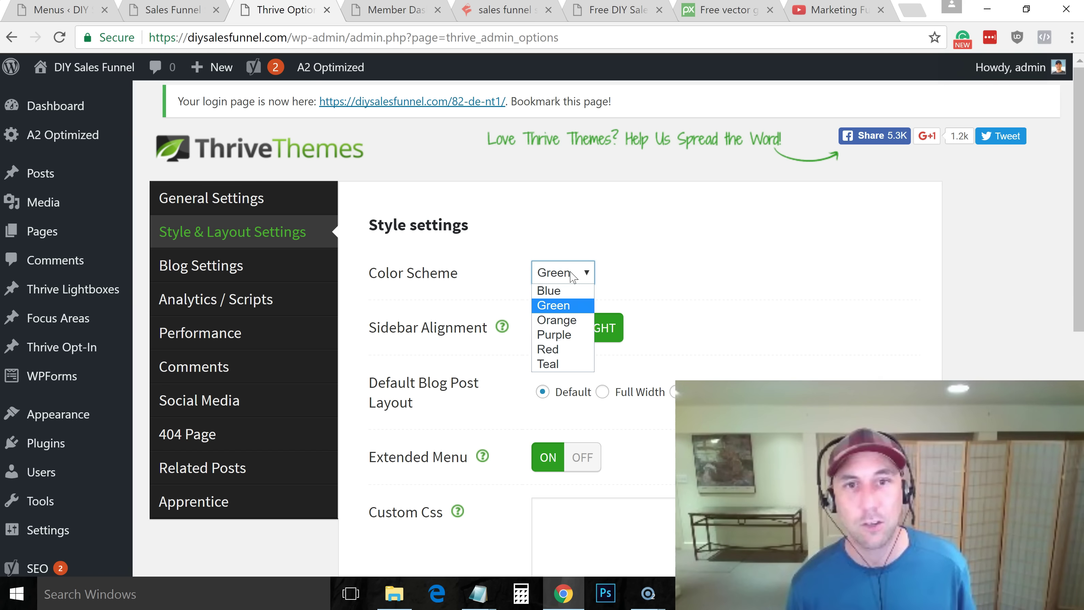
left_click(567, 290)
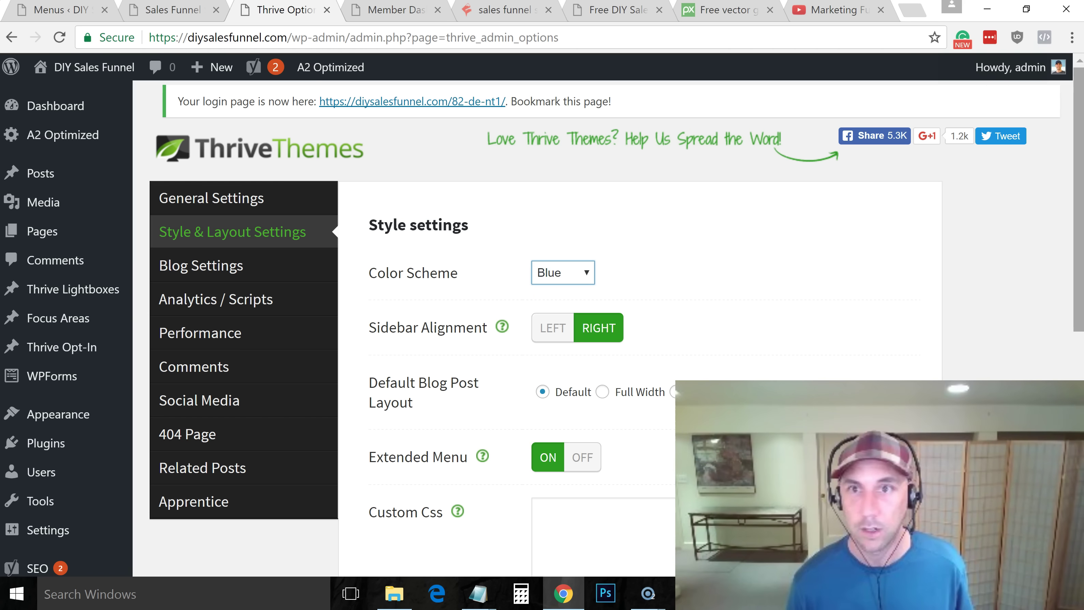
scroll(1078, 191, "down", 8)
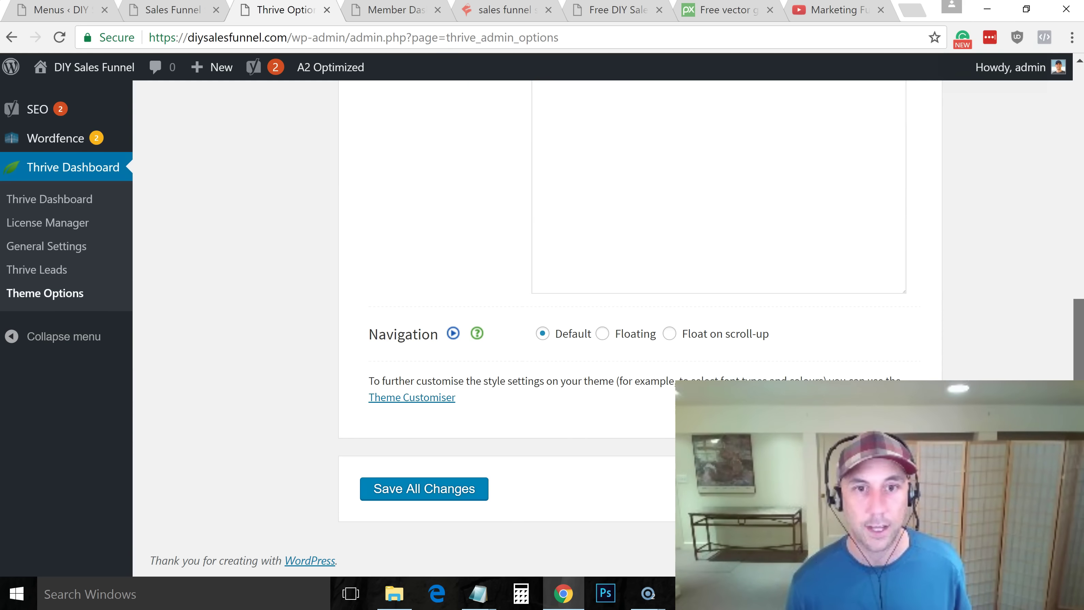
left_click(461, 492)
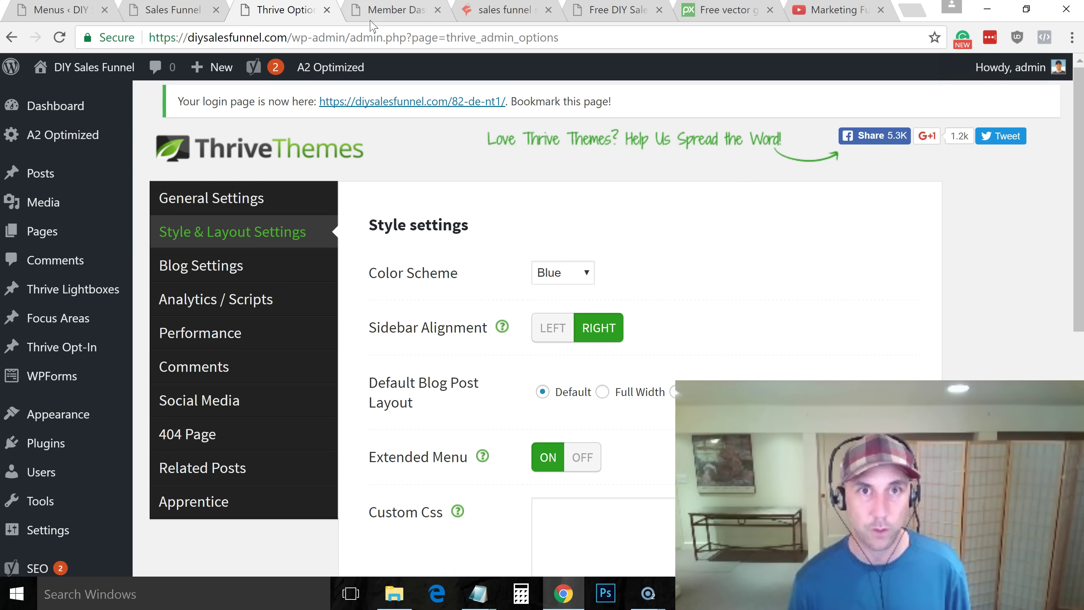
Reload the live Sales Funnel Stages post to see the blue title banner
left_click(376, 12)
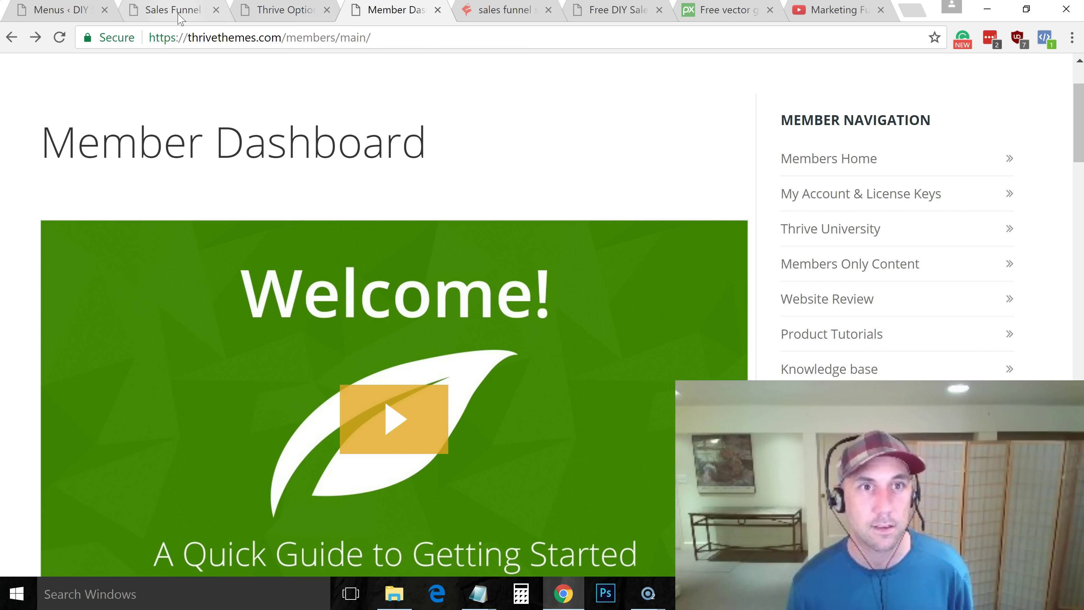
left_click(179, 17)
left_click(234, 37)
key("Return")
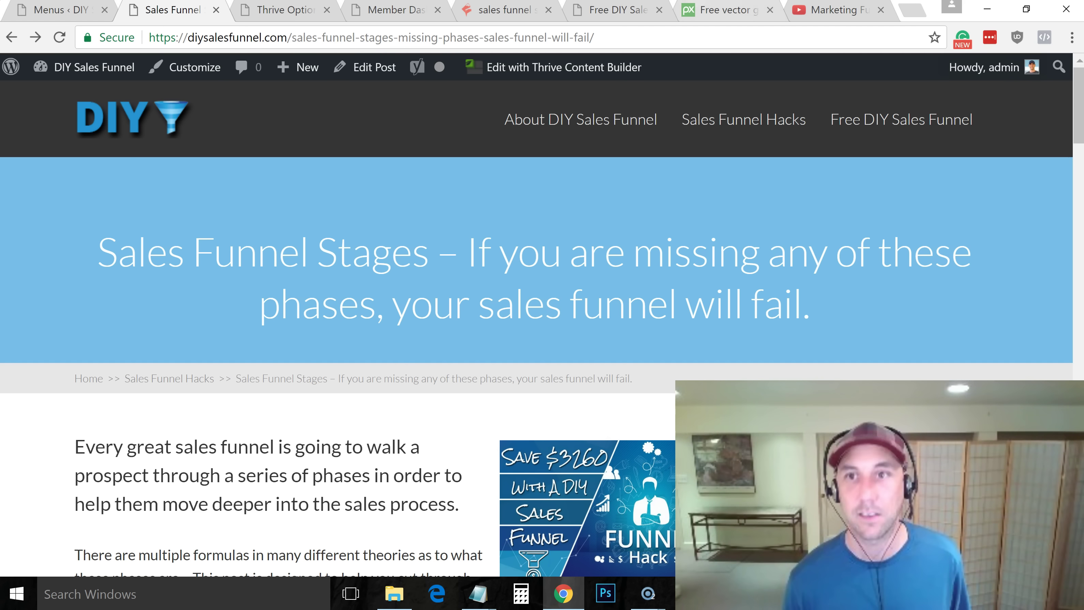
left_click_drag(1080, 112, 1080, 146)
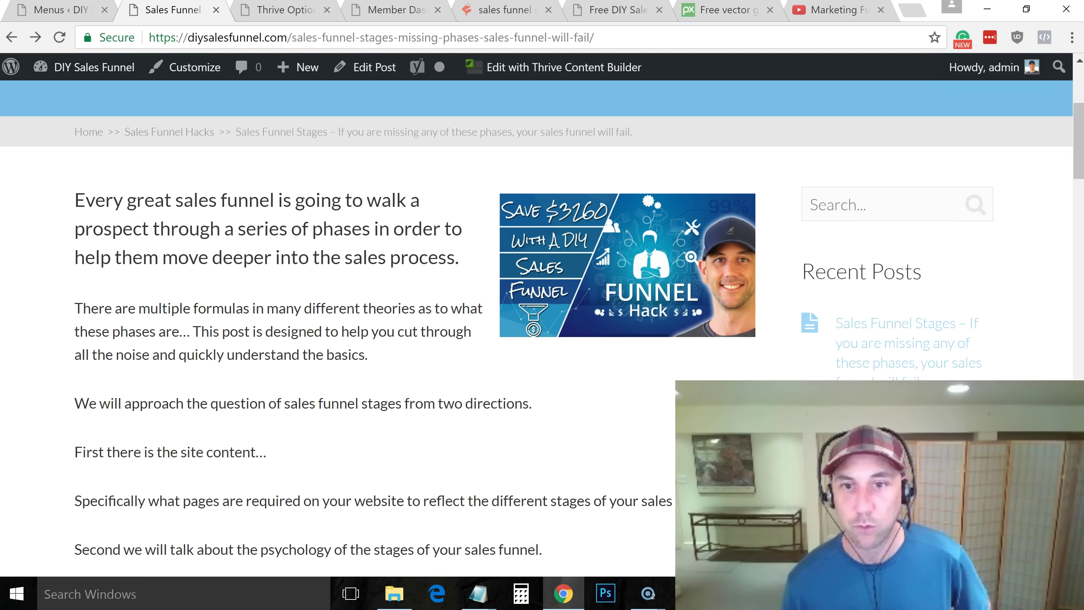
left_click_drag(1079, 125, 1067, 188)
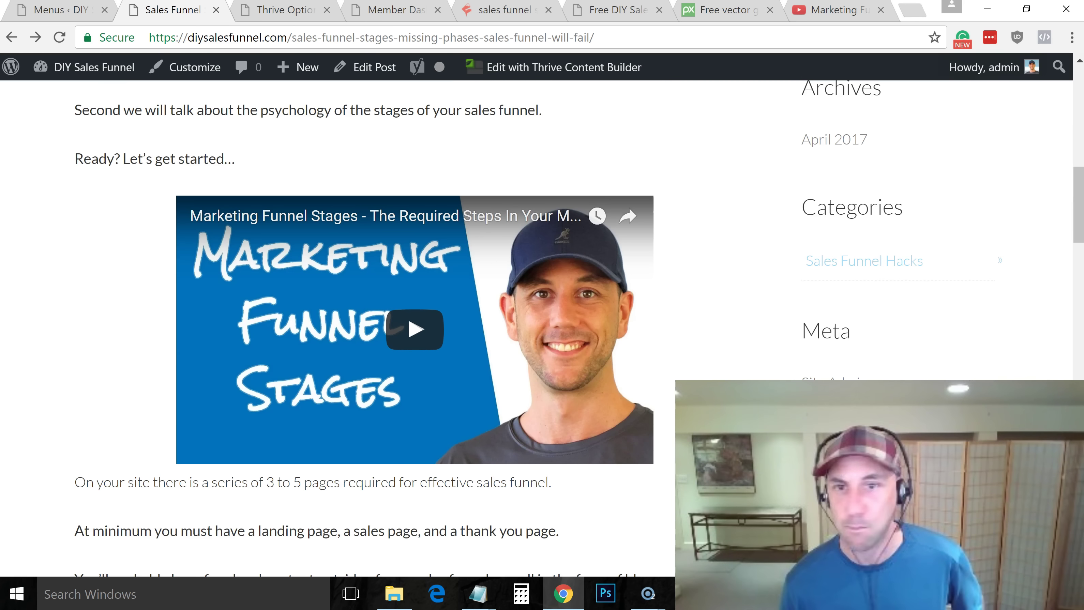
left_click_drag(1072, 231, 1082, 176)
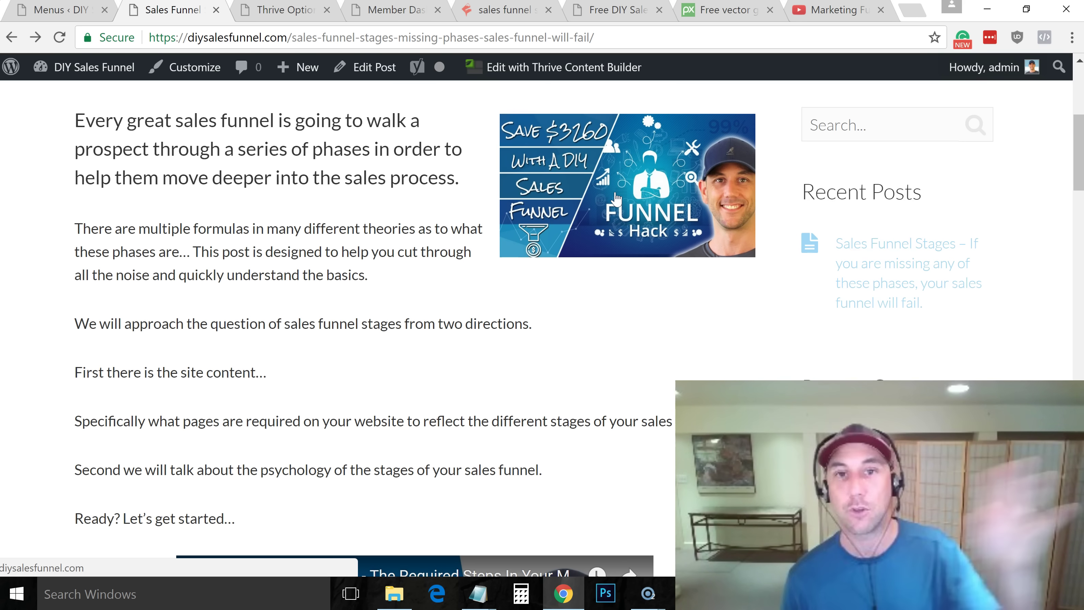
left_click_drag(1081, 145, 706, 116)
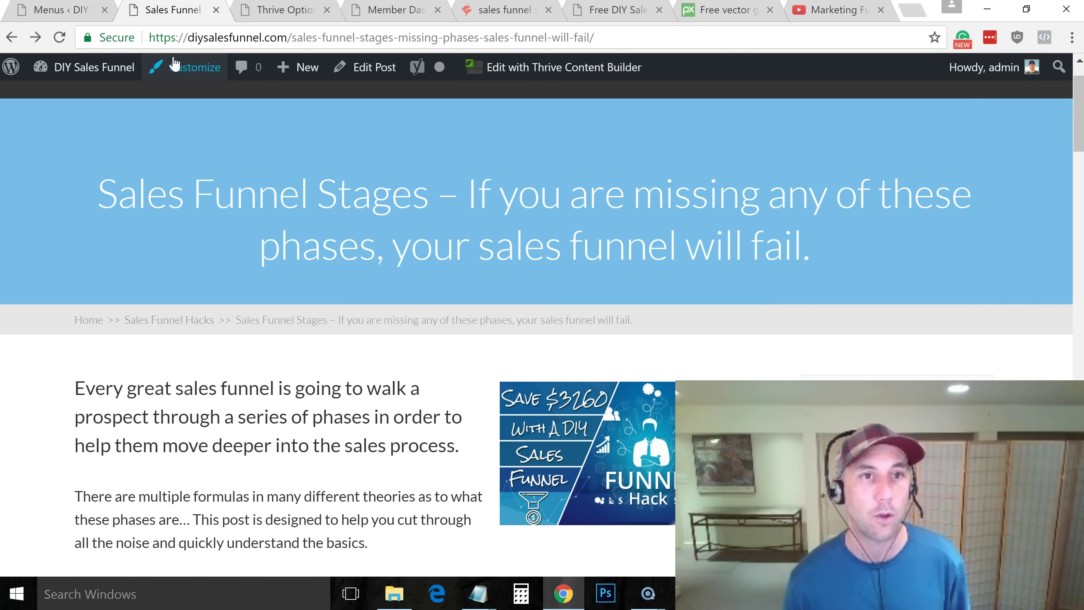
Go from the Dashboard to Appearance > Widgets
mouse_move(53, 67)
left_click(58, 100)
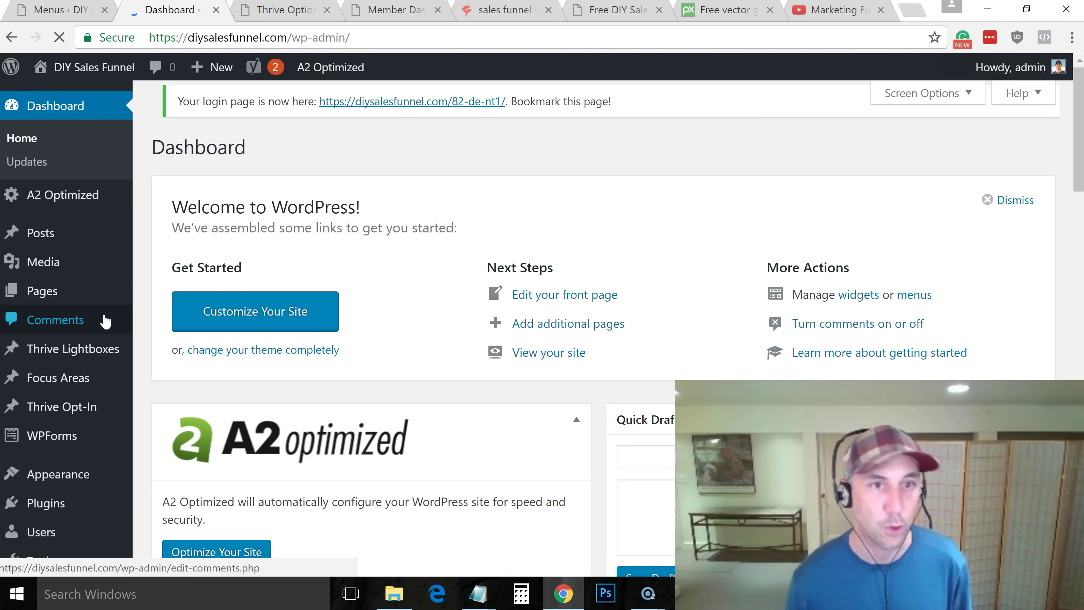
mouse_move(77, 483)
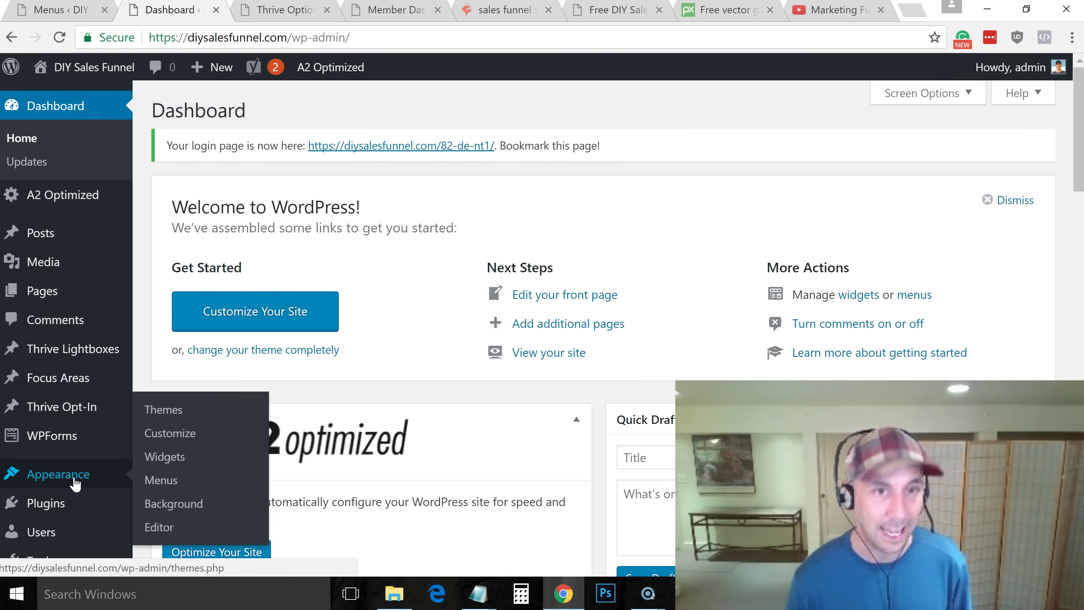
left_click(179, 460)
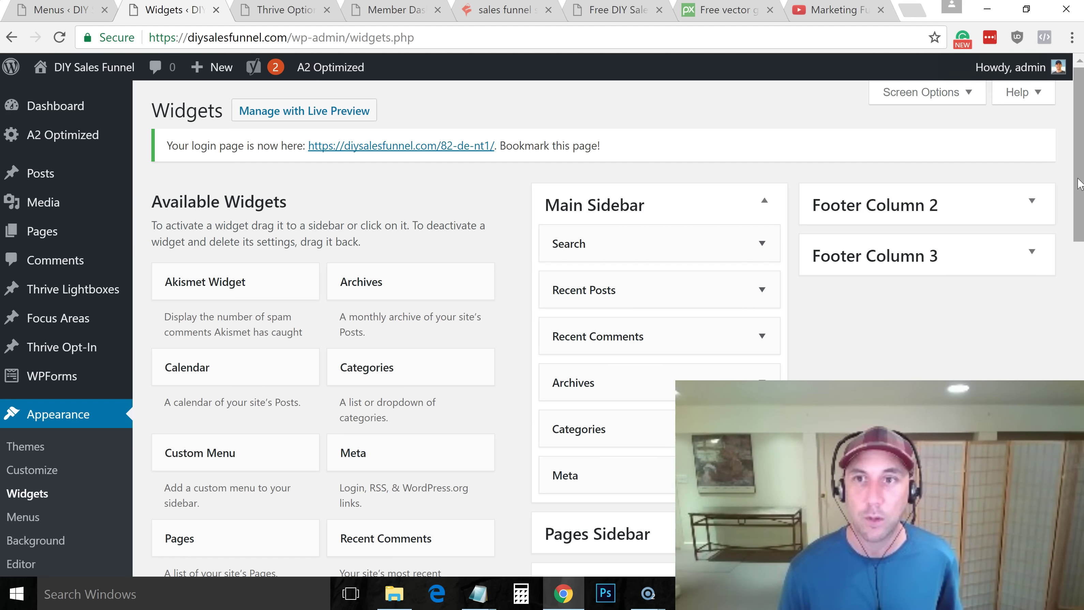
scroll(808, 363, "down", 3)
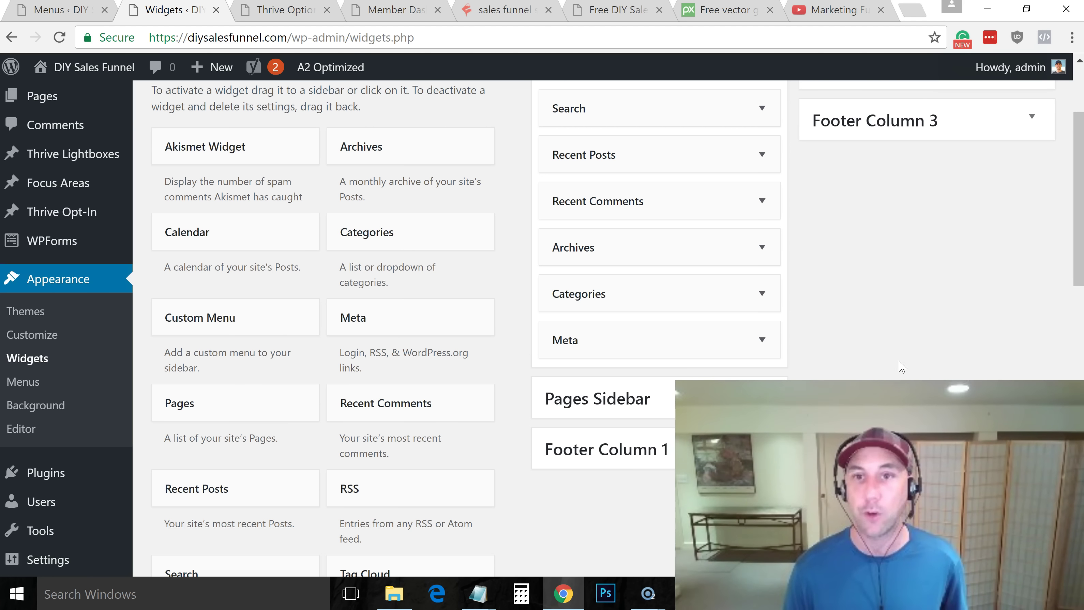
scroll(1079, 192, "up", 2)
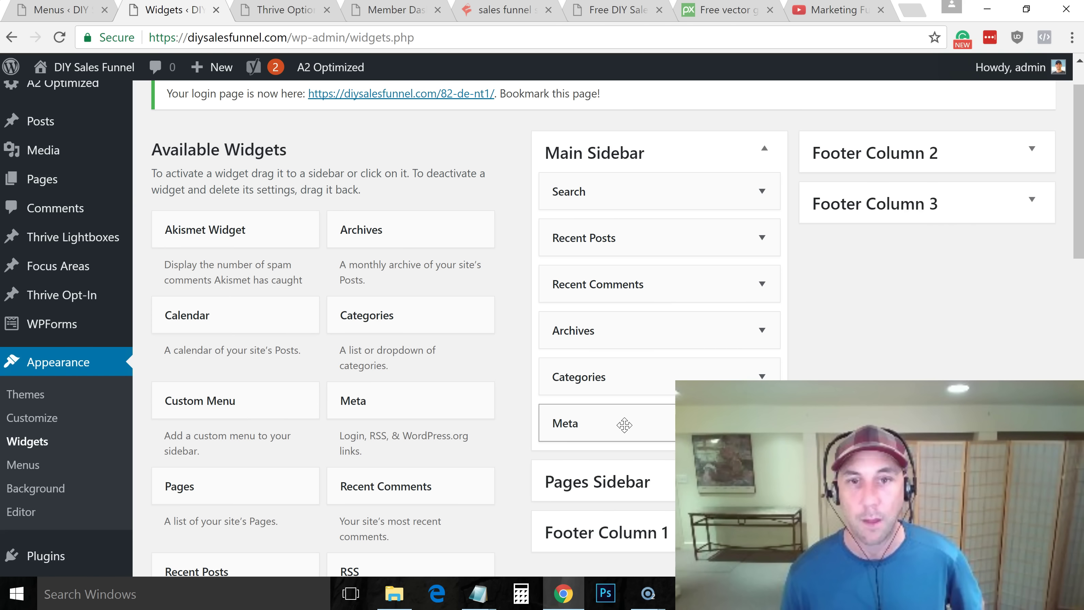
Remove the Meta, Categories and Archives widgets from the Main Sidebar
left_click_drag(614, 425, 289, 423)
left_click_drag(625, 379, 309, 405)
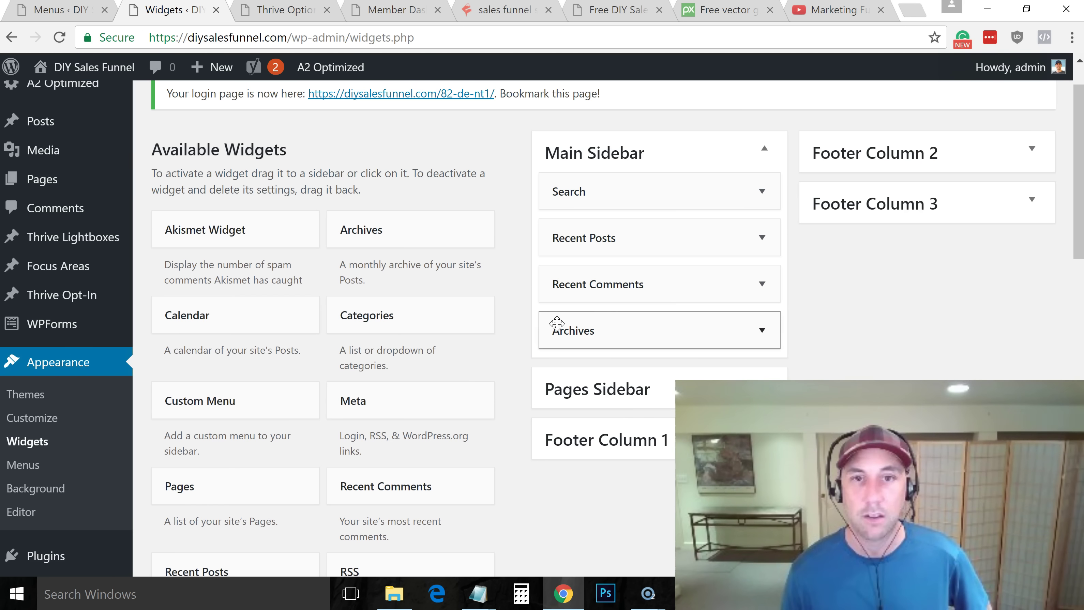
left_click_drag(600, 334, 311, 360)
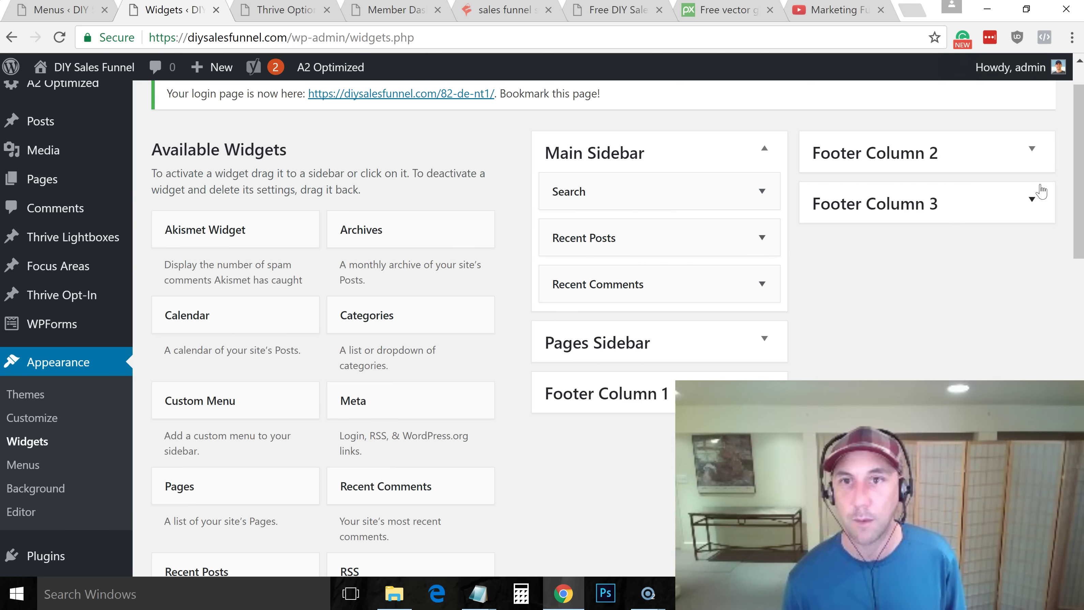
left_click_drag(1077, 186, 1076, 312)
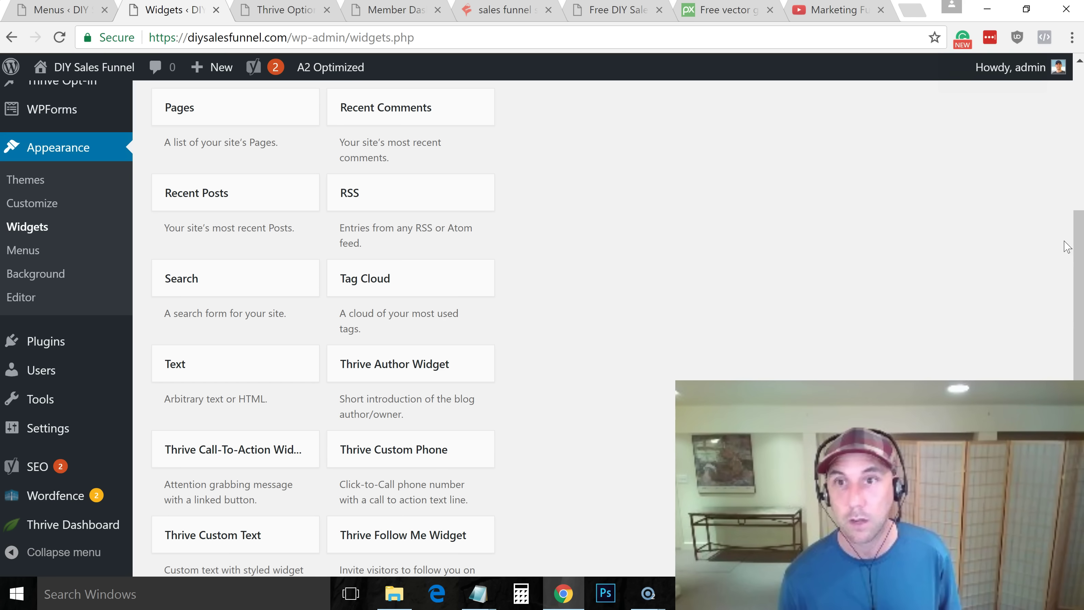
left_click_drag(1077, 248, 1068, 92)
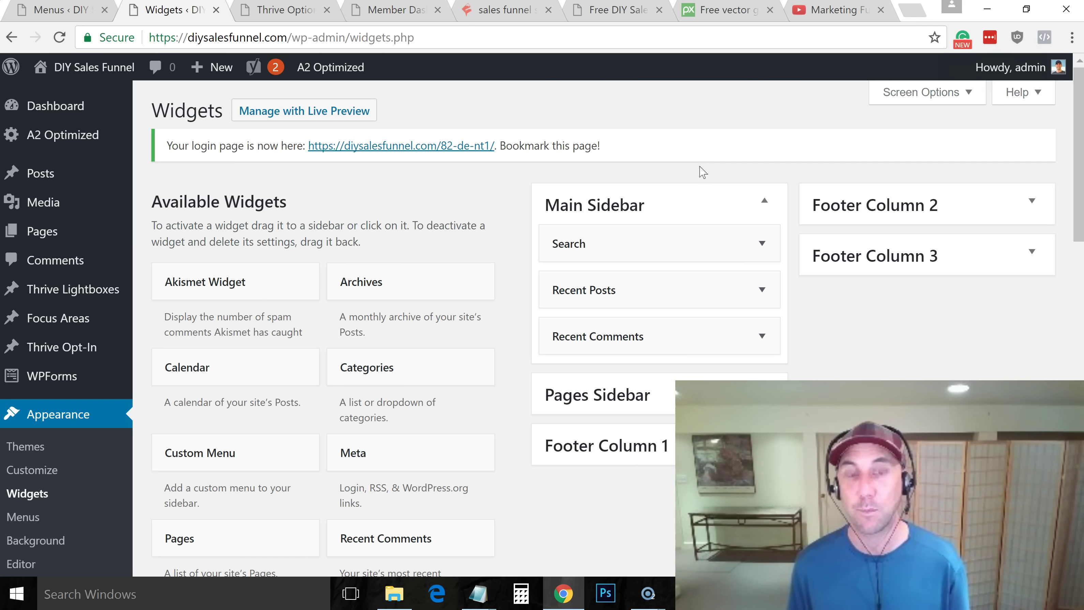
Visit milesbeckler.com in a new tab and open the 'My three marketing stacks' post
left_click(914, 10)
type("milesbeckler.co")
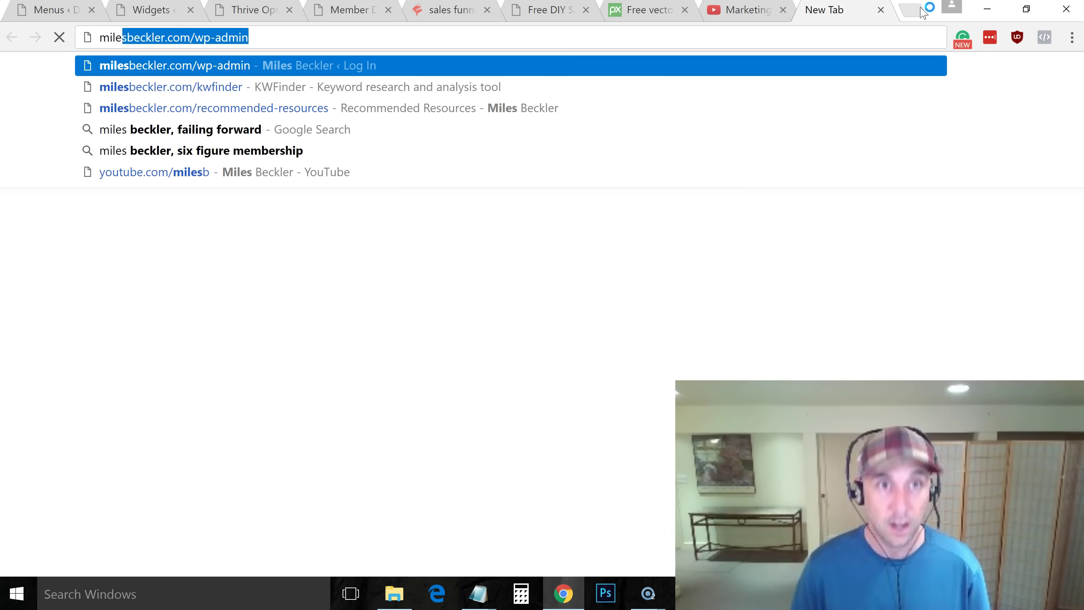
type("m")
key("Return")
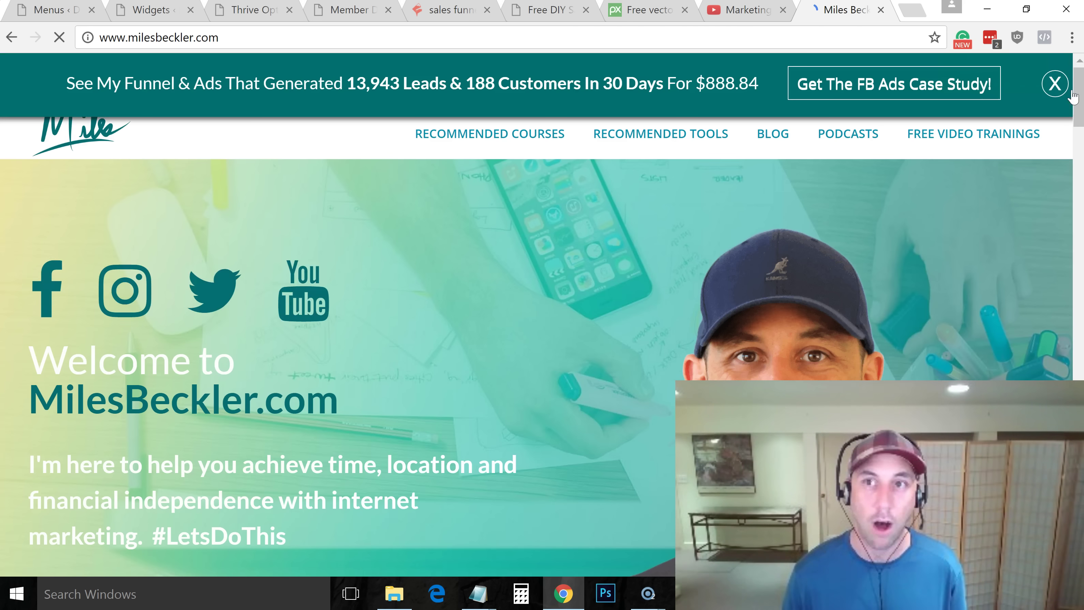
left_click_drag(1079, 97, 1081, 177)
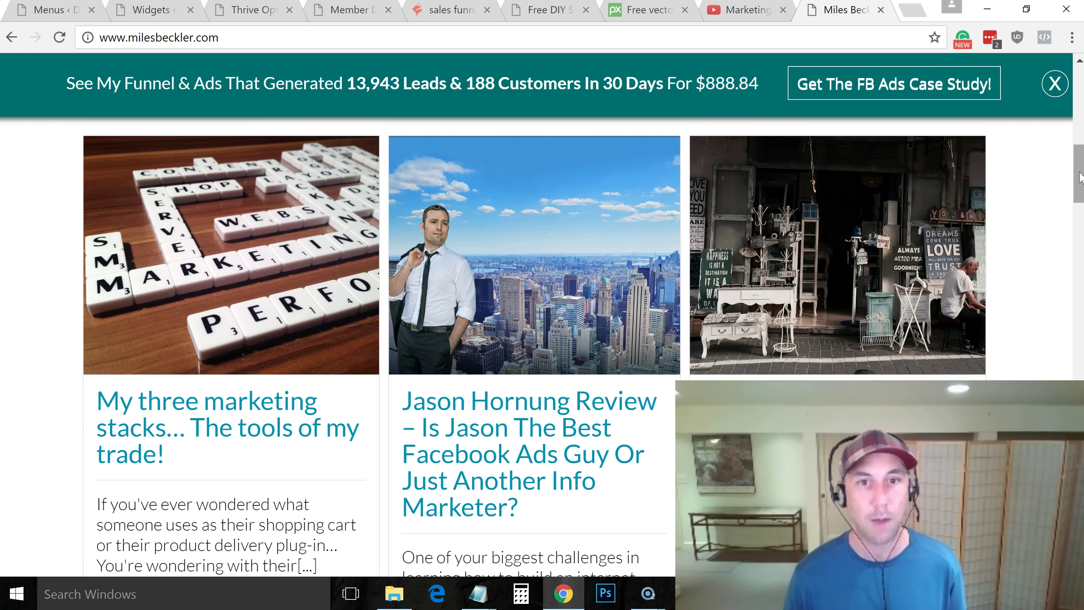
left_click(255, 439)
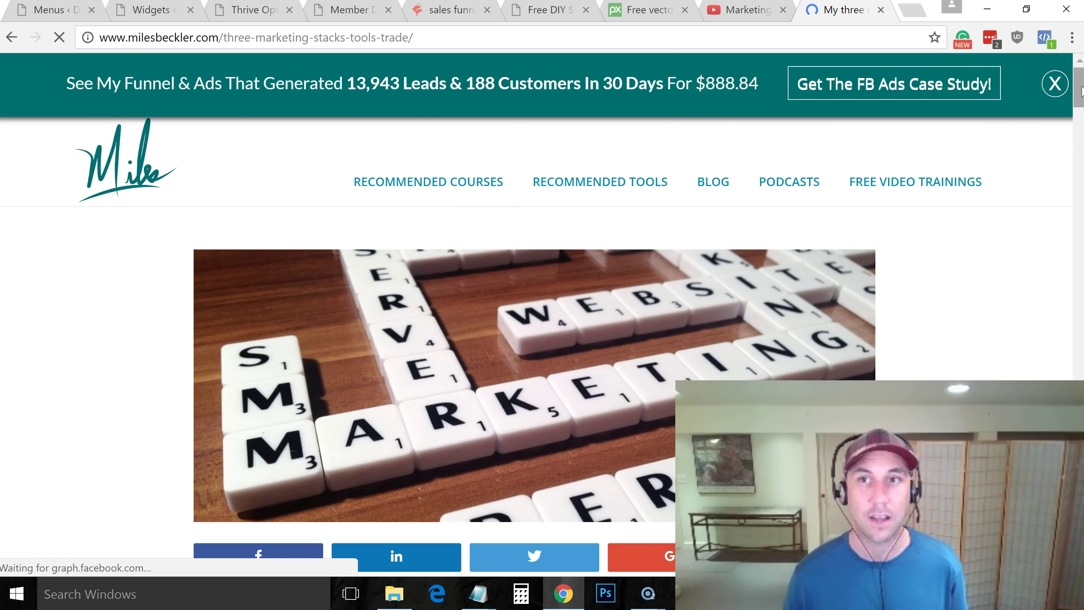
scroll(703, 222, "down", 2)
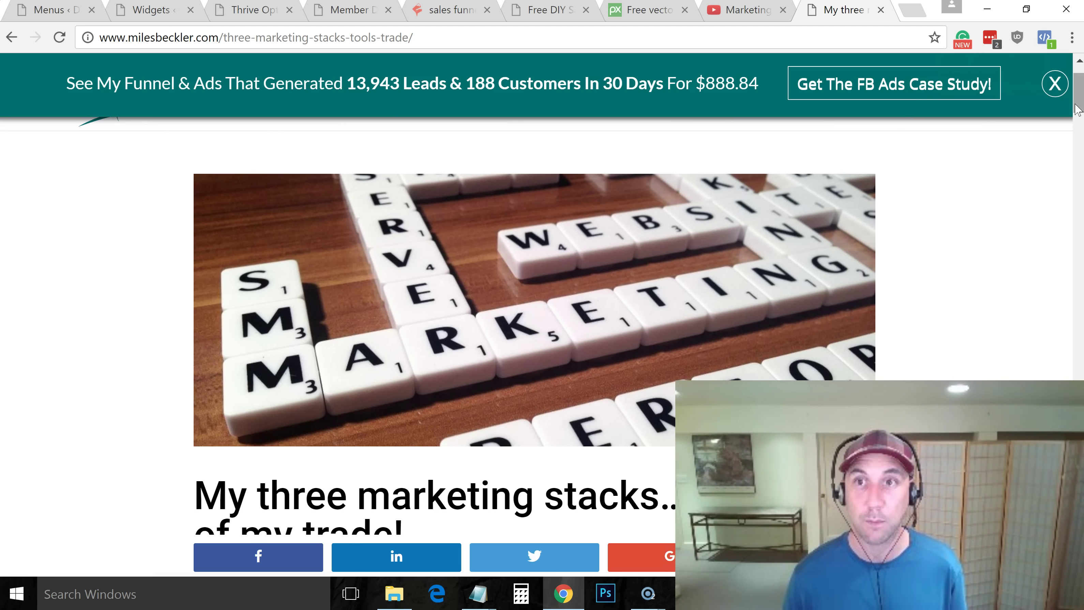
left_click_drag(1079, 109, 1080, 62)
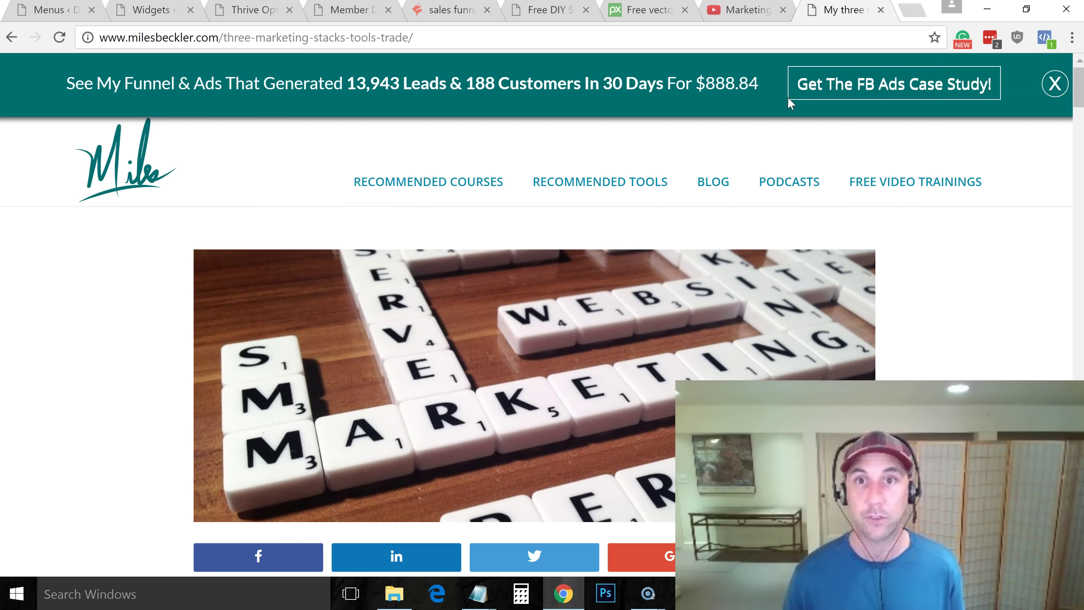
Glance at the FB Ads case study, close it, and switch to the DIY Sales Funnel landing page
left_click(838, 84)
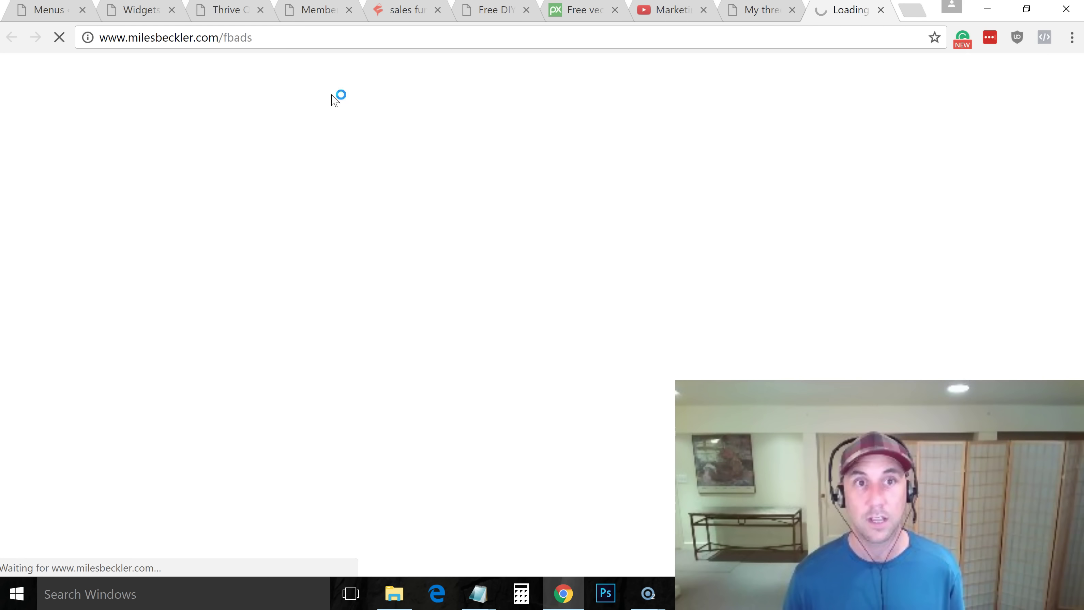
left_click(881, 10)
left_click_drag(1078, 85, 1081, 143)
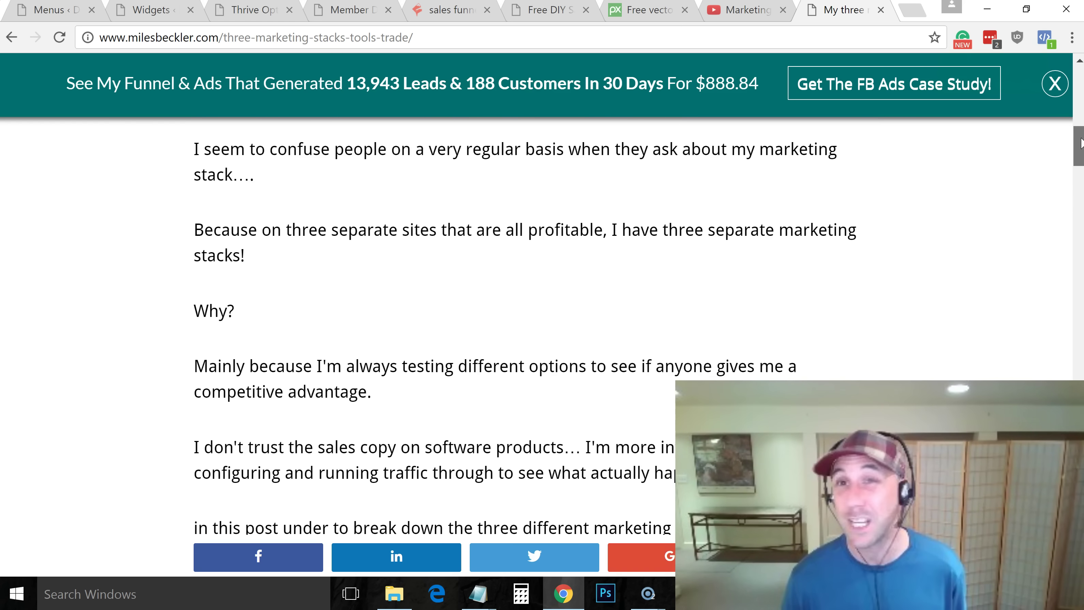
left_click_drag(1081, 143, 1076, 83)
left_click(552, 12)
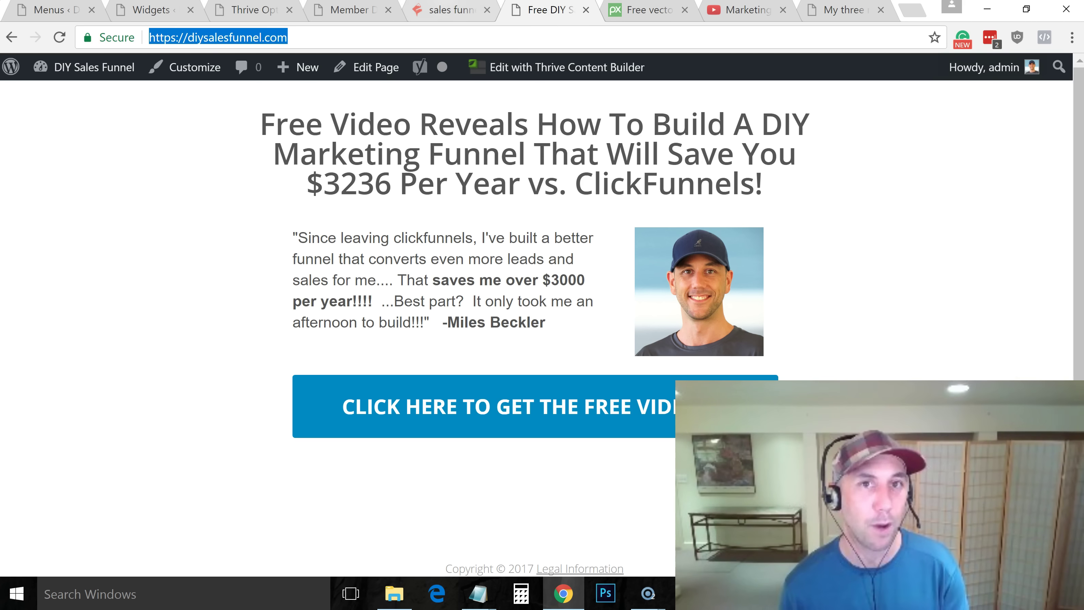
Cycle through the open tabs back to the Widgets admin page and scroll its widget list
left_click(438, 17)
left_click(357, 13)
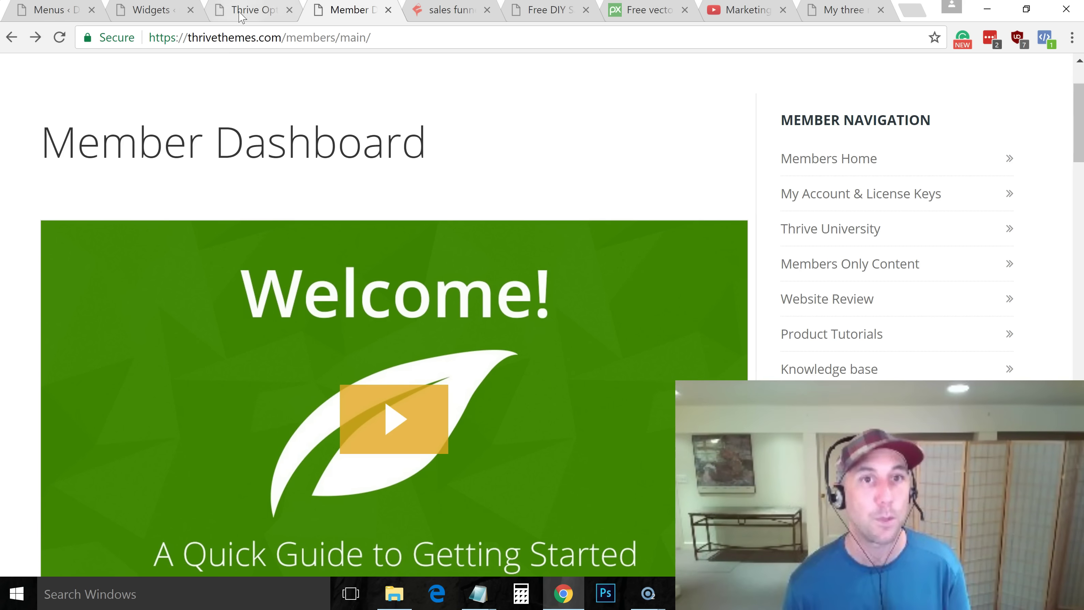
left_click(243, 15)
left_click(151, 13)
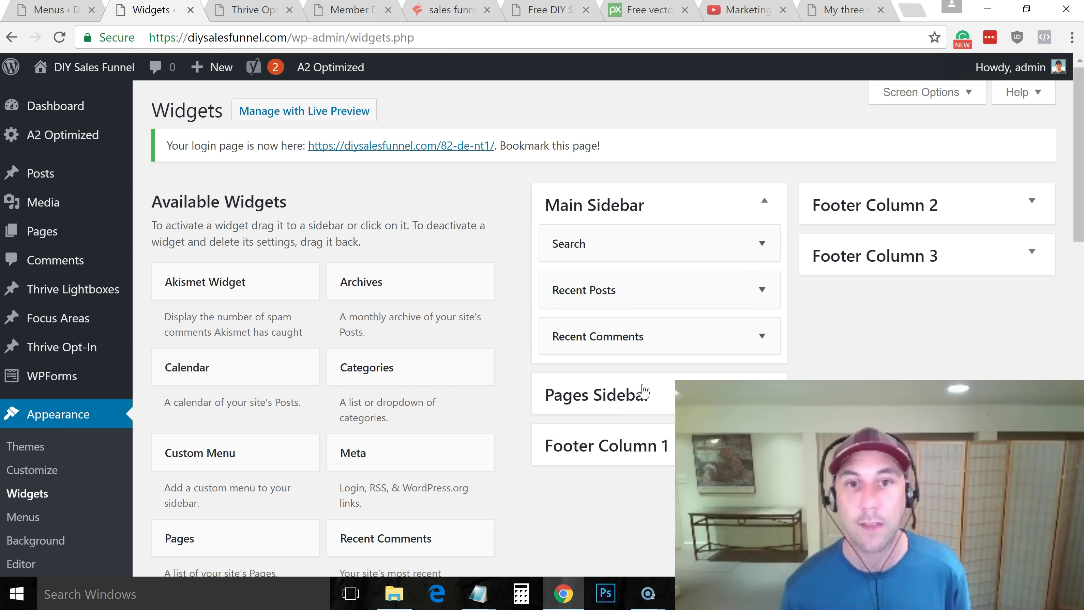
mouse_move(1079, 155)
left_mouse_down()
mouse_move(1079, 491)
mouse_move(1067, 162)
left_mouse_up()
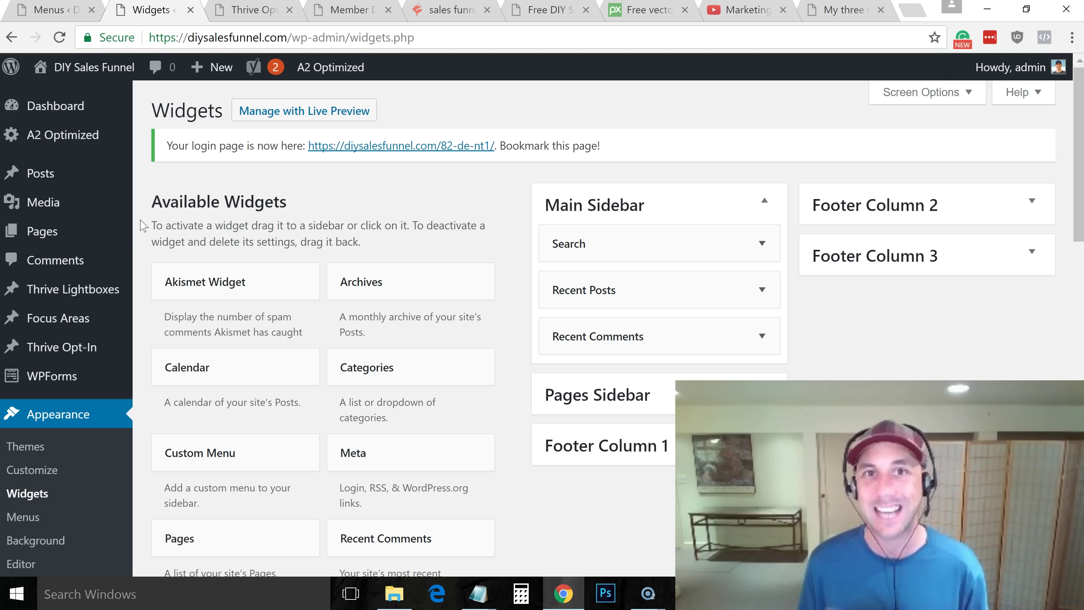
left_click_drag(1080, 216, 1082, 390)
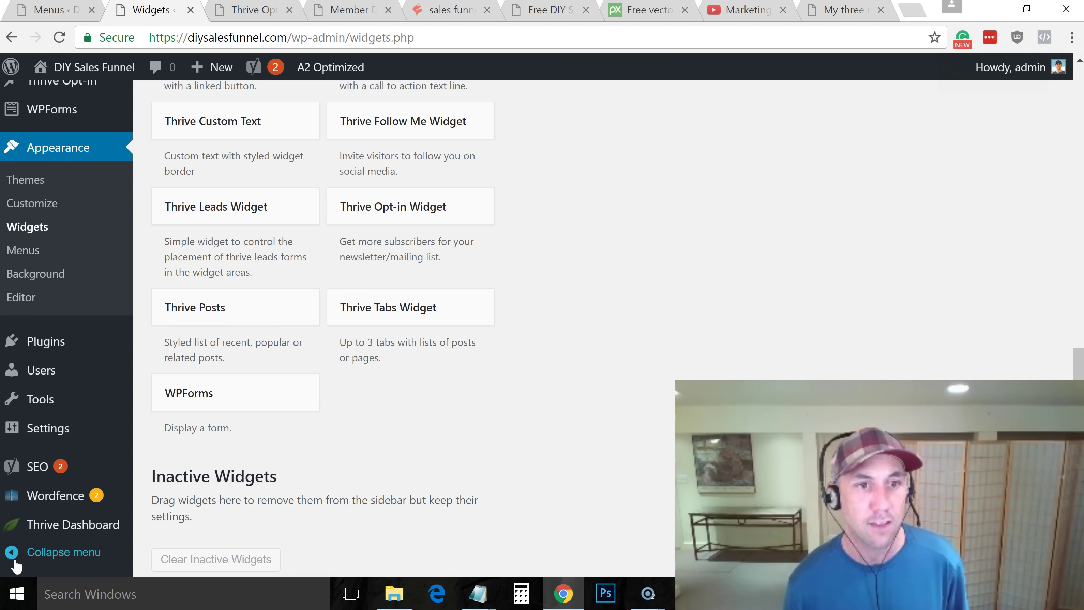
Open Thrive Dashboard > Theme Options on the Style & Layout Settings section
left_click(38, 532)
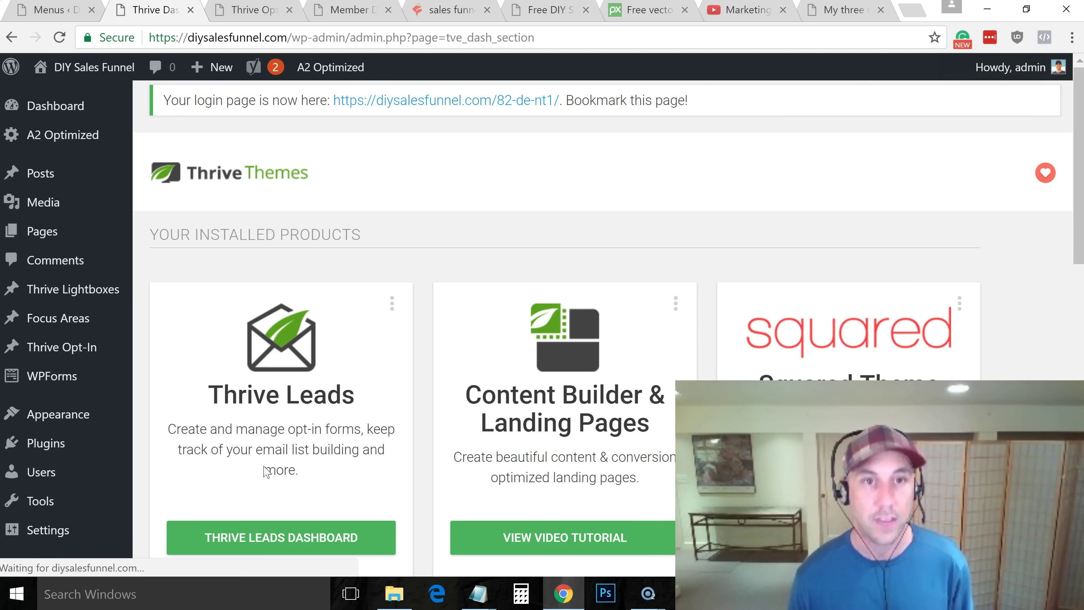
left_click(849, 538)
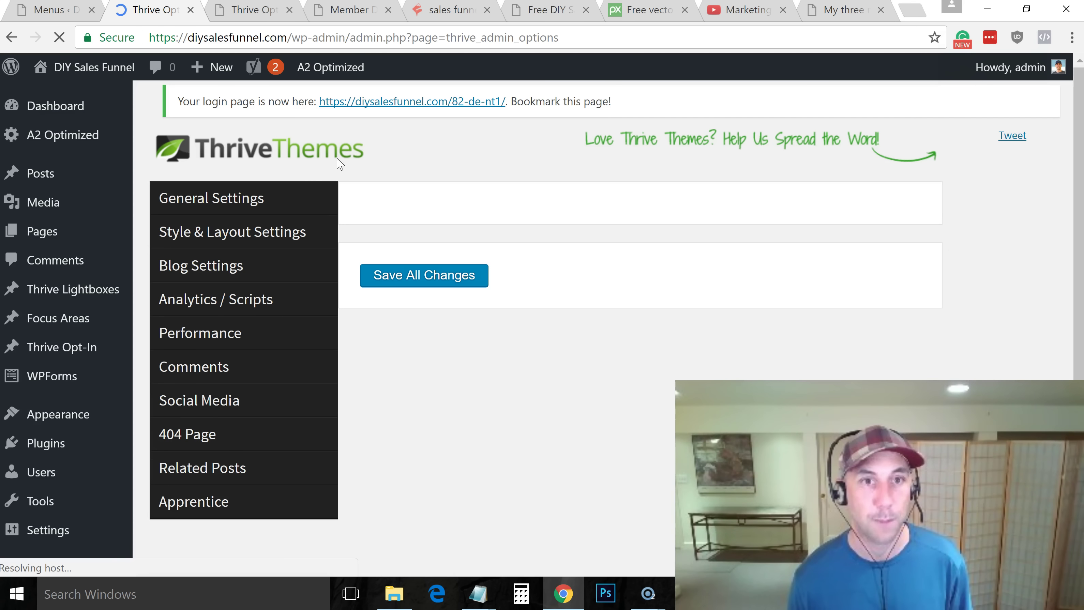
left_click(249, 234)
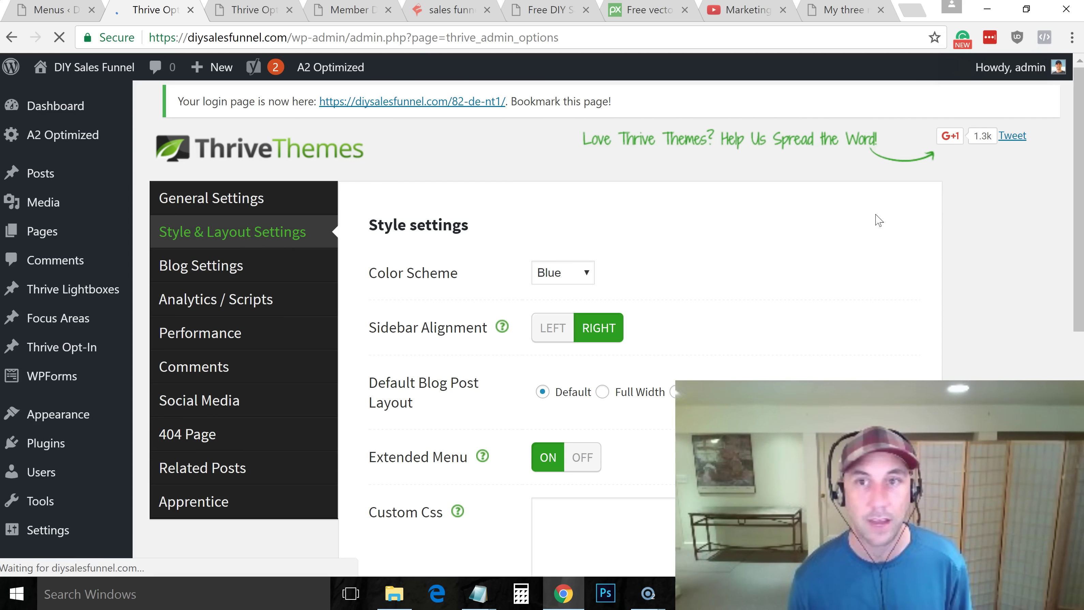
Scroll down to the empty Custom Css box, focus it, then scroll back up
scroll(666, 235, "down", 5)
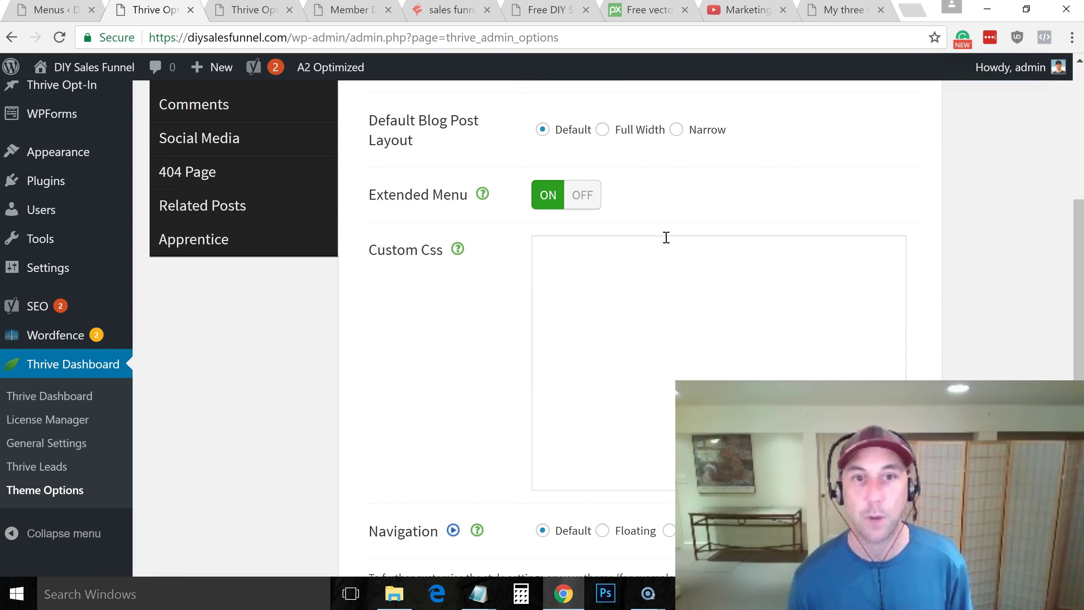
left_click_drag(368, 250, 424, 251)
left_click(422, 251)
left_click(546, 273)
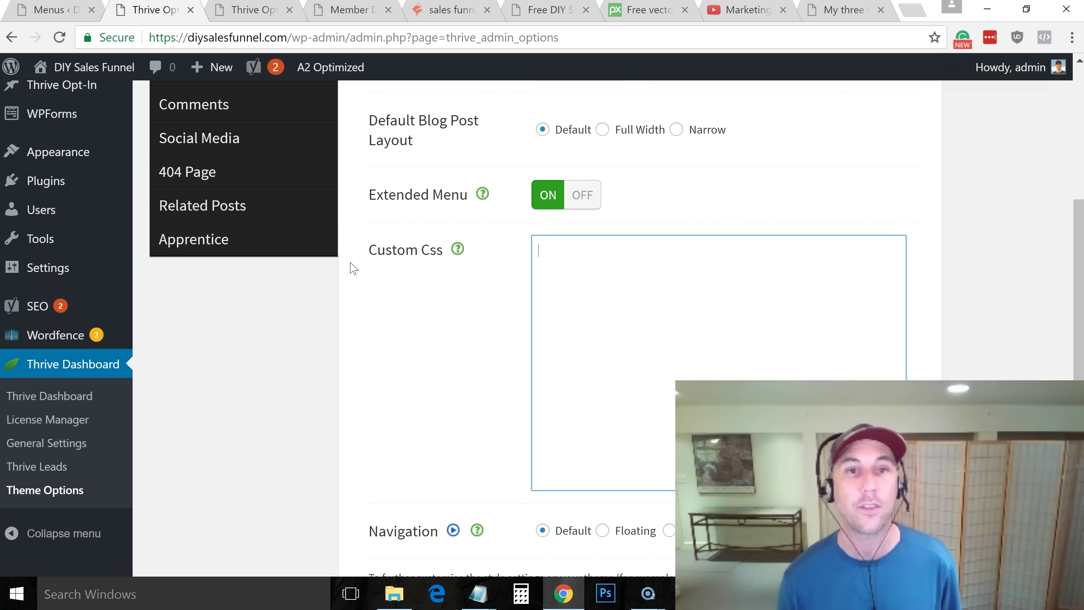
left_click_drag(370, 249, 474, 251)
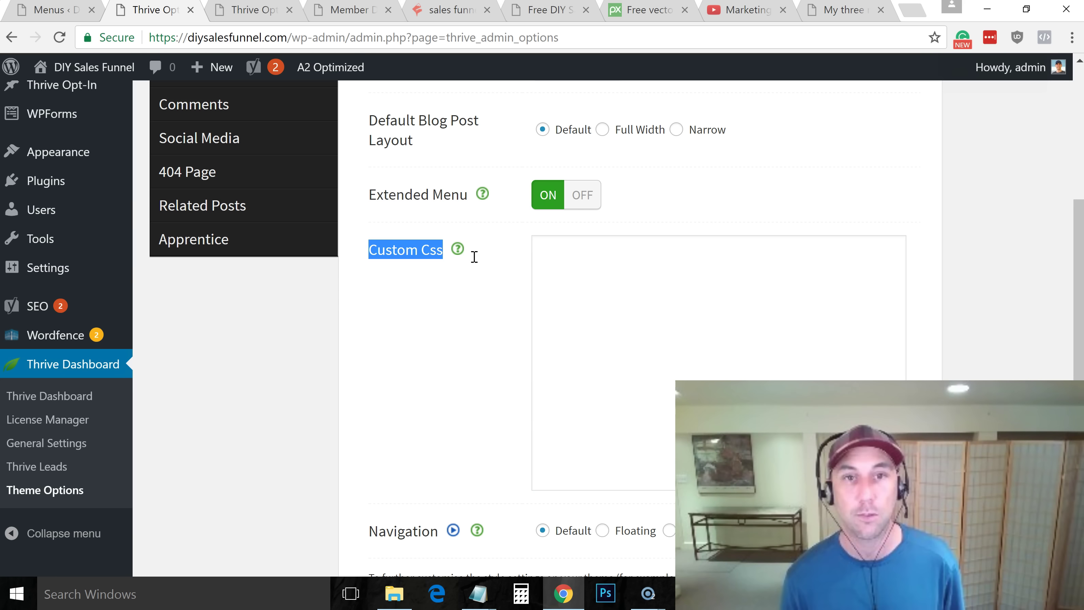
left_click(654, 291)
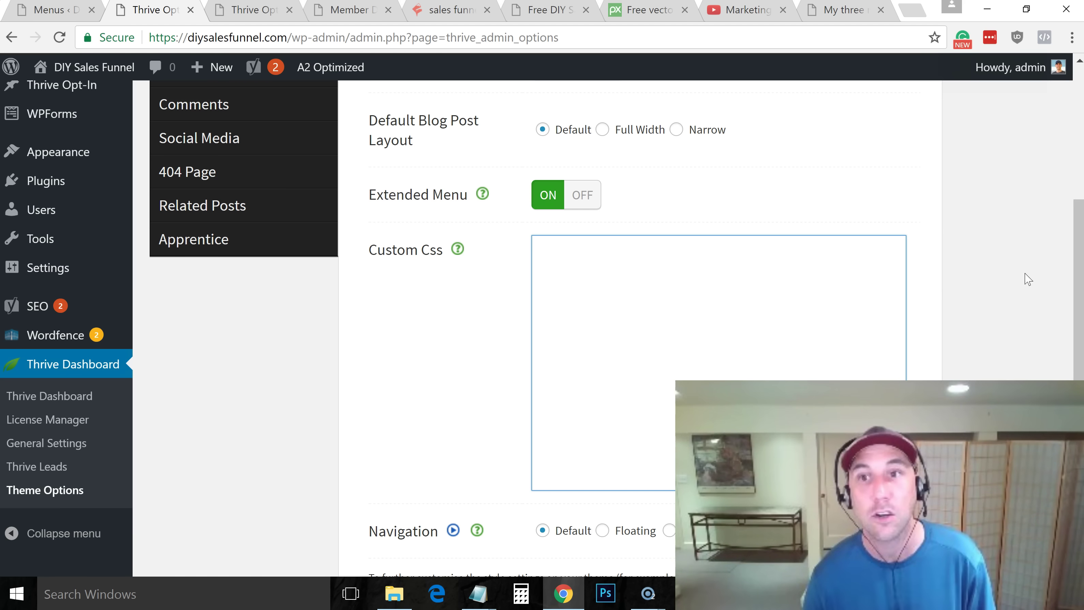
left_click_drag(1080, 260, 1082, 127)
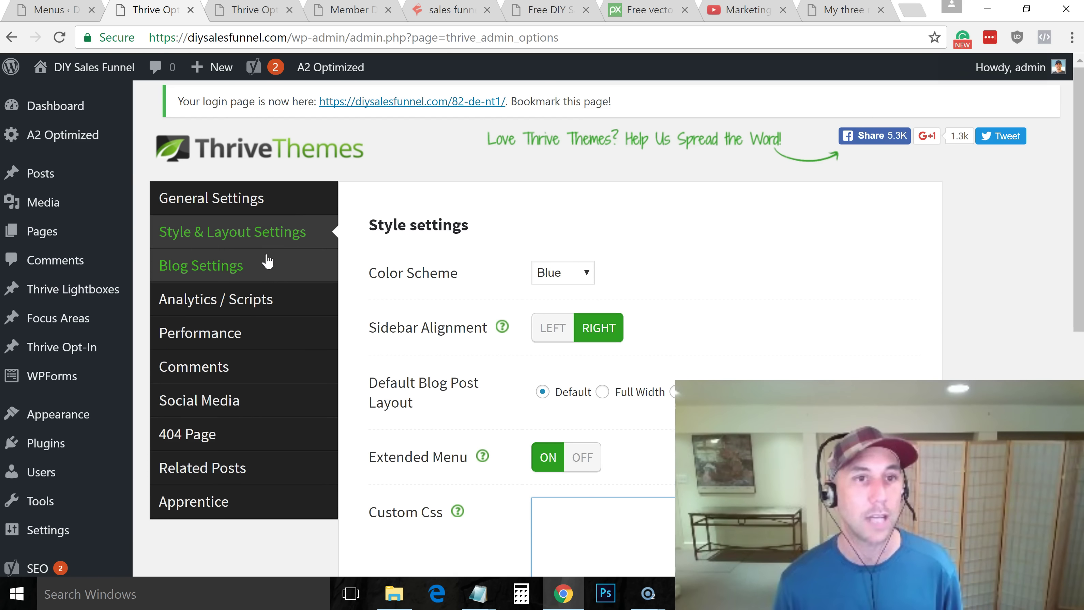
View the Sales Funnel Stages post from All Posts and launch the Customizer from the admin bar
mouse_move(64, 236)
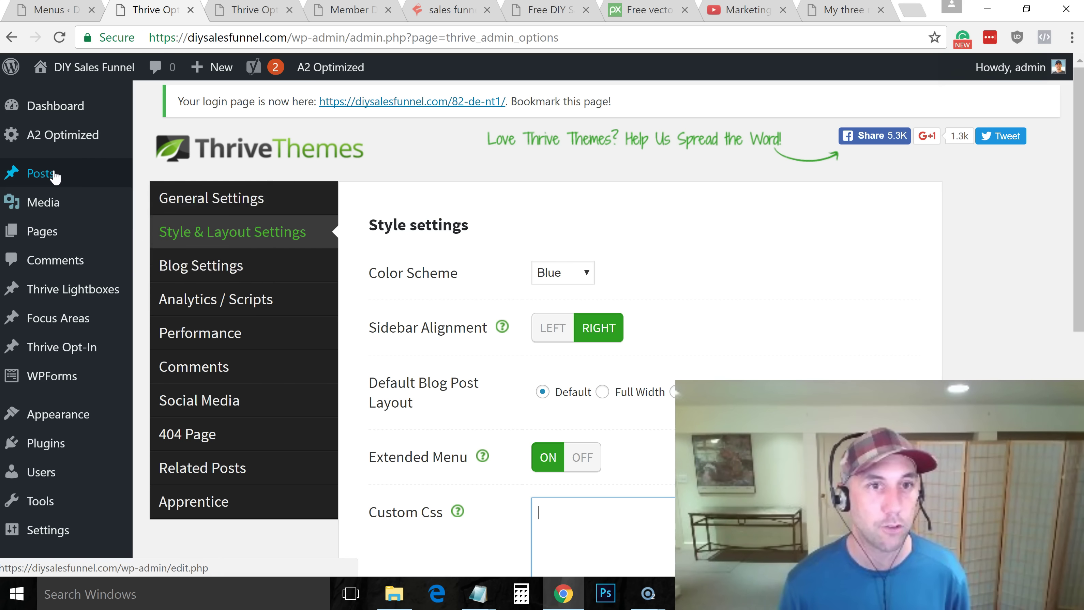
mouse_move(55, 176)
left_click(166, 187)
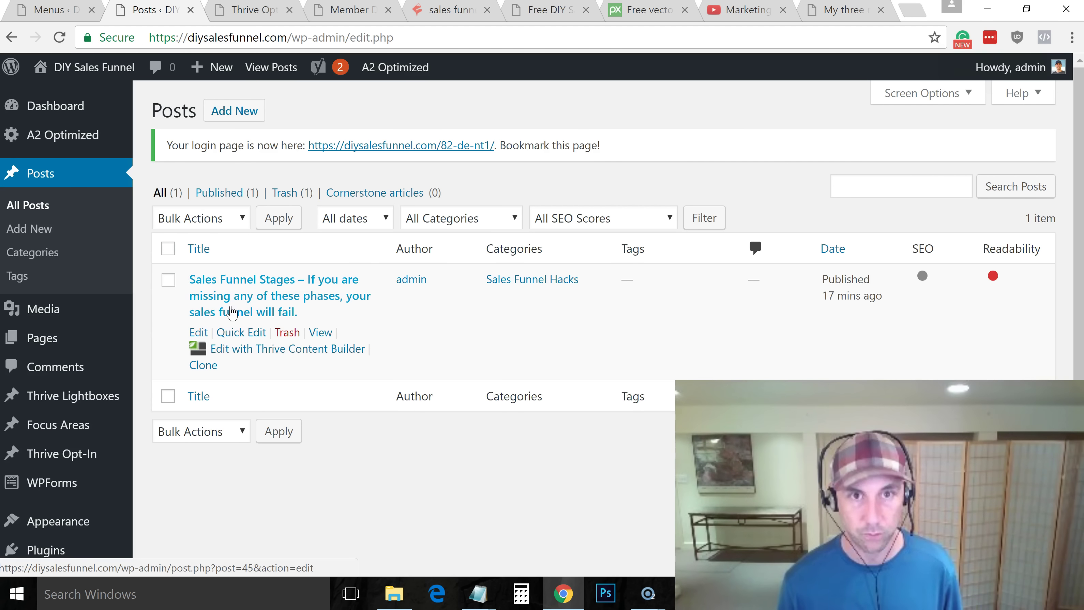
left_click(321, 332)
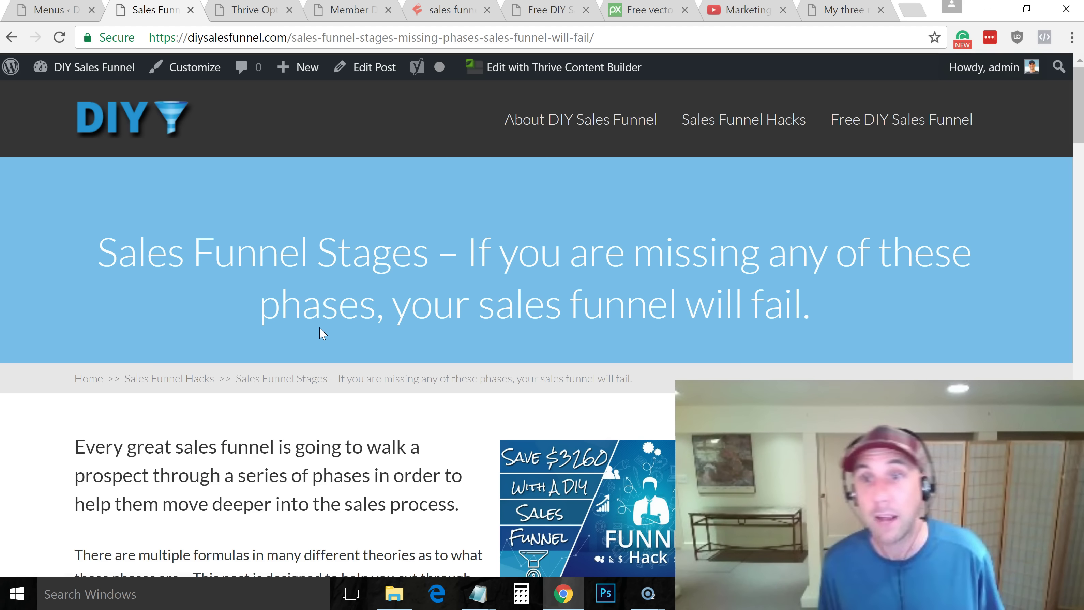
mouse_move(1080, 105)
left_mouse_down()
mouse_move(1080, 127)
mouse_move(1080, 104)
left_mouse_up()
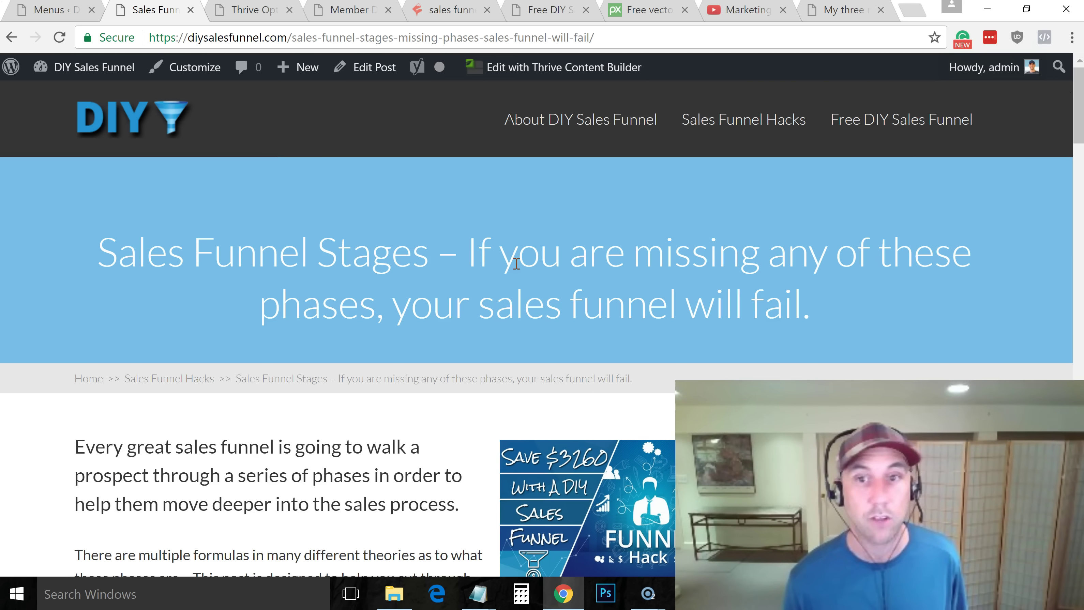
mouse_move(1081, 134)
left_mouse_down()
mouse_move(1080, 381)
mouse_move(1081, 115)
left_mouse_up()
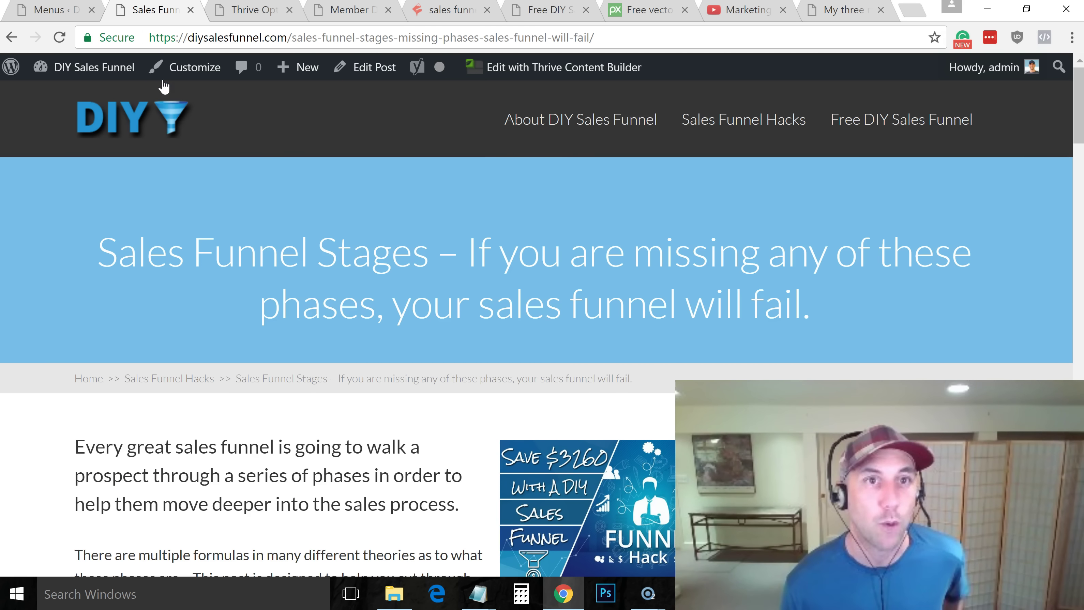
left_click(184, 73)
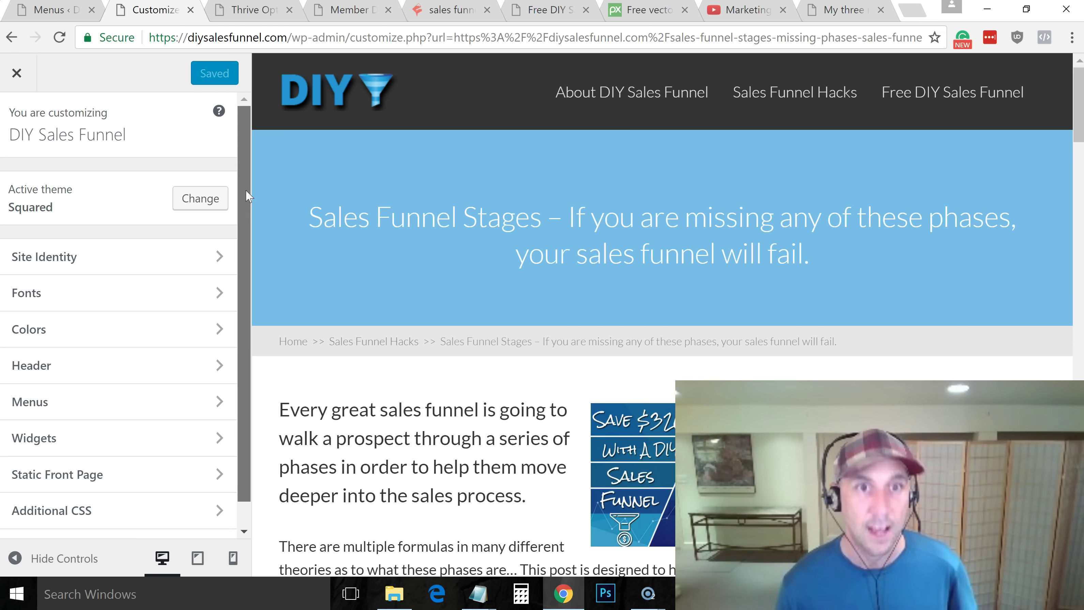
scroll(246, 191, "down", 1)
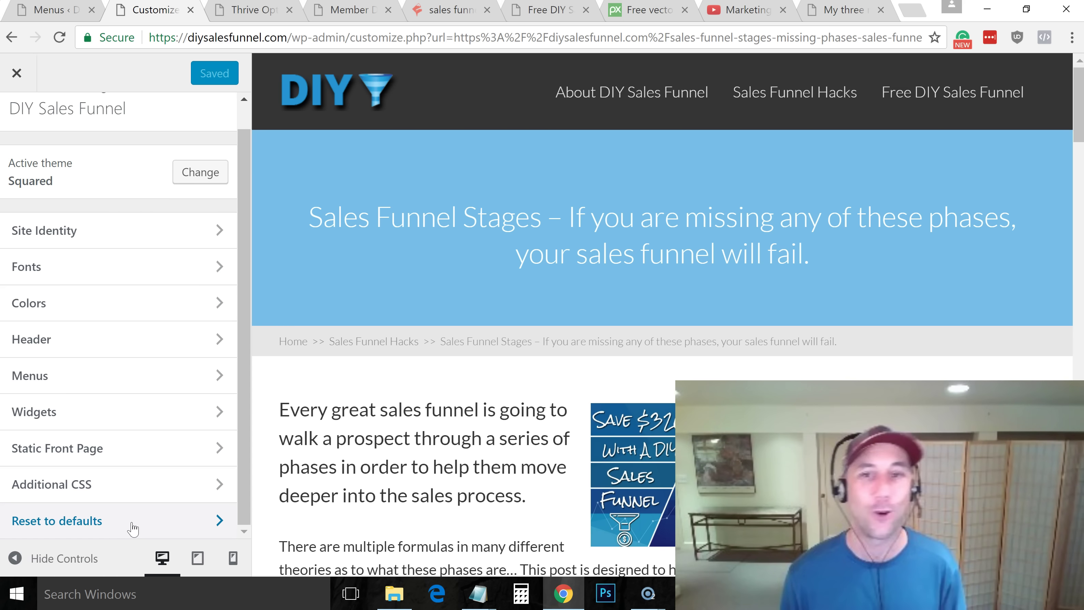
scroll(238, 334, "up", 1)
scroll(179, 447, "down", 1)
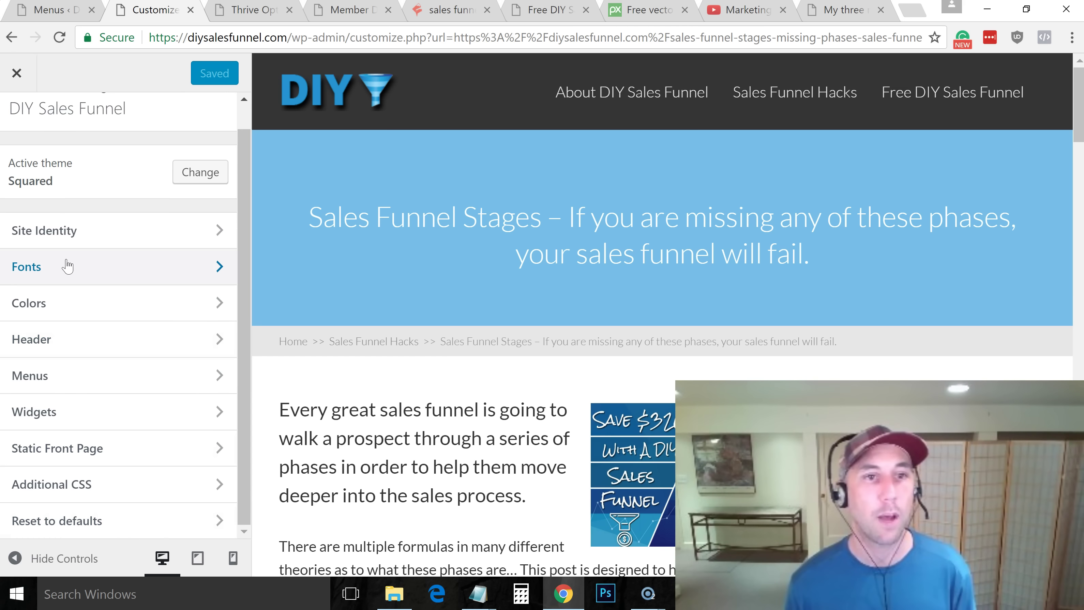
In Colors, drag the Link Color picker to a saturated blue
left_click(213, 303)
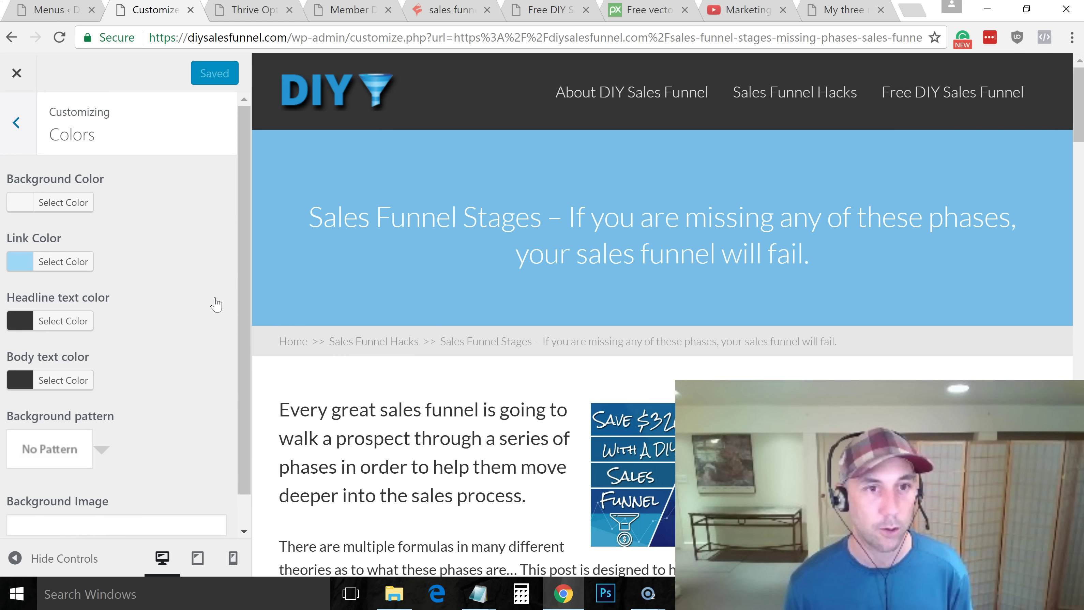
left_click(21, 262)
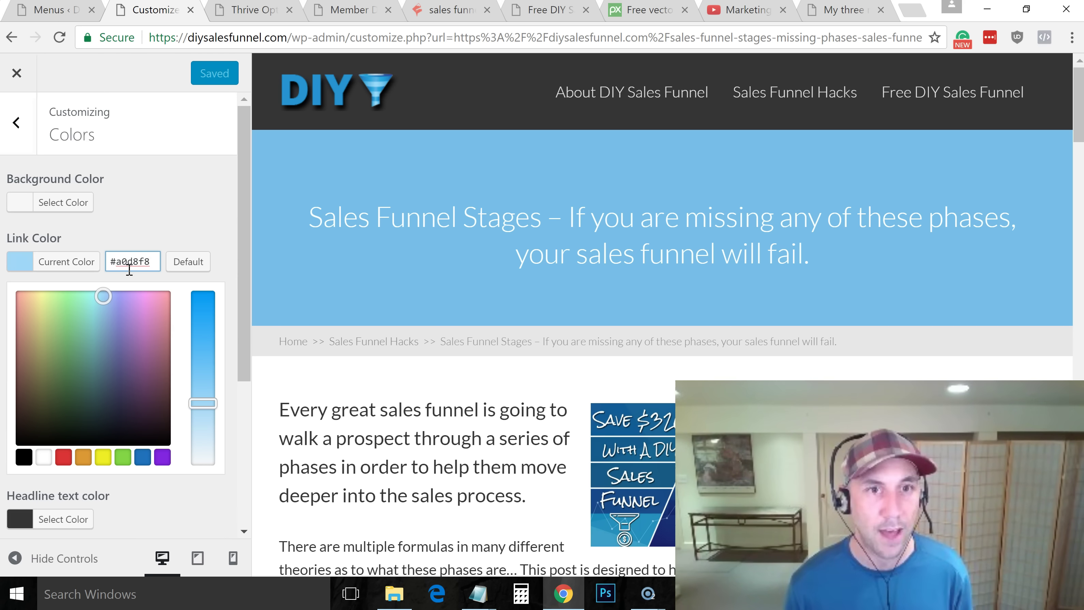
left_click_drag(208, 401, 206, 255)
left_click(223, 241)
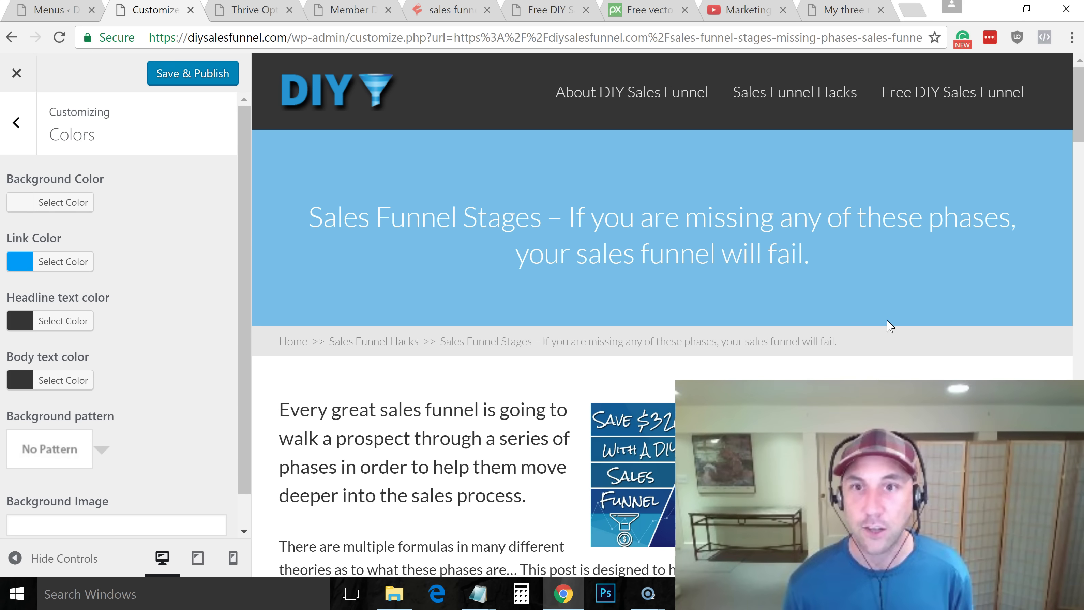
Adjust the Link Color to the deep blue #0041f7 and close the picker
left_click_drag(1079, 113, 1079, 457)
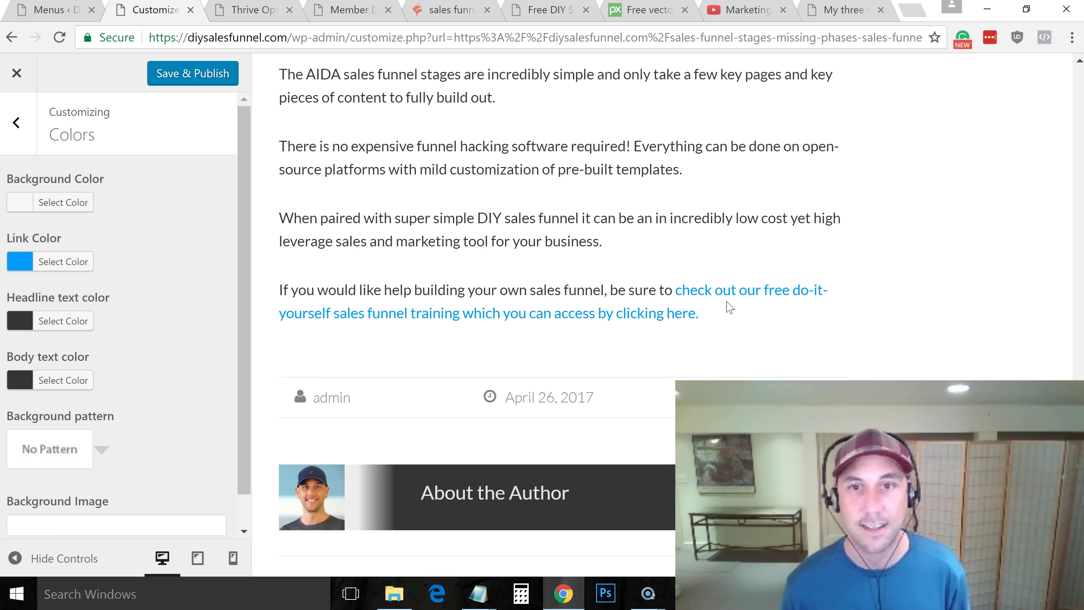
left_click(82, 262)
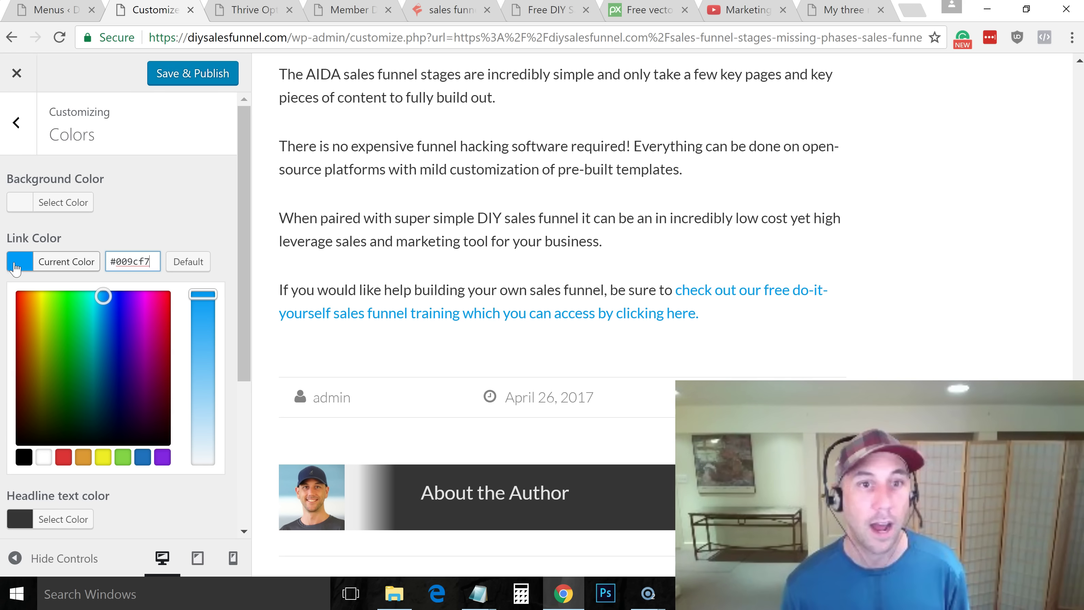
left_click(154, 327)
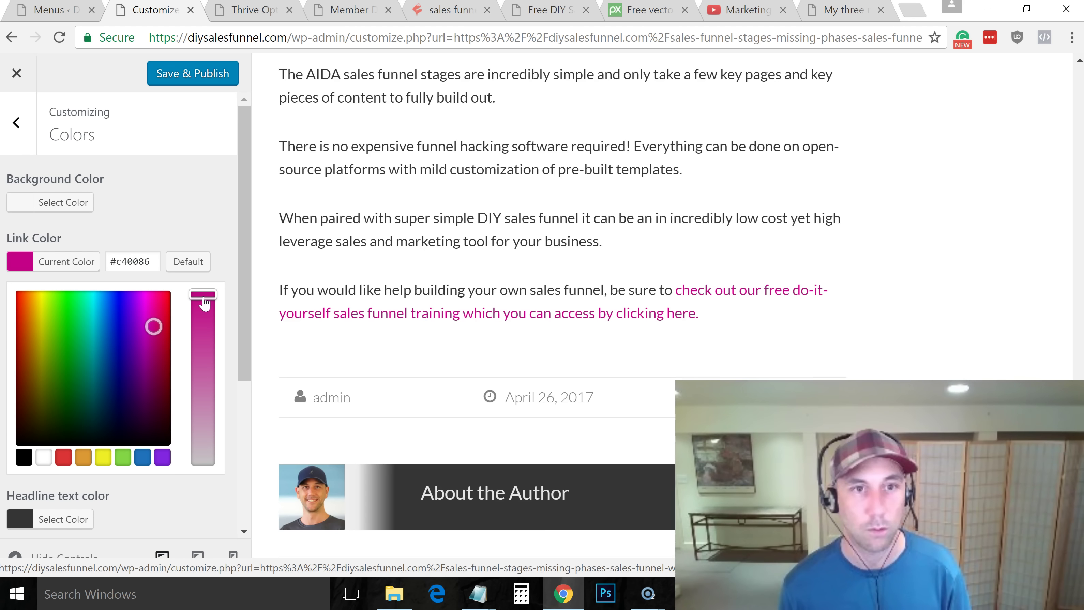
left_click_drag(120, 299, 112, 296)
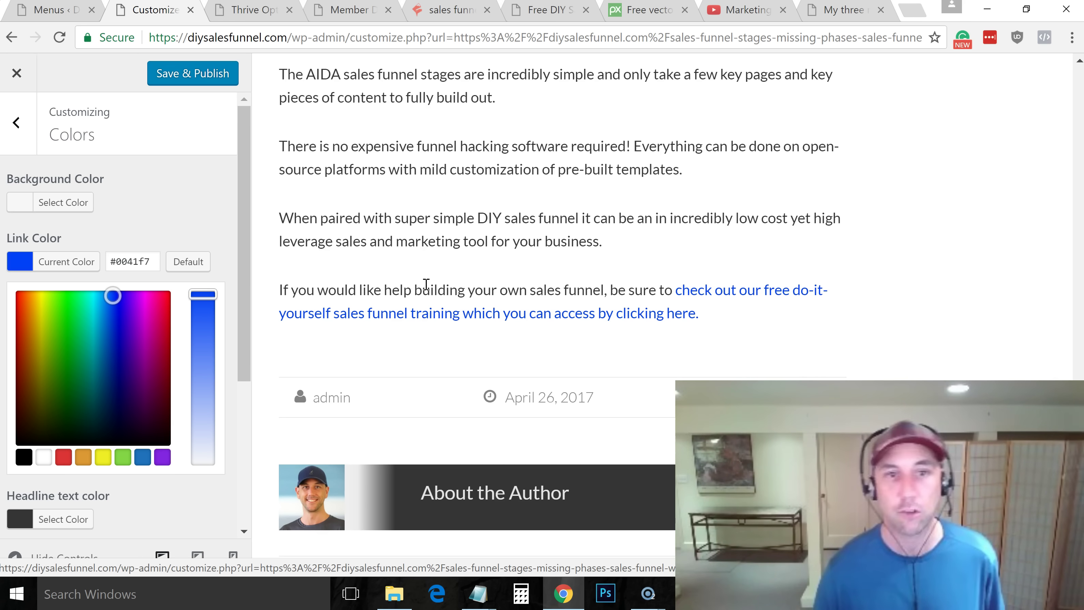
left_click(203, 228)
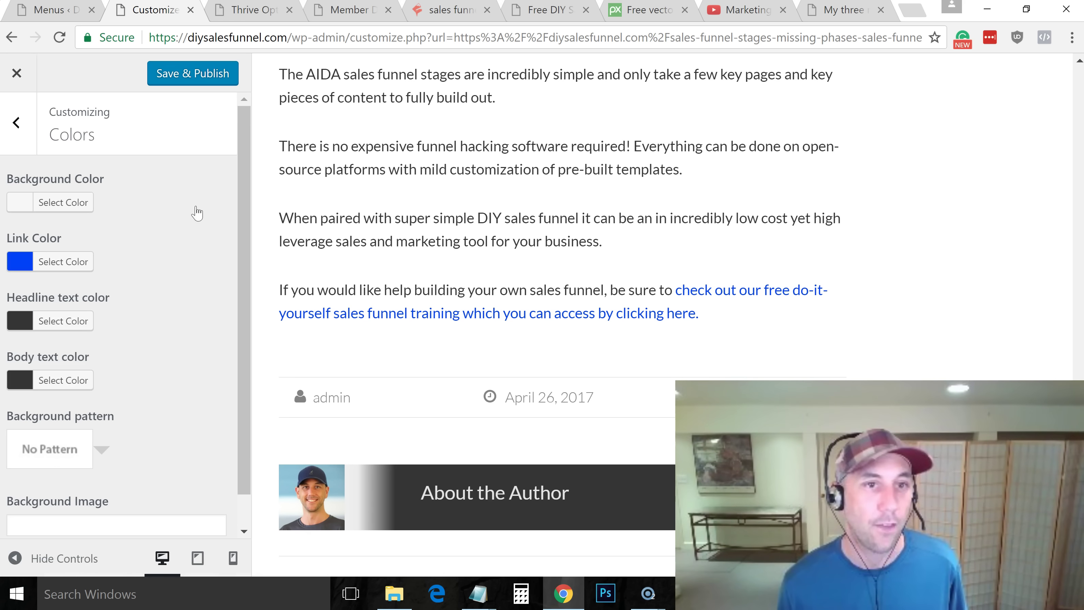
Set the Headline text color to pure black via its hex field
left_click(20, 320)
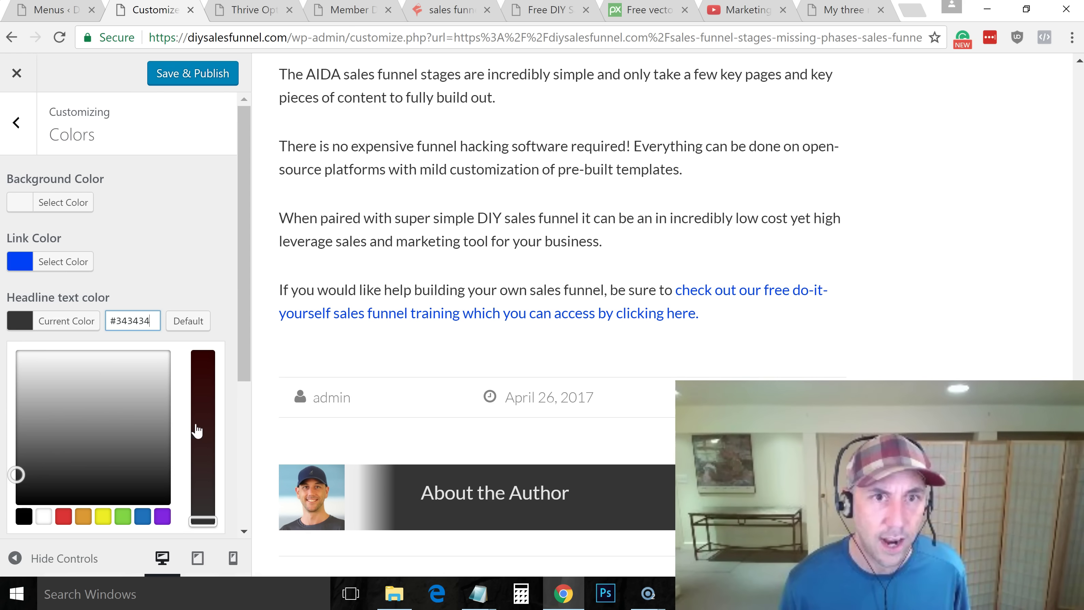
left_click(203, 354)
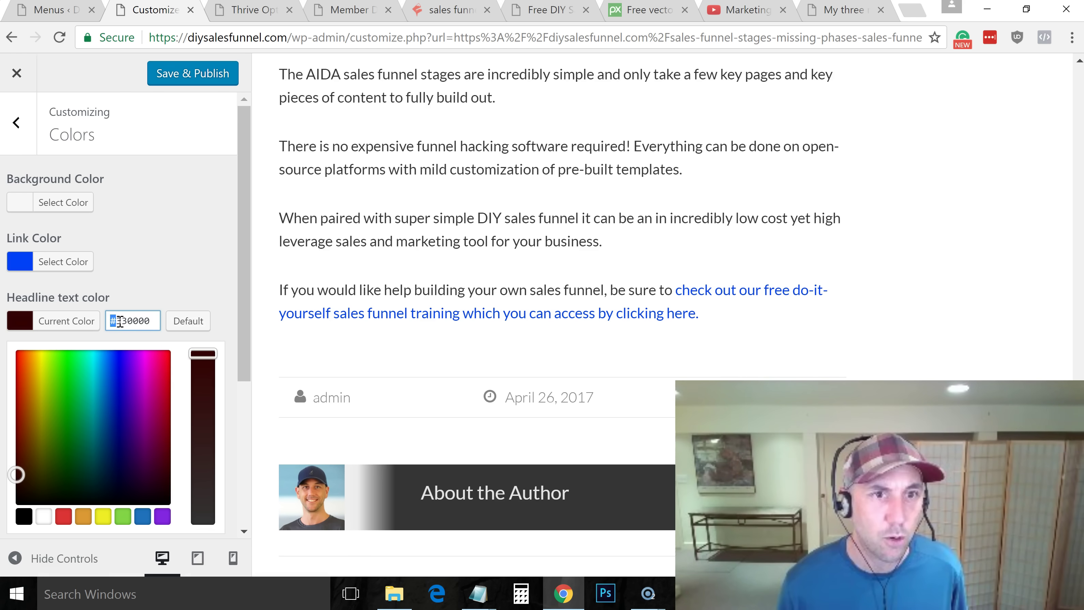
left_click_drag(14, 475, 16, 497)
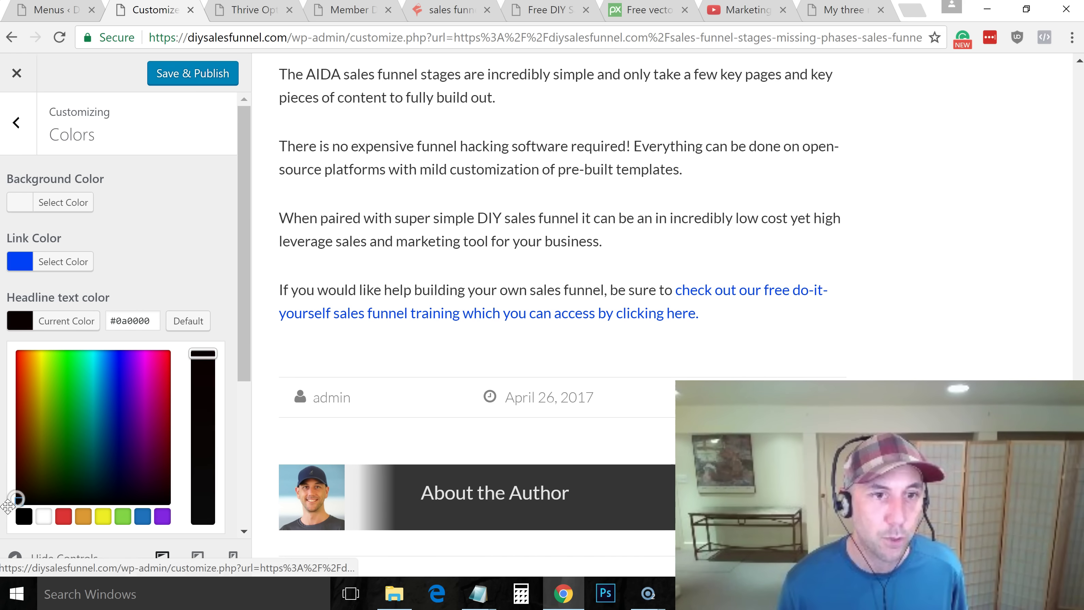
left_click(24, 517)
left_click(139, 321)
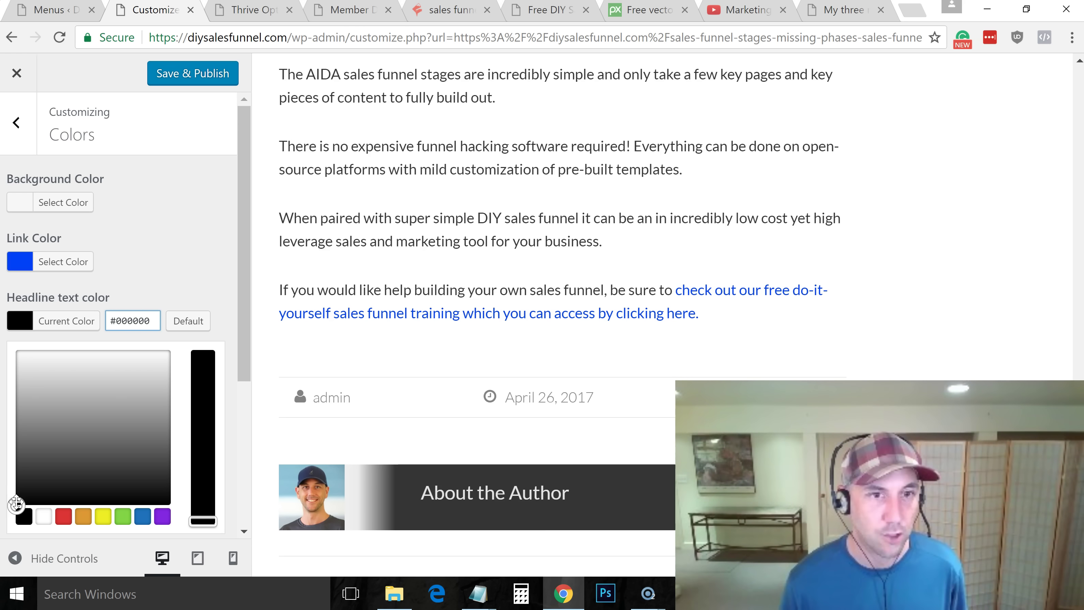
left_click_drag(46, 467, 17, 499)
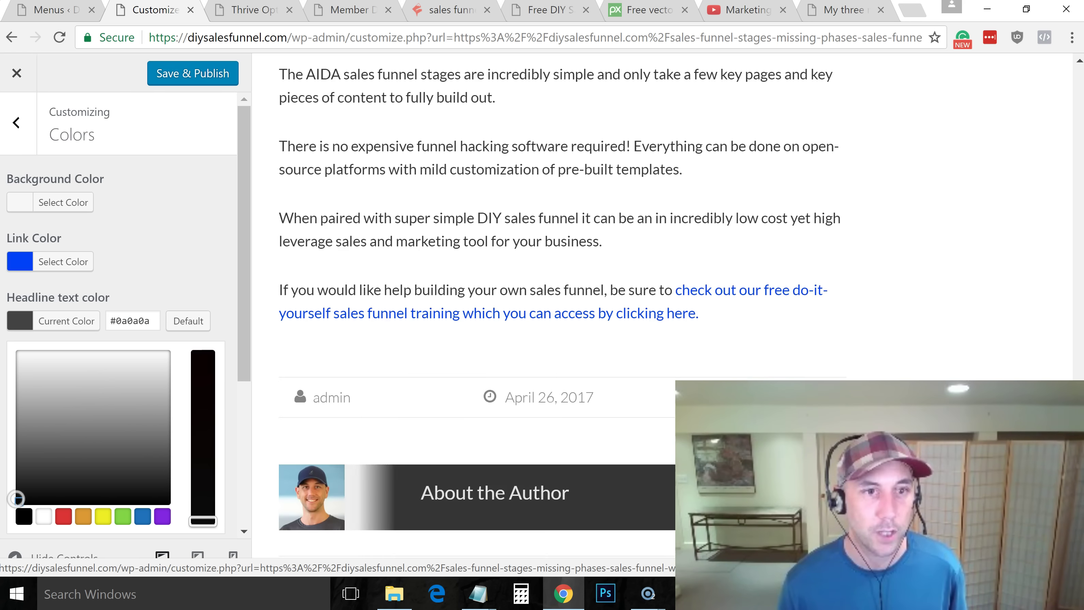
left_click(215, 320)
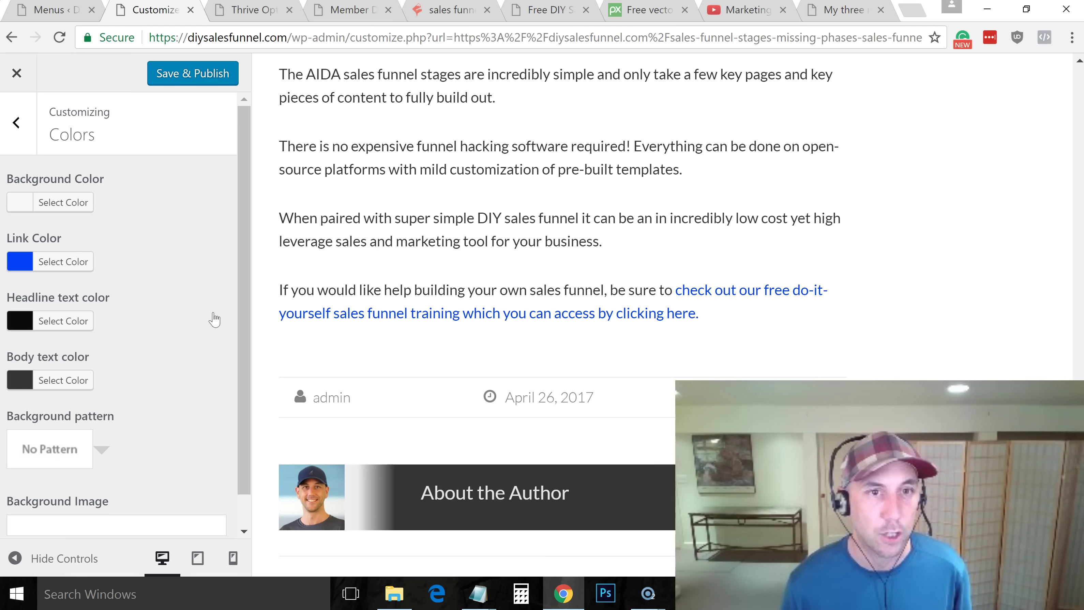
left_click(10, 325)
left_click(18, 516)
left_click_drag(122, 320, 166, 329)
type("000000")
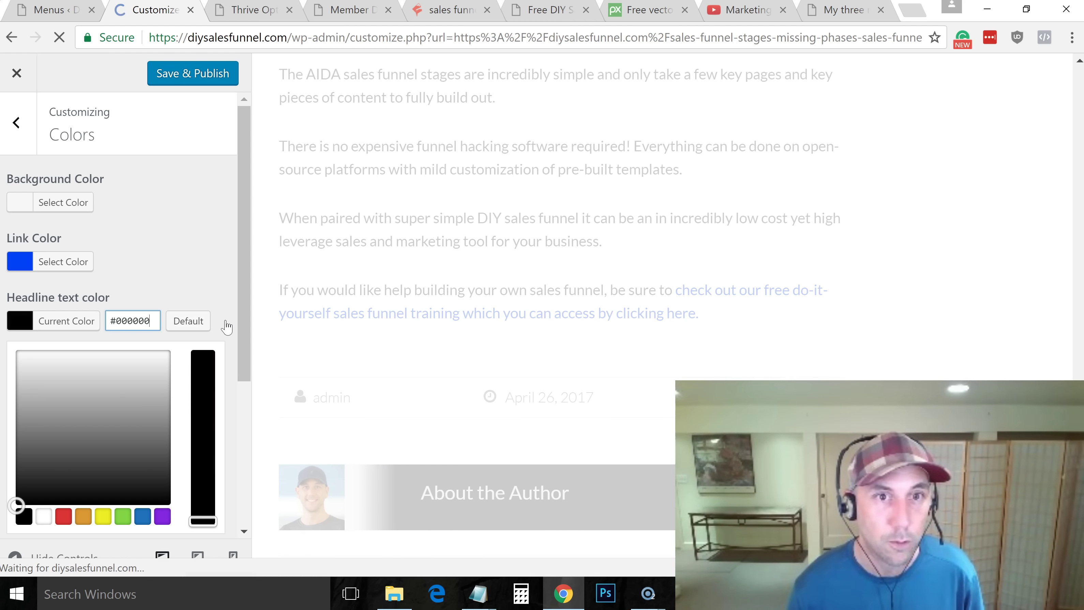
Set the Body text color to #000000
scroll(241, 317, "down", 3)
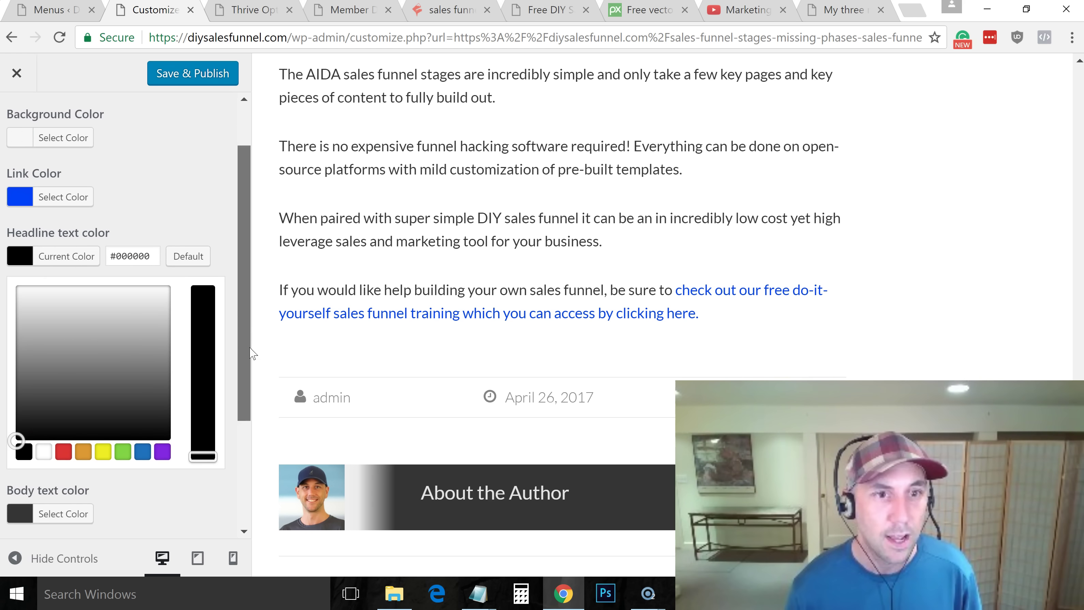
left_click(27, 474)
left_click_drag(17, 423, 14, 449)
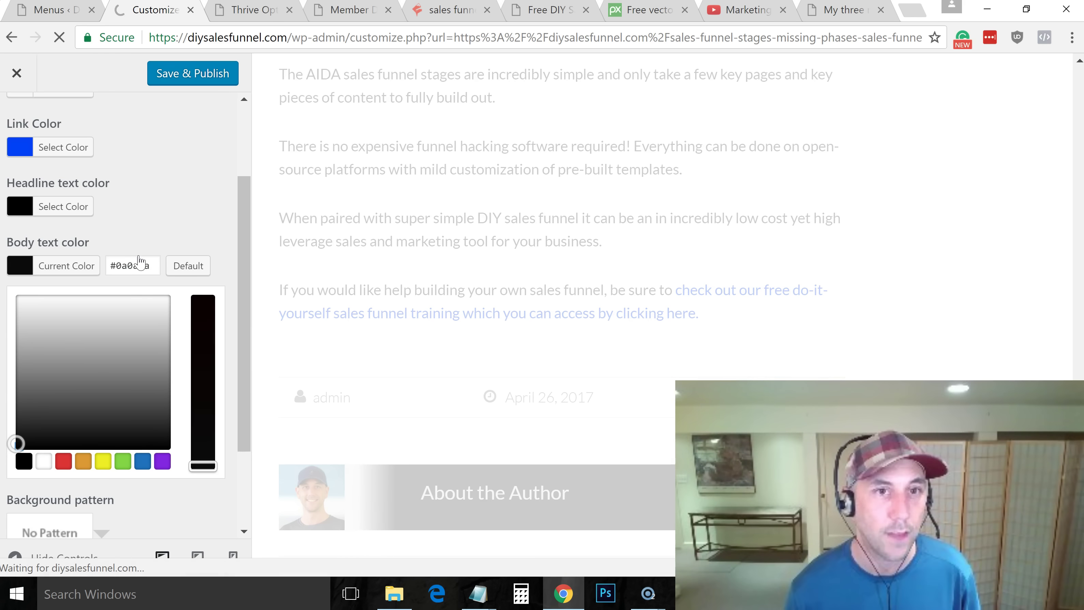
left_click(118, 266)
left_click_drag(150, 268, 161, 271)
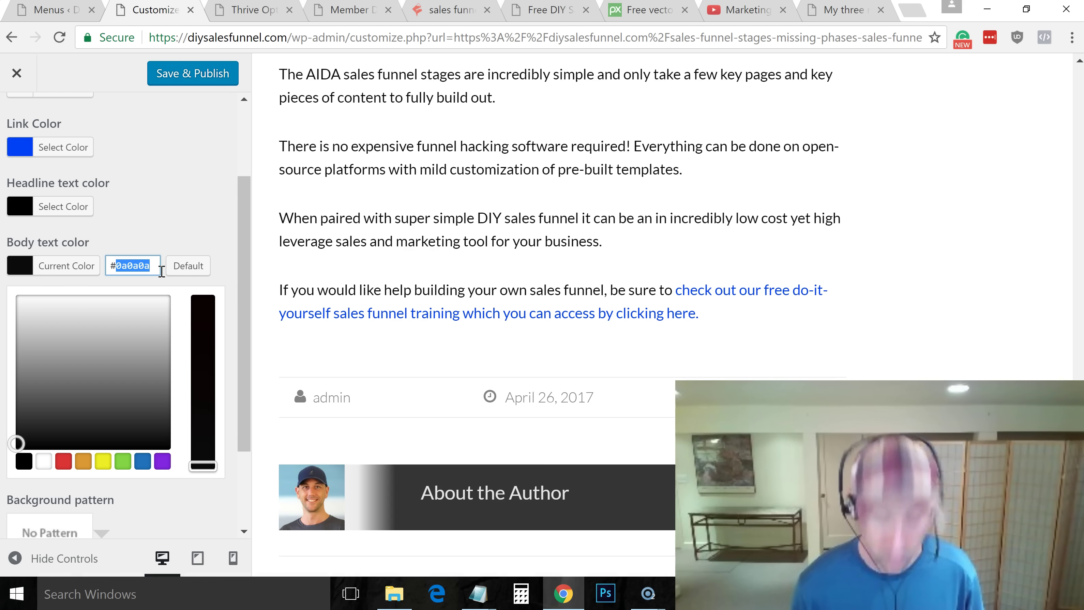
type("000000")
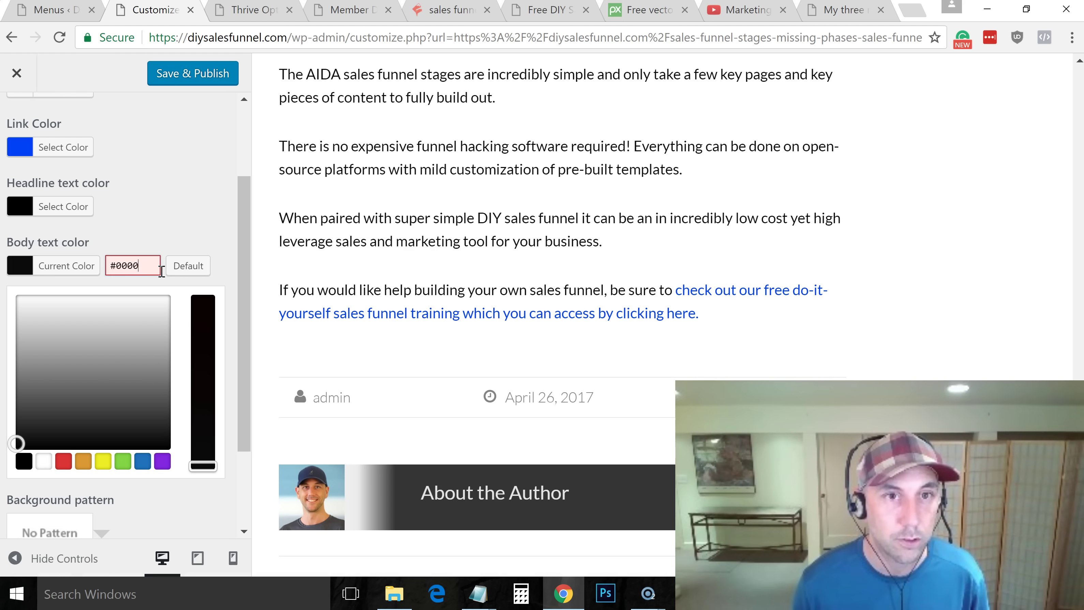
left_click(157, 248)
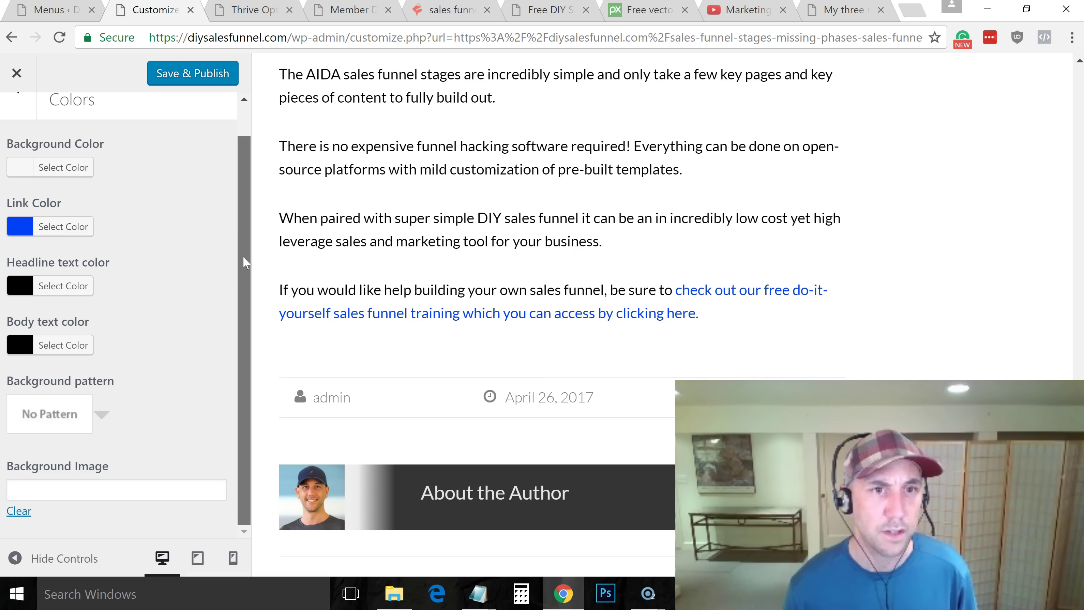
Save & Publish the new headline and body text colours
left_click_drag(246, 267, 264, 152)
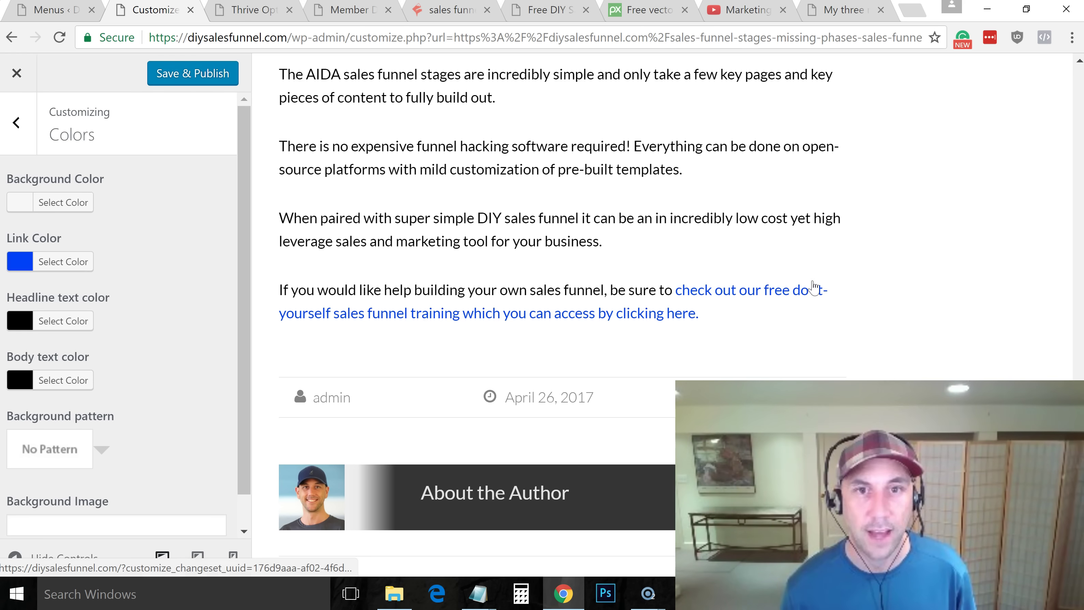
scroll(662, 316, "up", 20)
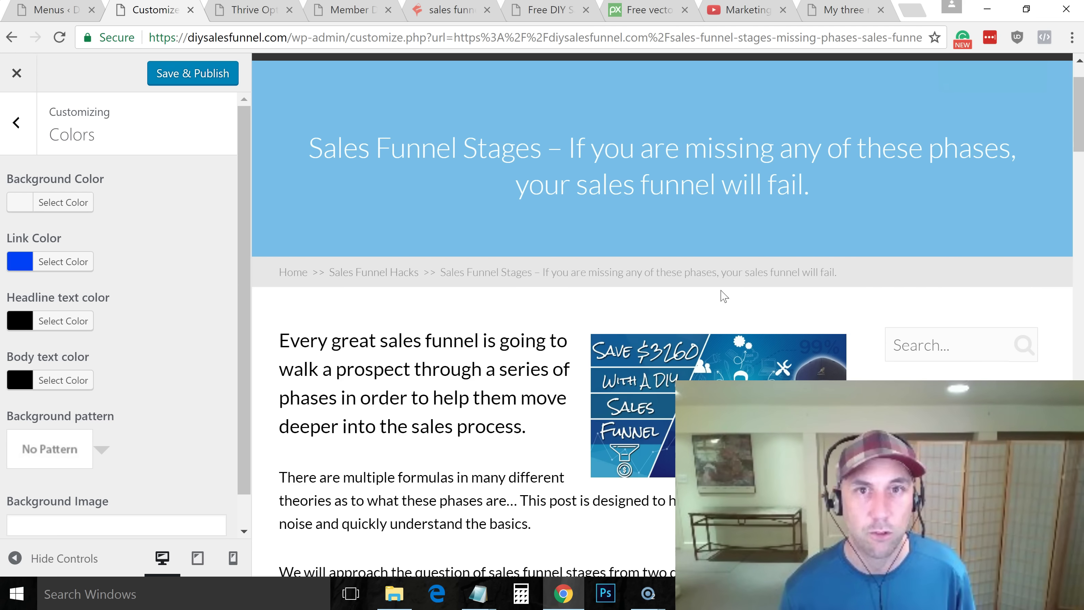
scroll(726, 295, "up", 2)
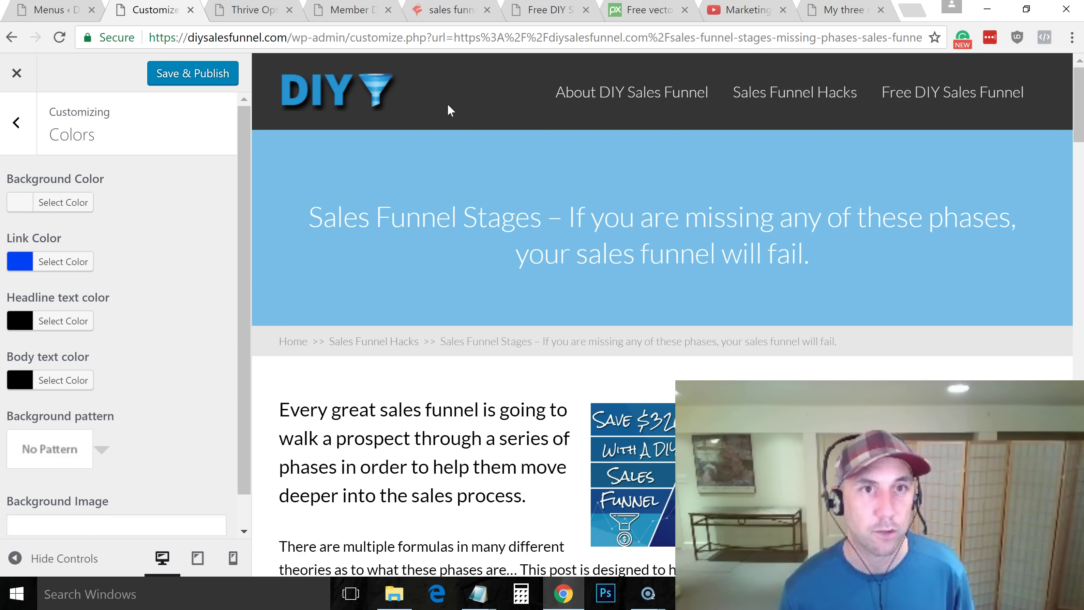
left_click(187, 79)
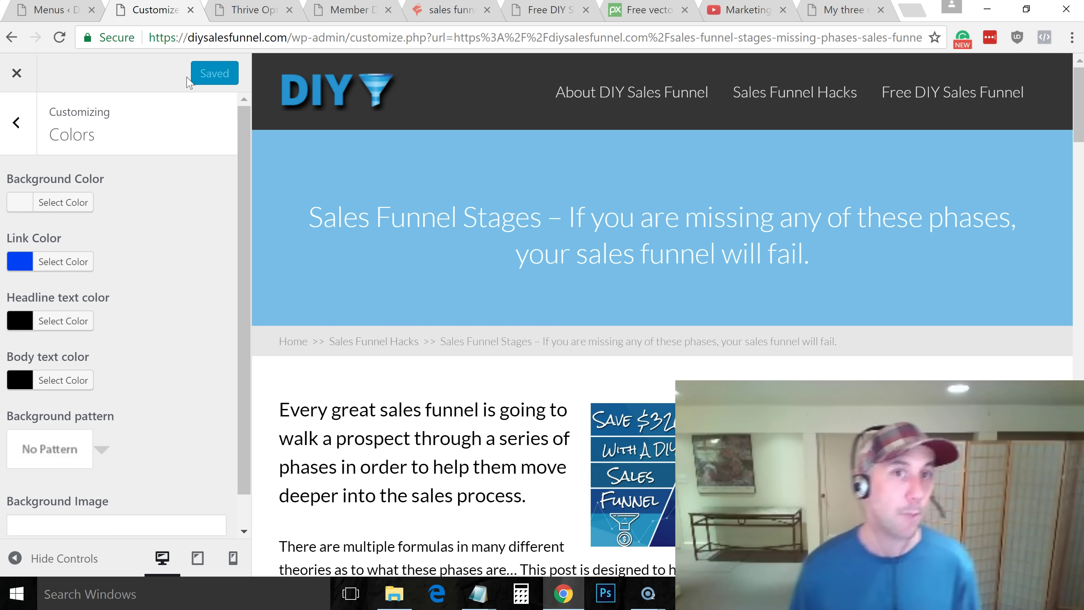
Browse the Fonts and Header sections, ending on the main Customizer section list
left_click(17, 125)
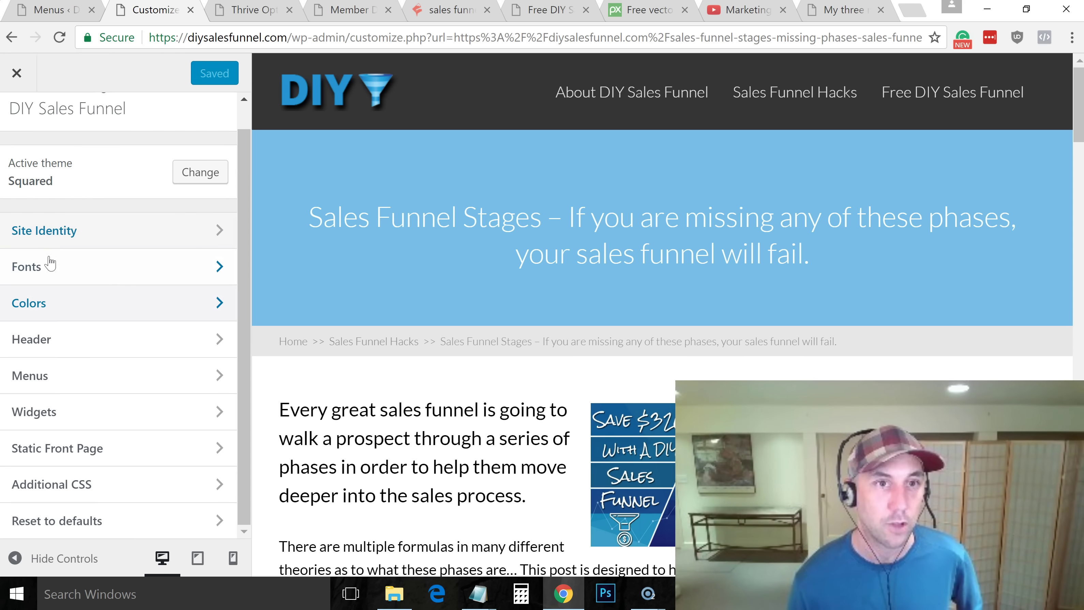
left_click(209, 270)
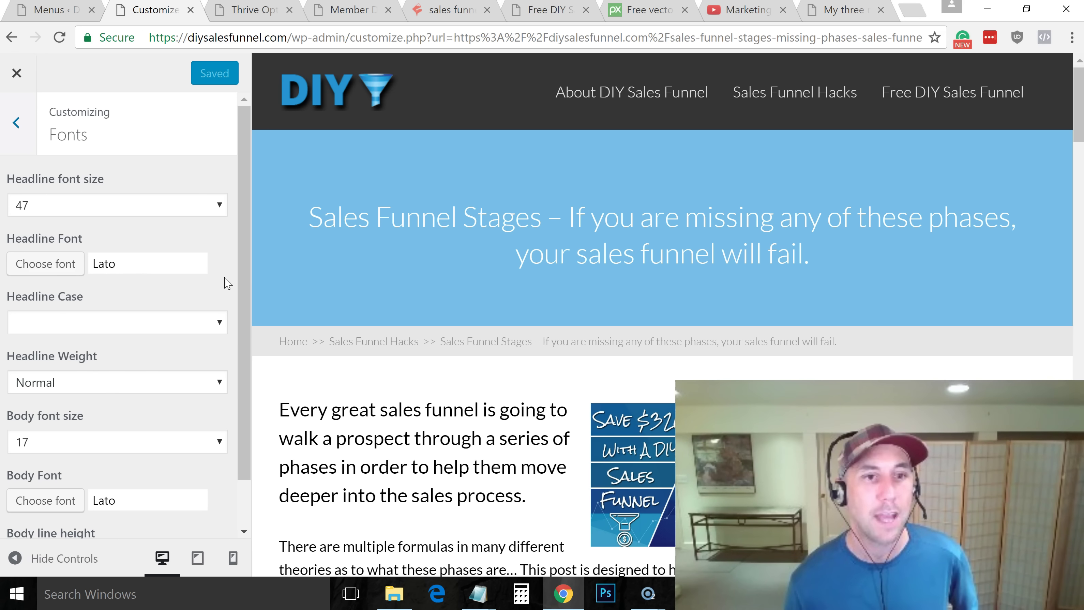
left_click_drag(238, 259, 240, 329)
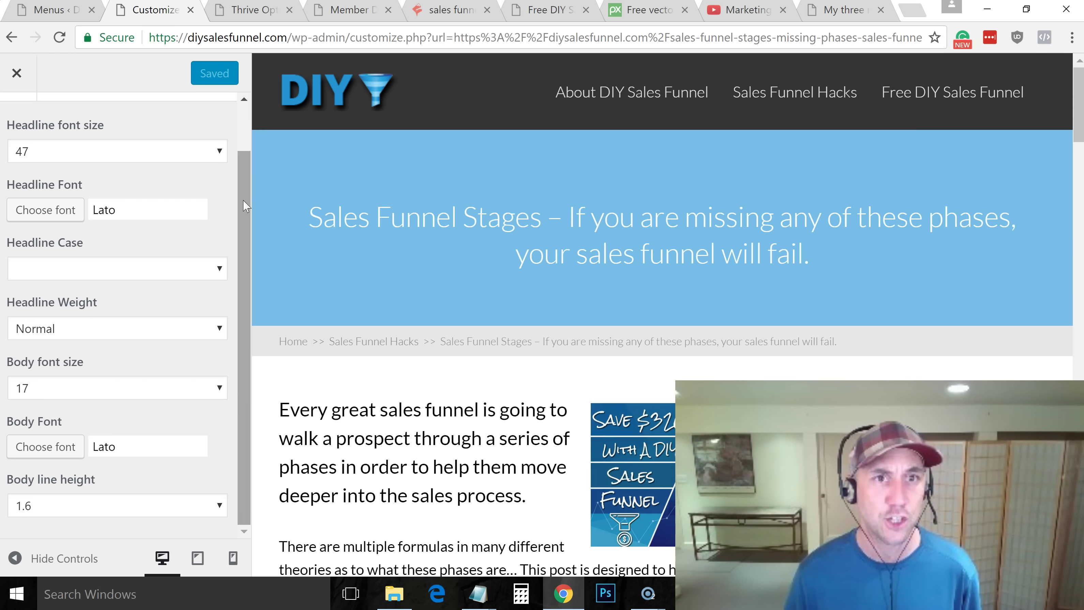
scroll(248, 194, "up", 2)
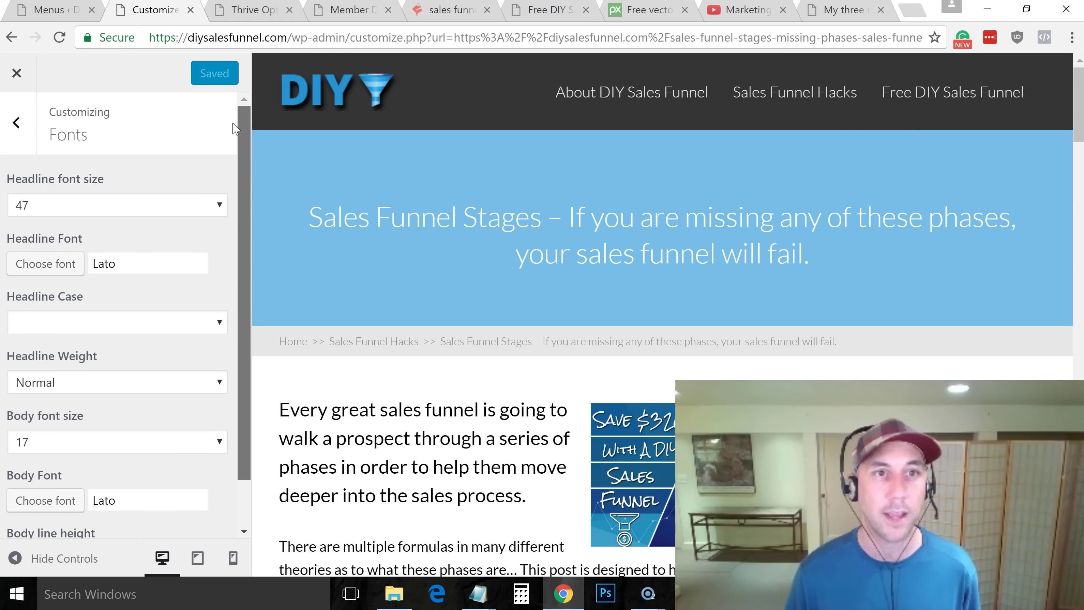
left_click(17, 123)
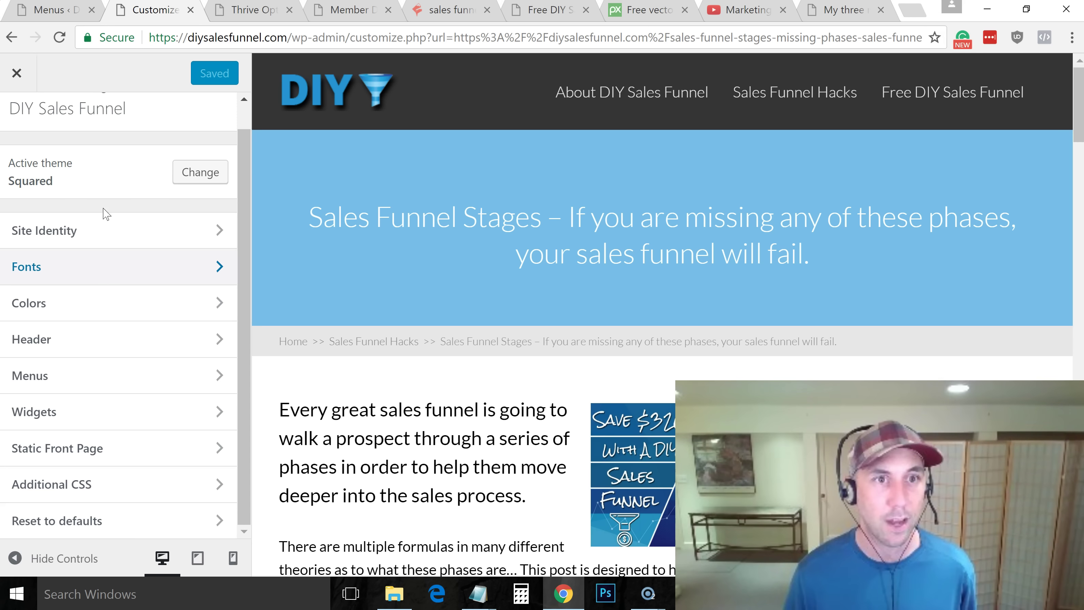
left_click(74, 341)
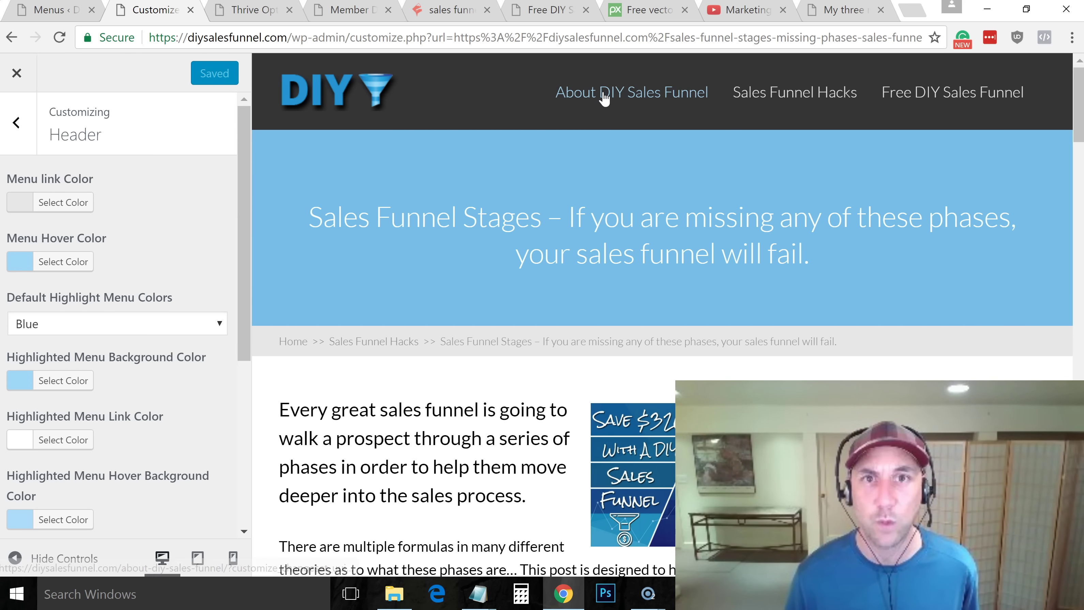
left_click(16, 123)
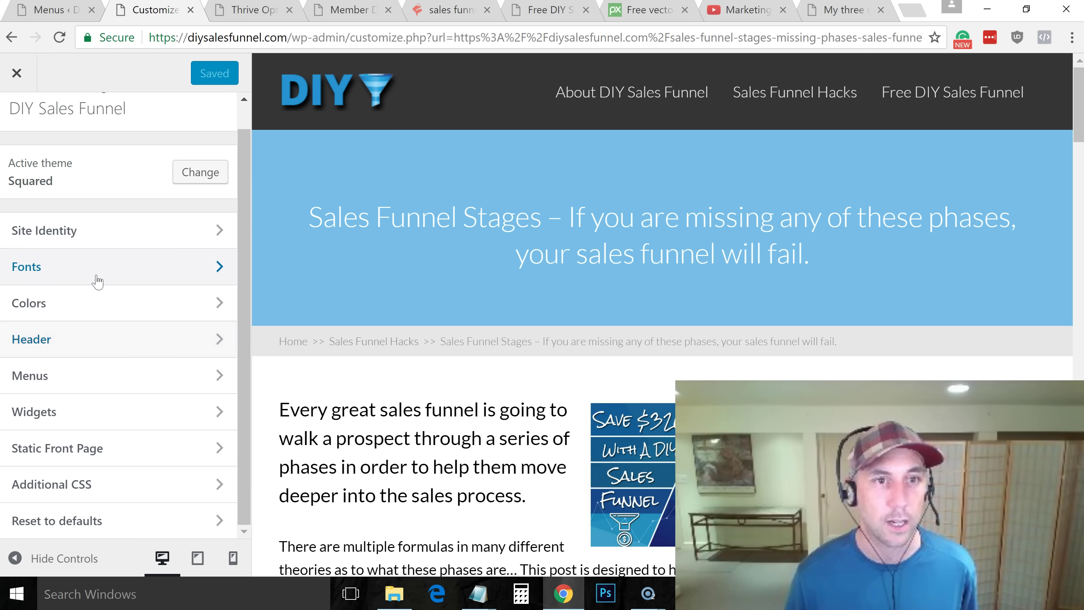
left_click(97, 281)
left_click(16, 123)
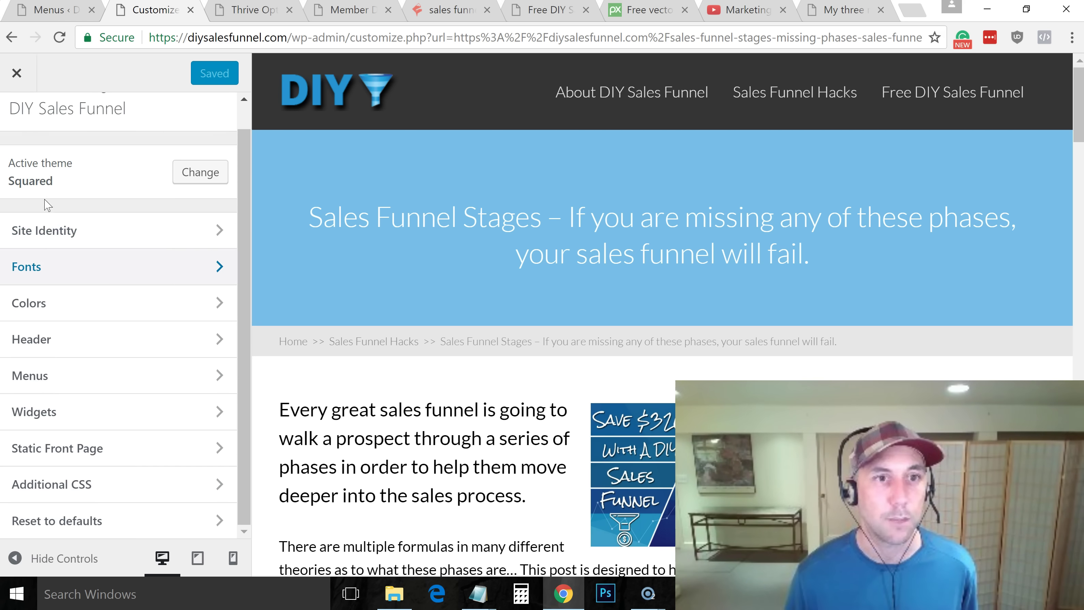
Set the Link Color to the preset blue darkened to #0066bf and select its hex code
left_click(49, 308)
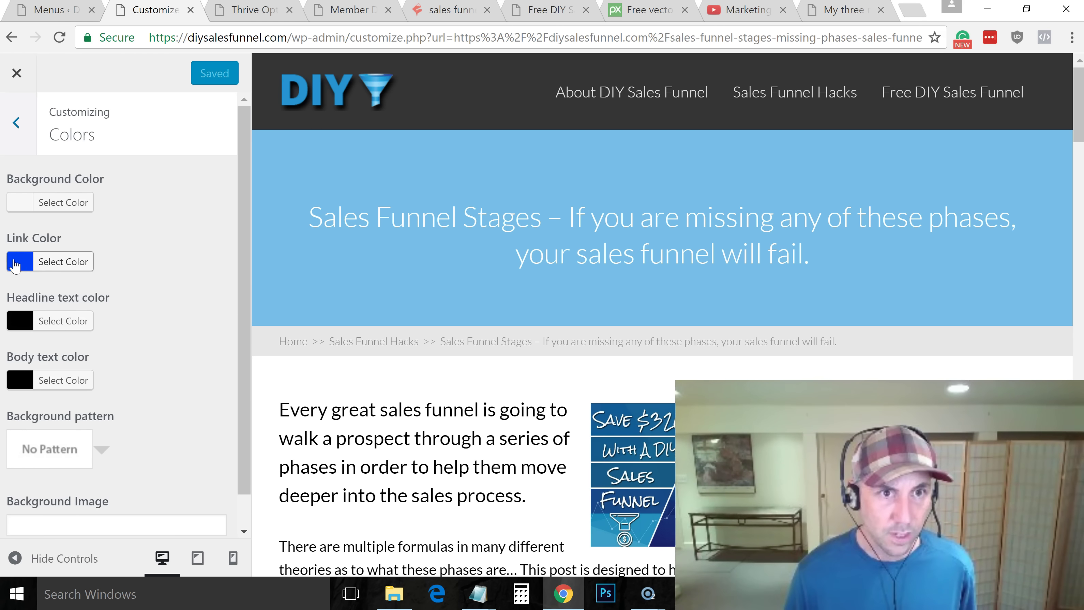
left_click(63, 261)
left_click(112, 295)
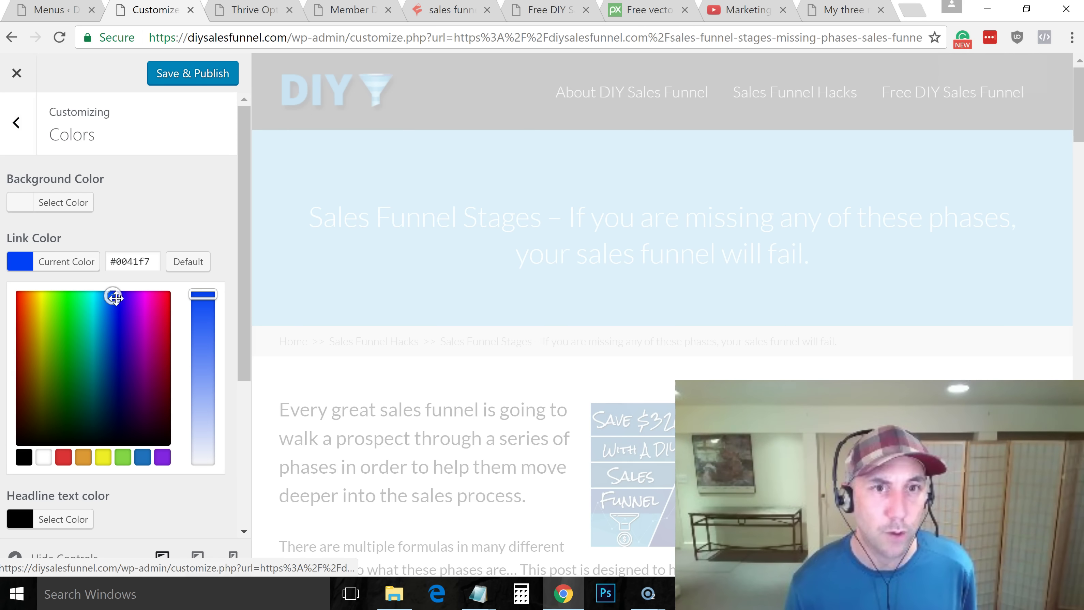
left_click(115, 298)
left_click(110, 297)
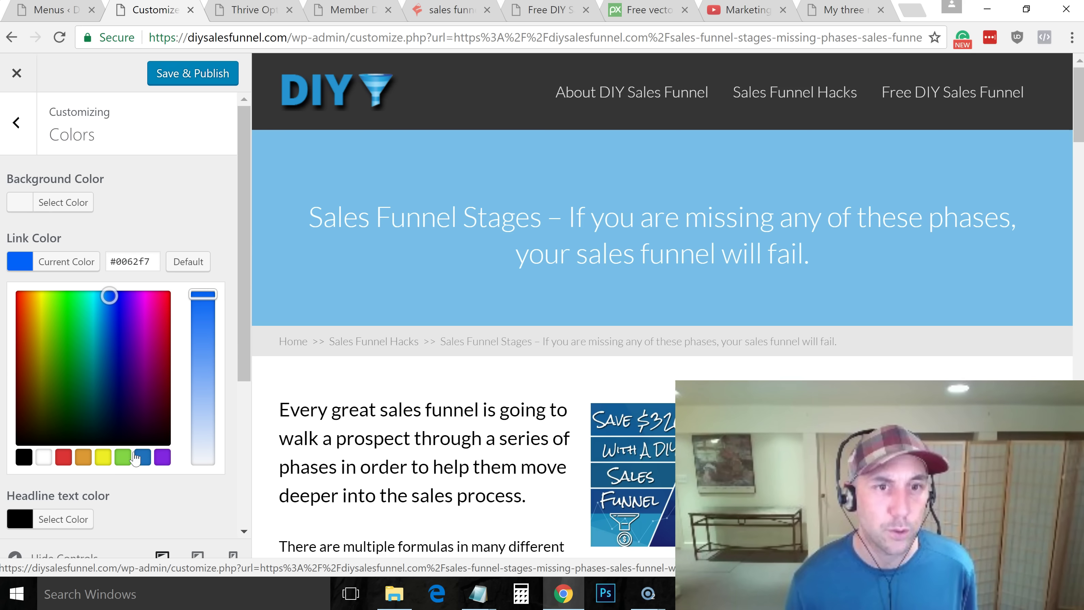
left_click(143, 457)
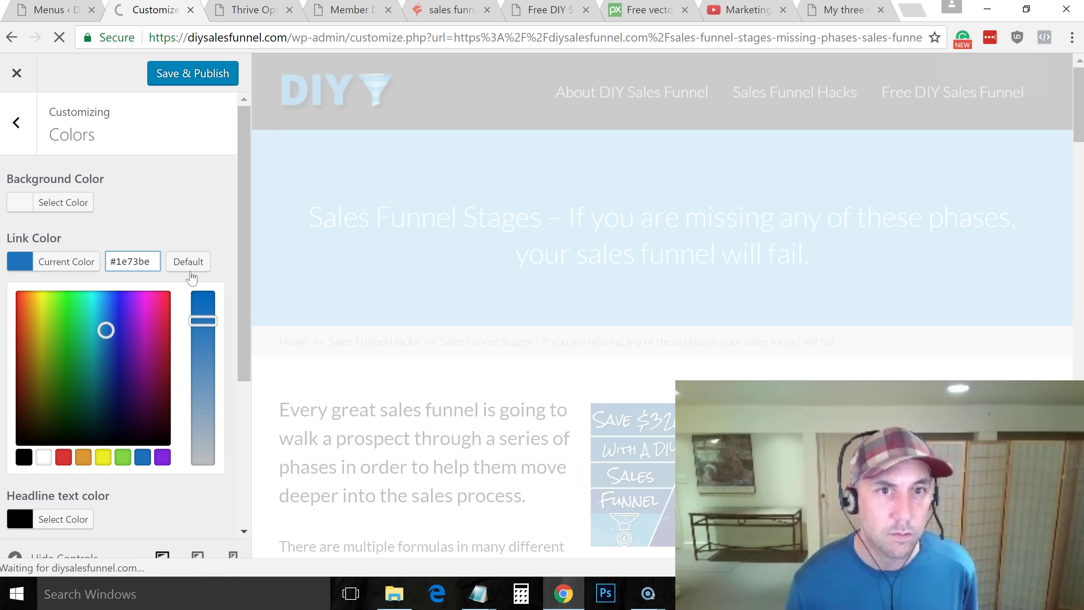
left_click_drag(203, 321, 205, 280)
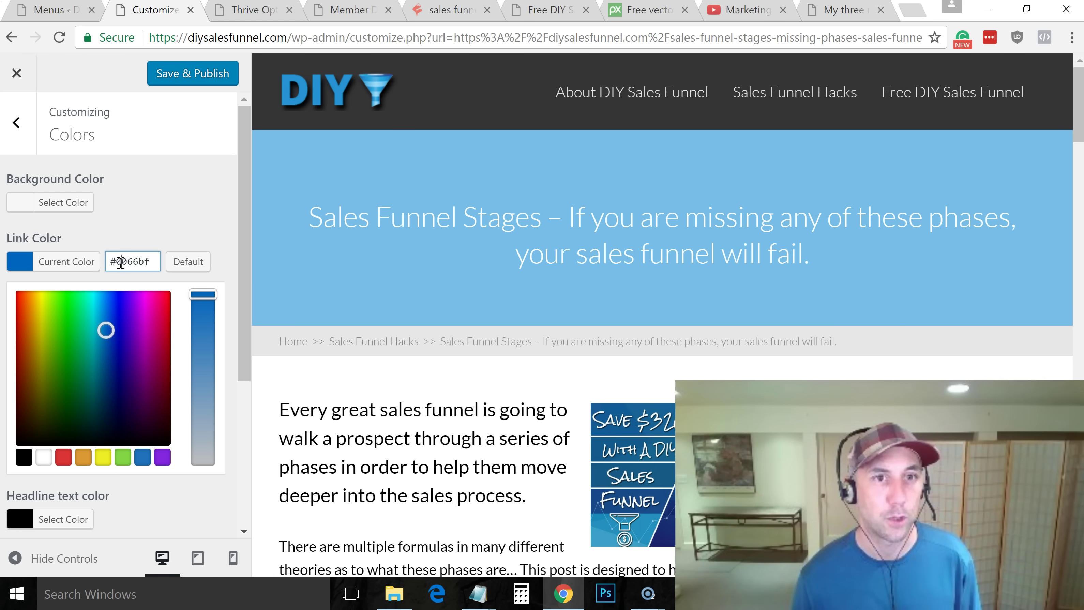
triple_click(121, 262)
key("ctrl+c")
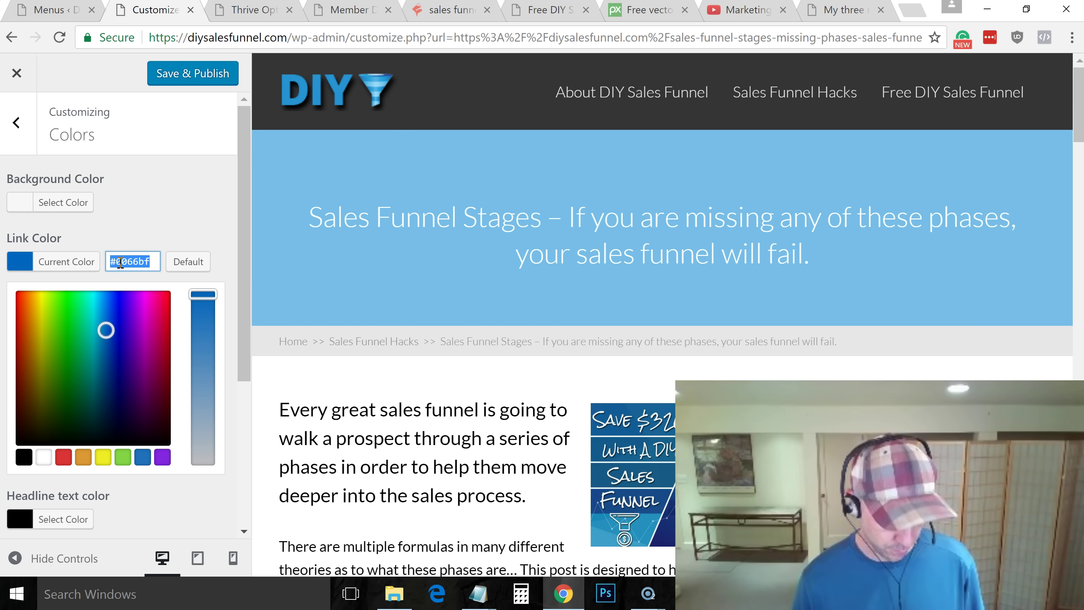
Publish the #0066bf link colour, note the hex in Notepad, and return to the section list
left_click(152, 83)
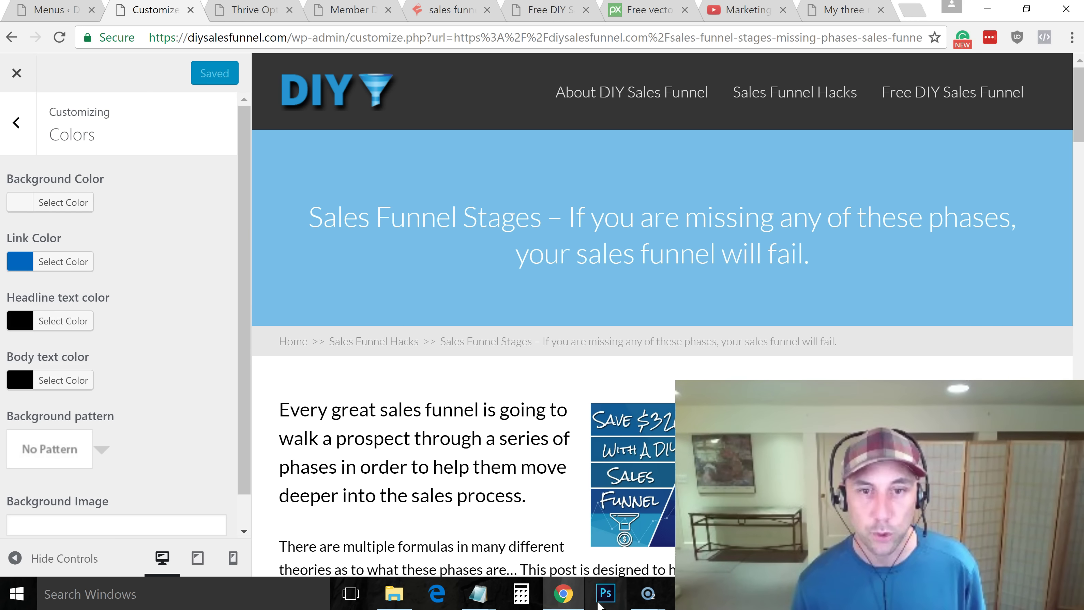
mouse_move(478, 594)
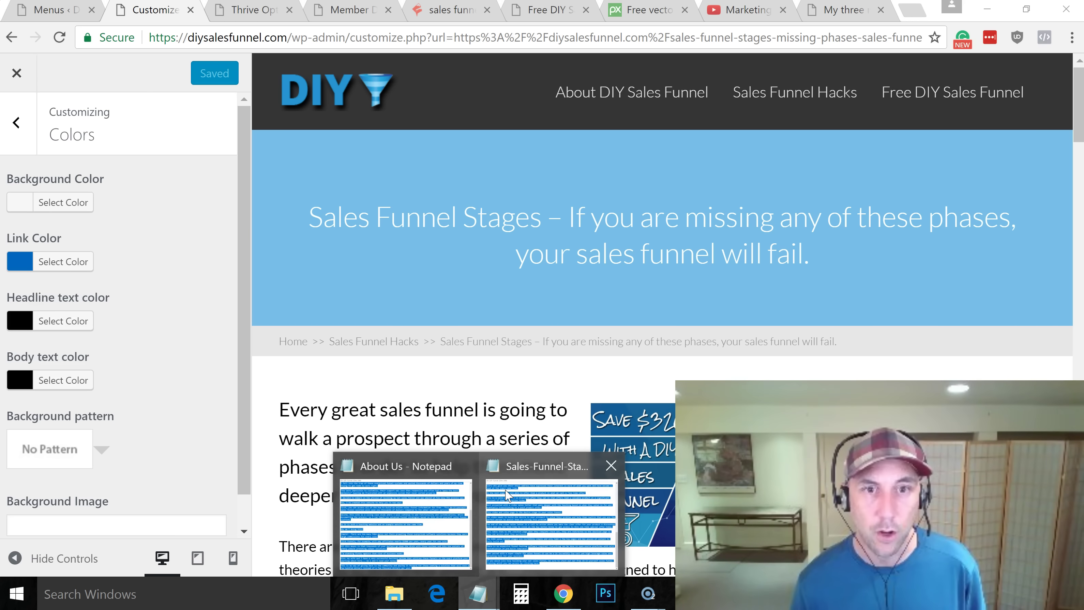
left_click(465, 468)
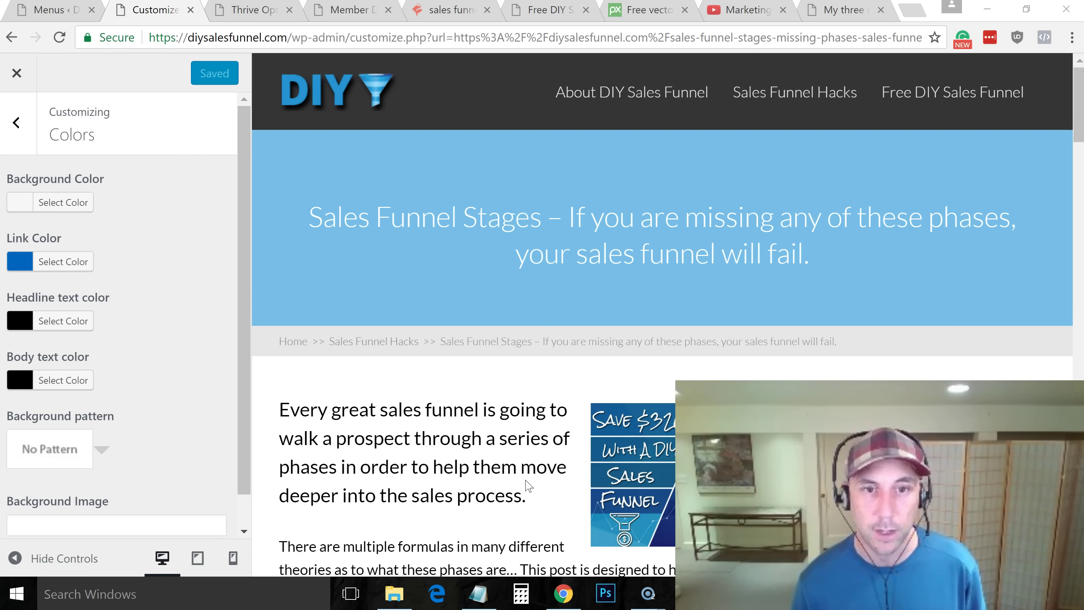
key("alt+Tab")
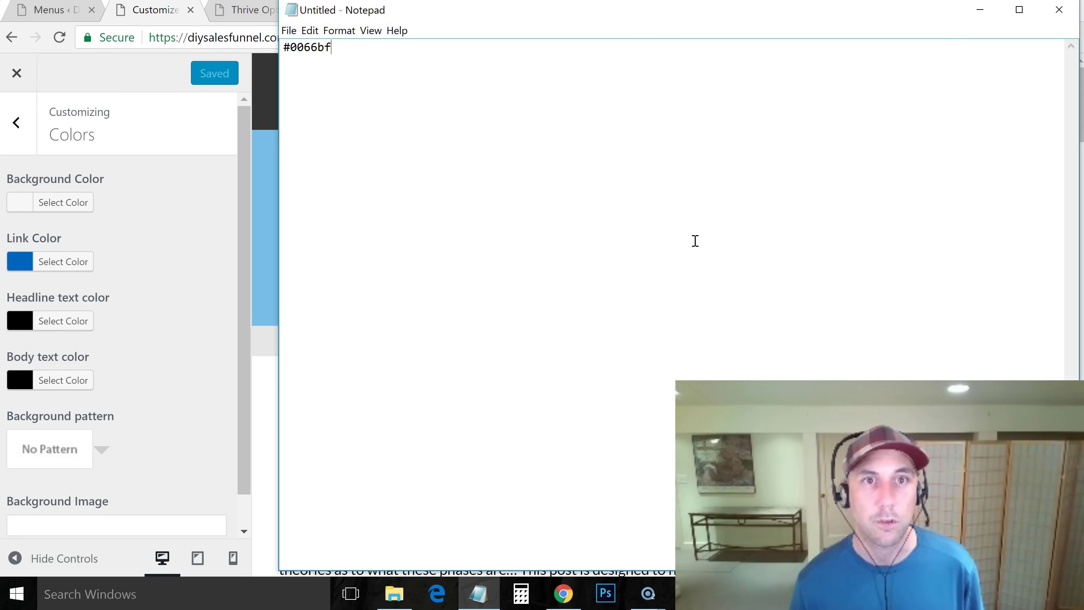
key("alt+Tab")
left_click(16, 123)
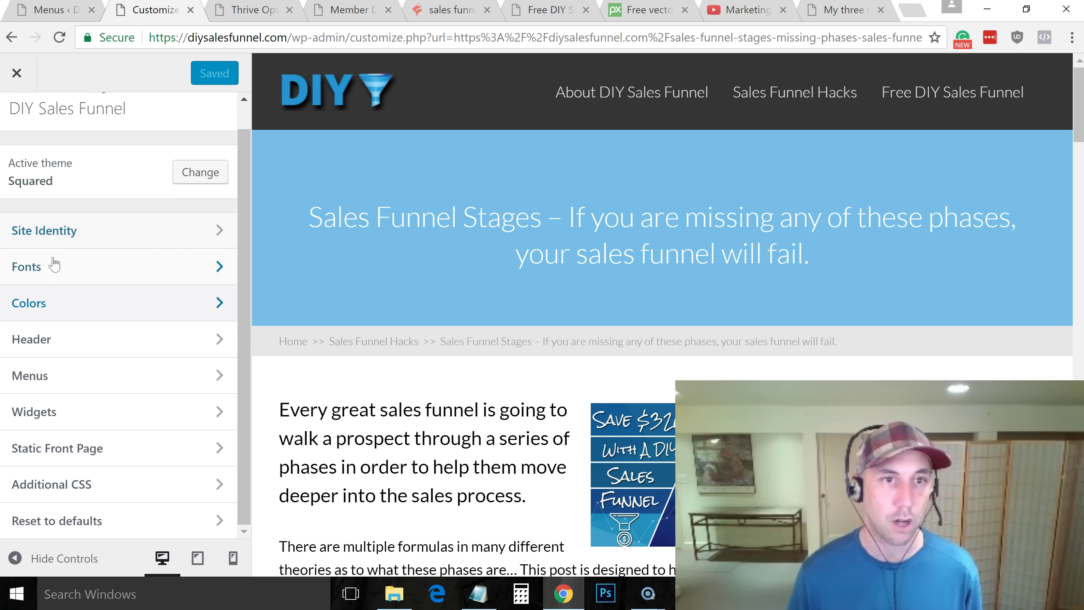
In Header, paste #0066bf as the Menu Hover Color
left_click(68, 340)
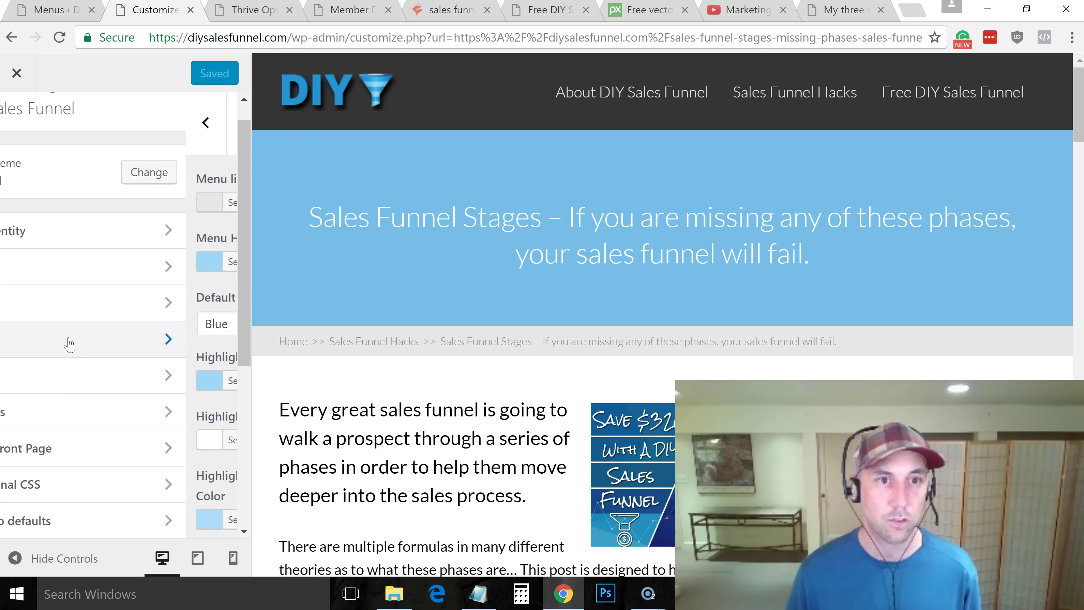
left_click(60, 262)
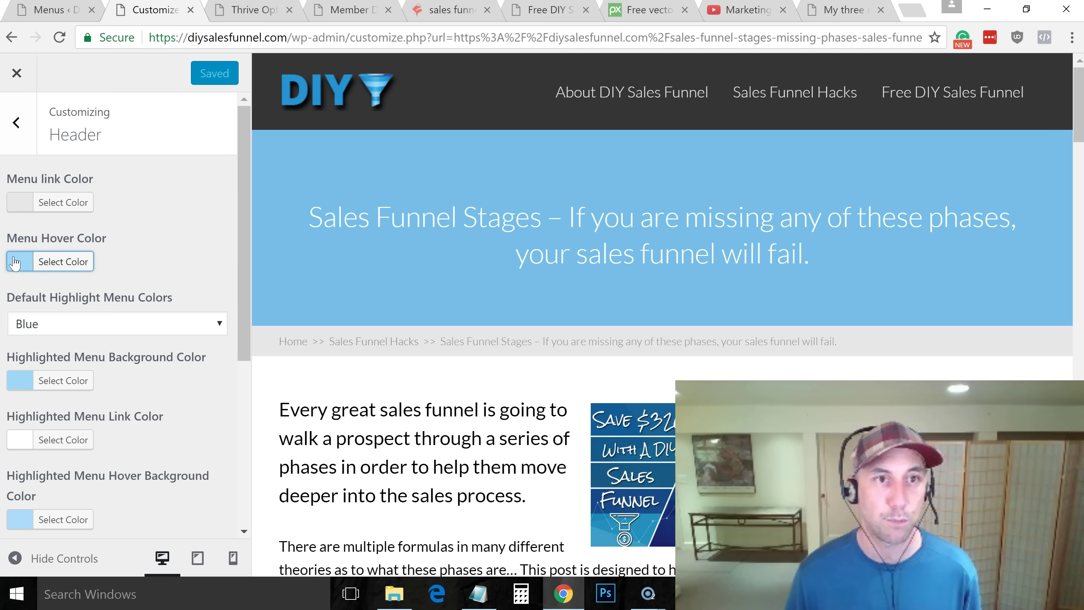
triple_click(151, 268)
key("ctrl+v")
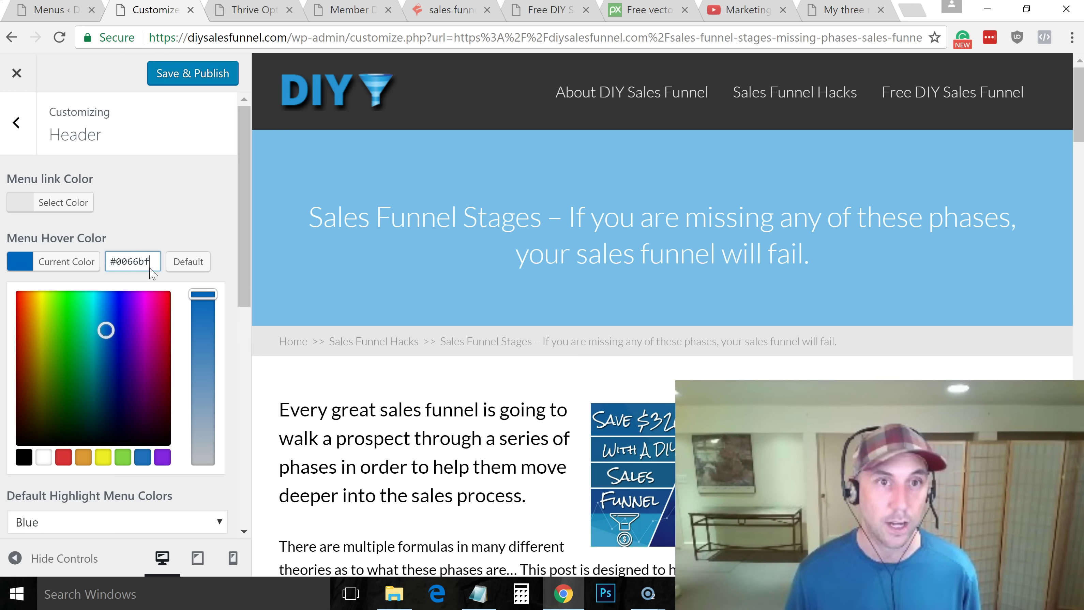
left_click(194, 231)
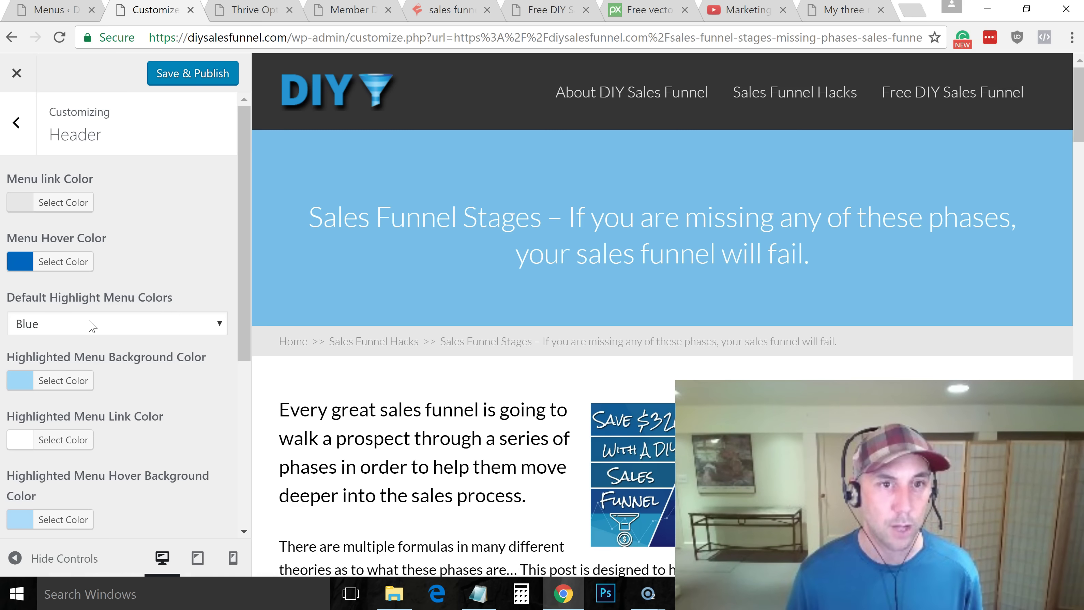
Set the Highlighted Menu Background and Highlighted Menu Hover Background colours to #0066bf
left_click(14, 381)
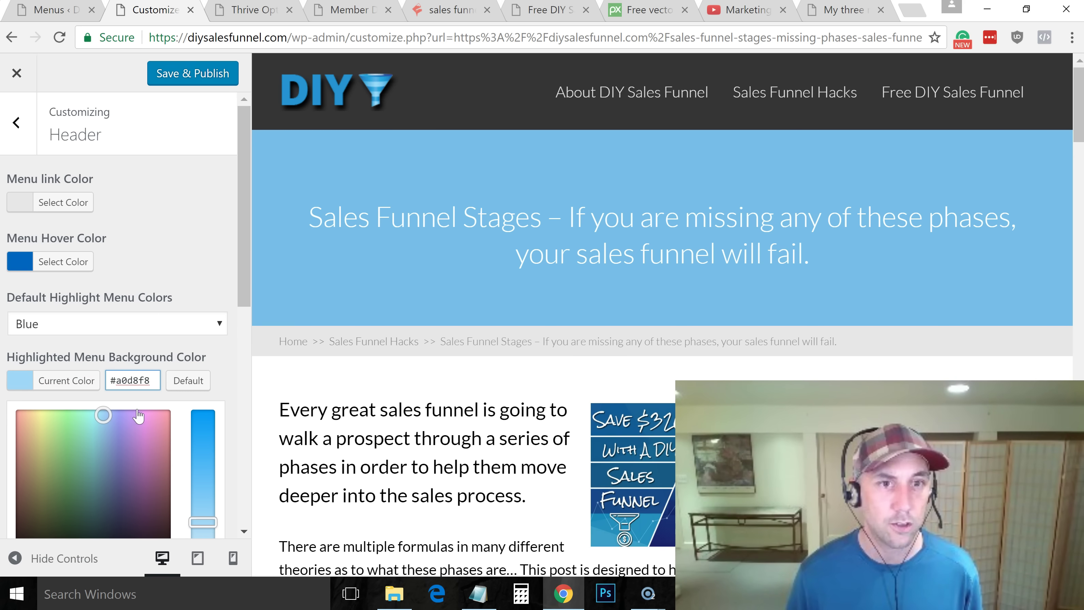
triple_click(127, 380)
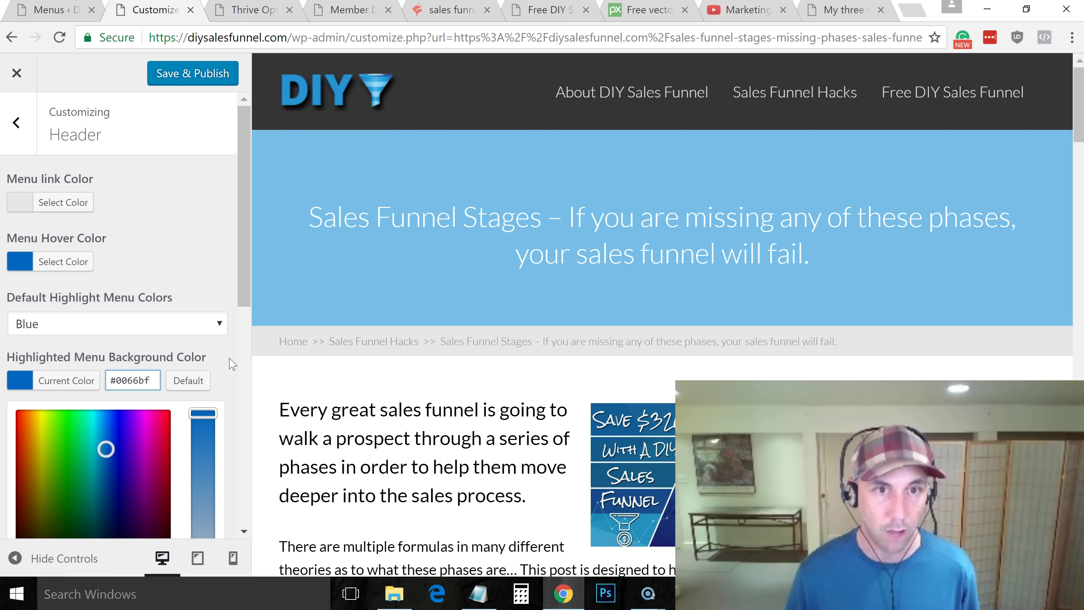
left_click(233, 364)
left_click_drag(243, 309, 228, 414)
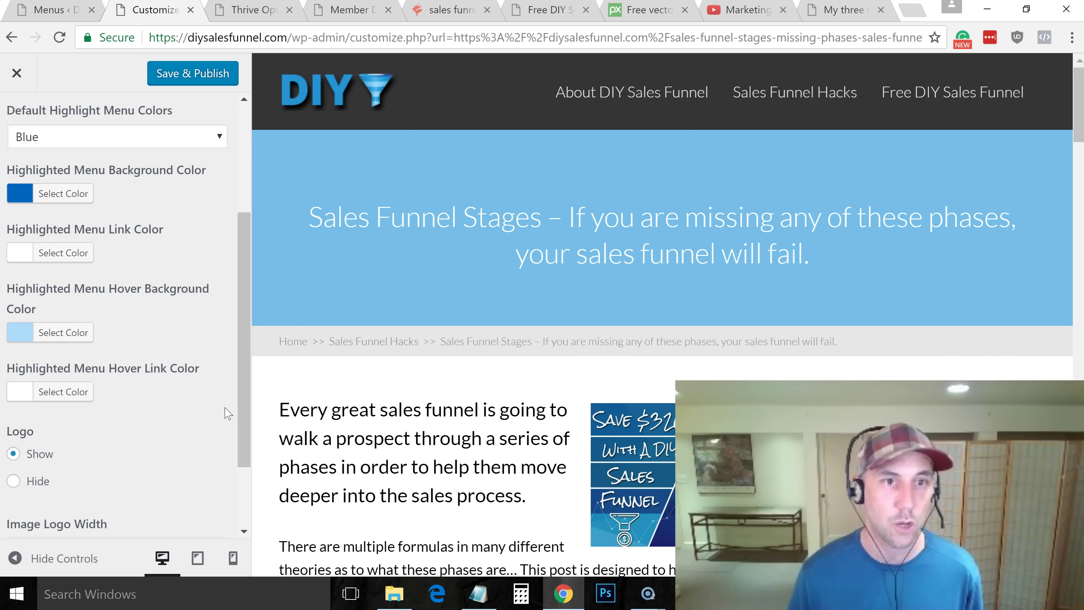
left_click(22, 333)
triple_click(142, 332)
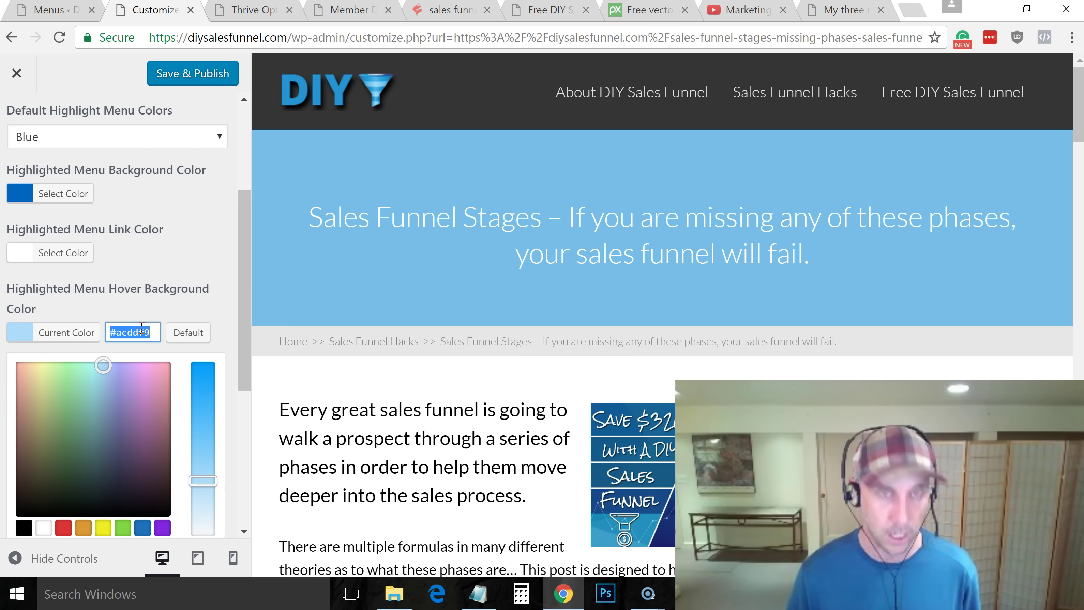
key("ctrl+v")
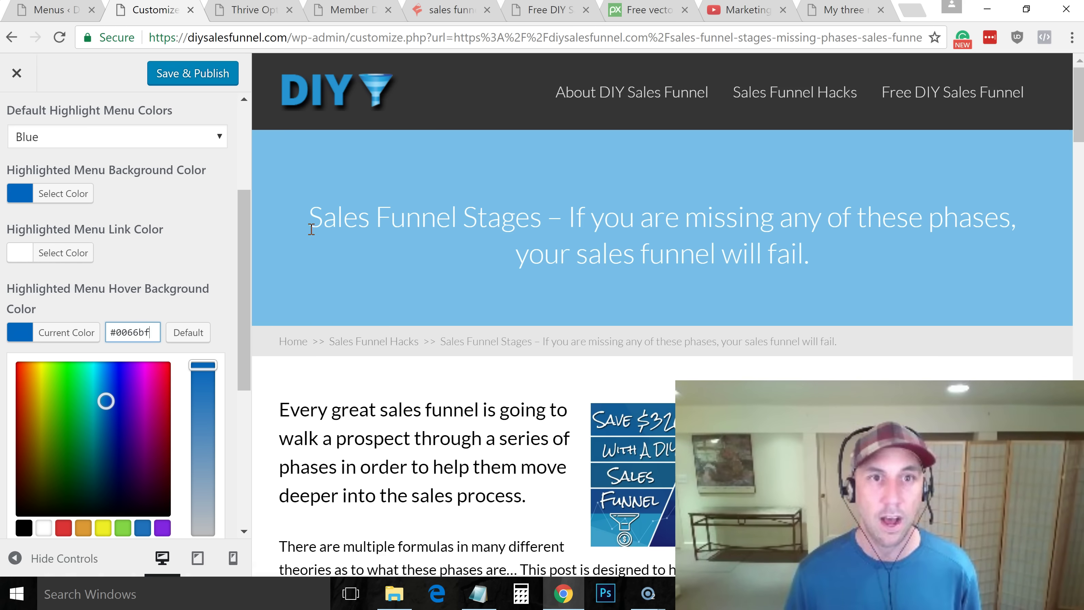
left_click_drag(239, 266, 244, 347)
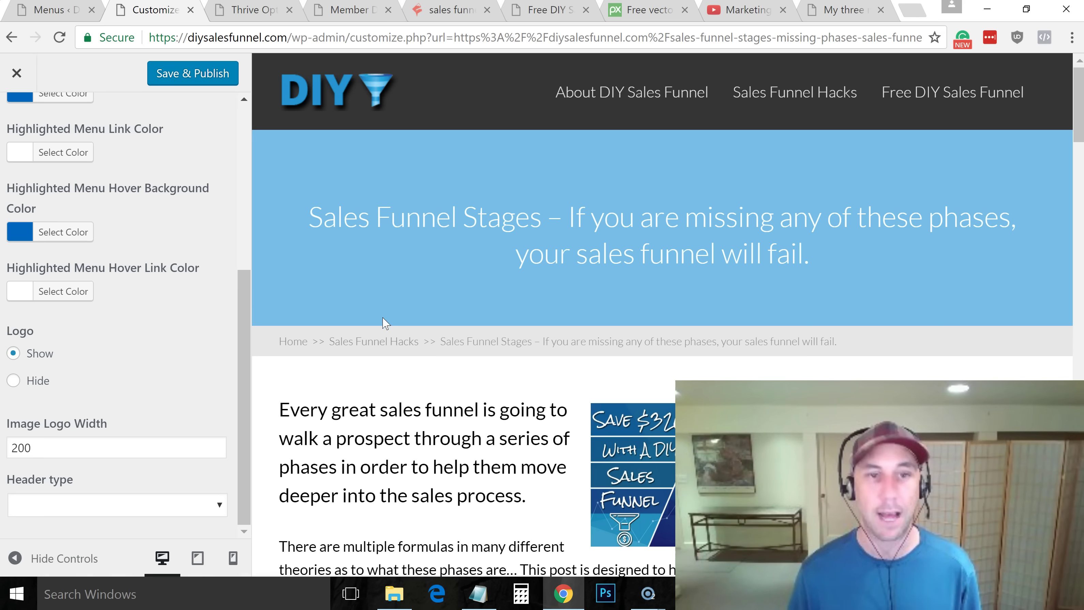
Switch the Header type to Custom Color, giving the preview a white header
left_click(225, 513)
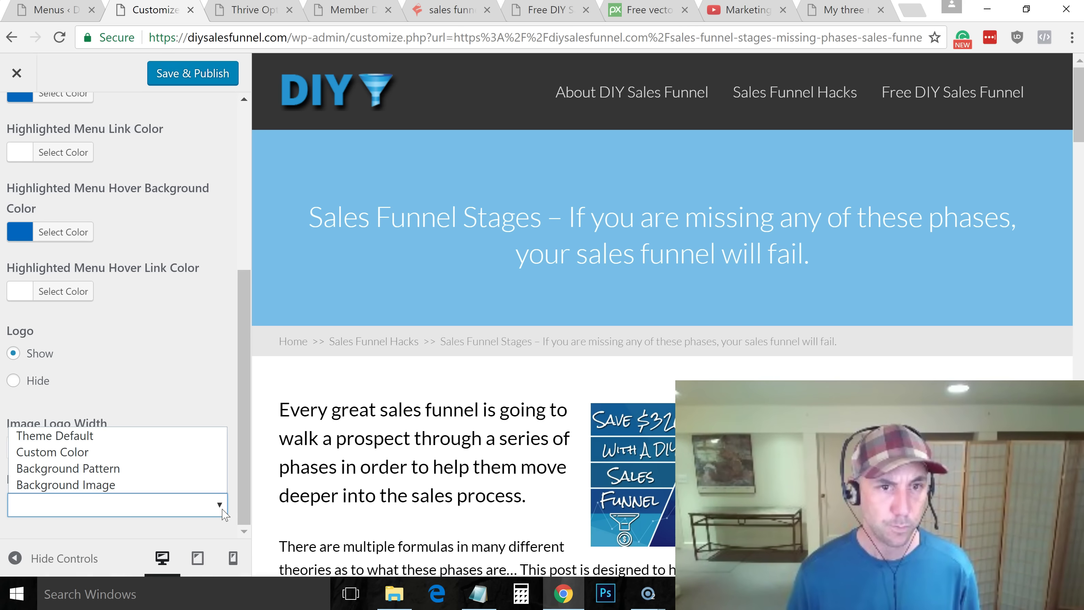
left_click(190, 453)
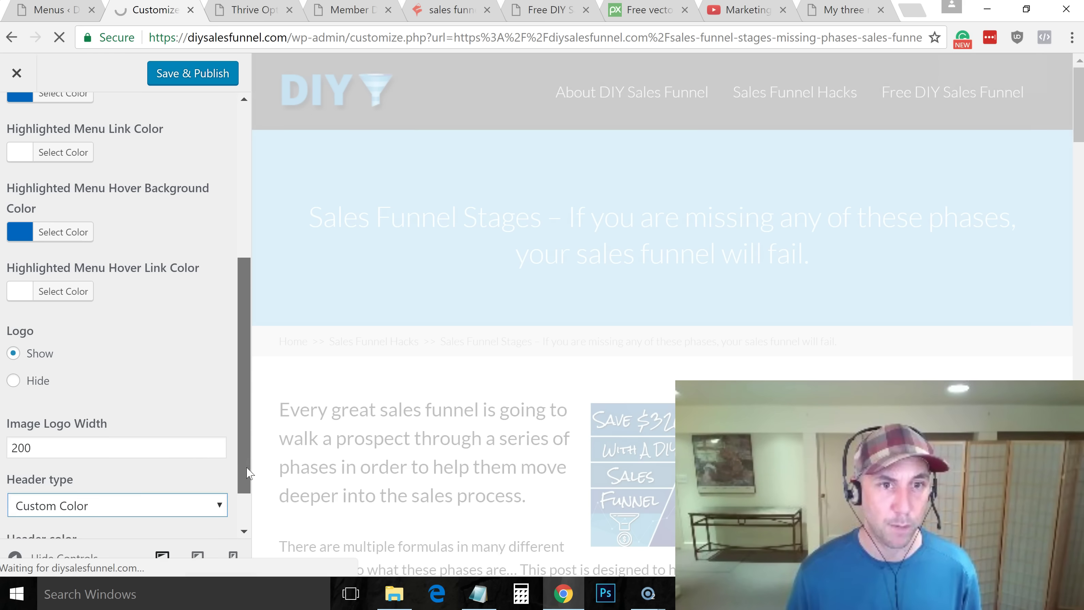
left_click_drag(247, 469, 242, 502)
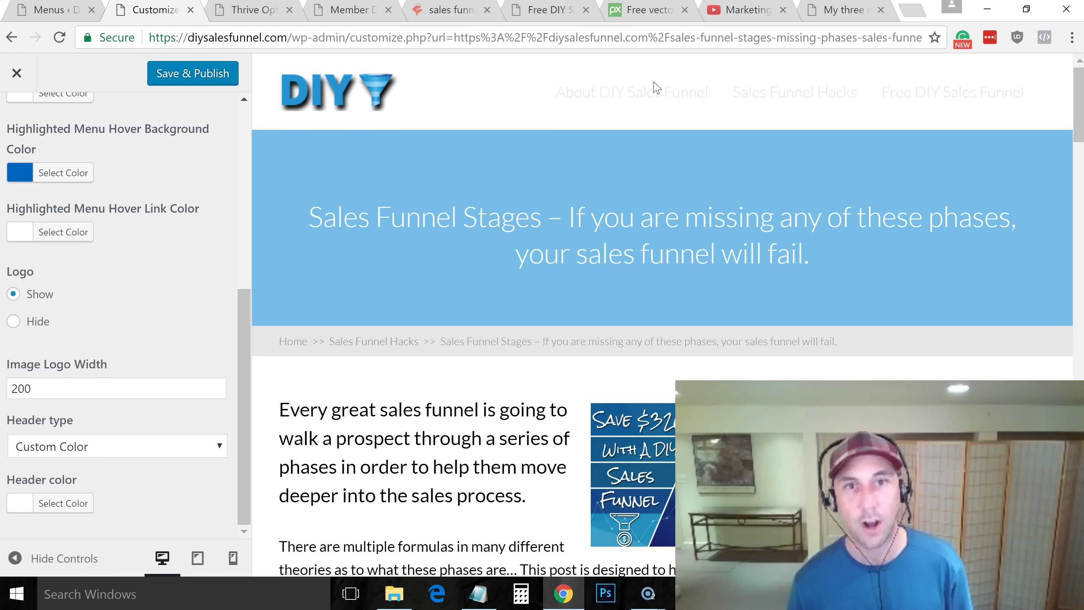
left_click_drag(241, 306, 253, 115)
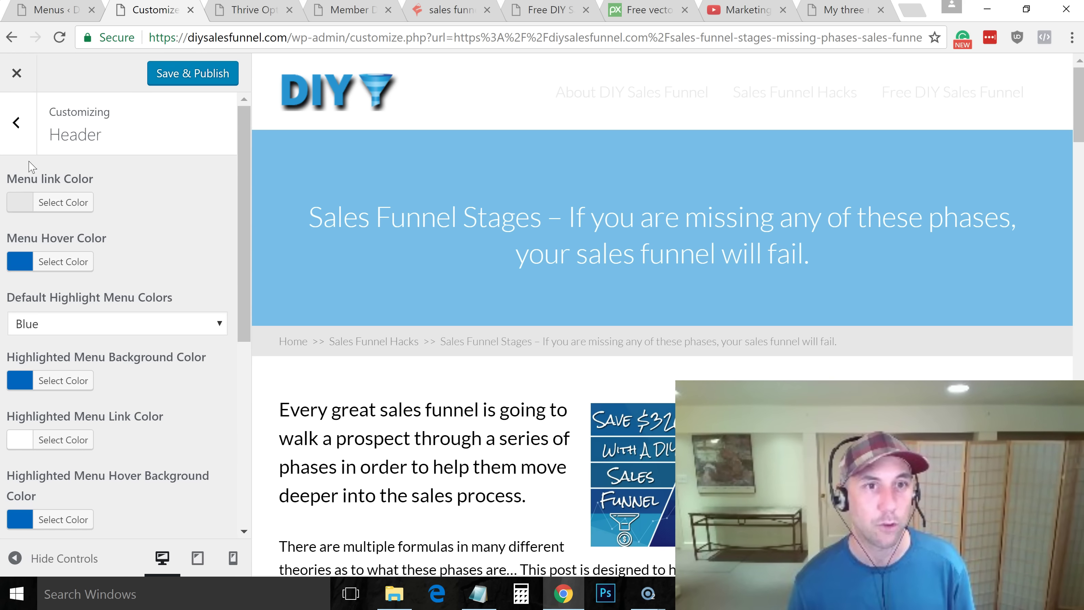
Change the Menu link Color to black #000000 and Save & Publish
left_click(22, 201)
left_click_drag(39, 350, 14, 404)
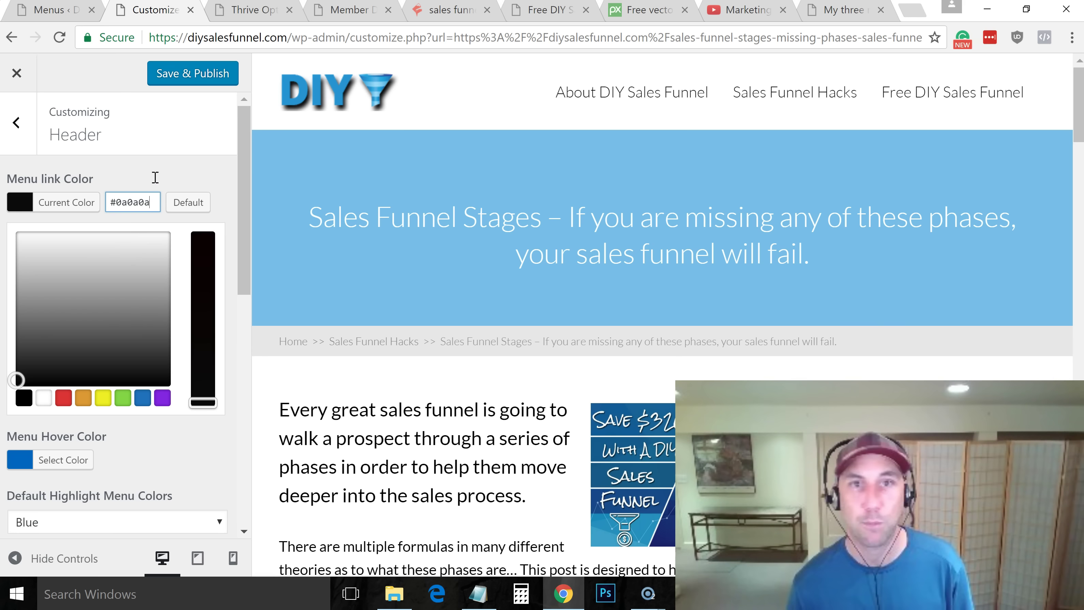
left_click_drag(123, 197, 170, 209)
type("0000")
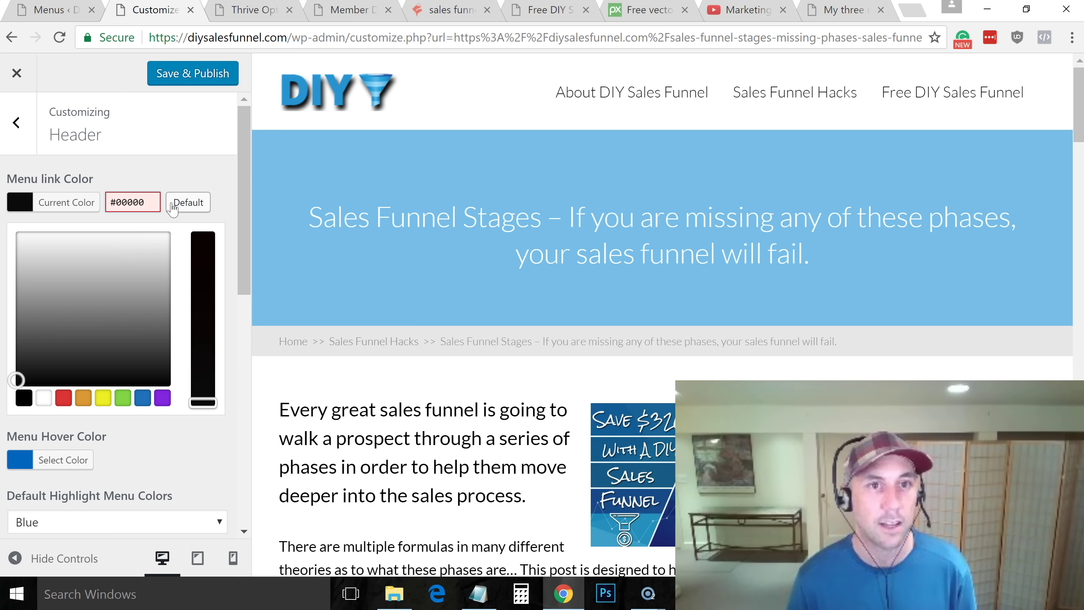
type("0")
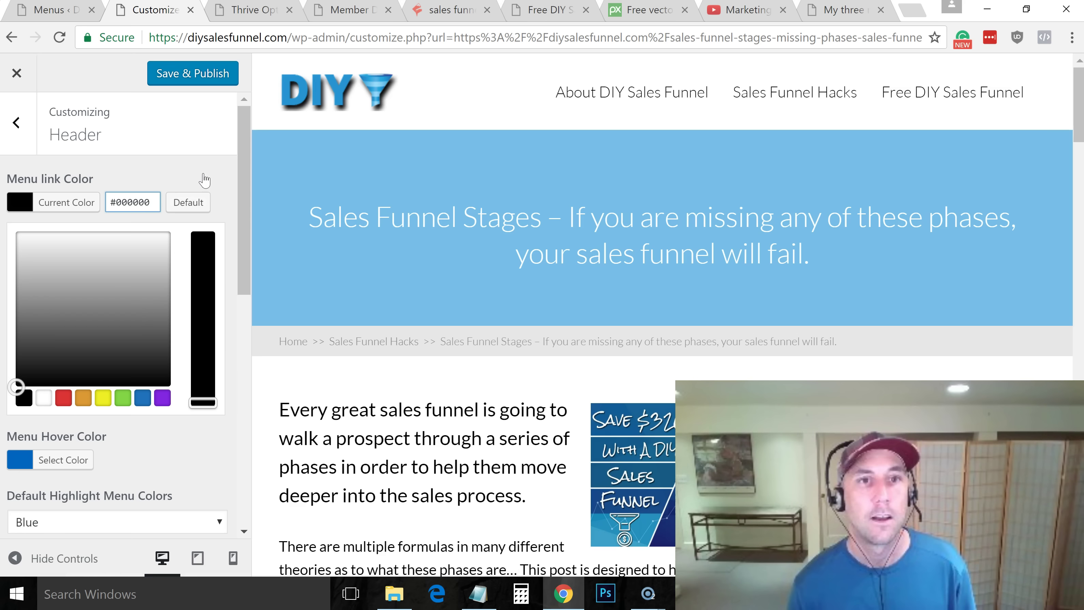
left_click(204, 176)
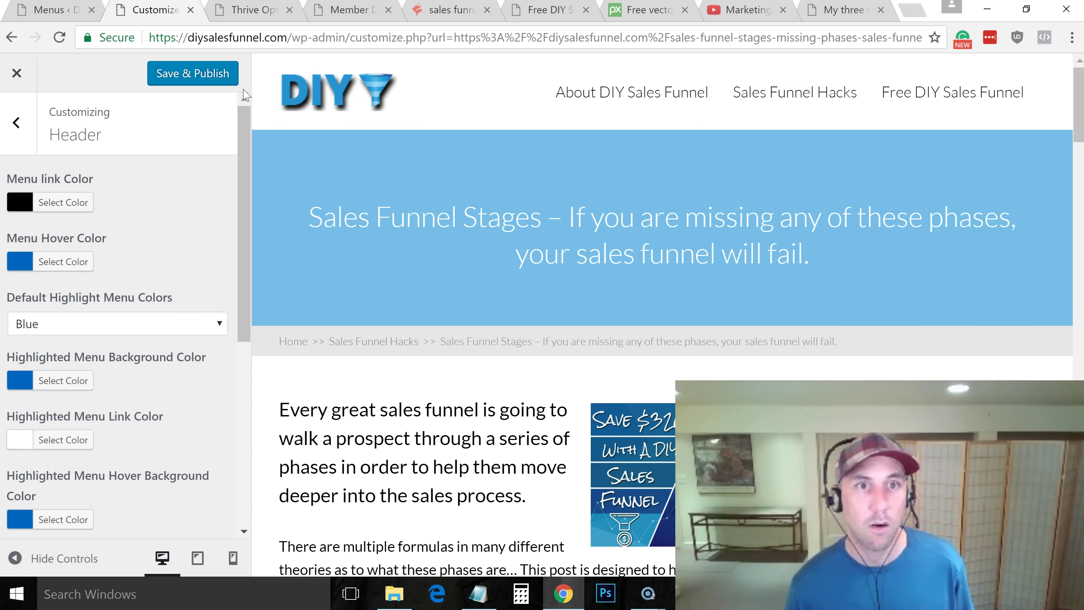
left_click(162, 78)
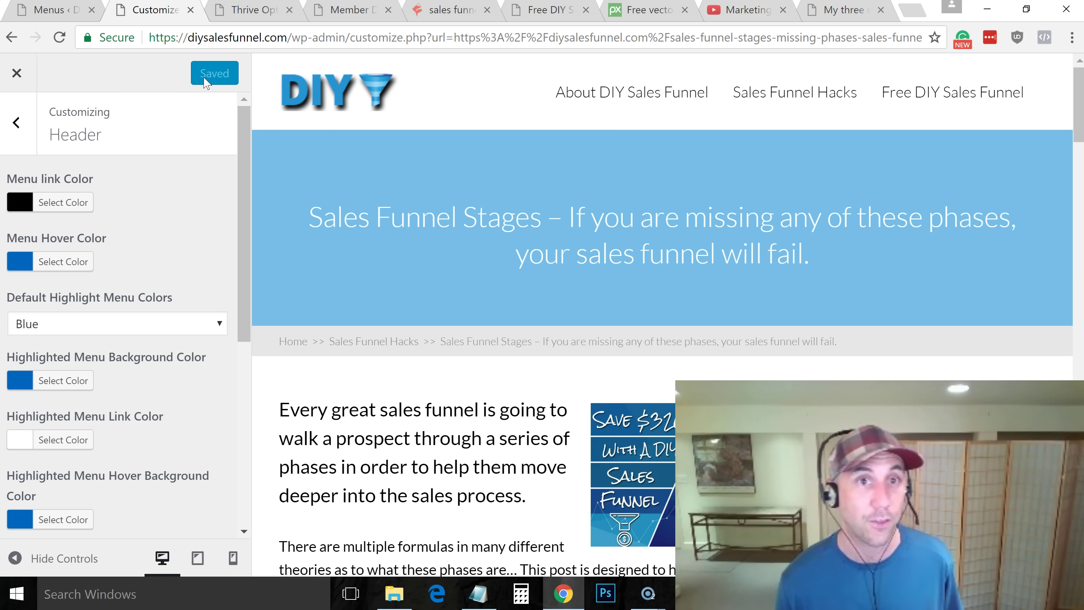
left_click_drag(242, 135, 247, 161)
right_click(300, 155)
left_click(272, 158)
left_click_drag(242, 217, 287, 185)
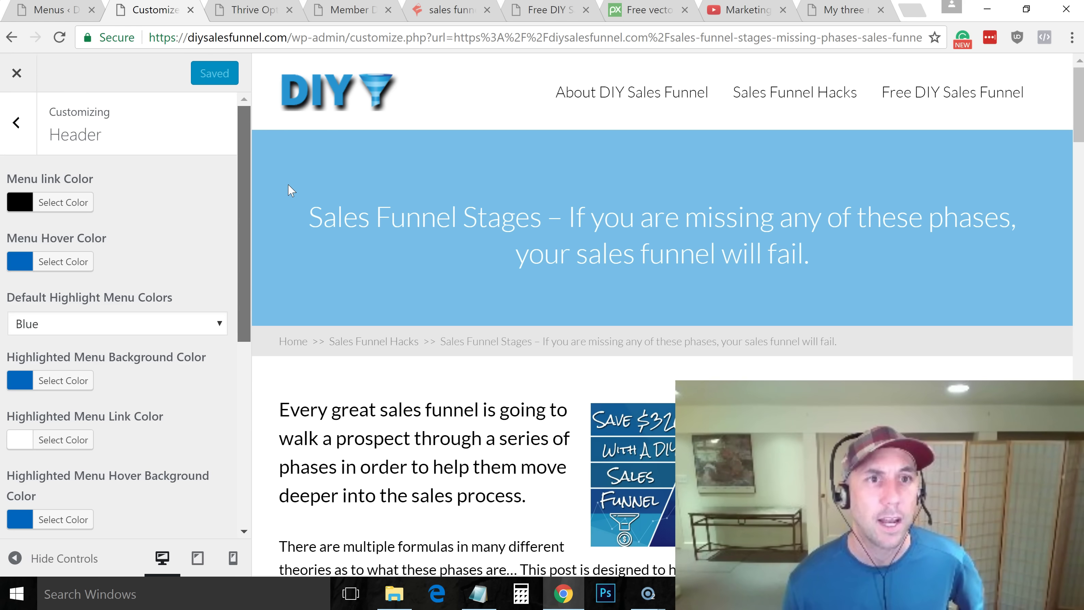
left_click(20, 124)
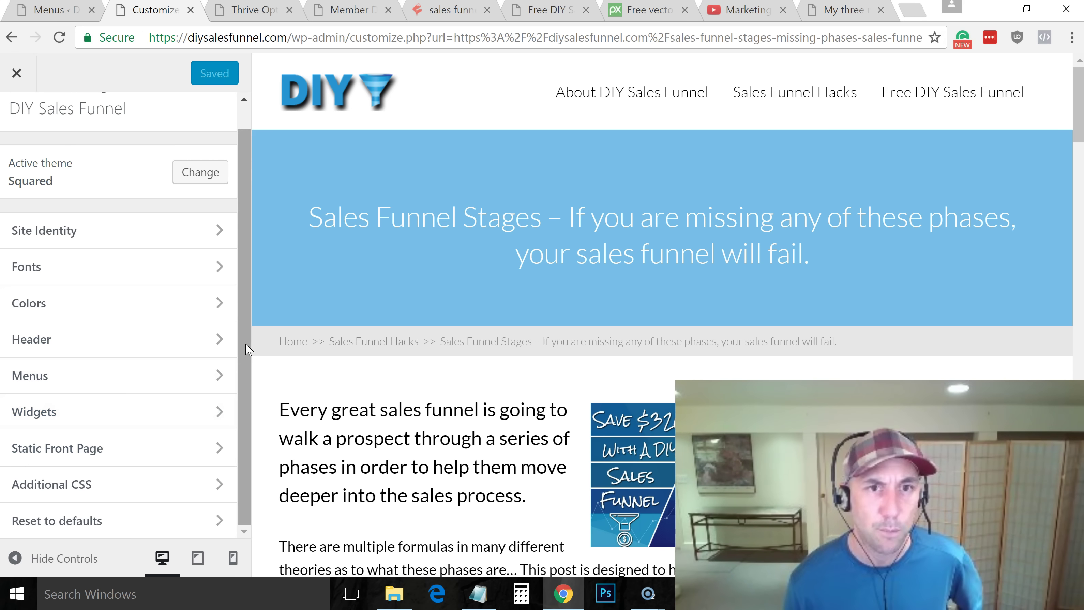
scroll(245, 325, "up", 1)
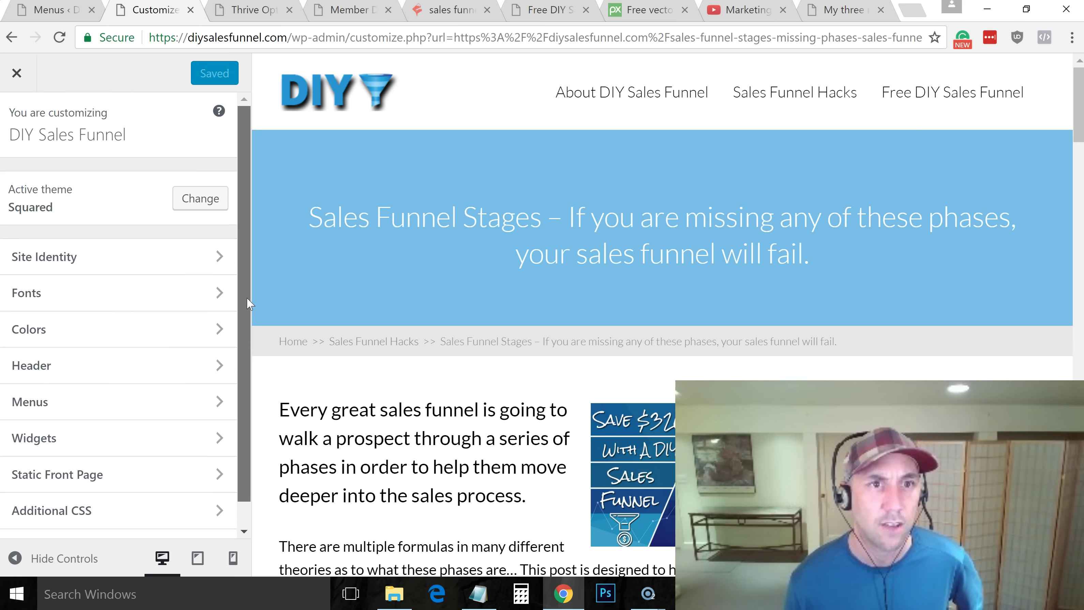
left_click(103, 361)
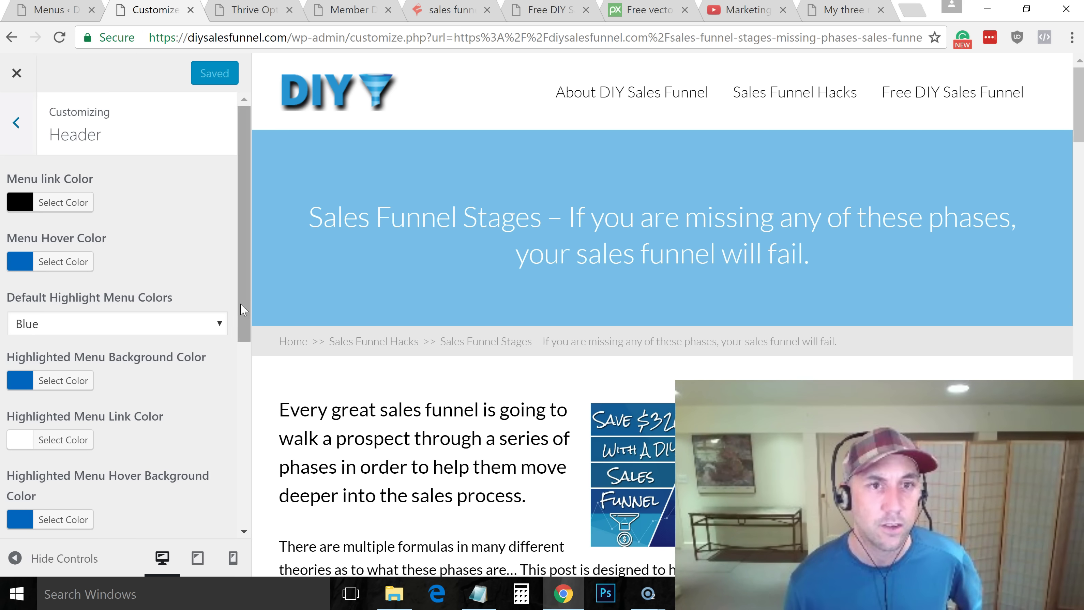
left_click(213, 324)
left_click(115, 342)
left_click_drag(248, 271, 233, 484)
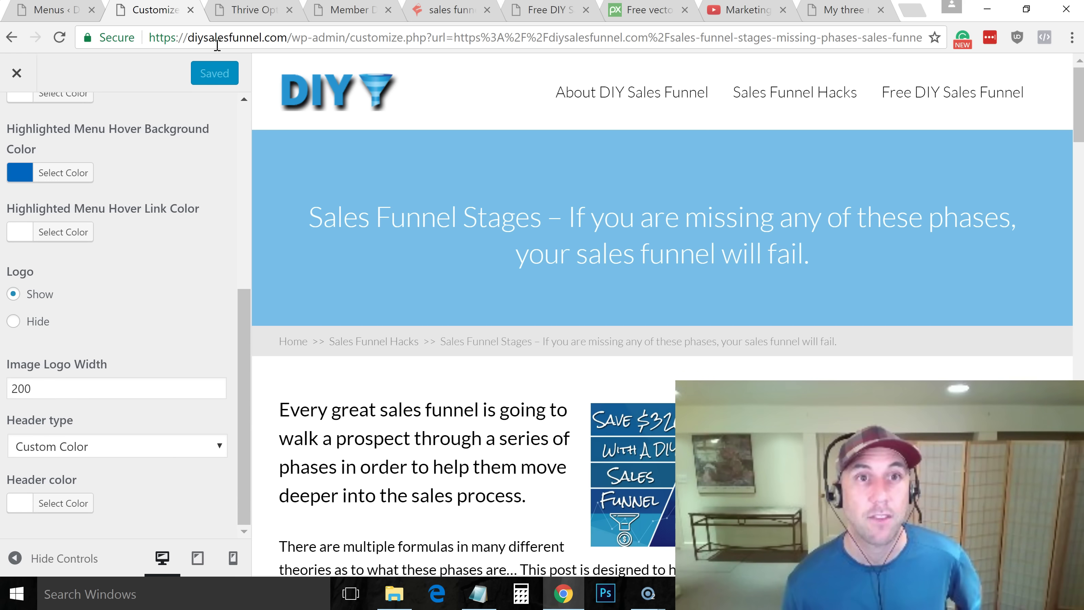
Close the Customizer tab and view the live Sales Funnel Stages post from All Posts
left_click(190, 9)
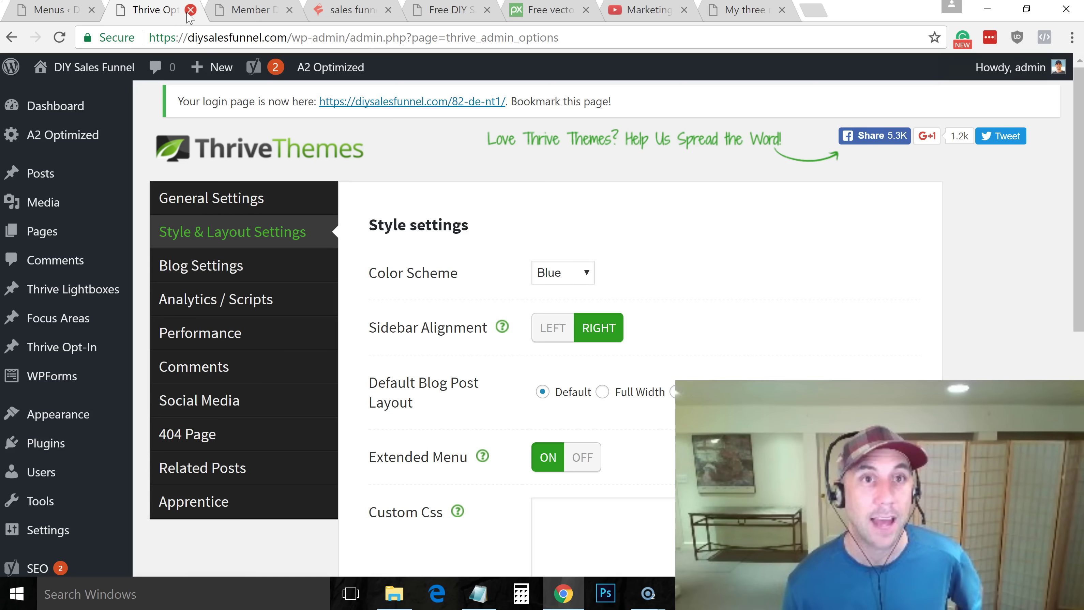
left_click(60, 12)
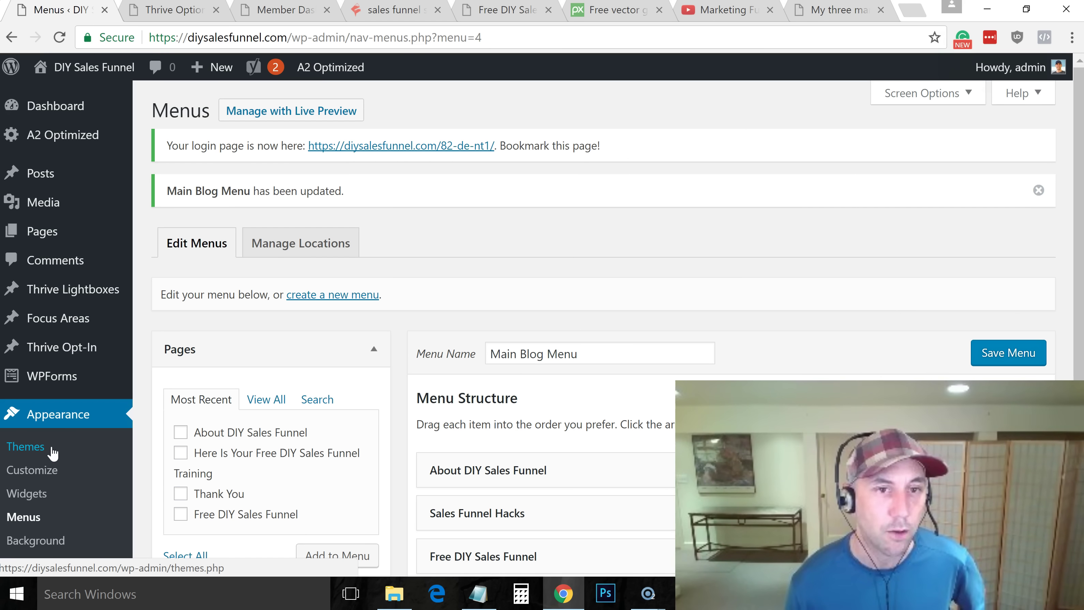
mouse_move(55, 174)
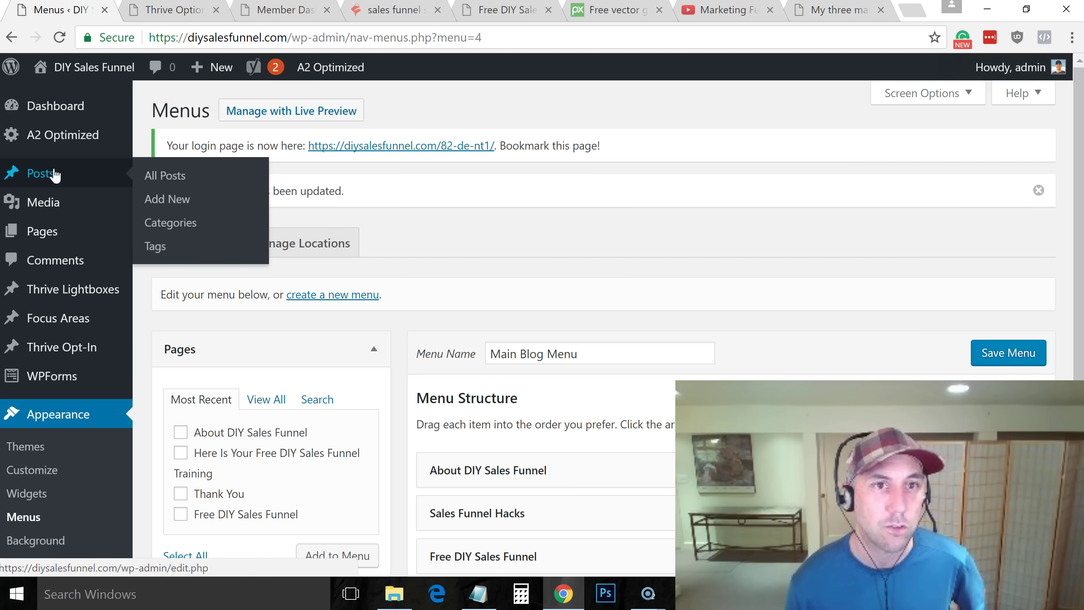
left_click(157, 187)
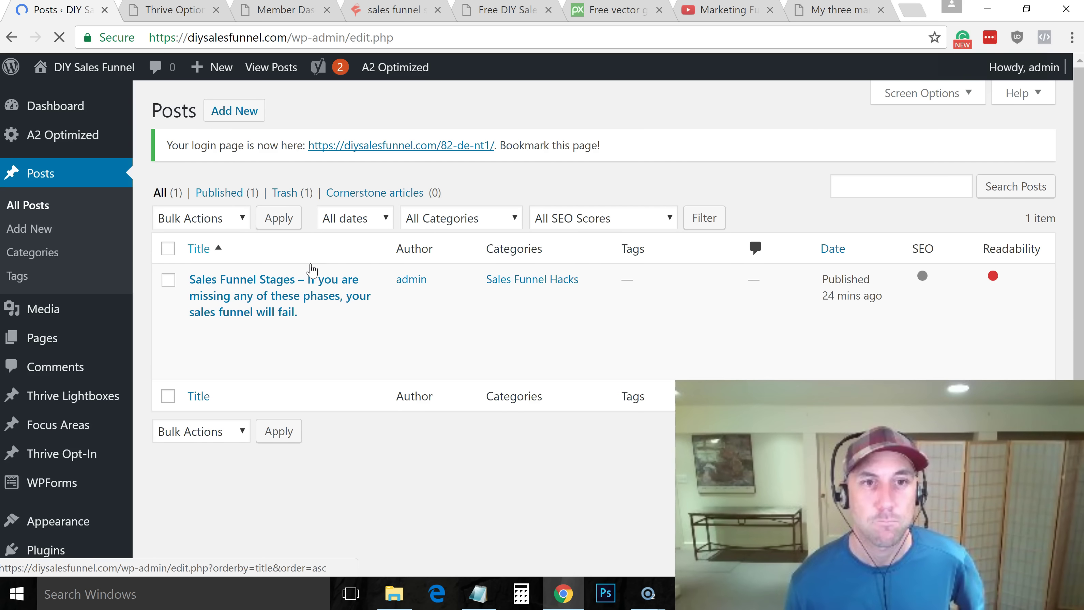
mouse_move(263, 325)
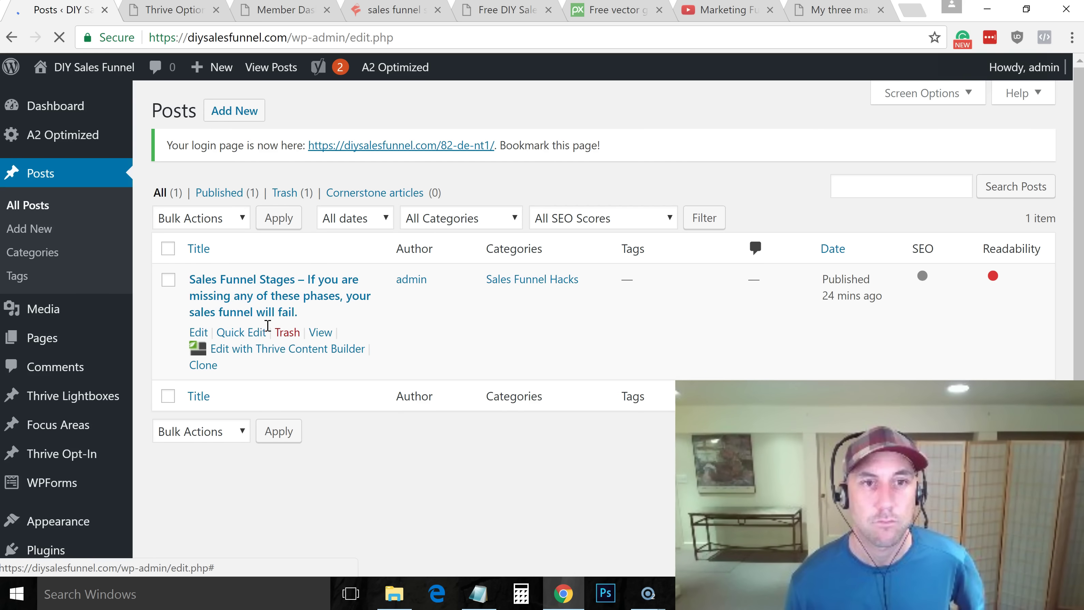
left_click(318, 332)
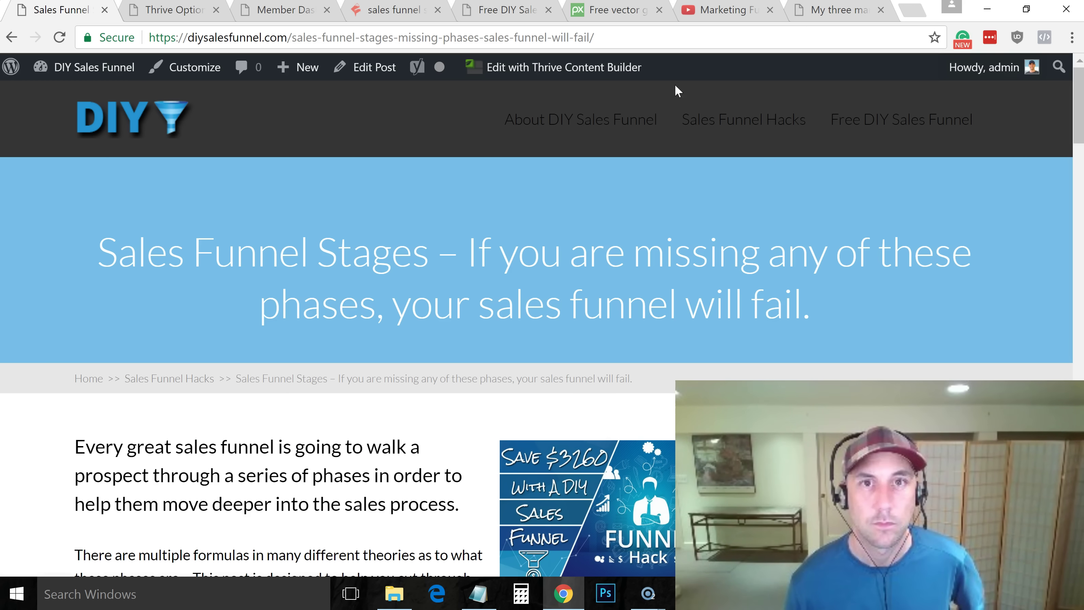
Reload the Sales Funnel Stages post and bring up the Customizer's Header settings
left_click(627, 39)
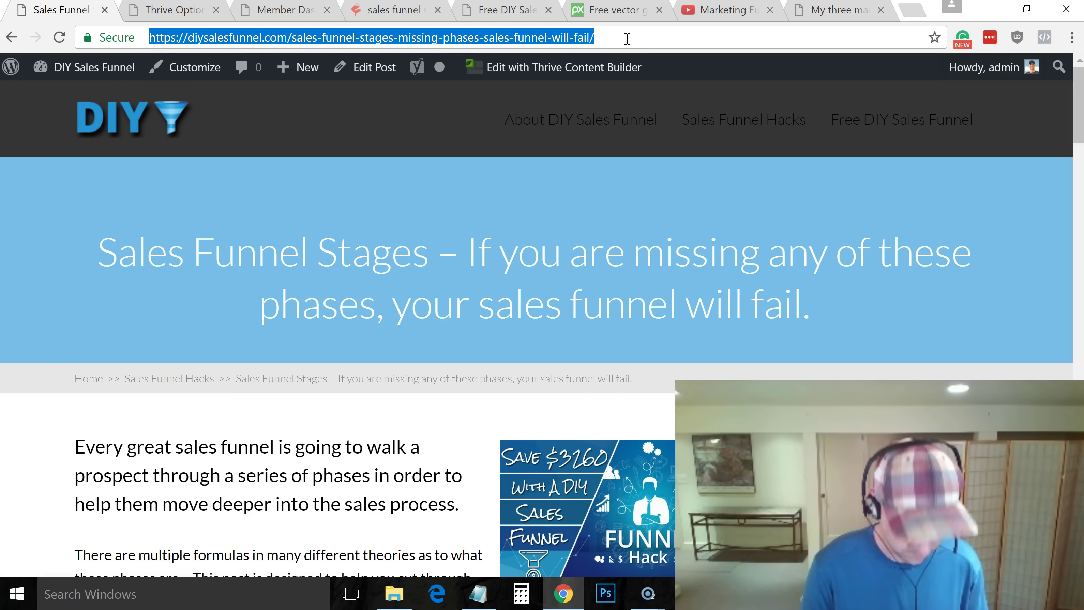
key("Return")
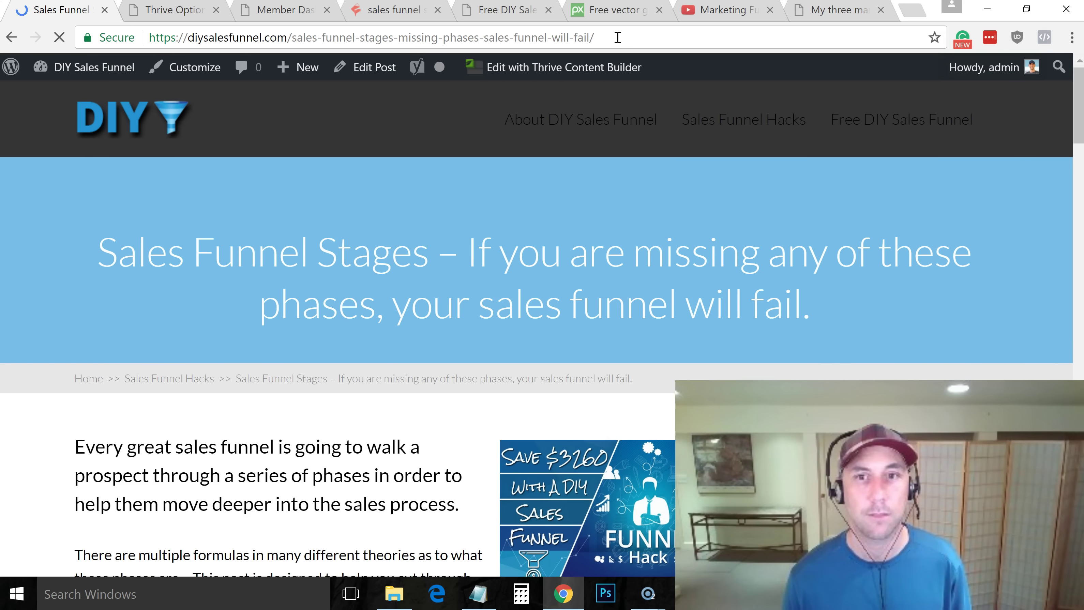
left_click(179, 10)
left_click(60, 11)
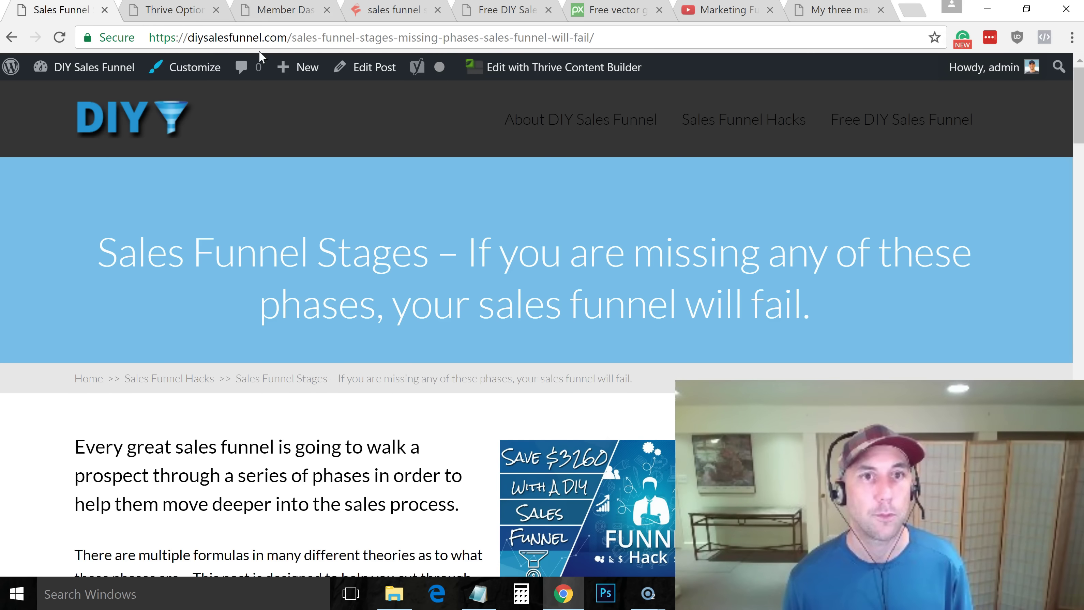
left_click(185, 71)
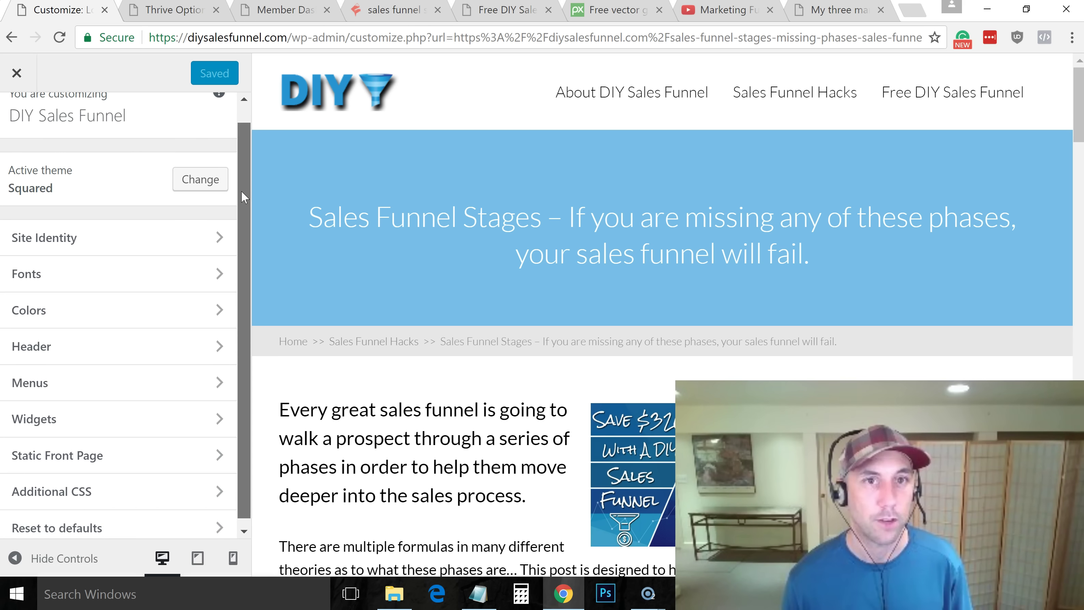
scroll(238, 196, "down", 1)
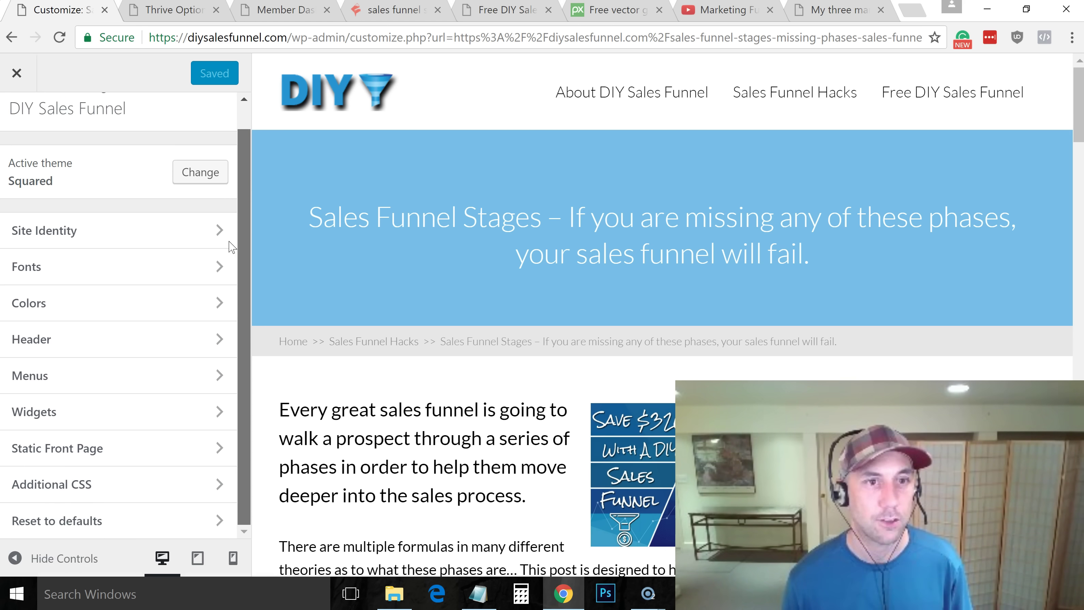
left_click(51, 339)
left_click_drag(246, 204, 241, 384)
Set Header type to Custom Color with a white #ffffff header colour and Save & Publish
left_click(205, 454)
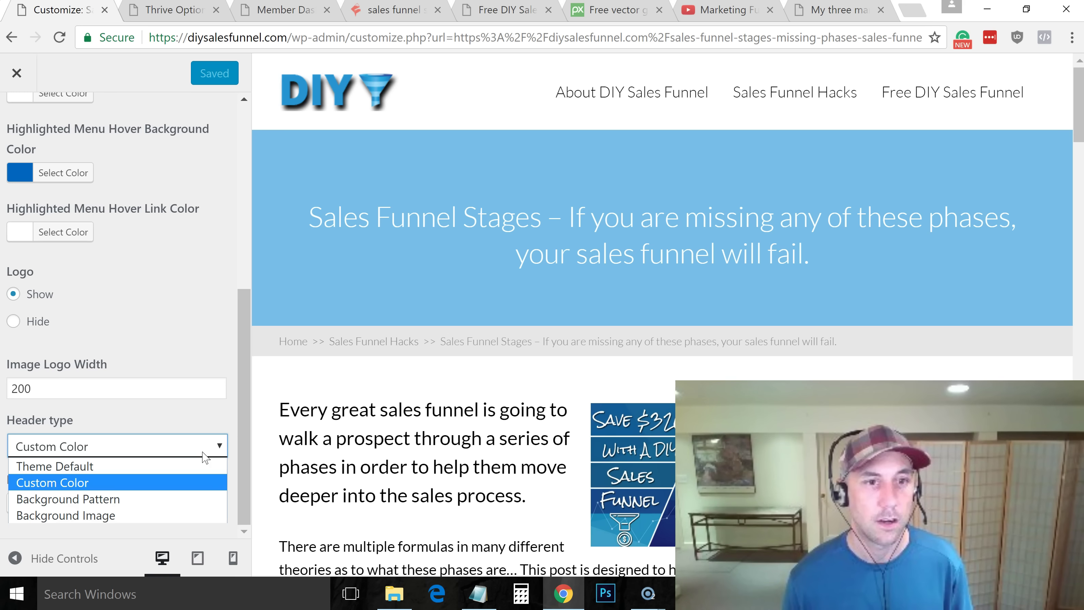
left_click(188, 517)
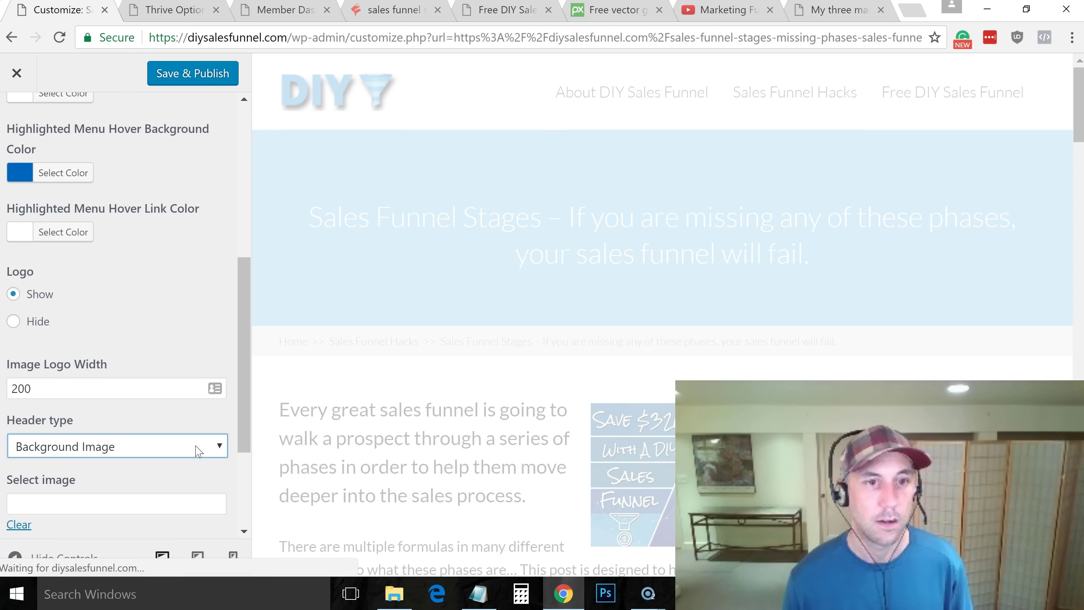
left_click(196, 450)
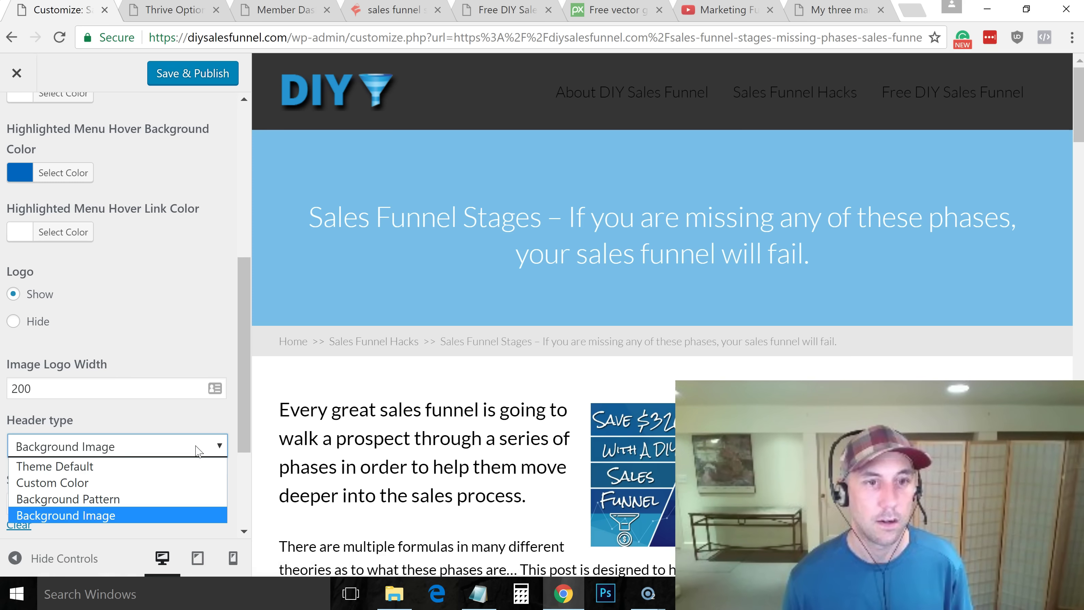
left_click(187, 482)
left_click(20, 508)
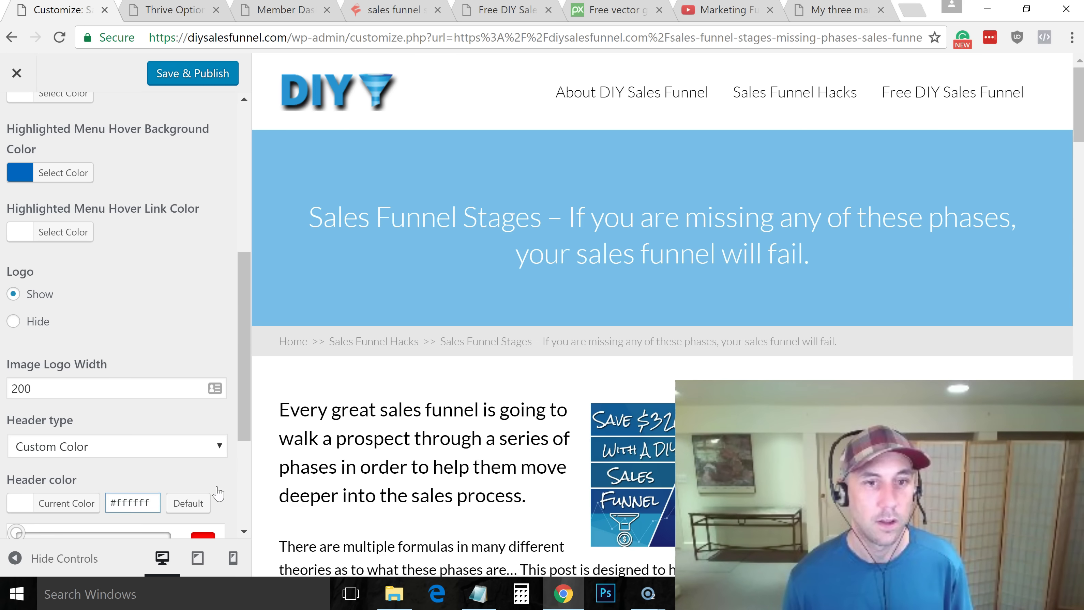
left_click(215, 489)
left_click(64, 506)
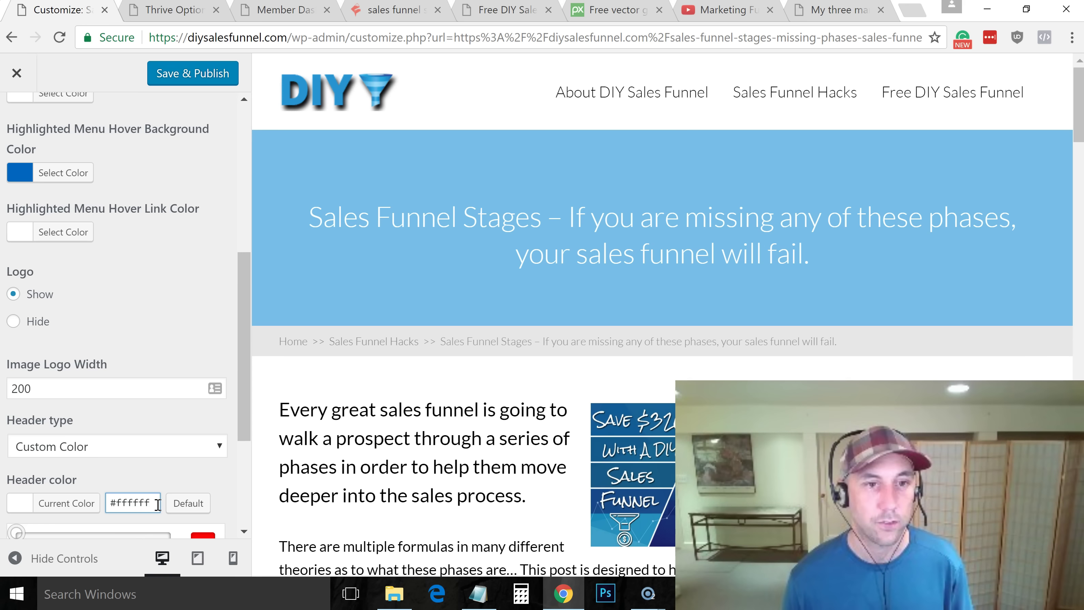
left_click(217, 485)
left_click(202, 76)
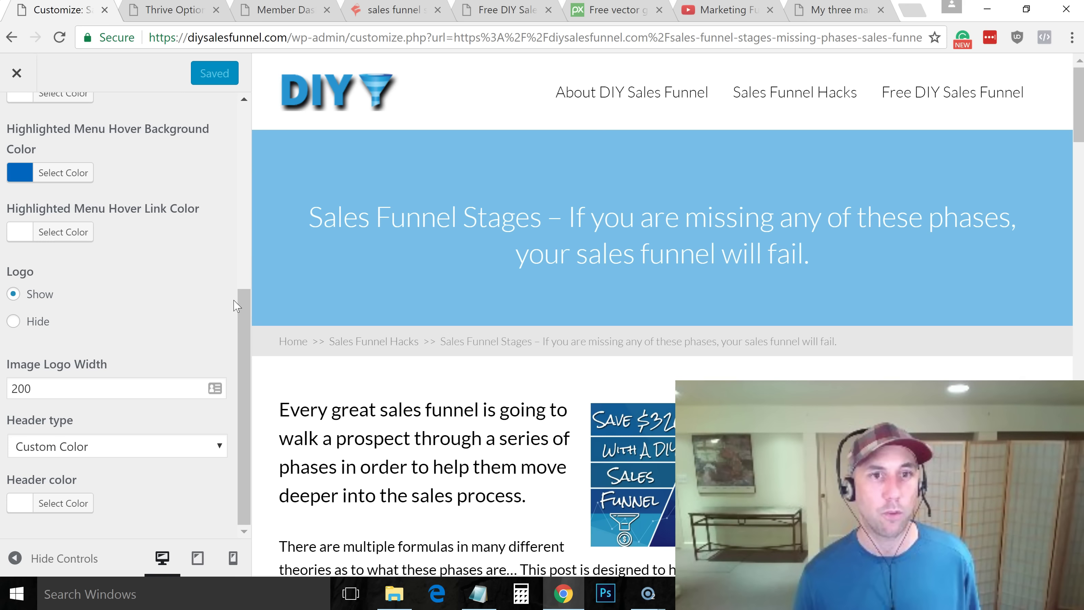
left_click_drag(239, 293, 240, 99)
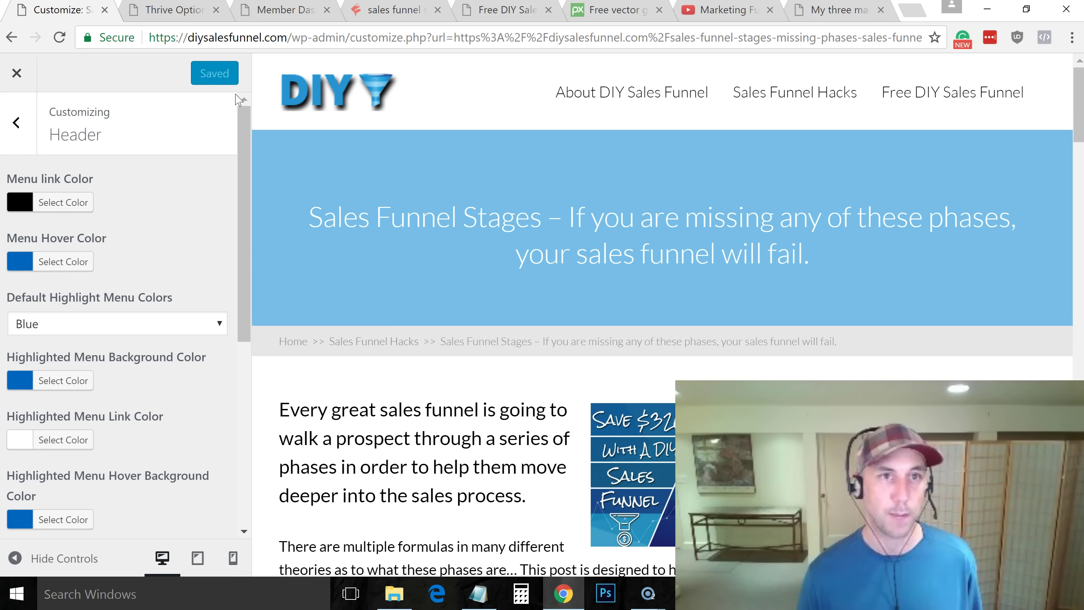
left_click(6, 78)
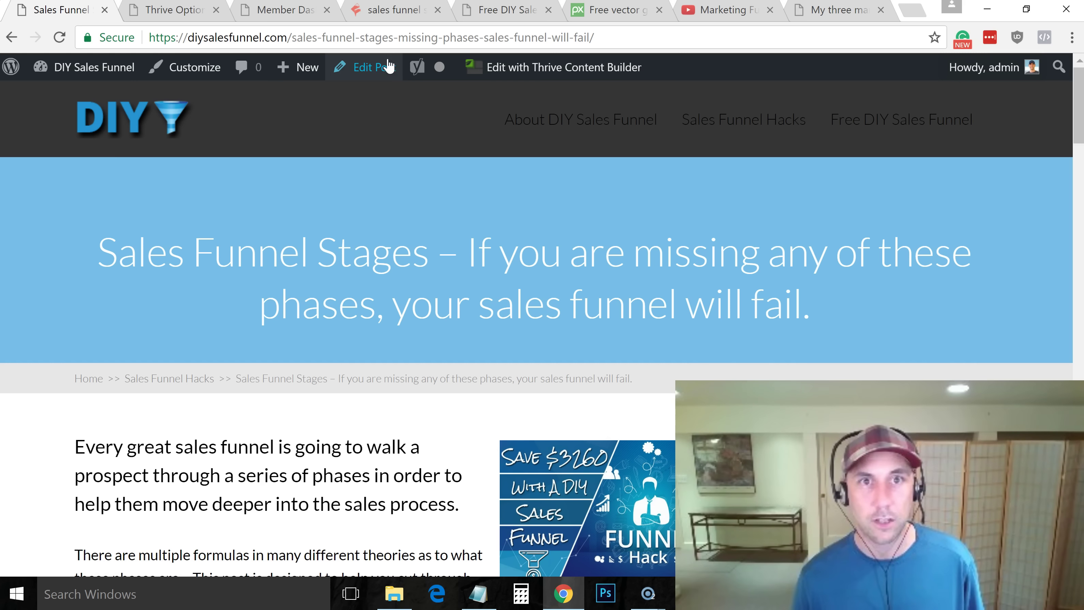
left_click(390, 35)
key("Return")
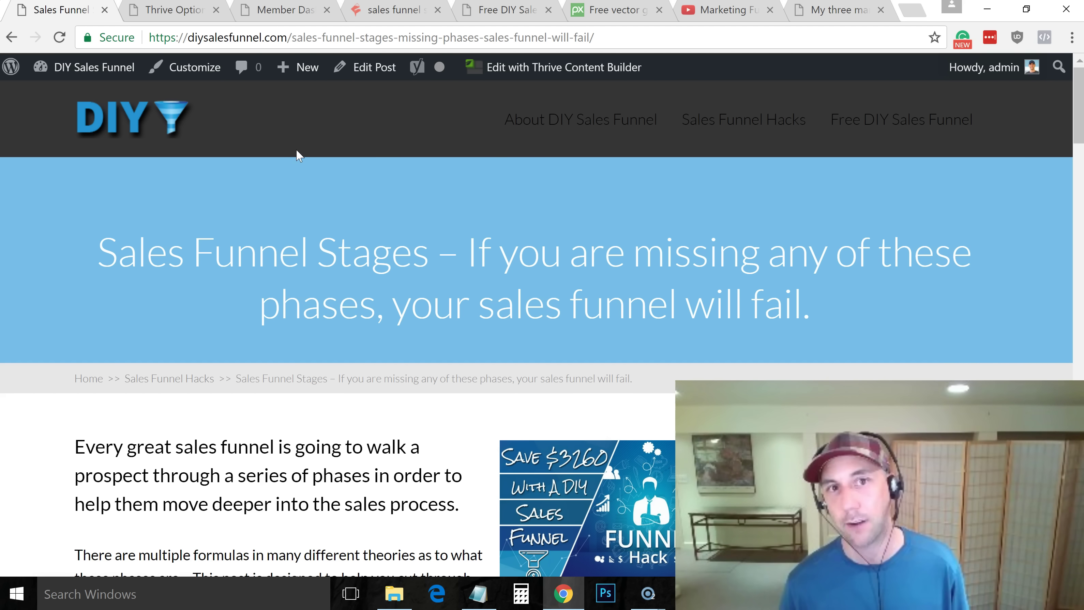
left_click(175, 13)
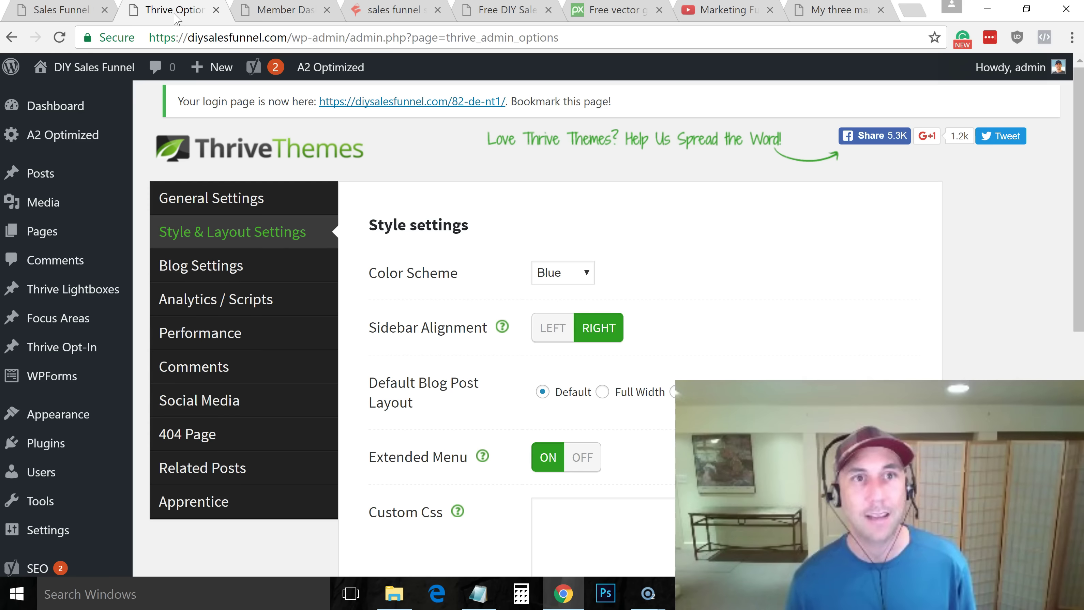
left_click(95, 12)
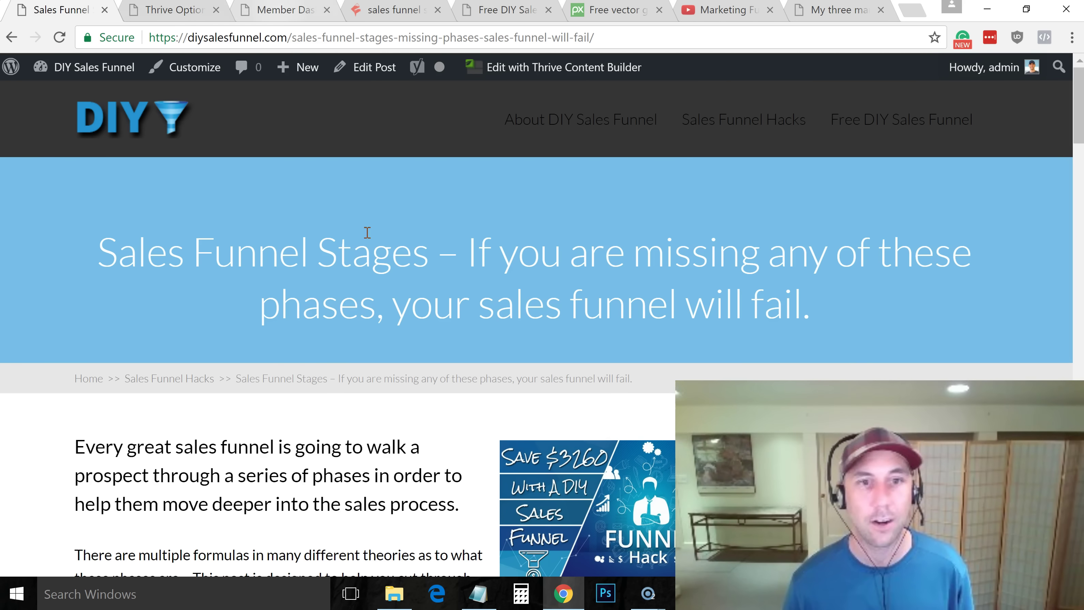
left_click_drag(1078, 109, 1074, 85)
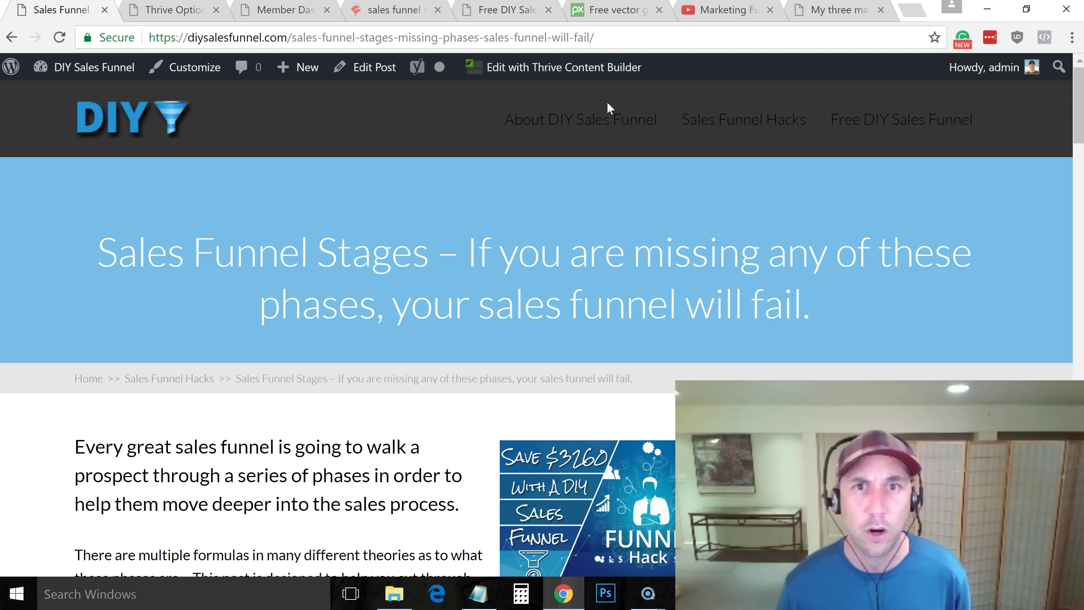
Read through the About DIY Sales Funnel page, then return home via the DIY logo
left_click(586, 128)
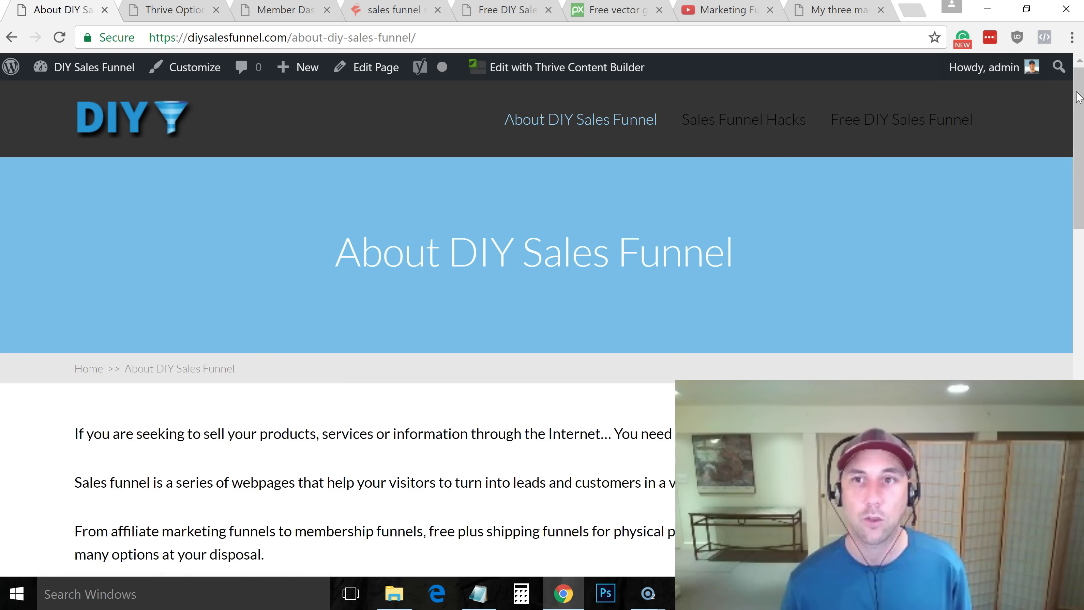
scroll(705, 187, "down", 7)
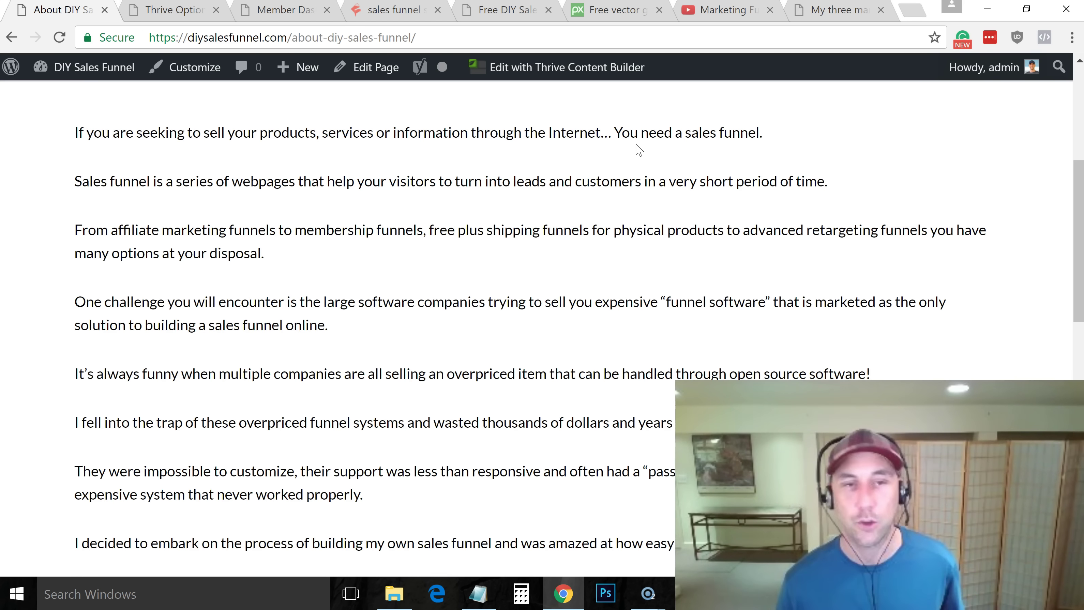
scroll(1058, 320, "down", 14)
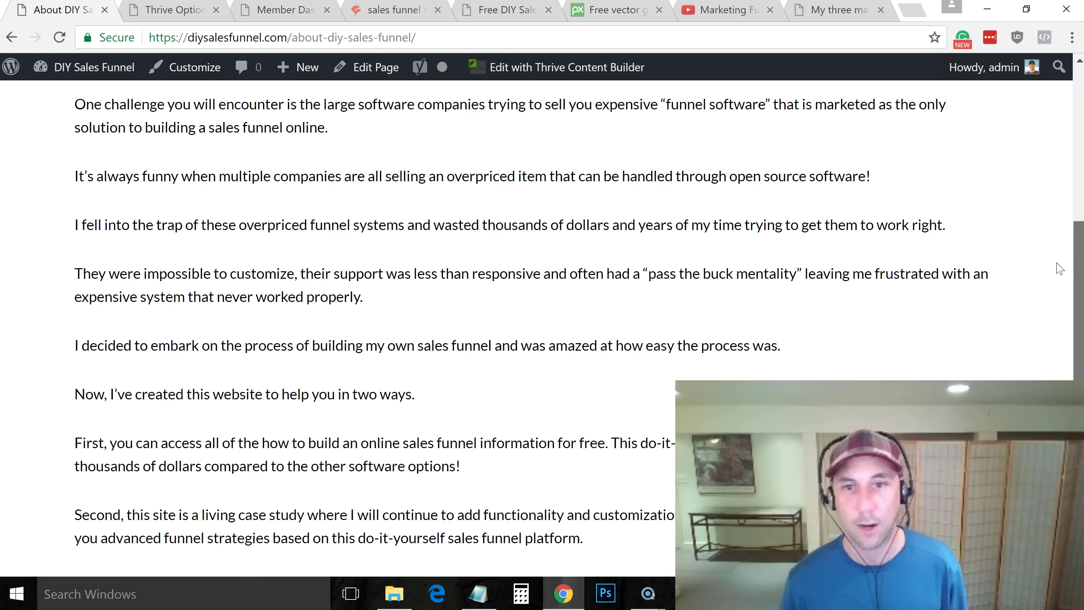
scroll(1060, 320, "up", 20)
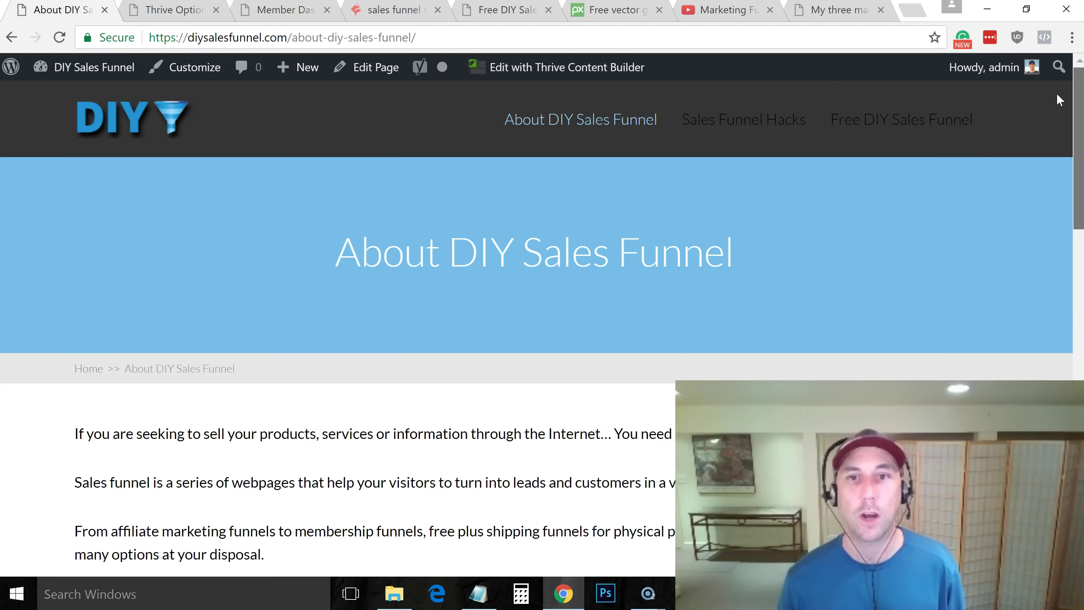
scroll(1064, 133, "down", 5)
scroll(1067, 126, "up", 3)
scroll(1064, 125, "down", 6)
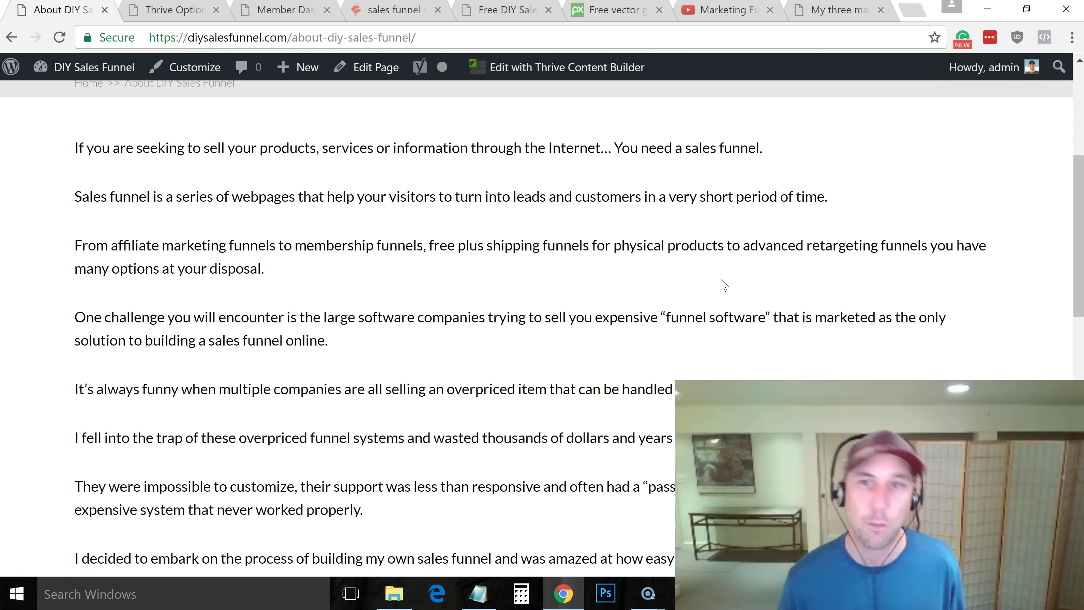
left_click_drag(1075, 211, 1066, 98)
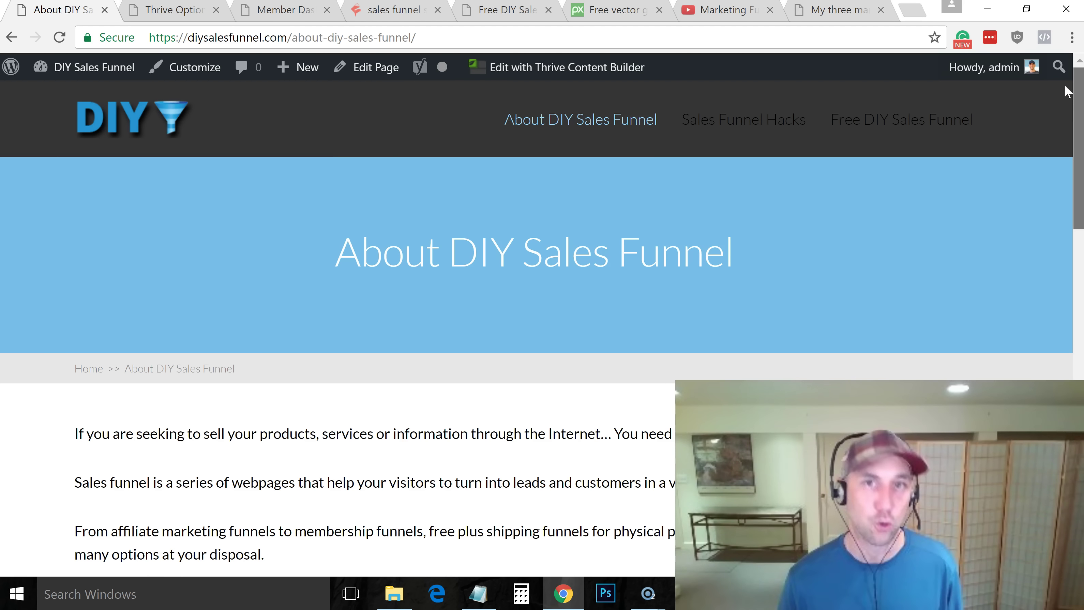
scroll(1066, 92, "down", 6)
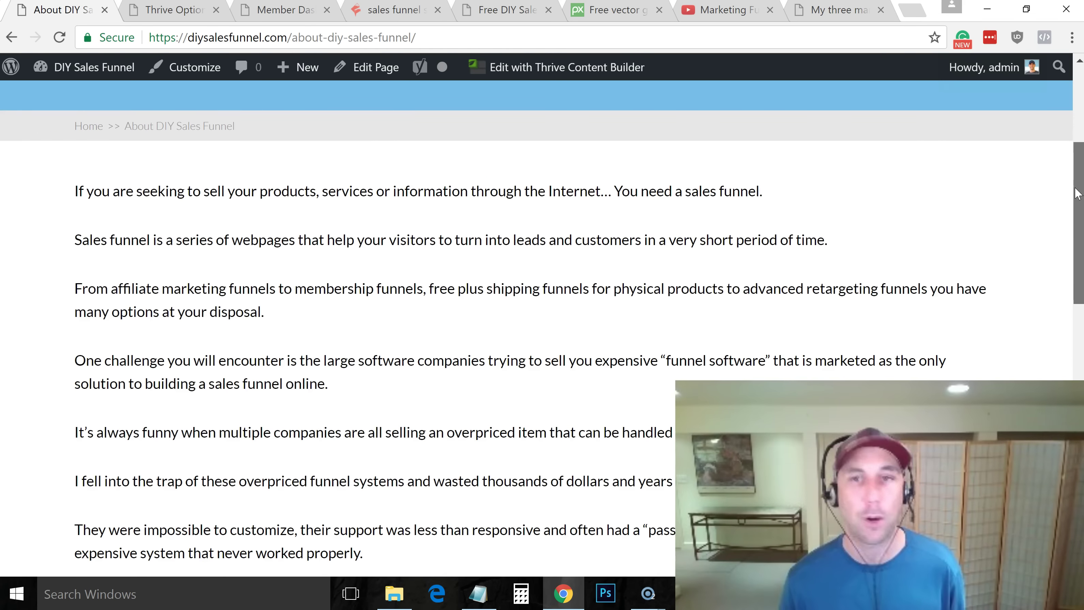
left_click_drag(1077, 193, 1076, 90)
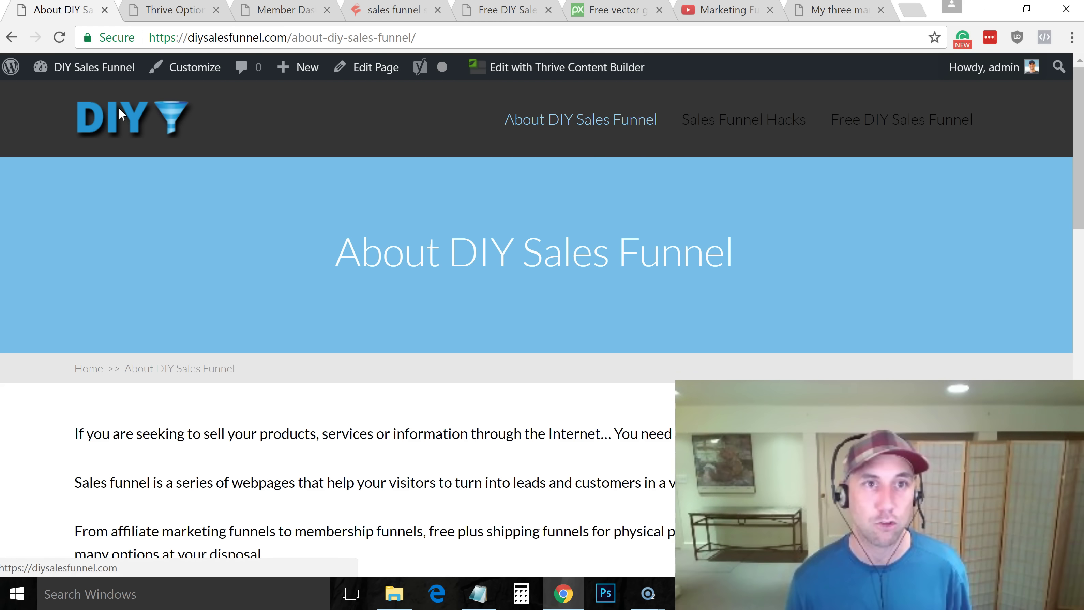
left_click(142, 139)
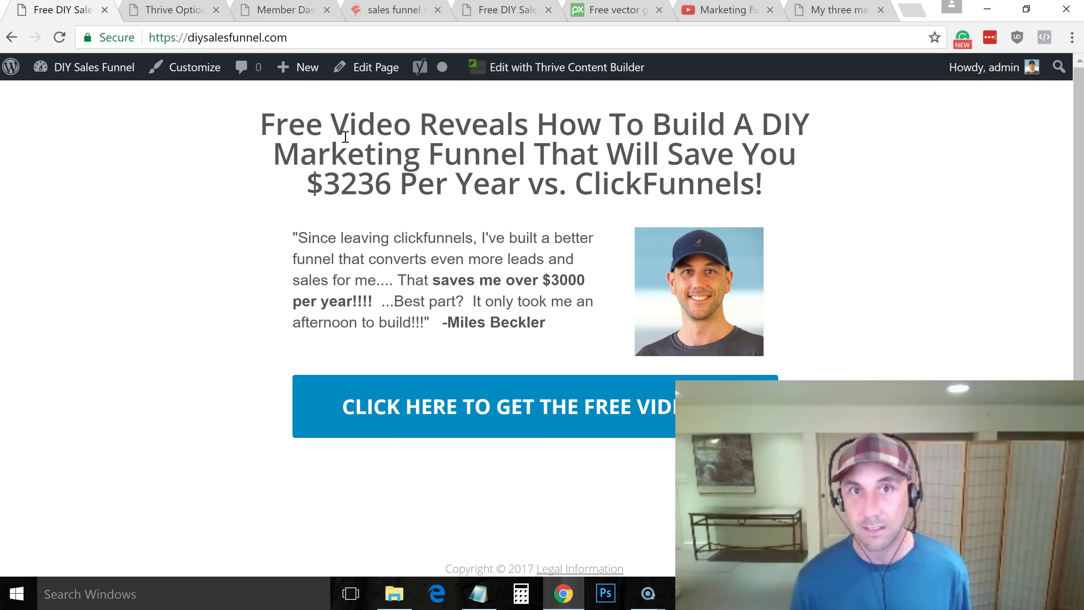
Download the FocusBlog theme as focusblog-1.200.26.zip from the Thrive Themes member dashboard into the DIY-Sales-Funnel folder
left_click(172, 12)
left_click(276, 12)
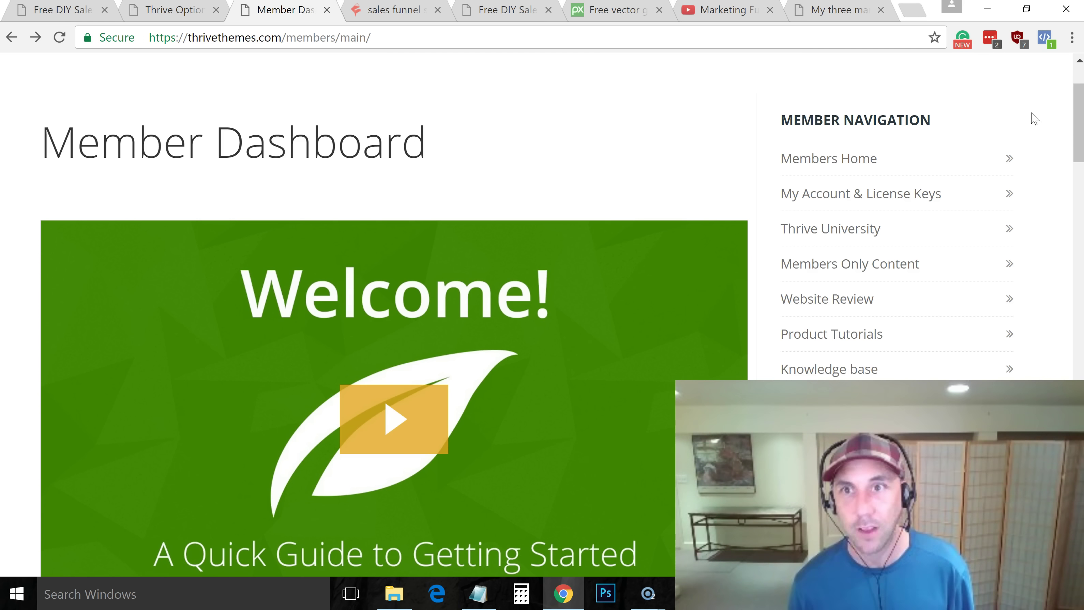
left_click_drag(1077, 124, 1077, 204)
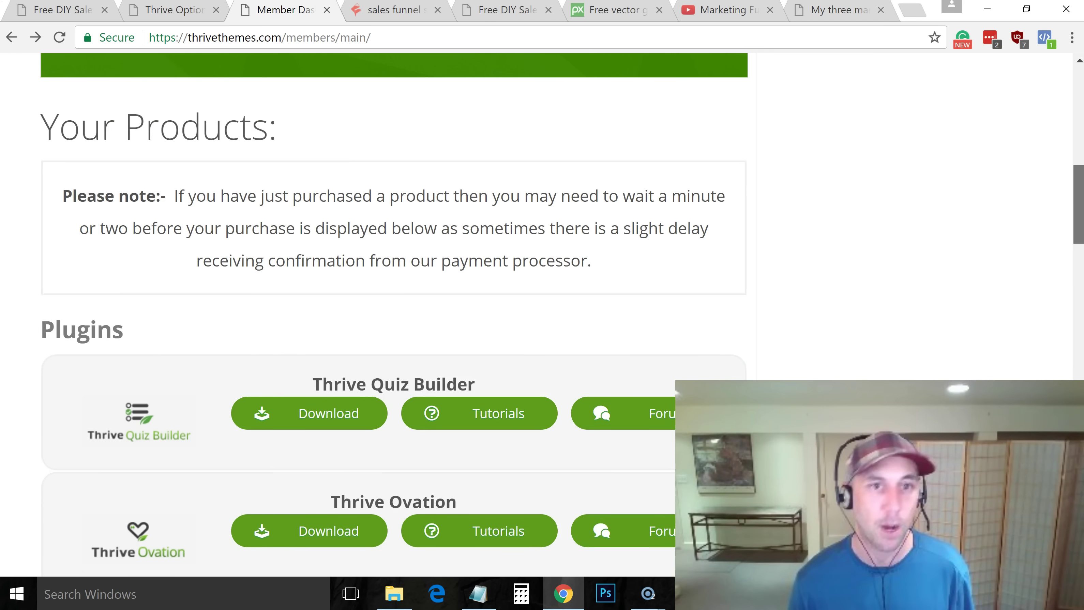
scroll(393, 300, "down", 4)
scroll(685, 157, "up", 7)
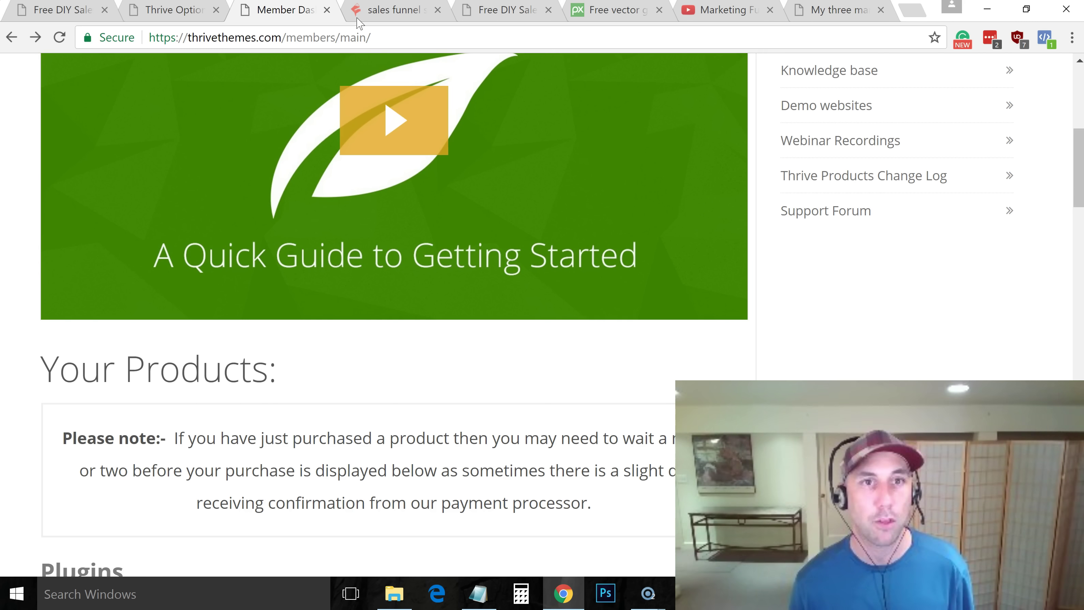
left_click_drag(1077, 163, 1074, 554)
left_click(284, 355)
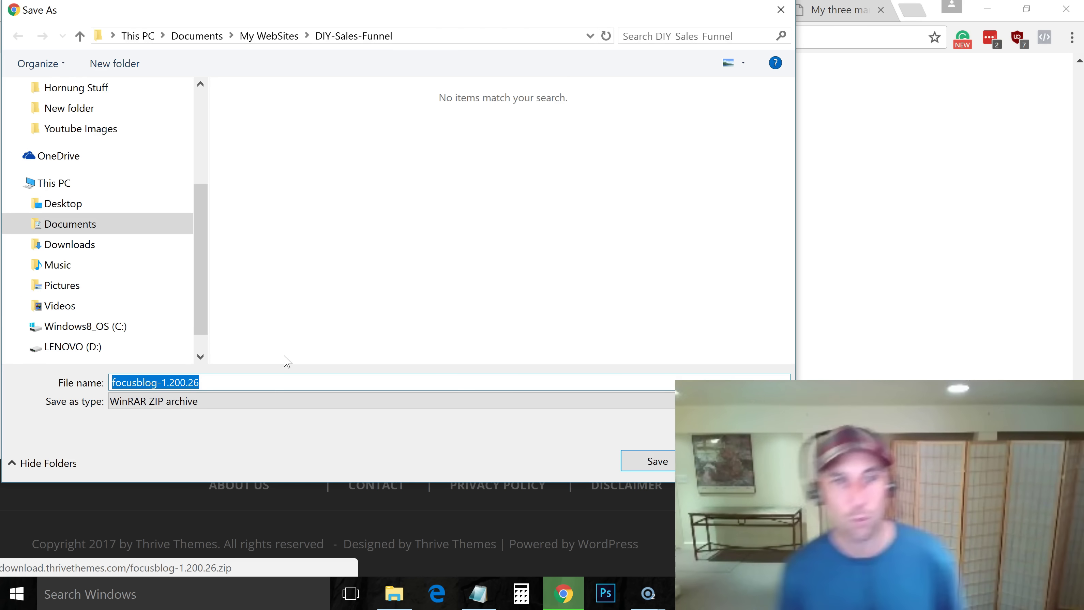
left_click(650, 461)
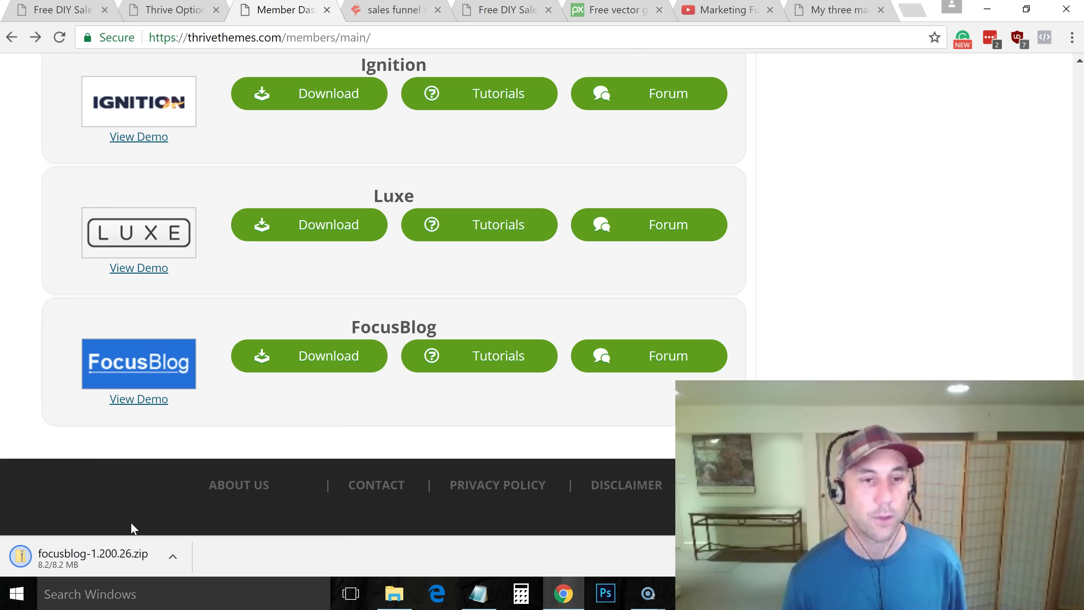
left_click(173, 12)
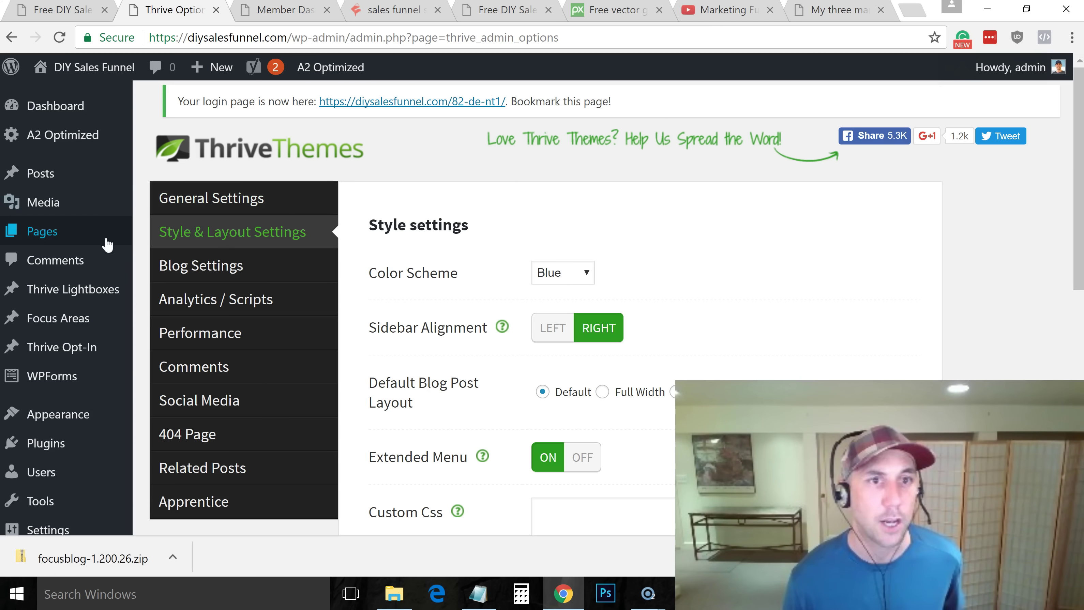
Bring up the Upload Theme form under Appearance > Themes > Add New
mouse_move(70, 424)
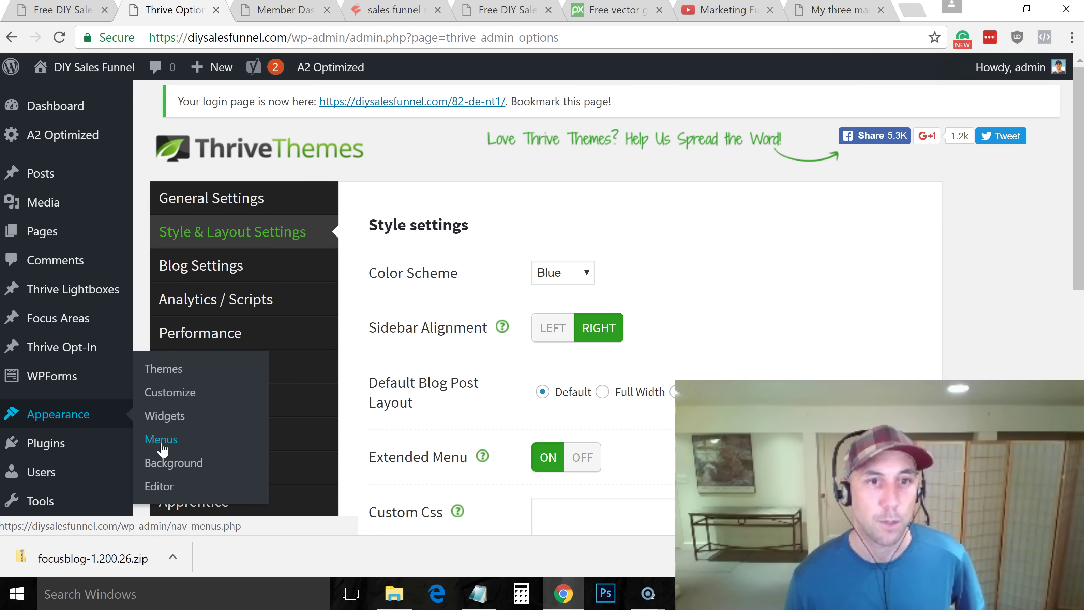
left_click(169, 372)
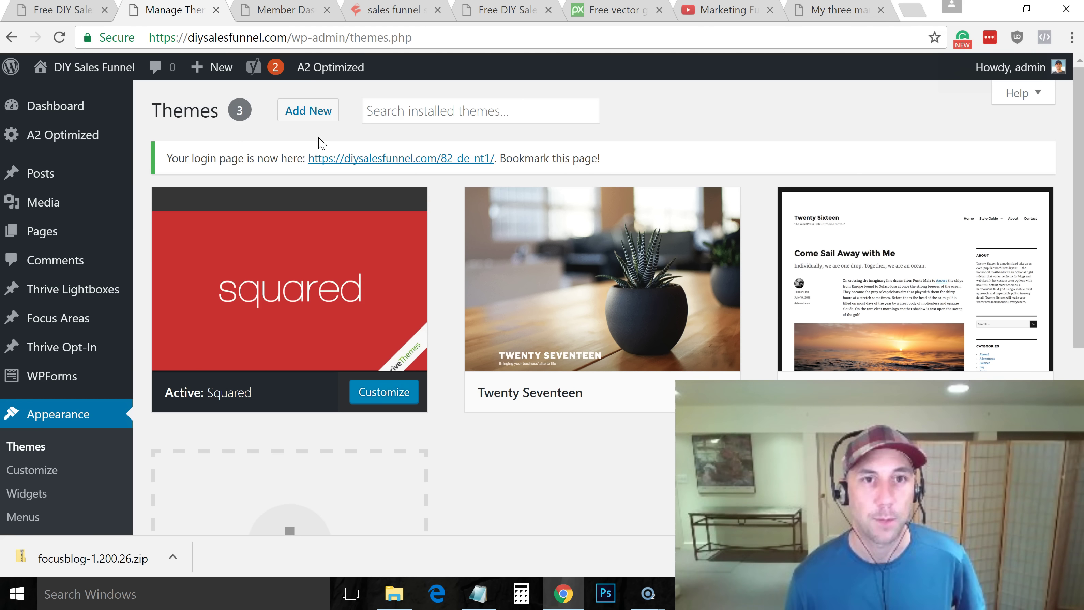
left_click(319, 116)
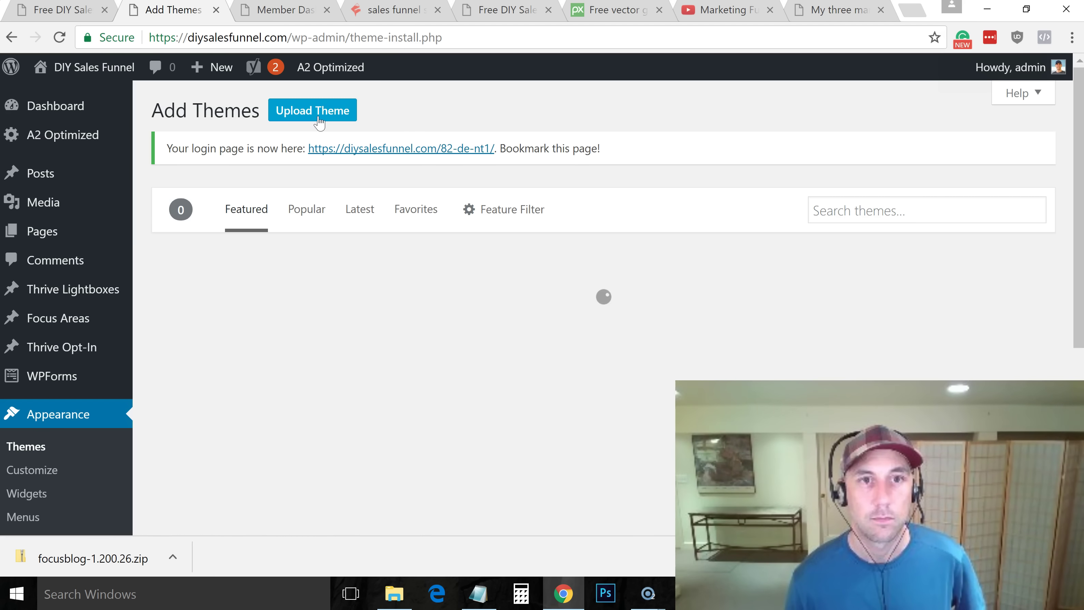
left_click(319, 122)
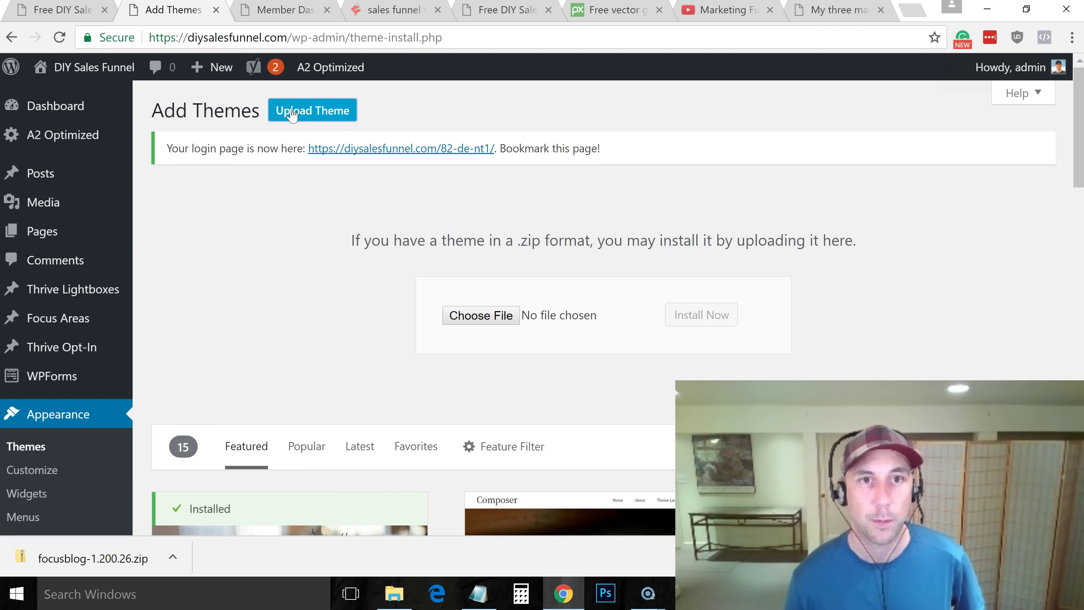
left_click(342, 100)
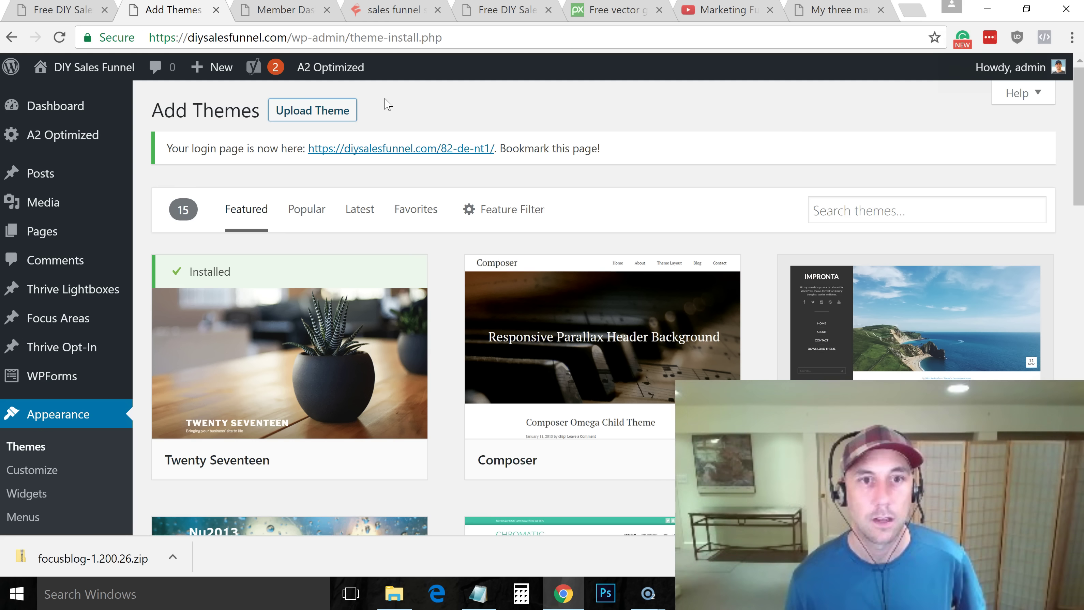
left_click(332, 121)
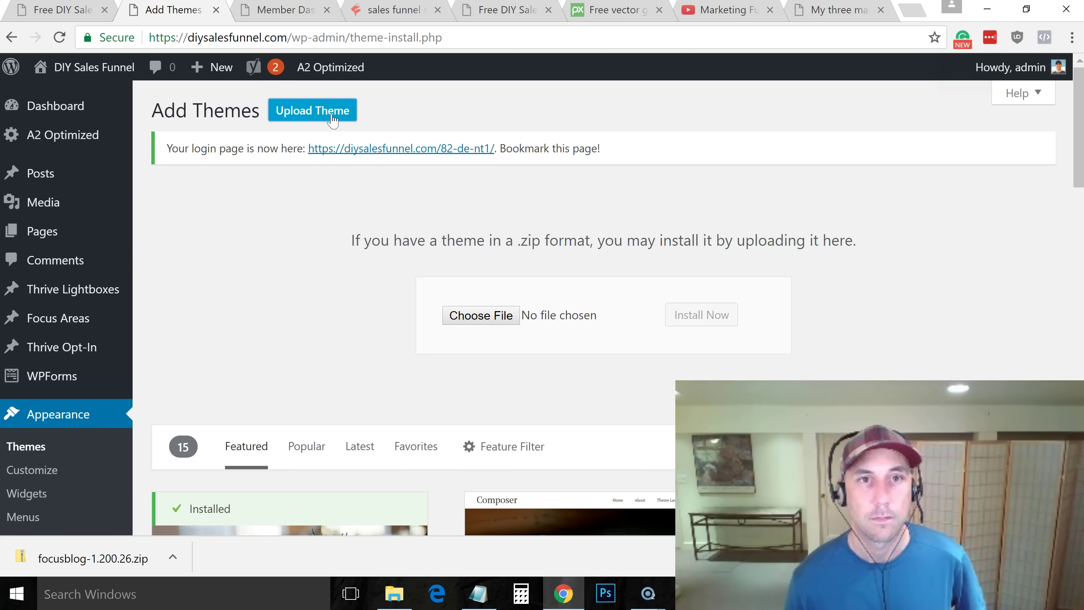
Choose focusblog-1.200.26.zip and start installing it with Install Now
left_click(481, 320)
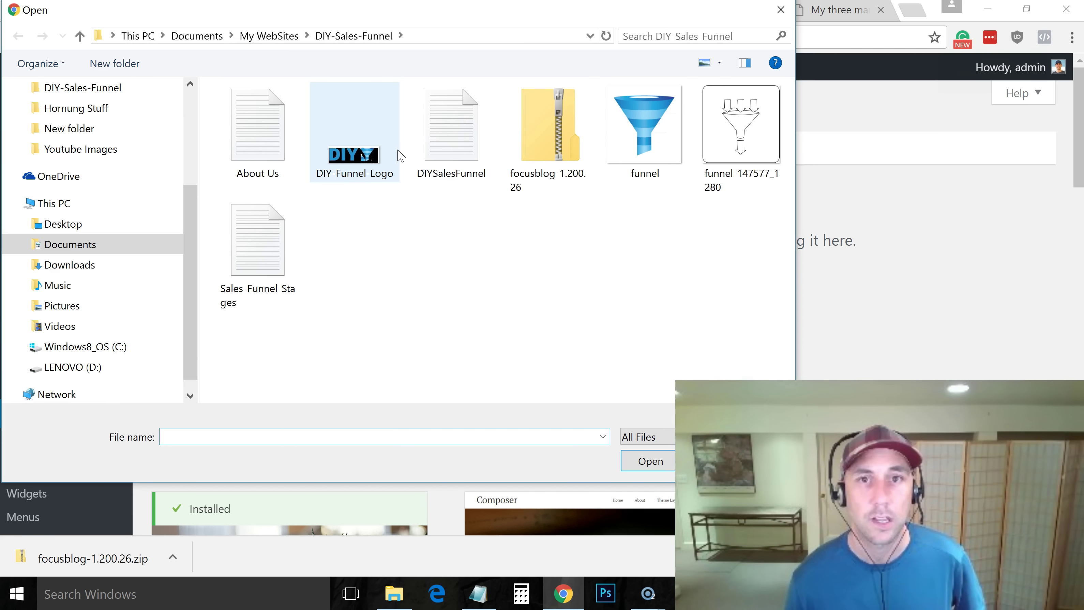
left_click(547, 128)
left_click(642, 468)
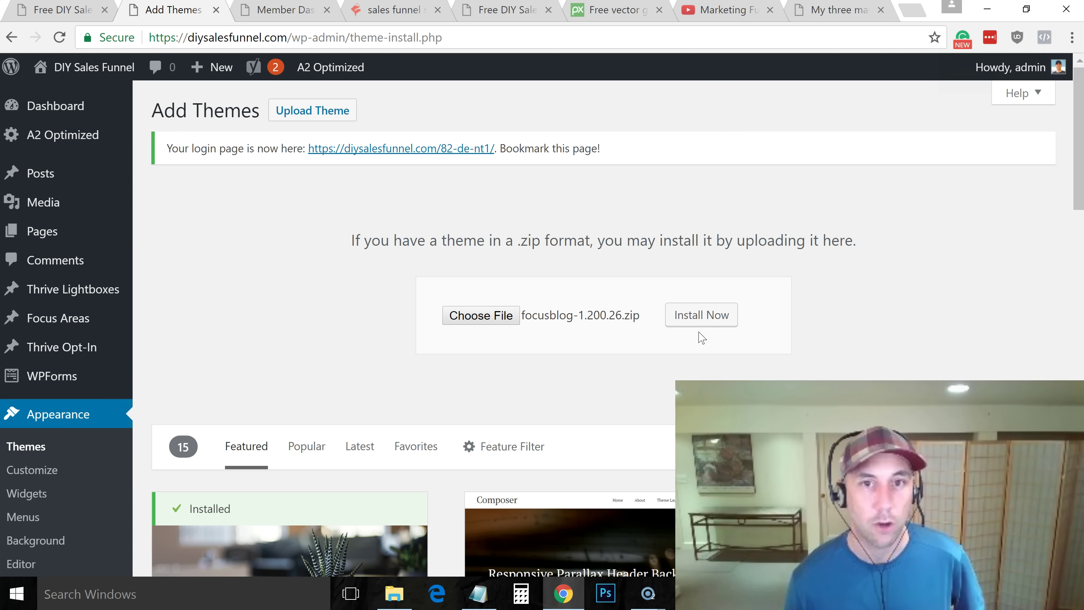
left_click(678, 322)
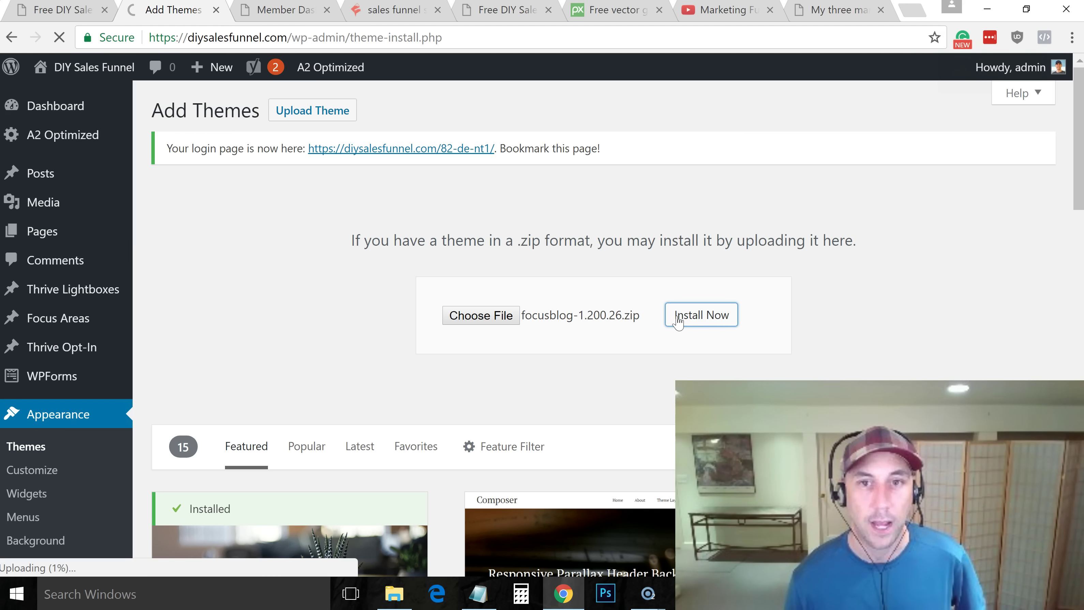